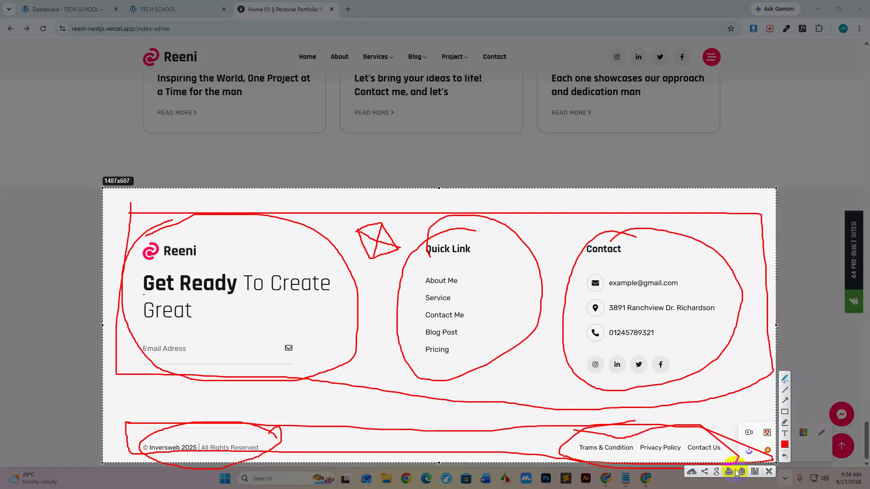
Discard the annotated screenshot of the reference footer and open Elementor's Theme Builder from the TECH SCHOOL site's WordPress dashboard.
left_click(768, 472)
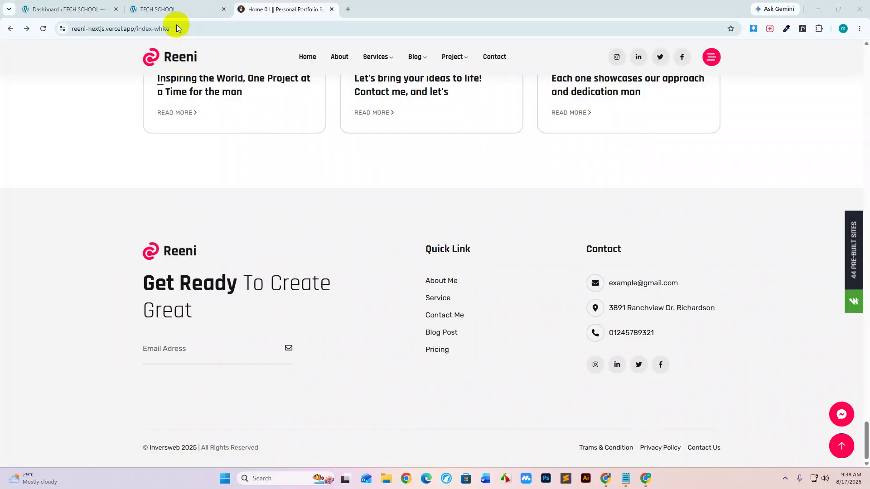
left_click(173, 13)
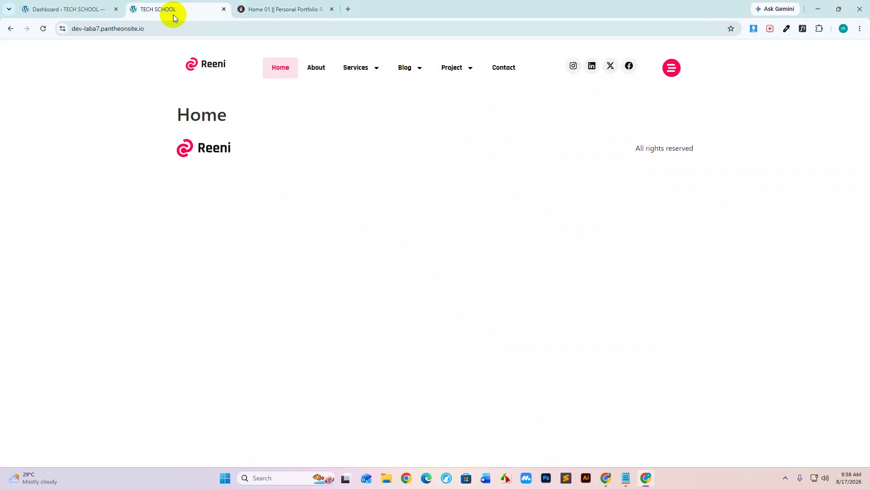
left_click(61, 9)
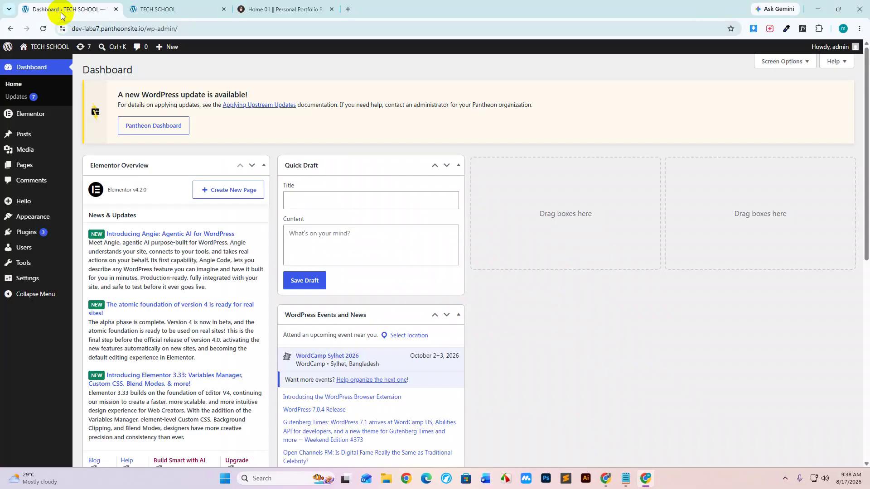
scroll(224, 249, "down", 1)
mouse_move(27, 164)
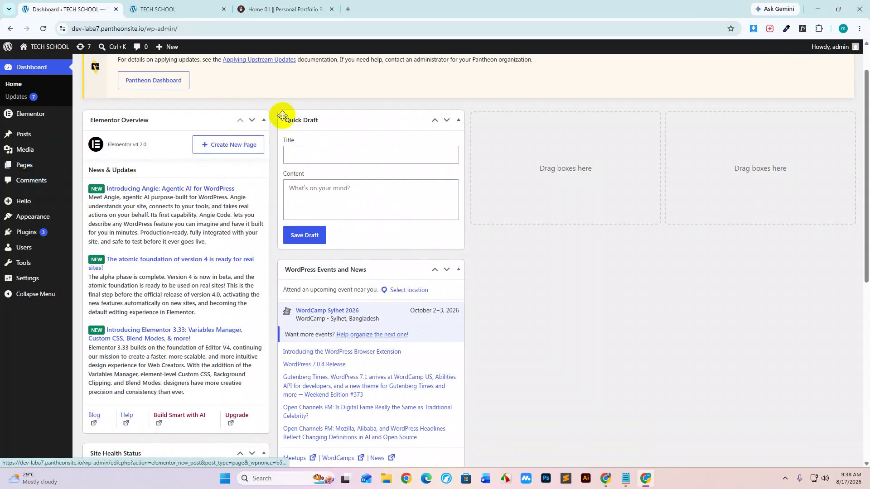
scroll(295, 99, "up", 1)
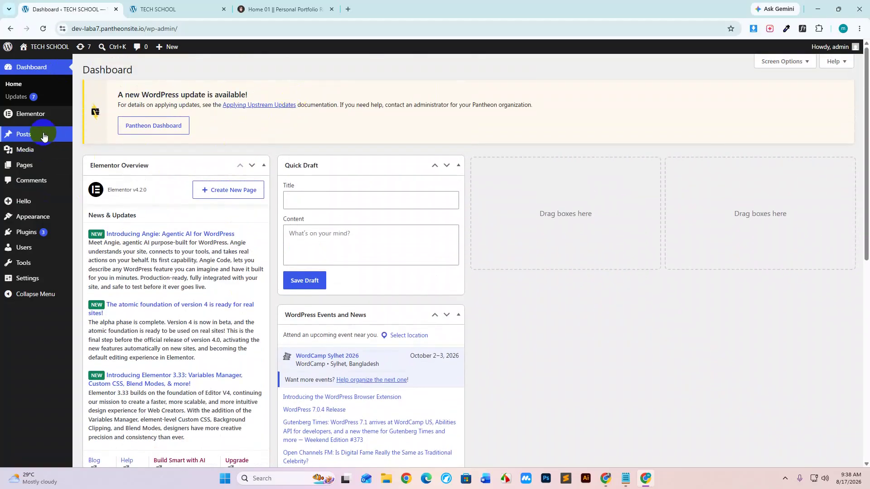
mouse_move(39, 115)
mouse_move(85, 129)
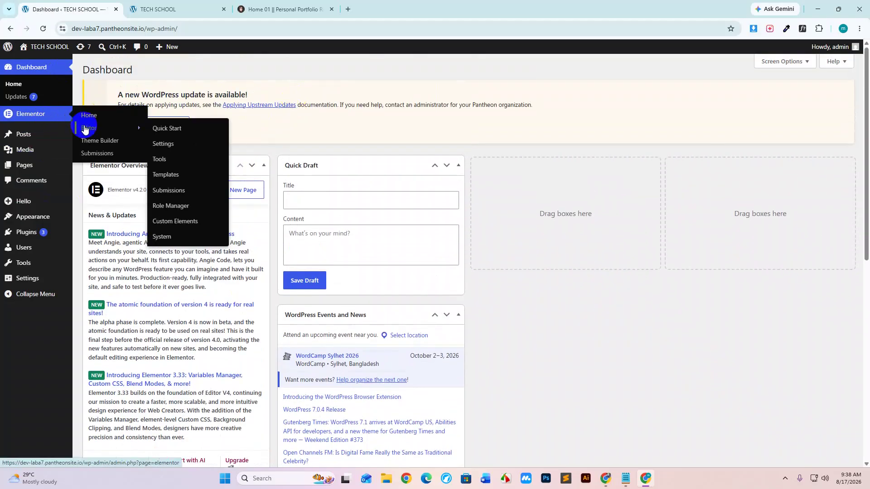
left_click(104, 141)
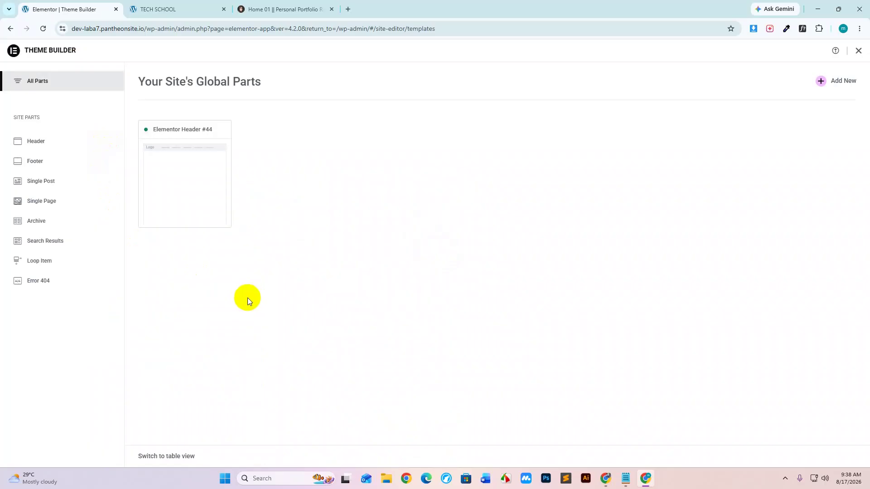
Create a new footer template in the Theme Builder and dismiss the setup checklist and its hint.
left_click(40, 167)
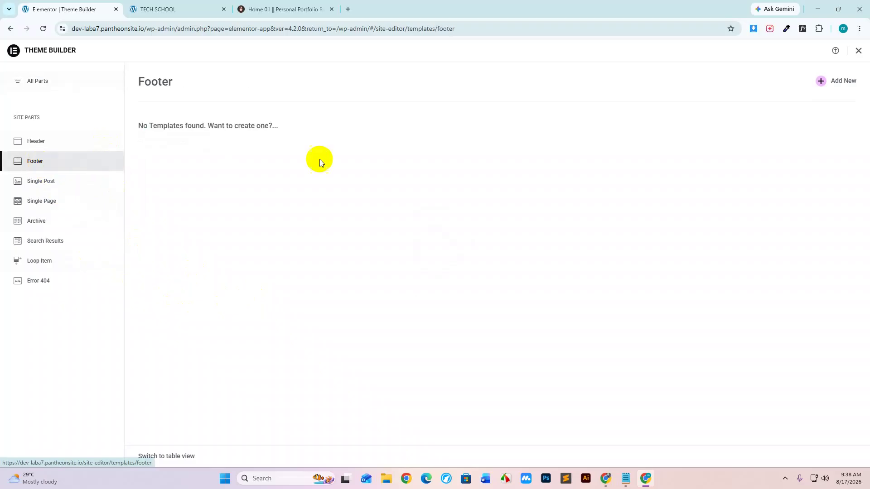
left_click(843, 86)
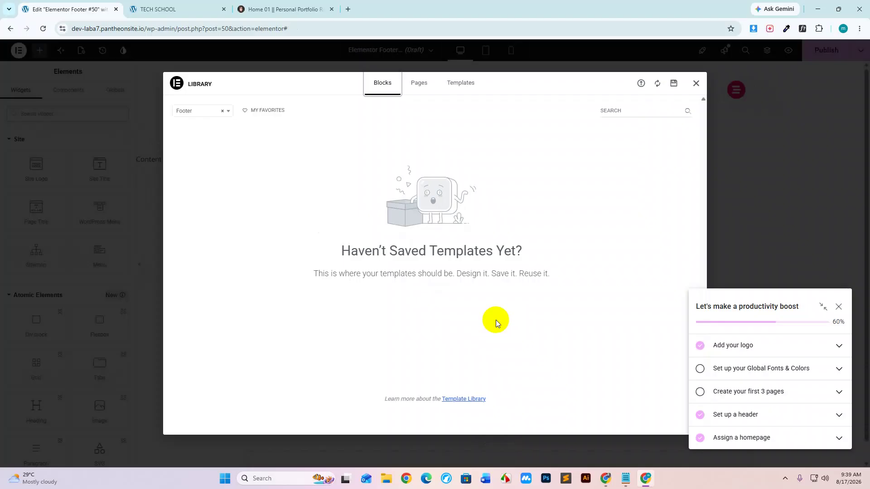
left_click(837, 306)
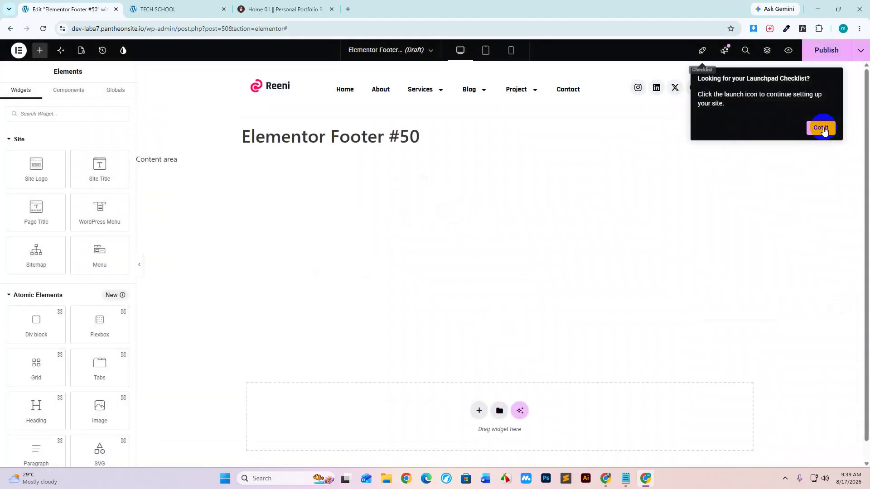
left_click(820, 129)
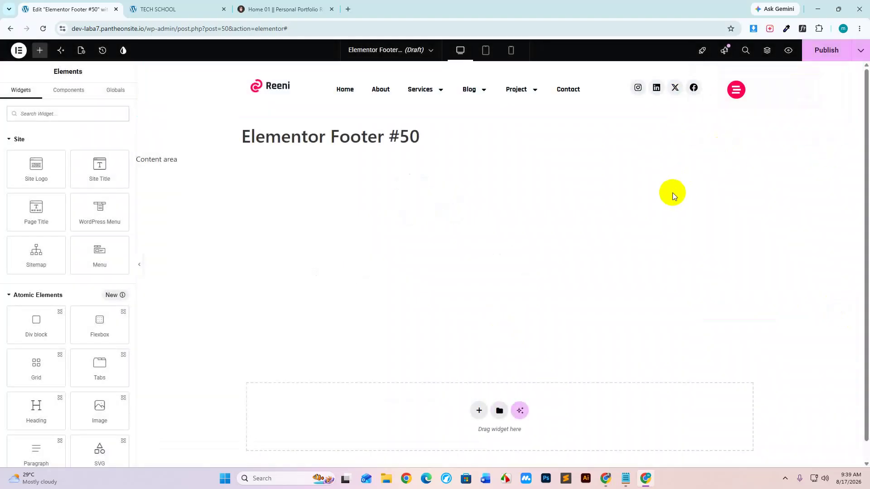
Add a single row-direction flexbox to the footer canvas and place a container inside it.
scroll(672, 194, "down", 1)
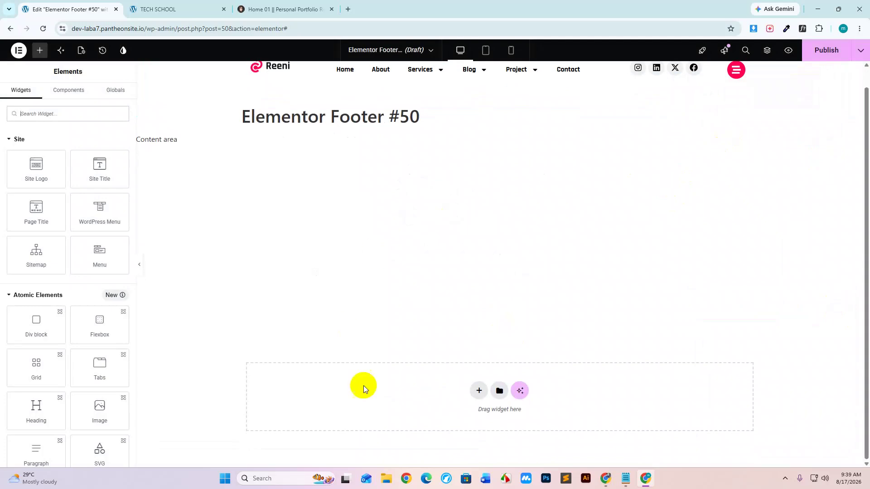
left_click(479, 391)
left_click(467, 409)
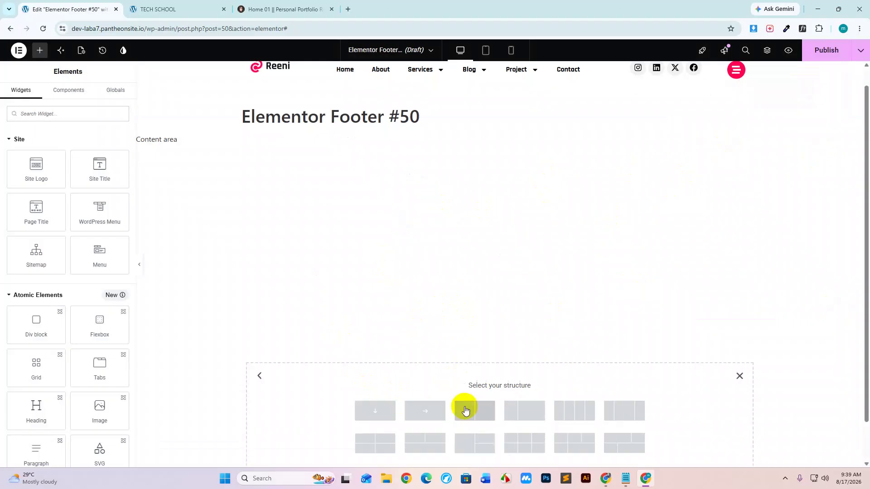
left_click(424, 417)
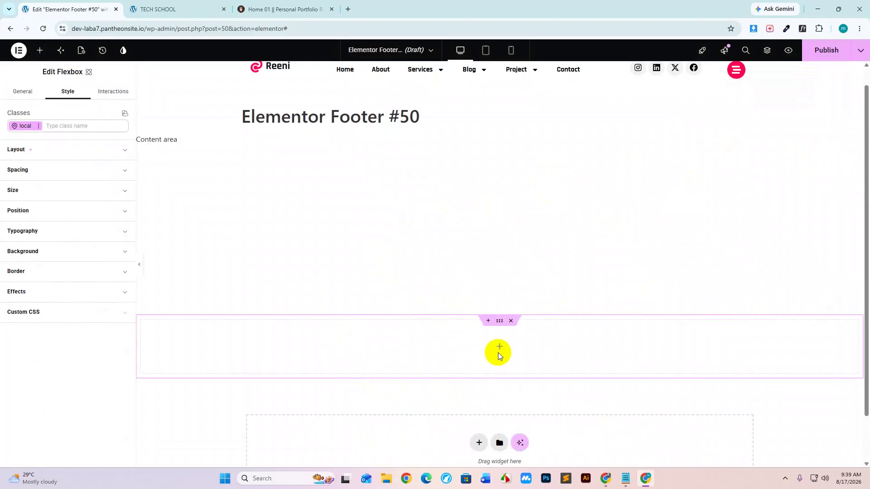
left_click(40, 51)
scroll(52, 266, "down", 15)
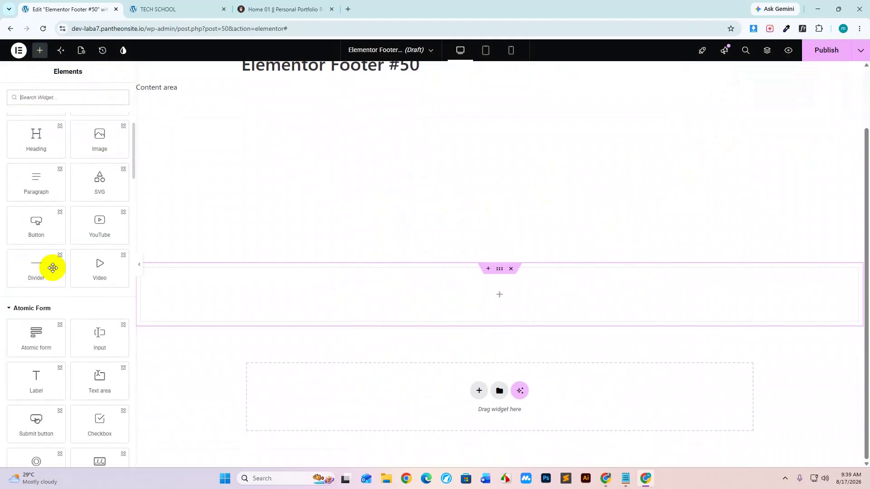
scroll(38, 156, "up", 2)
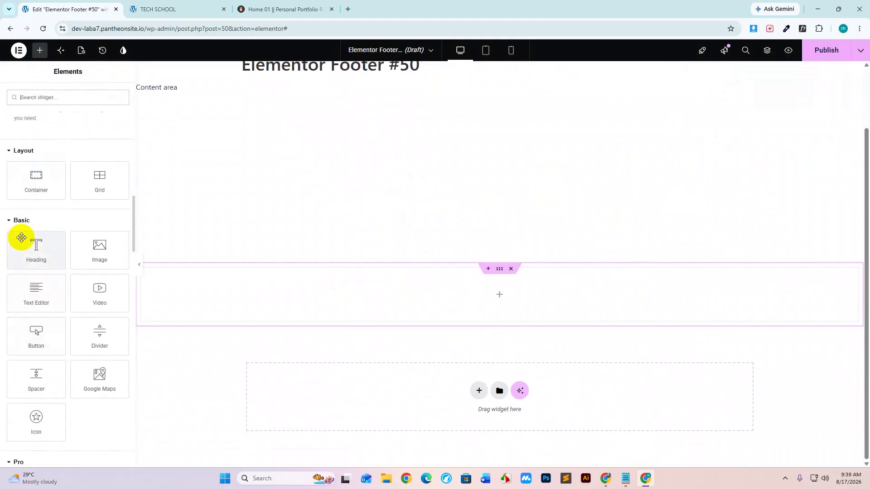
left_click_drag(37, 178, 484, 297)
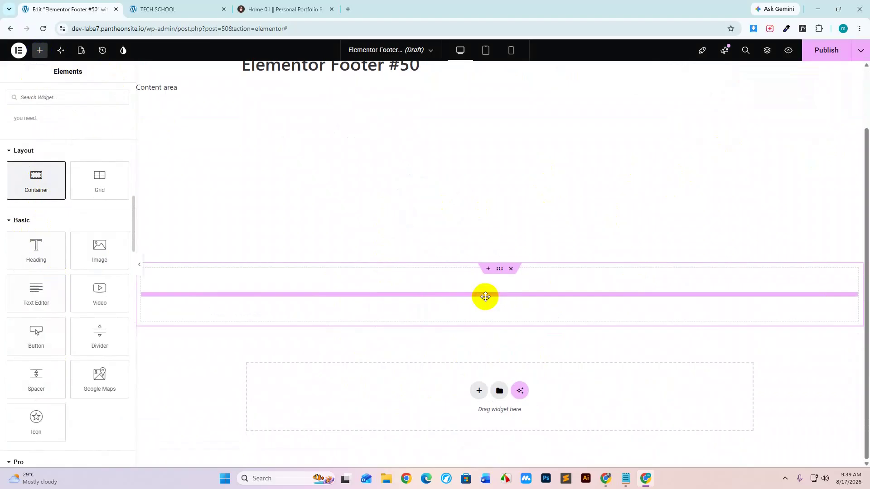
Nest a second container inside the container in the flexbox.
left_click(39, 54)
scroll(53, 282, "down", 15)
scroll(53, 284, "up", 2)
left_click_drag(54, 283, 509, 297)
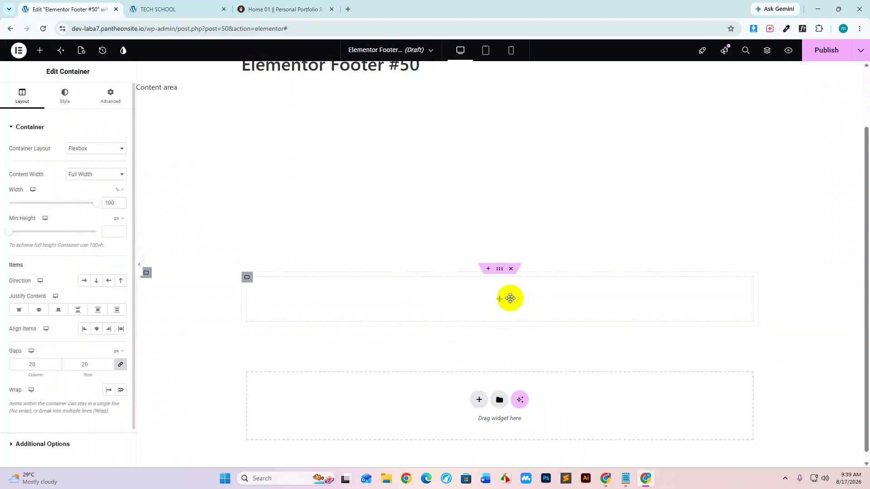
Nest a third container inside the second one and duplicate it to make two stacked sections.
left_click(39, 54)
scroll(67, 288, "down", 10)
left_click_drag(35, 320, 495, 297)
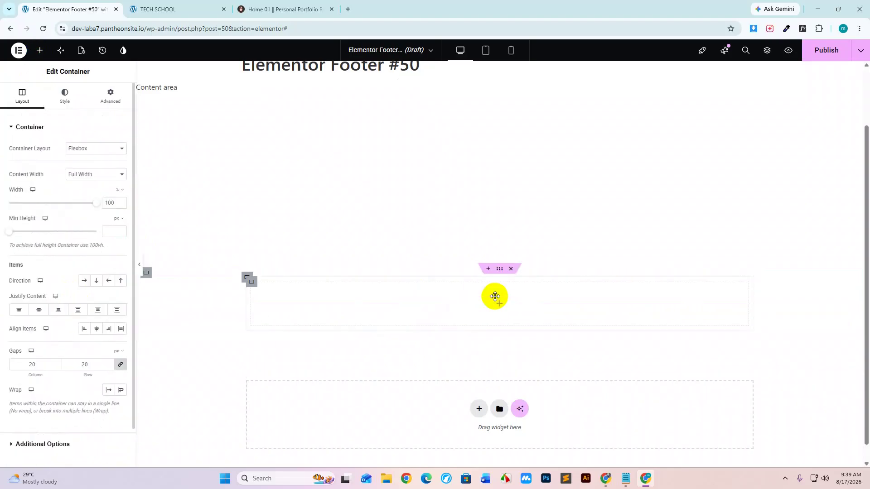
right_click(252, 283)
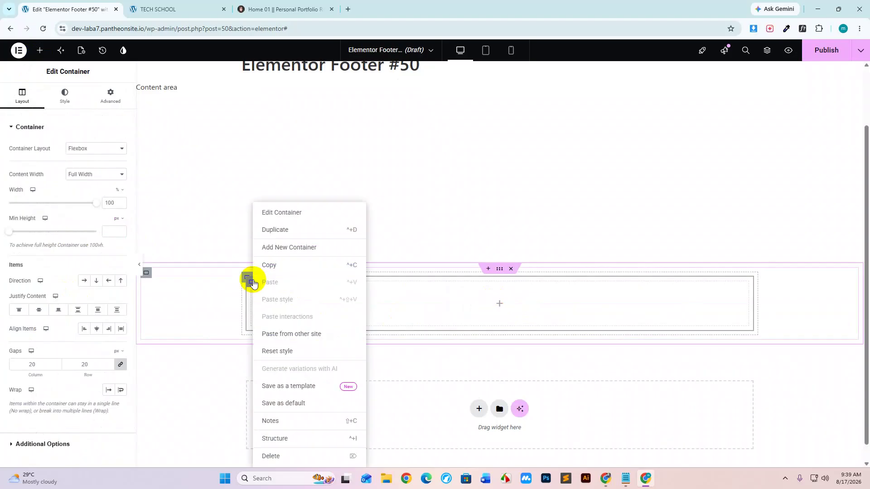
left_click(275, 230)
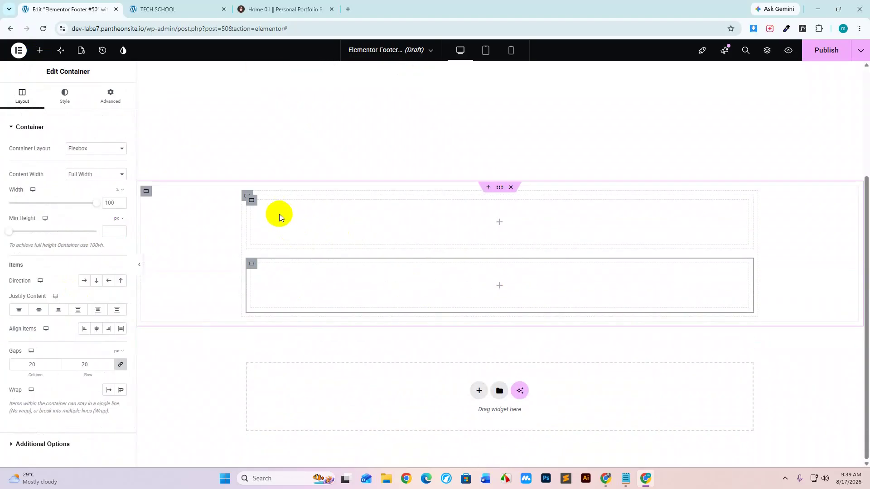
Check the reference footer's layout and nest a container inside the upper of the two stacked sections.
left_click(246, 195)
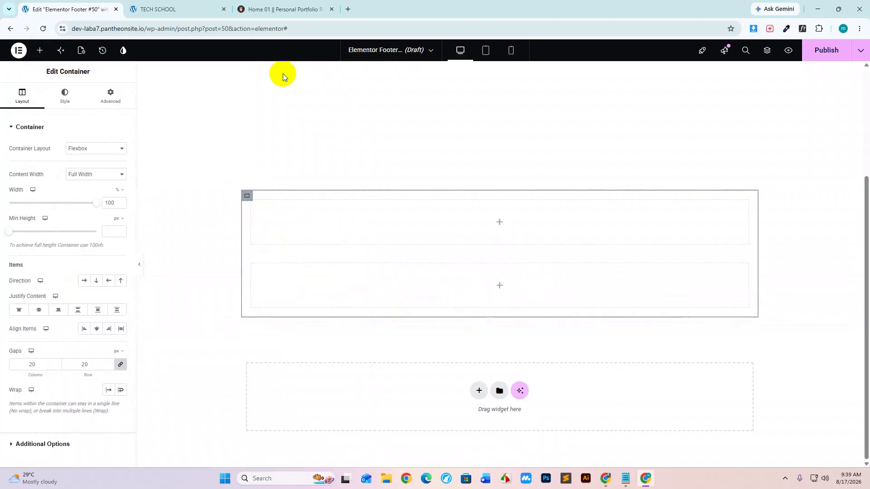
left_click(281, 9)
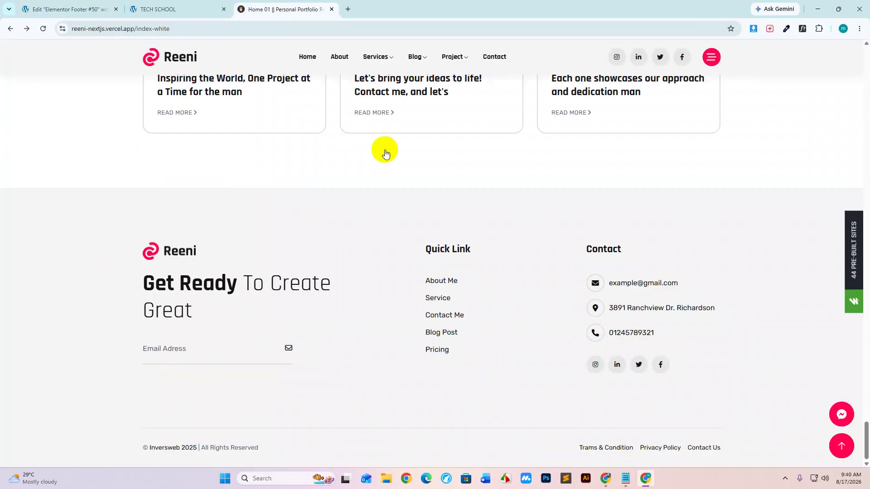
left_click(65, 11)
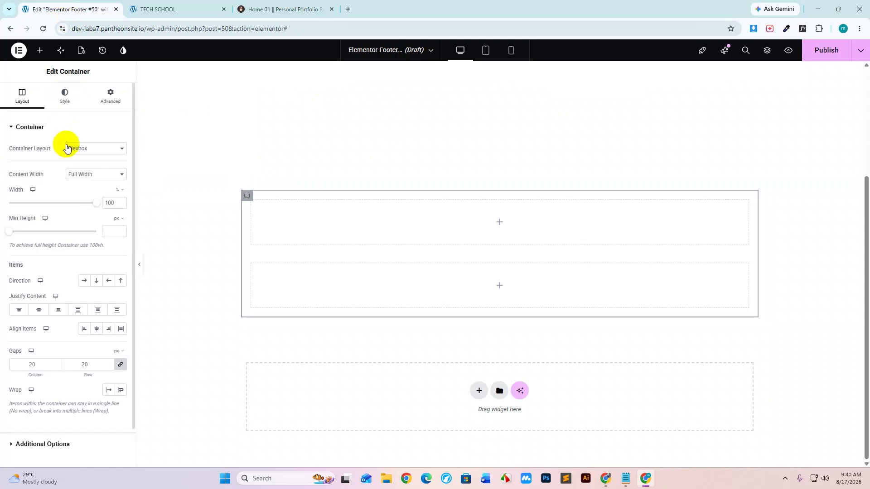
left_click(40, 50)
scroll(34, 253, "down", 6)
scroll(35, 278, "down", 8)
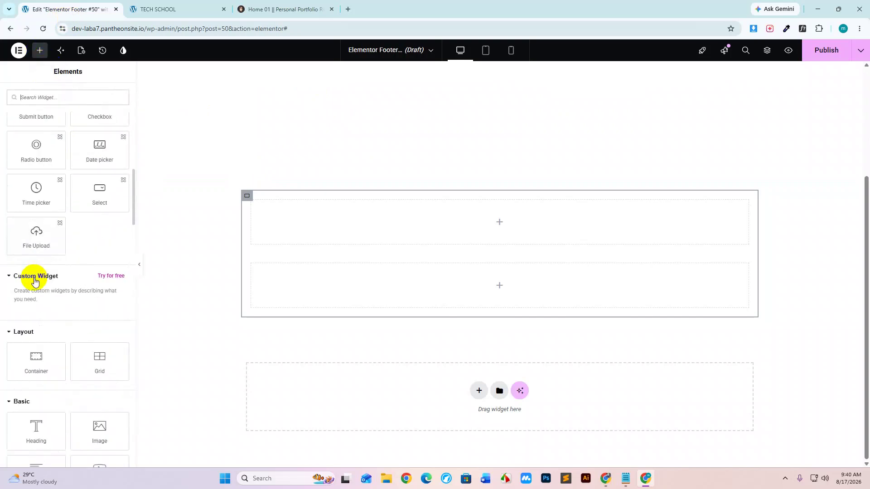
left_click_drag(36, 316, 491, 231)
Duplicate the upper section's inner container twice and set the section's direction to row, forming three columns.
right_click(256, 208)
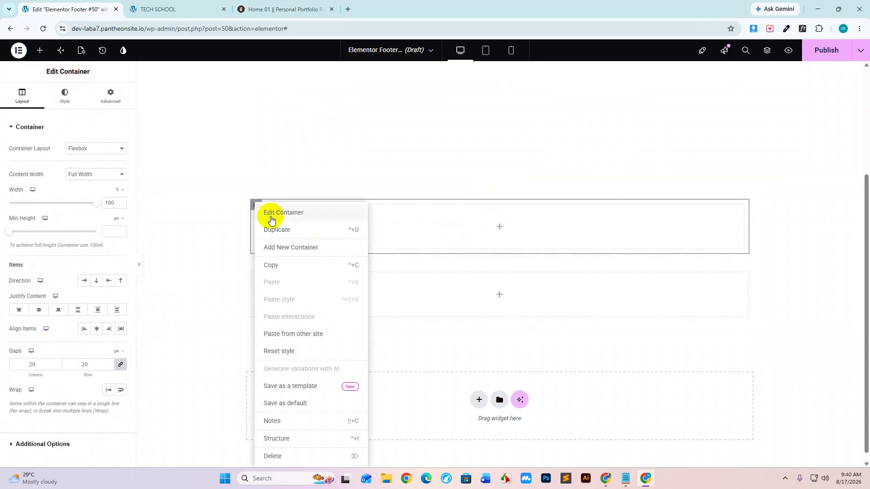
left_click(273, 227)
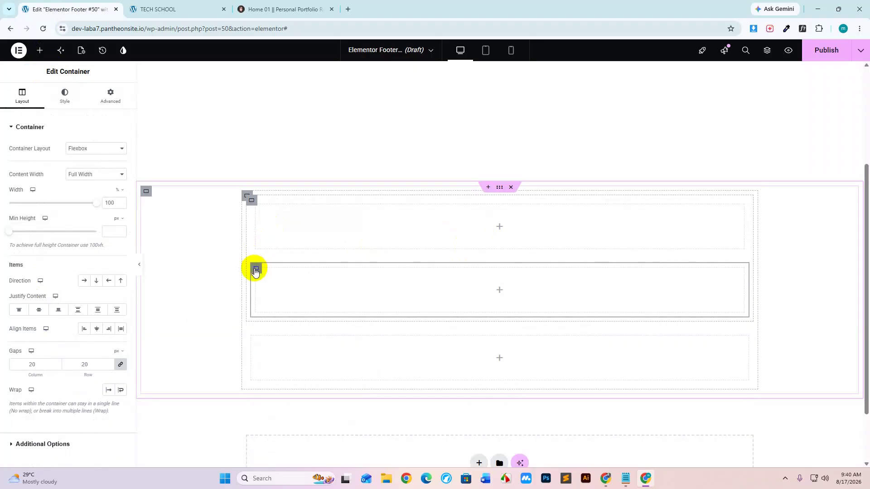
right_click(255, 268)
left_click(279, 230)
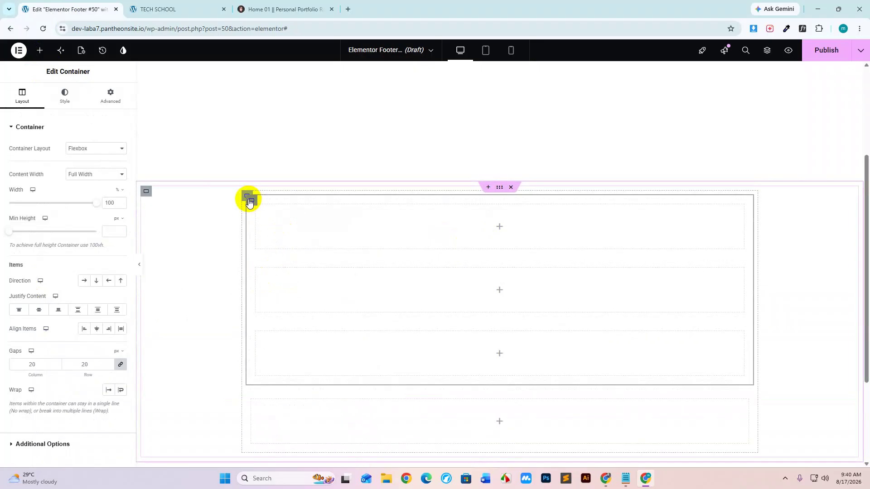
left_click(249, 202)
left_click(84, 280)
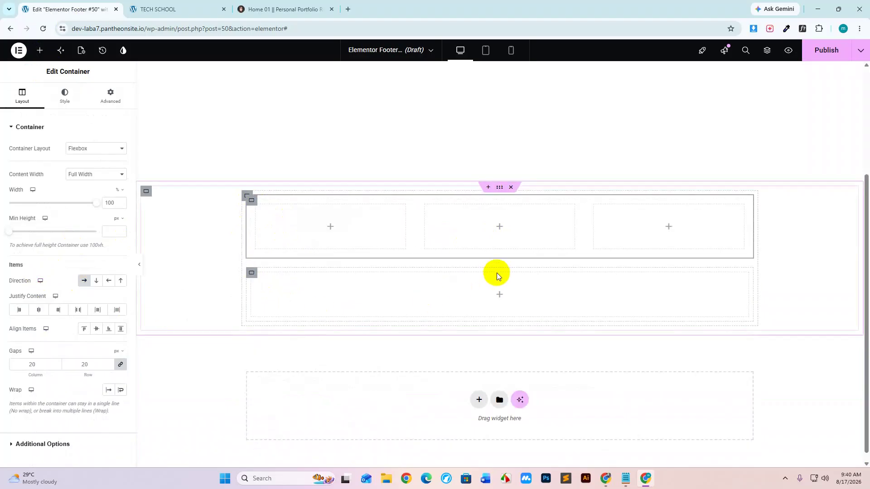
Nest a container inside the lower section below the three columns.
left_click(251, 272)
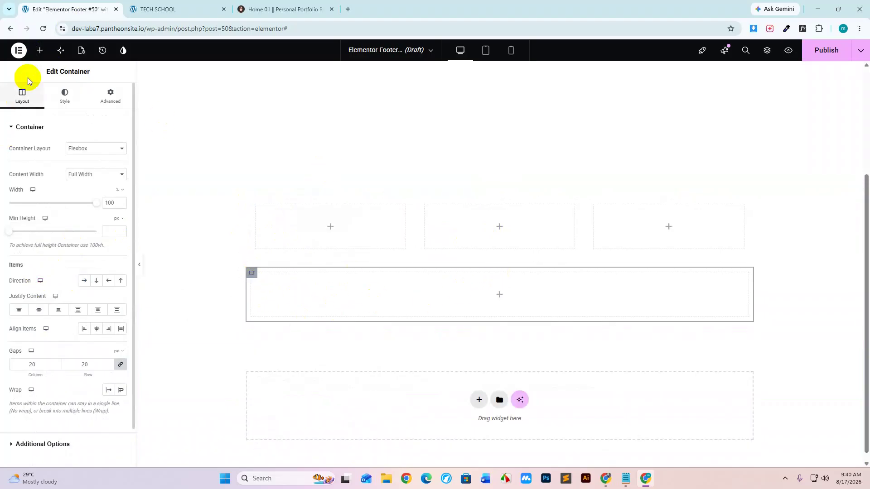
left_click(39, 50)
scroll(35, 247, "up", 10)
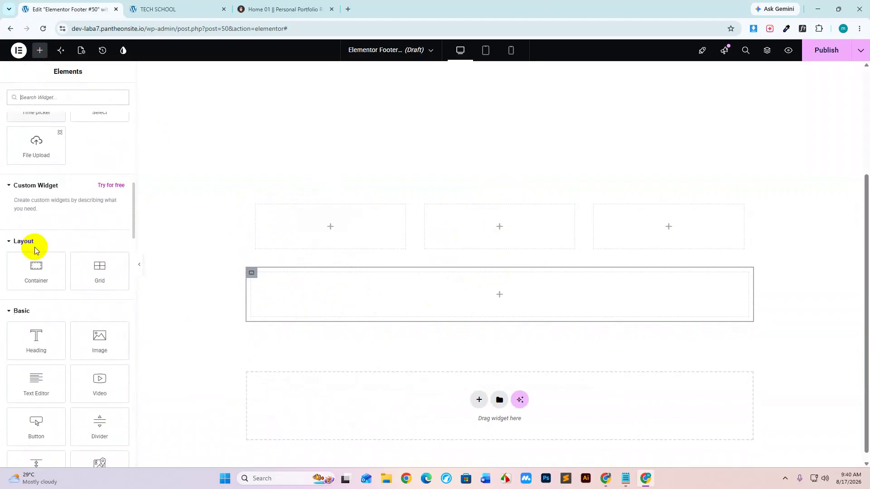
scroll(35, 246, "down", 1)
left_click_drag(35, 220, 458, 297)
Duplicate the lower section's inner container and set the section's direction to row, forming two columns.
right_click(252, 277)
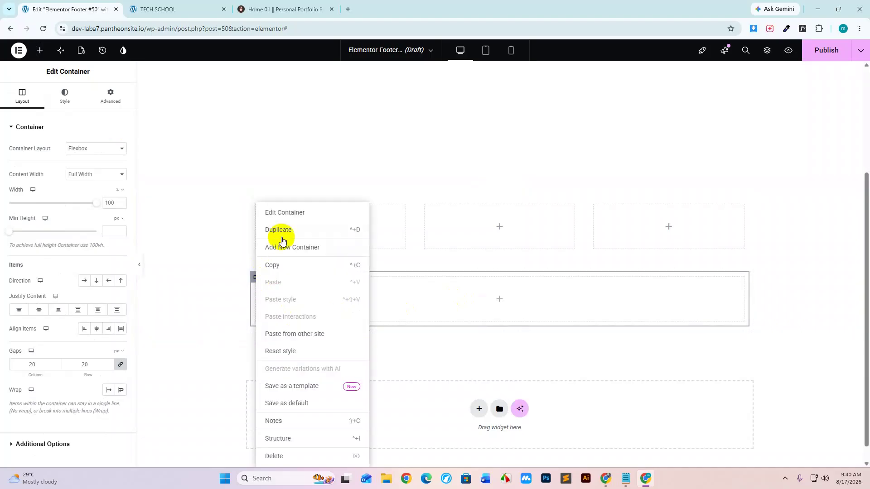
left_click(278, 230)
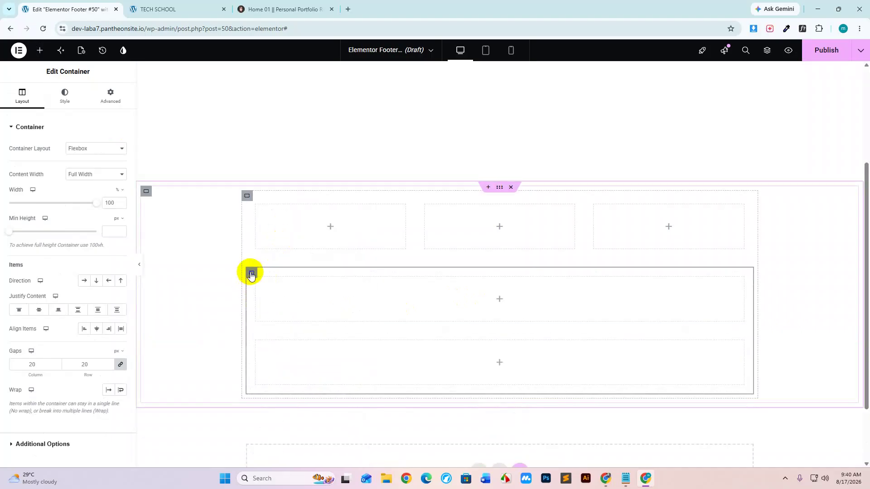
left_click(85, 281)
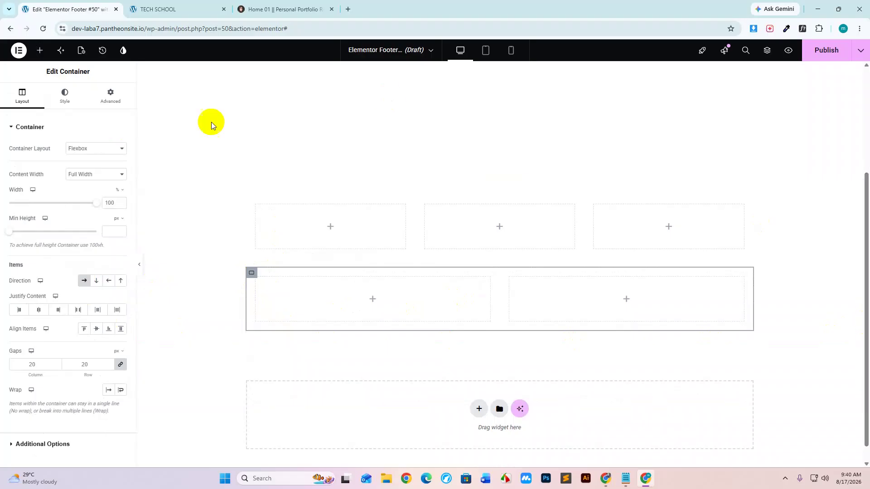
Add a Site Logo widget to the first of the three upper columns and align it left.
left_click(40, 49)
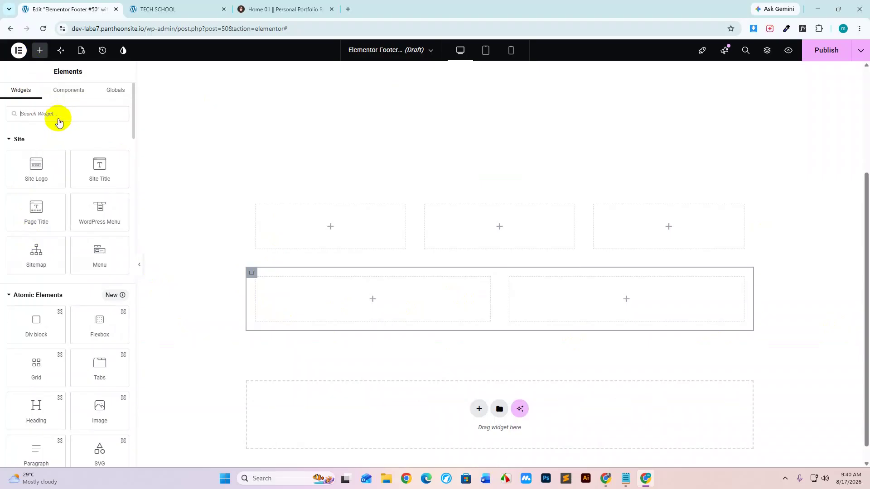
left_click_drag(20, 179, 295, 225)
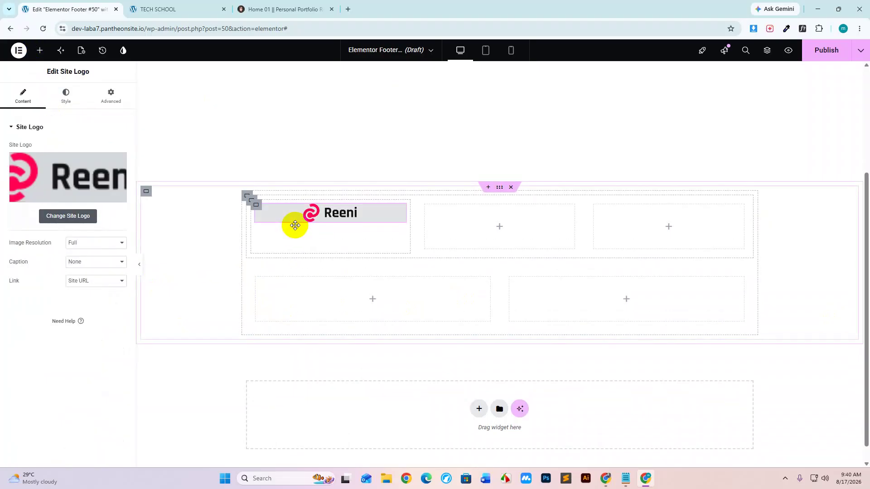
left_click(66, 96)
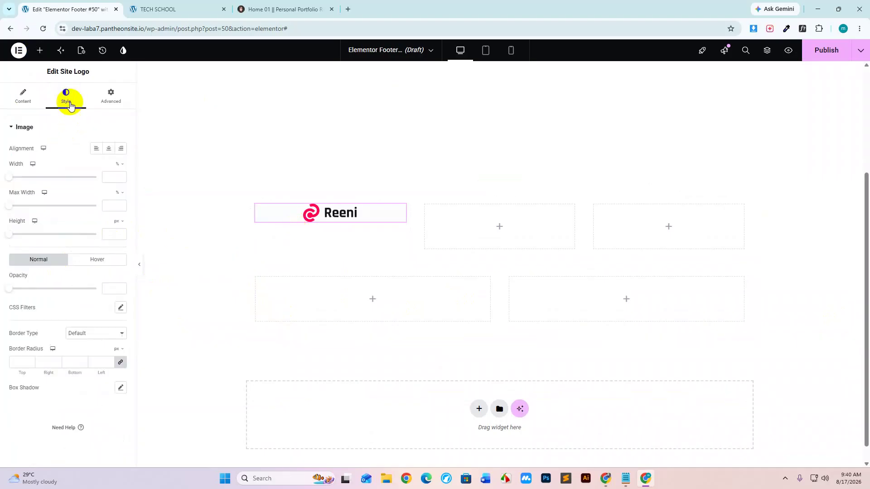
left_click(96, 149)
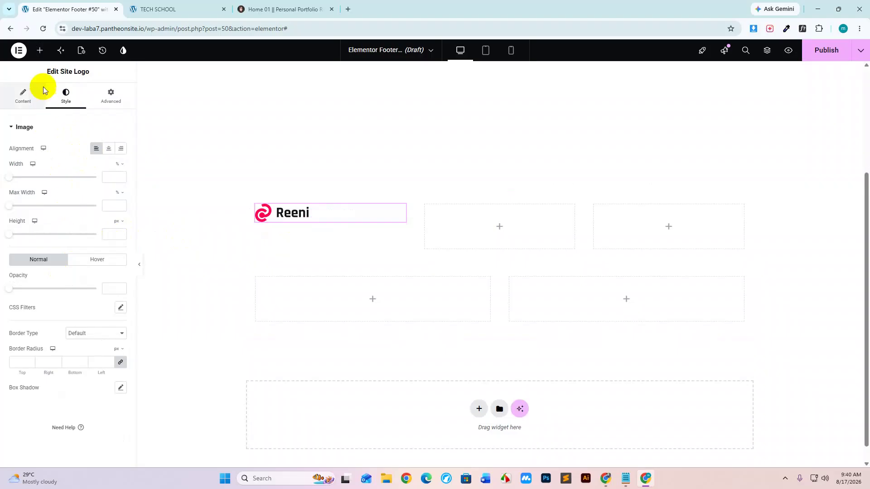
Add a Text Editor widget below the site logo in the first column.
left_click(39, 51)
scroll(55, 255, "down", 3)
scroll(55, 255, "down", 6)
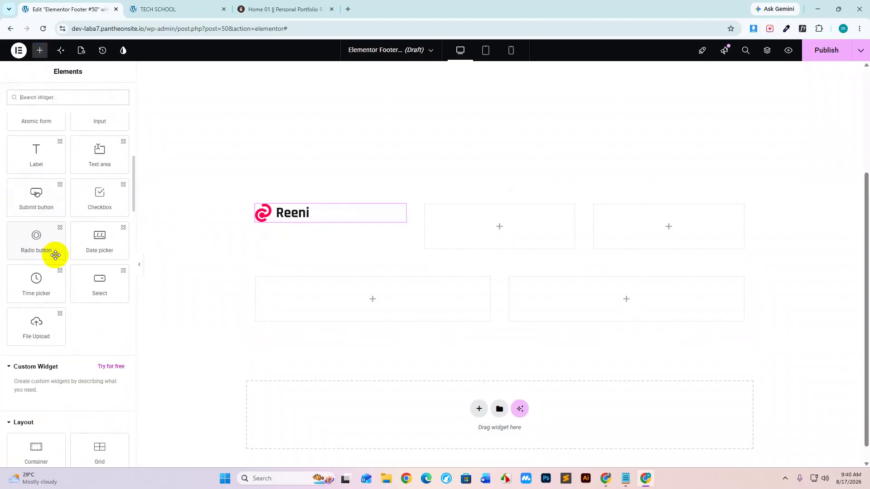
scroll(55, 255, "down", 5)
left_click_drag(36, 339, 286, 219)
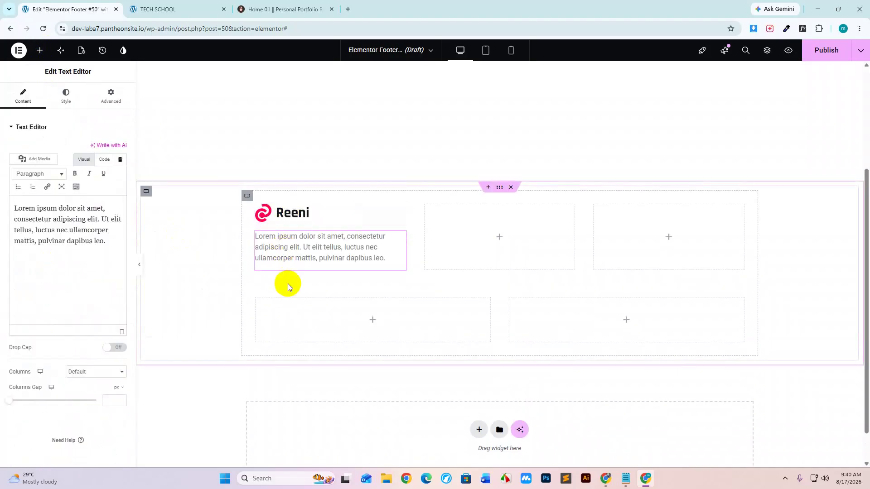
Copy the heading text "Get Ready To Create Great" from the reference footer and strip its formatting by cutting it from a new tab's address field.
left_click(319, 4)
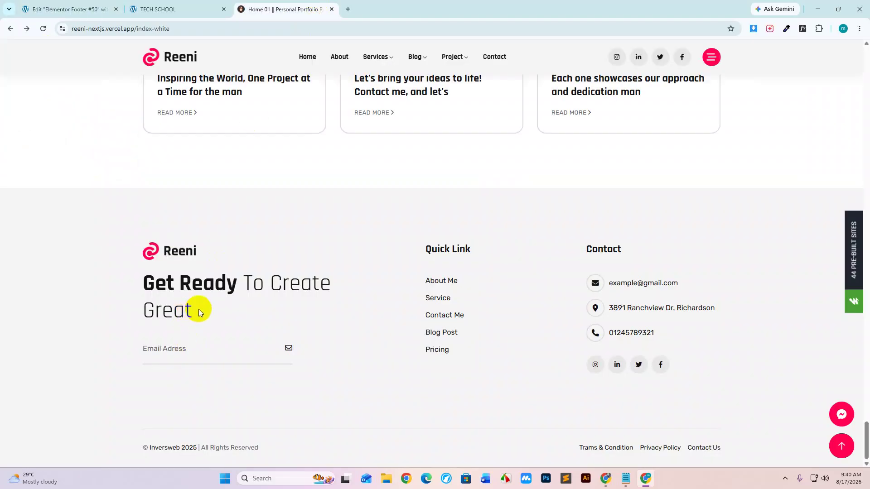
left_click_drag(187, 307, 144, 283)
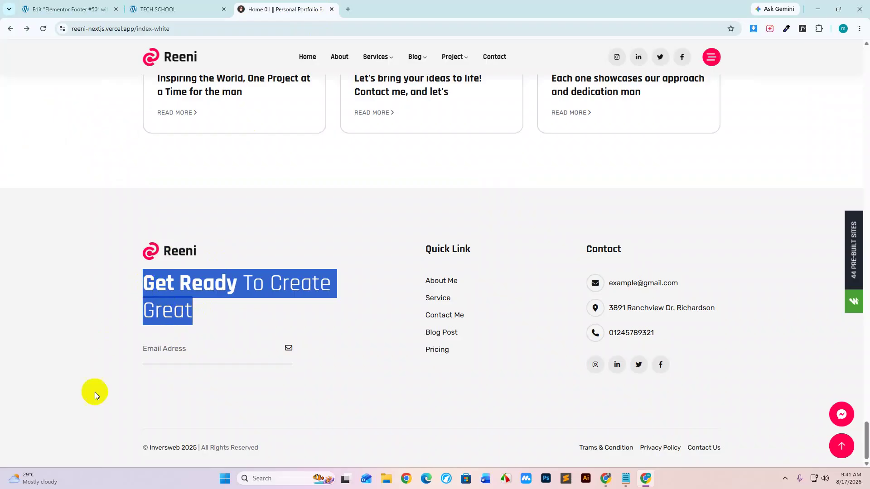
key("ctrl+c")
left_click(347, 9)
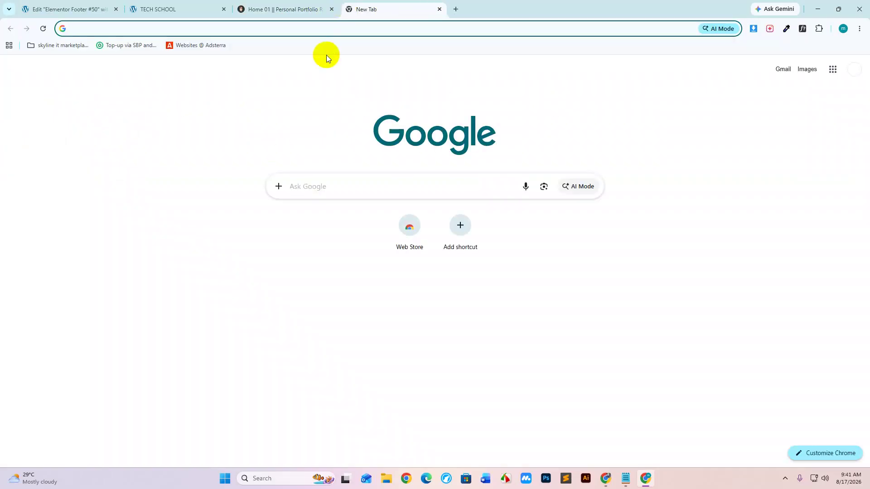
key("ctrl+v")
key("ctrl+a")
key("BackSpace")
left_click(77, 10)
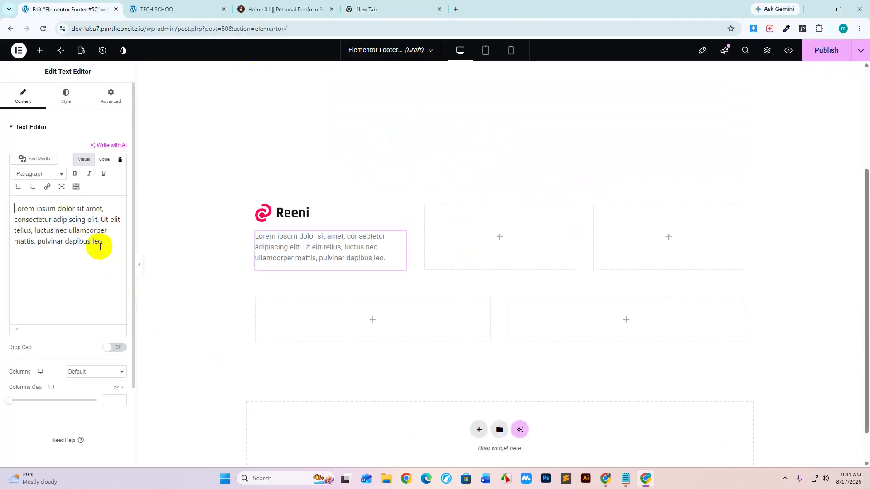
Replace the Text Editor's placeholder with "Get Ready To Create Great" and format it as Heading 1.
left_click(107, 271)
key("ctrl+a")
key("ctrl+v")
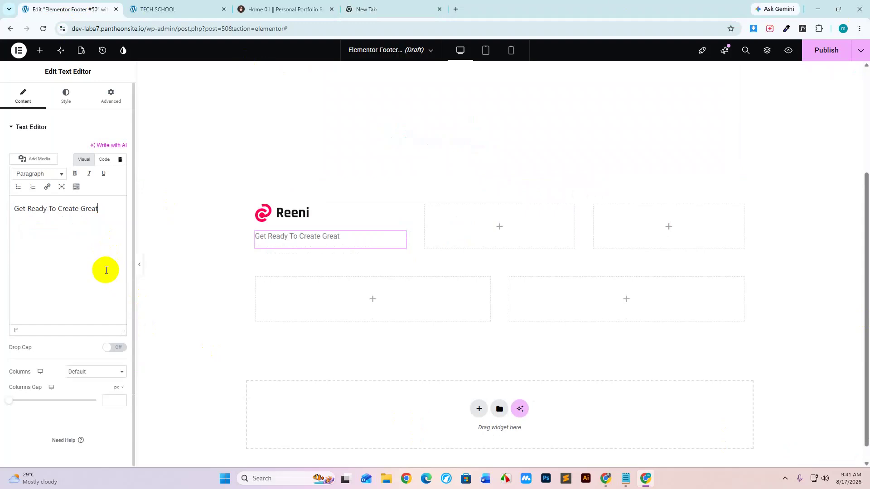
left_click(39, 174)
left_click(54, 204)
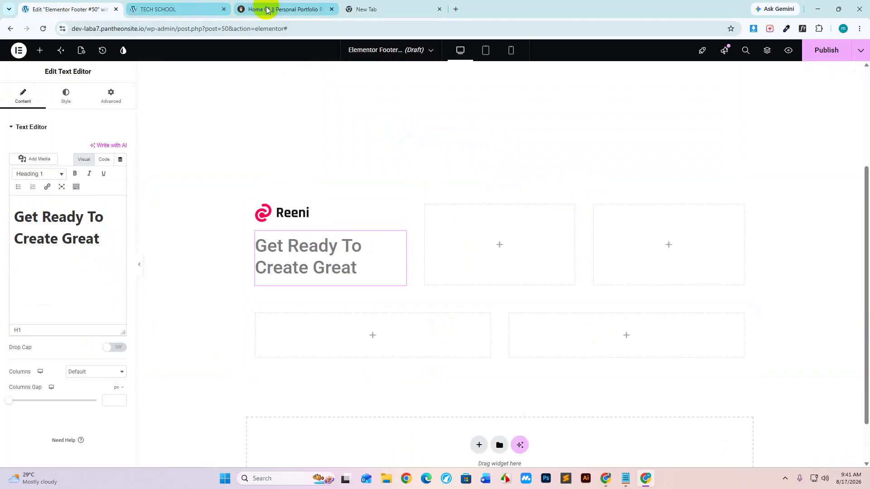
Check the email field in the reference footer and add a Form widget below the heading in the first column.
left_click(281, 8)
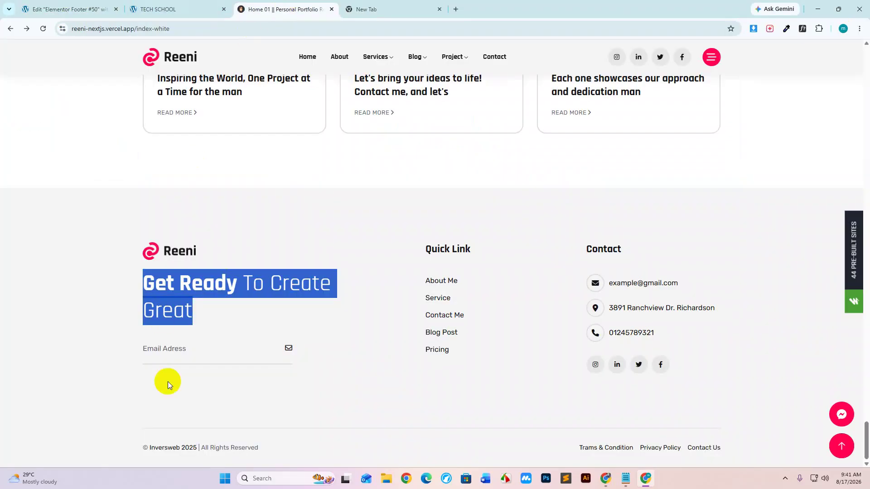
left_click(168, 311)
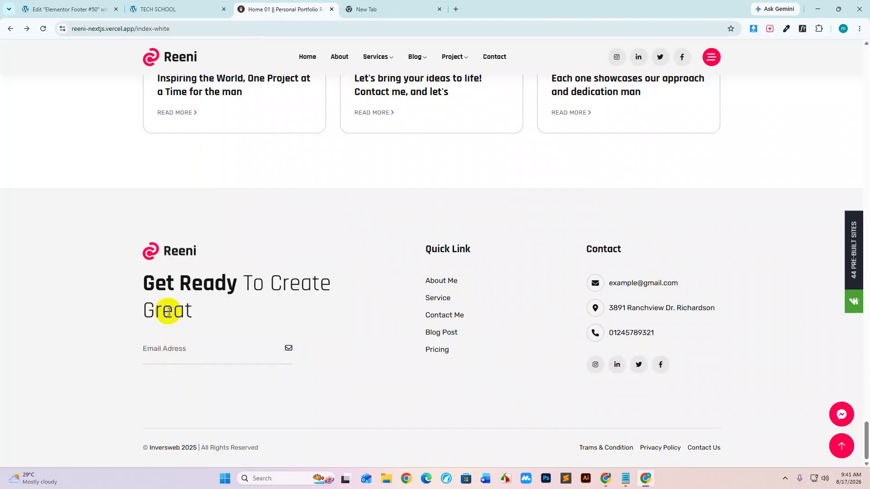
left_click(168, 352)
left_click(127, 392)
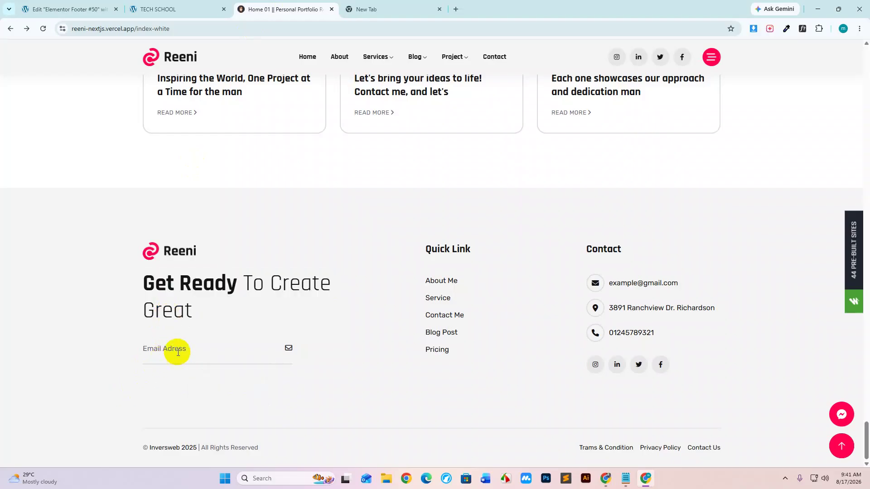
left_click(46, 9)
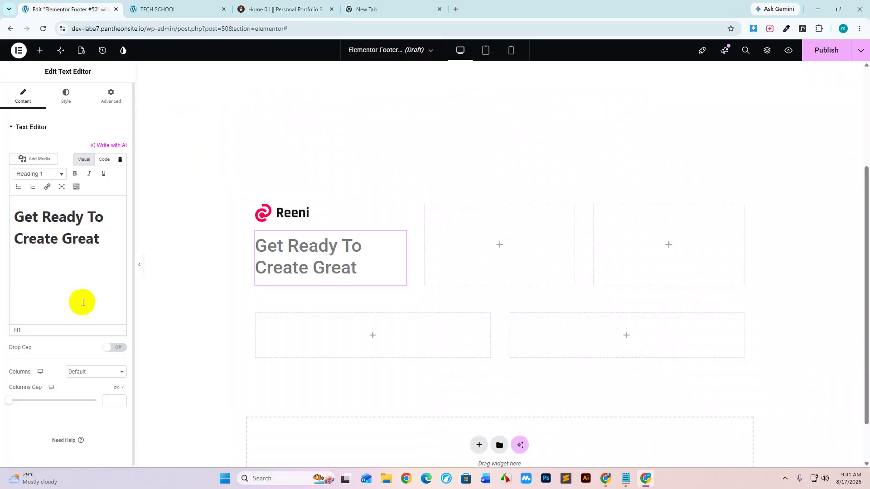
left_click(39, 50)
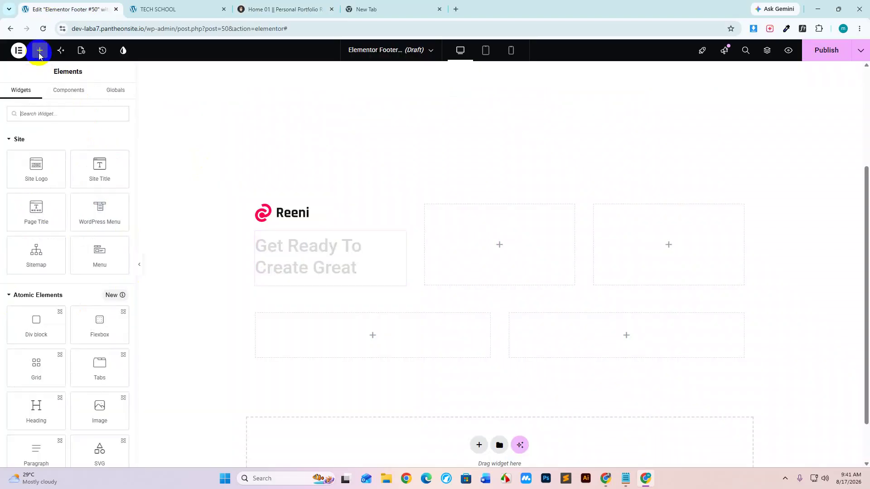
left_click(52, 117)
type("form")
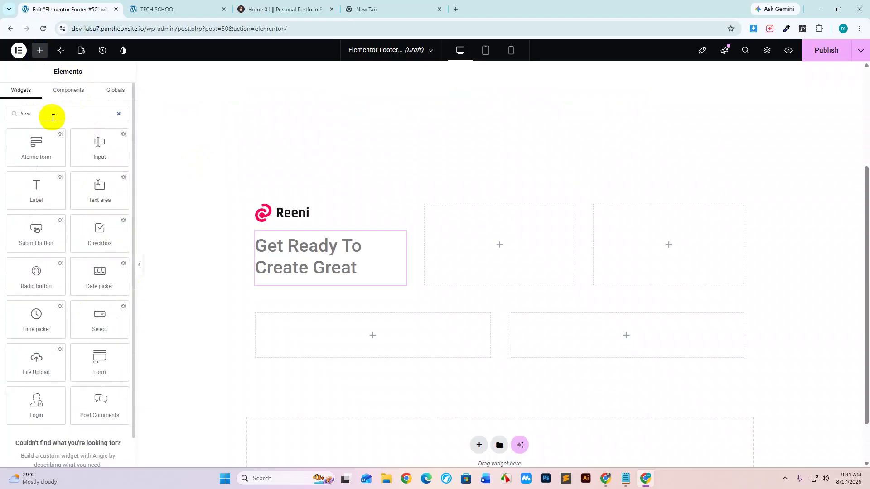
left_click_drag(96, 359, 290, 273)
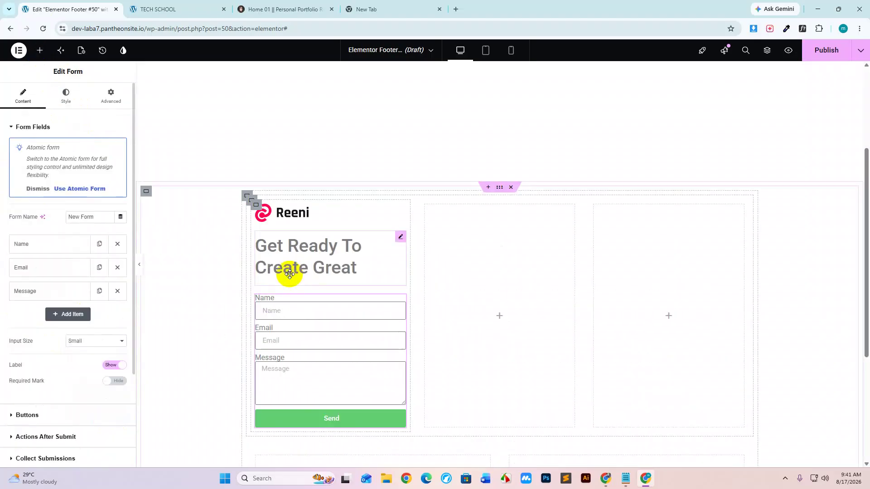
Remove the form's Message and Name fields and clear the label of the Email field.
left_click(118, 291)
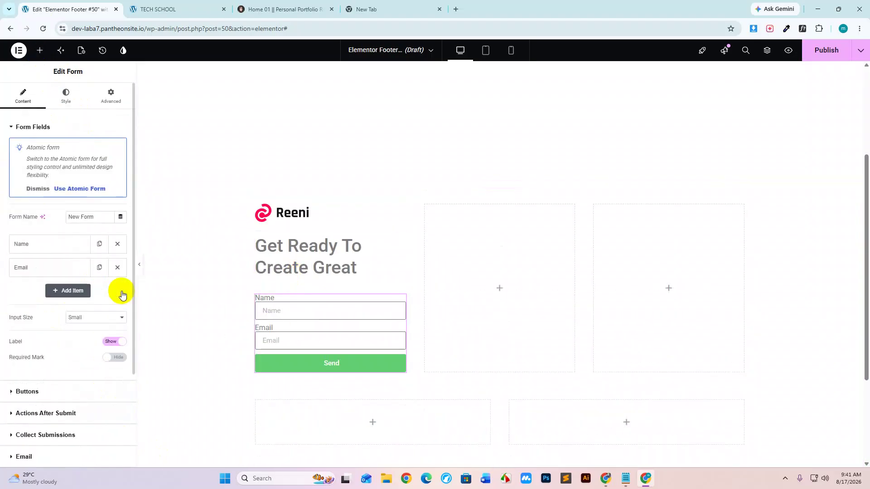
left_click(120, 252)
left_click(47, 244)
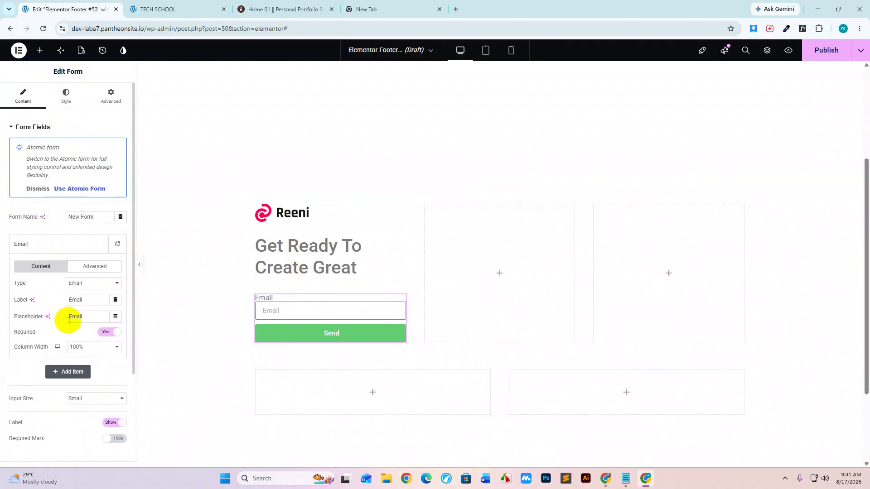
left_click(30, 304)
key("BackSpace")
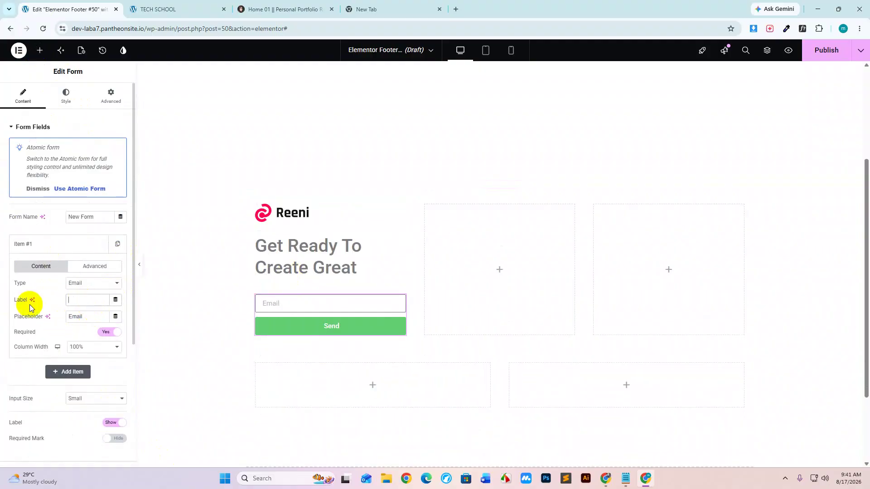
Set the email field's column width to 70% and the submit button's column width to 30%.
left_click(84, 349)
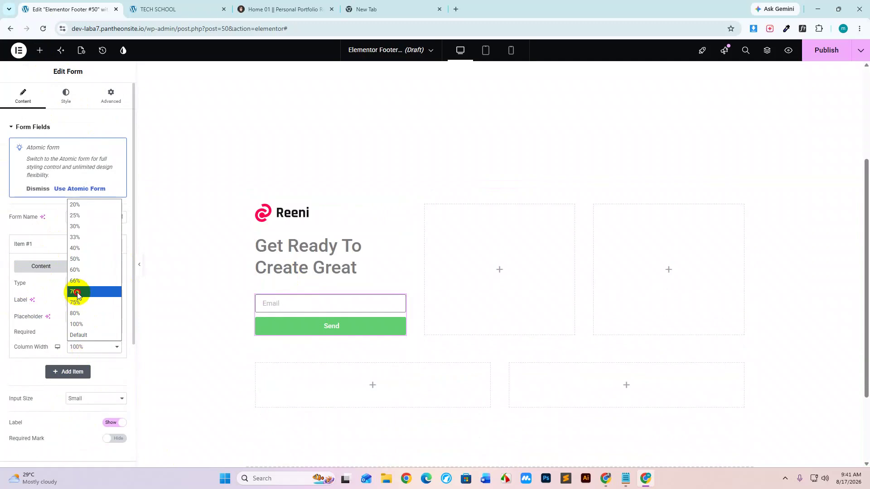
left_click(77, 292)
left_click(53, 254)
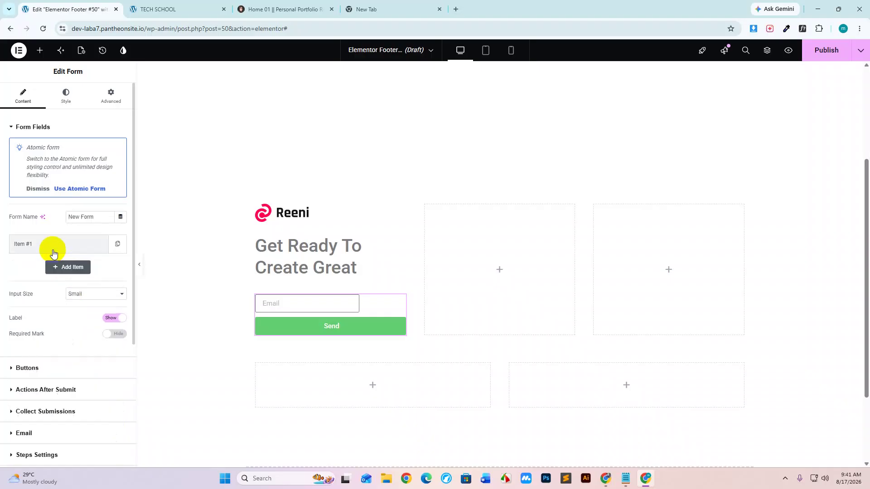
left_click(58, 369)
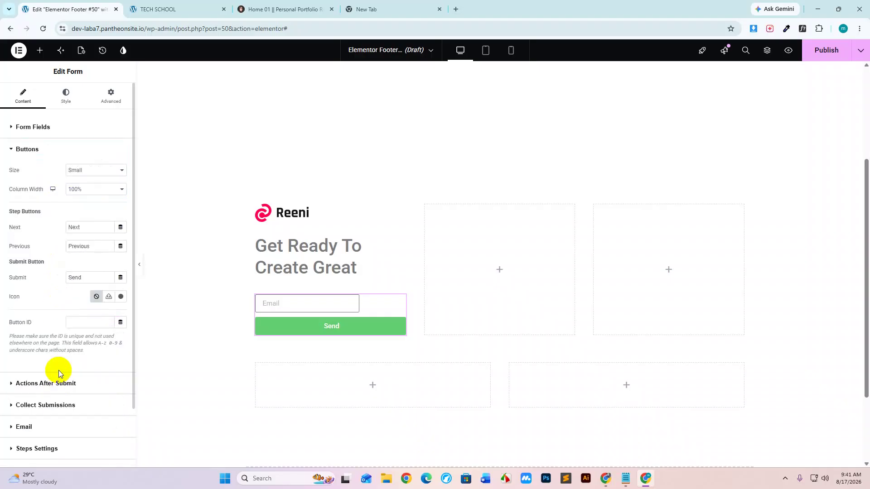
left_click(75, 189)
left_click(80, 222)
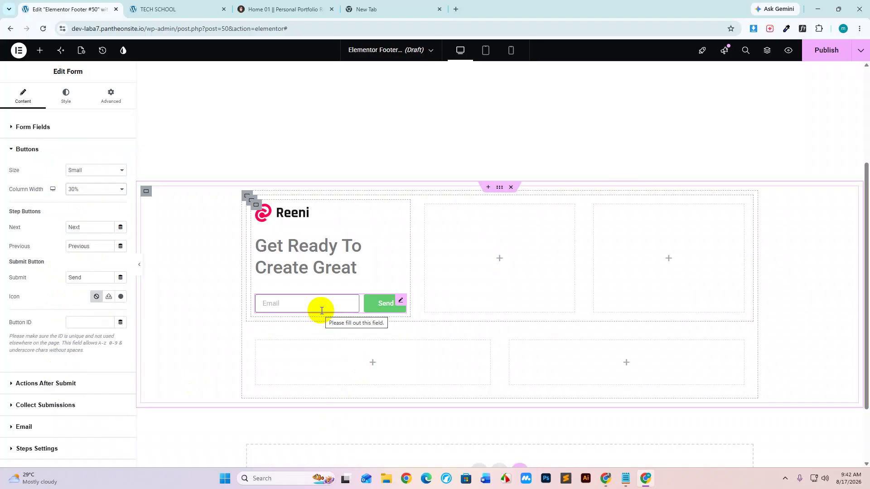
Open the heading's Text Editor settings and inspect the font of the thin "To Create" text in the reference footer with WhatFont.
left_click(286, 10)
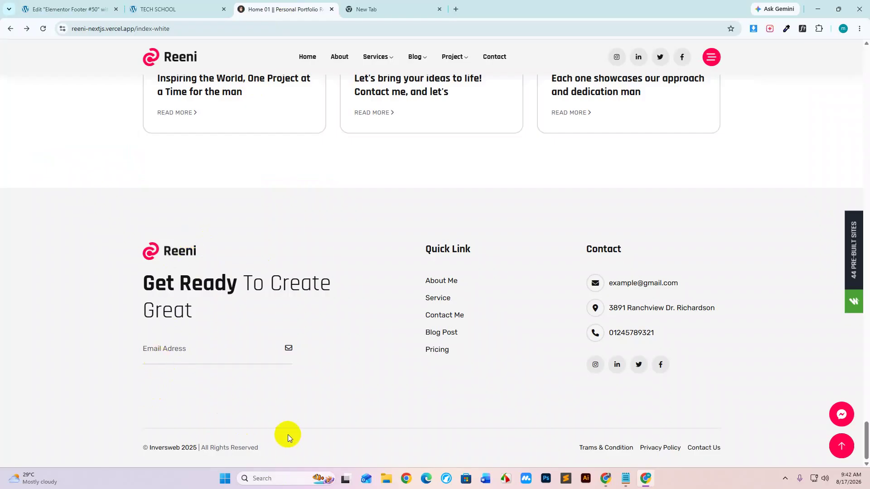
left_click(56, 10)
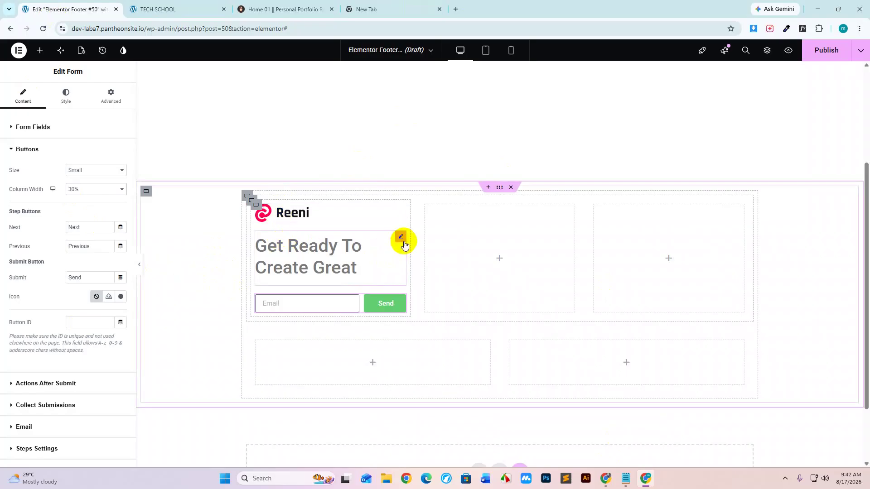
left_click(401, 237)
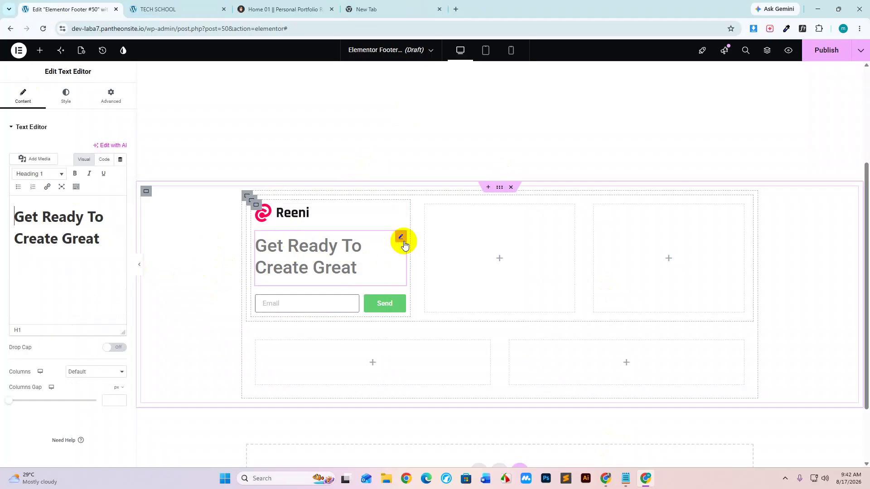
left_click(258, 9)
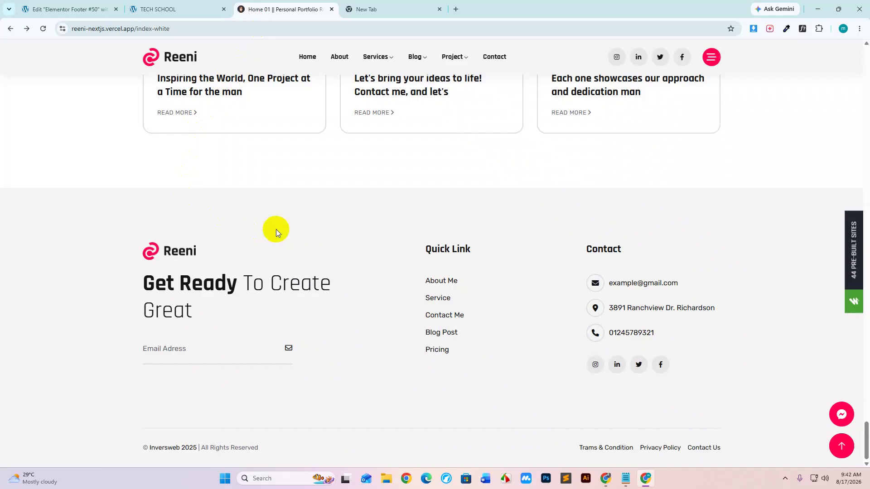
left_click(803, 29)
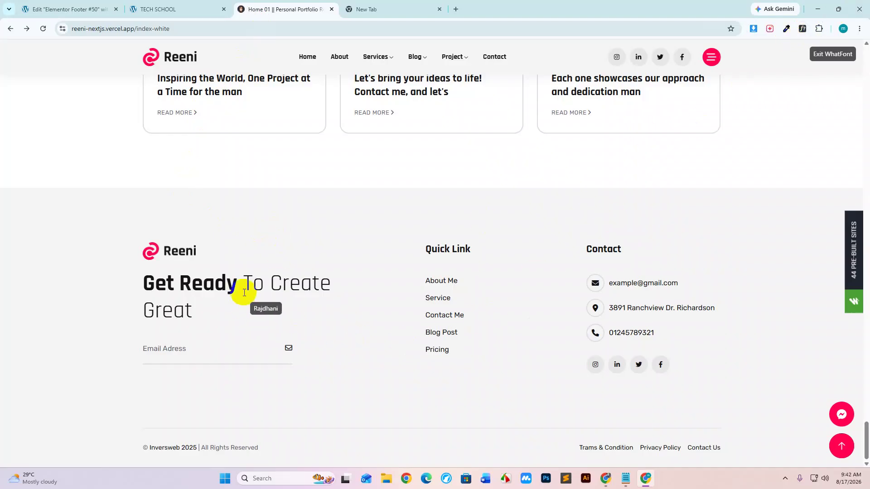
left_click(275, 285)
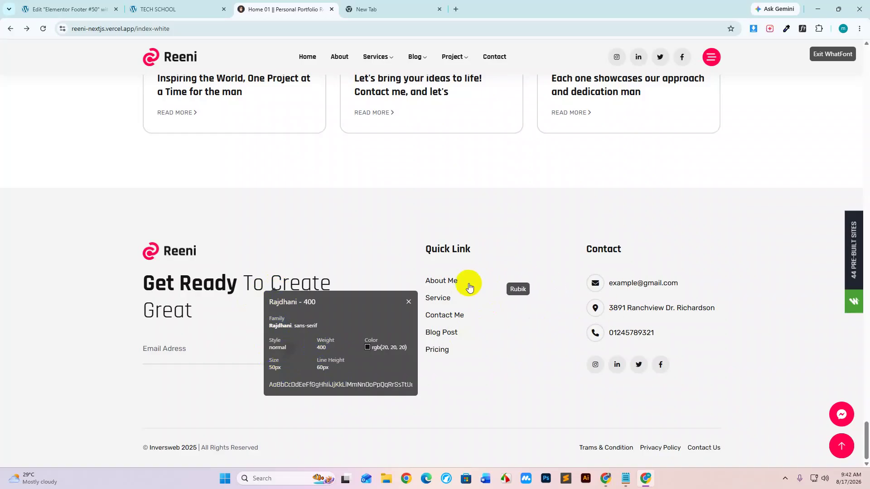
left_click(409, 302)
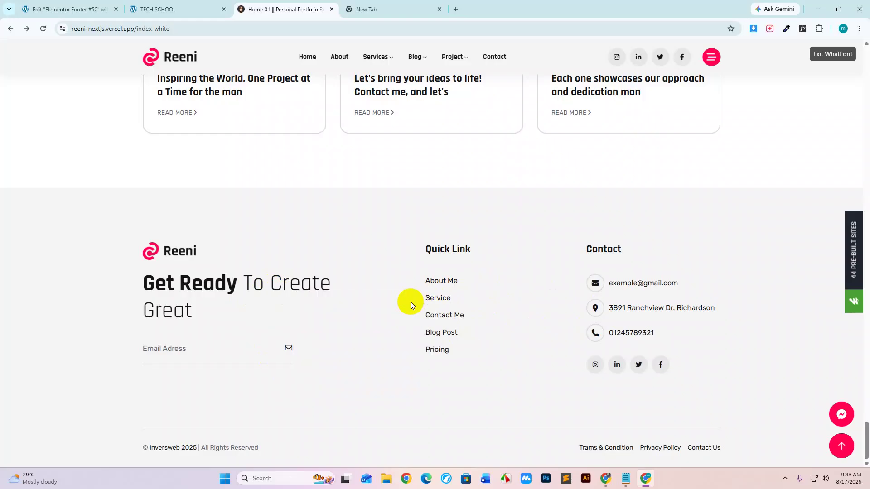
left_click(800, 28)
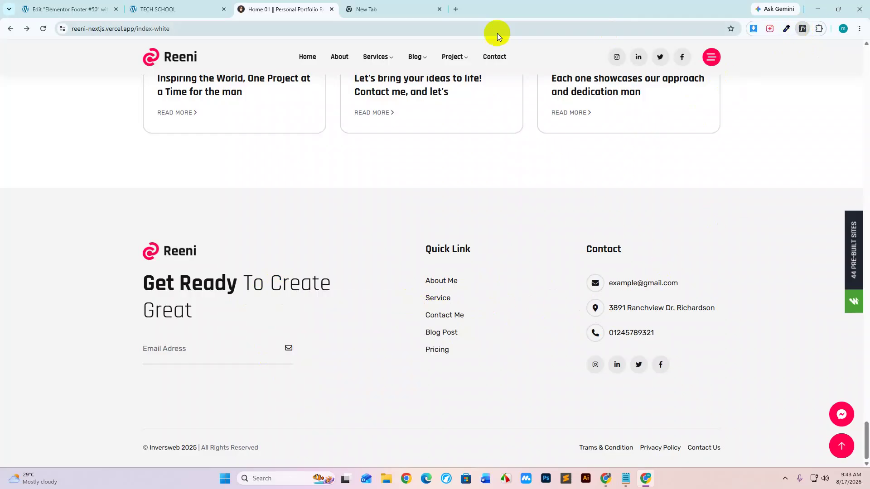
left_click(72, 9)
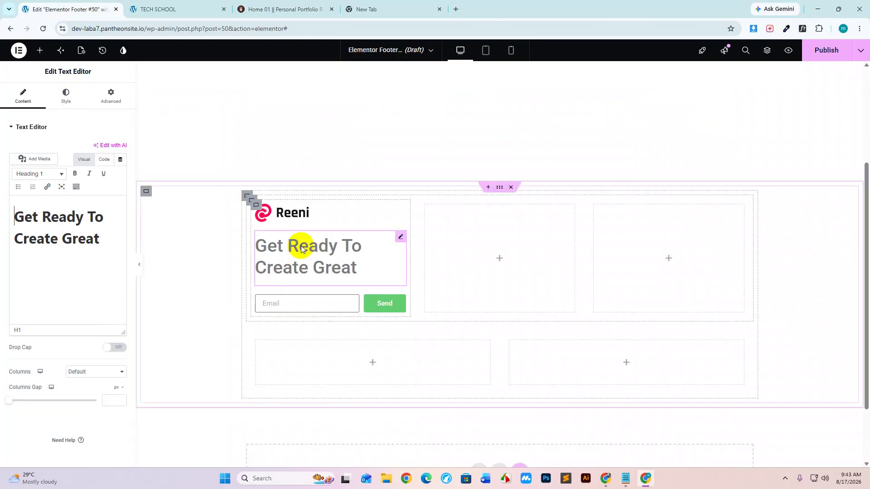
Left-align the "Get Ready To Create Great" heading and set its font family to Rajdhani.
left_click(64, 106)
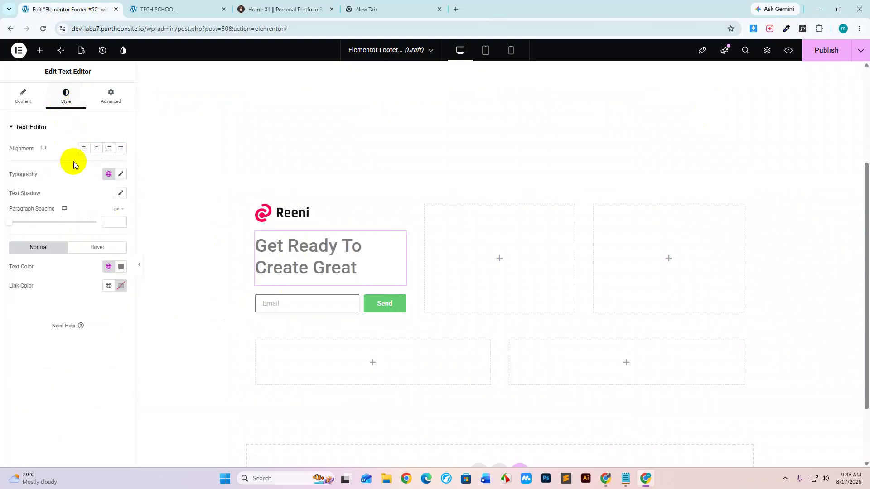
left_click(84, 149)
left_click(121, 174)
left_click(111, 222)
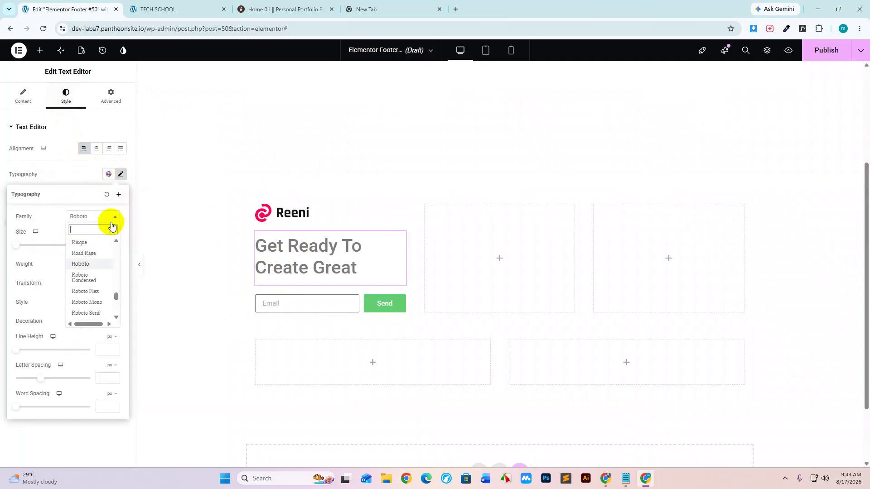
type("raj")
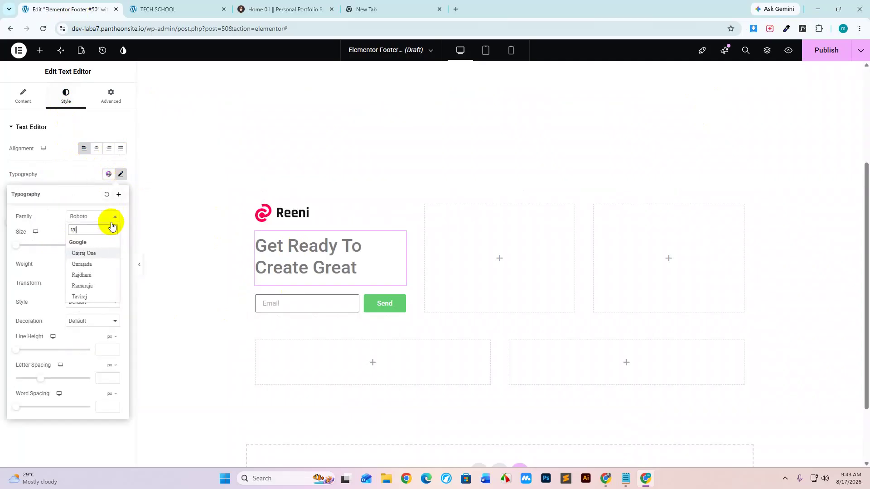
left_click(86, 275)
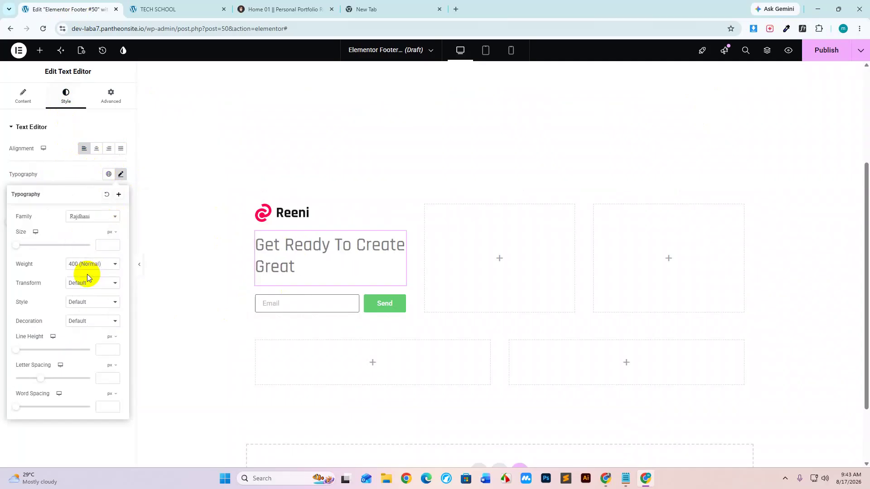
Set the heading's typography size to 50 px and keep its weight at 400 (Normal).
left_click(103, 246)
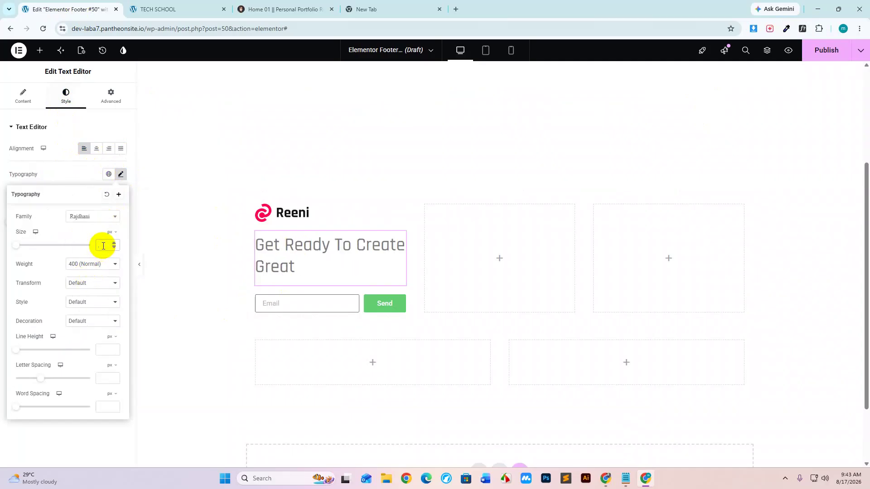
type("50")
mouse_move(34, 245)
left_mouse_down()
mouse_move(47, 248)
mouse_move(36, 253)
left_mouse_up()
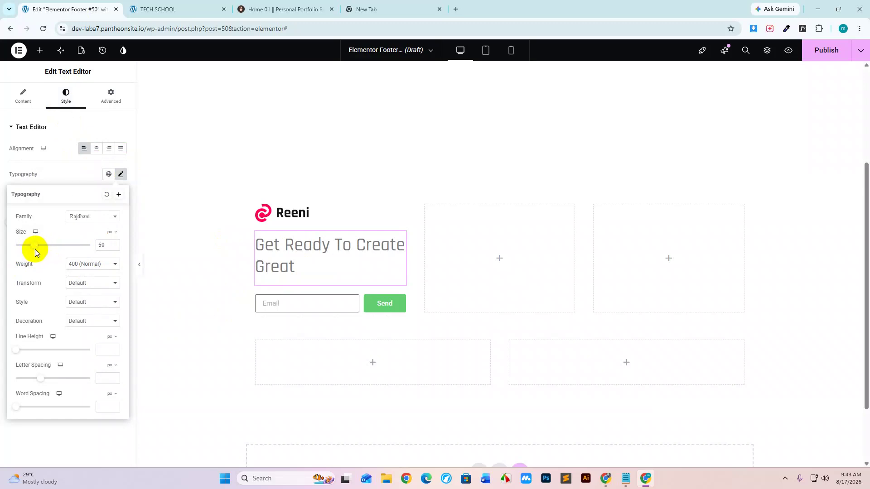
left_click(95, 264)
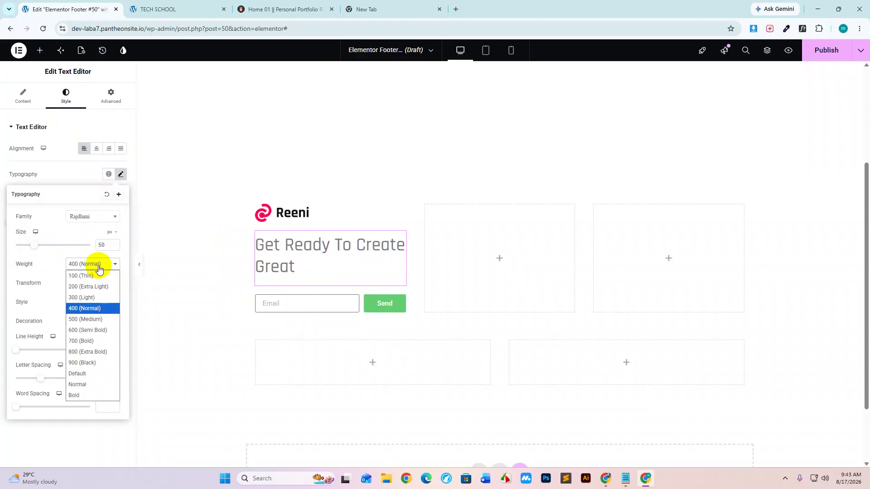
left_click(83, 312)
Try the Italic font style on the heading and set the style to Normal instead.
left_click(83, 302)
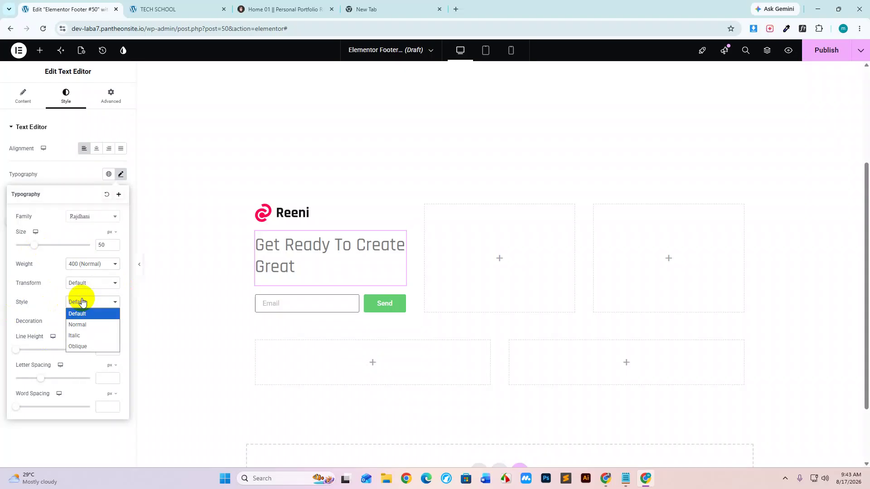
left_click(81, 335)
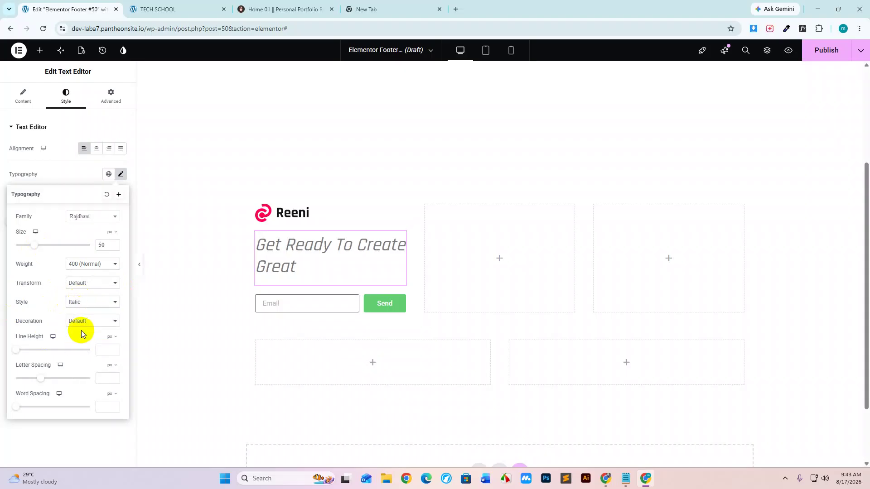
left_click(80, 301)
left_click(82, 324)
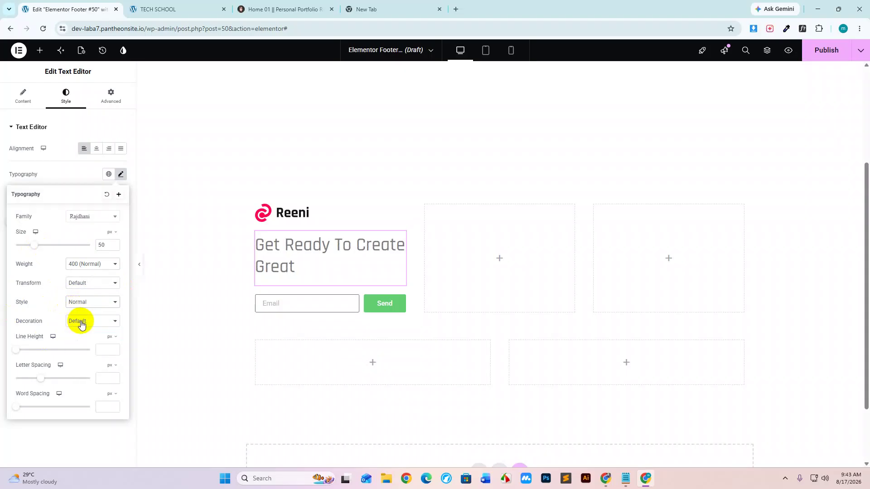
left_click(120, 174)
Set the heading's text color to black, #000000.
left_click(121, 267)
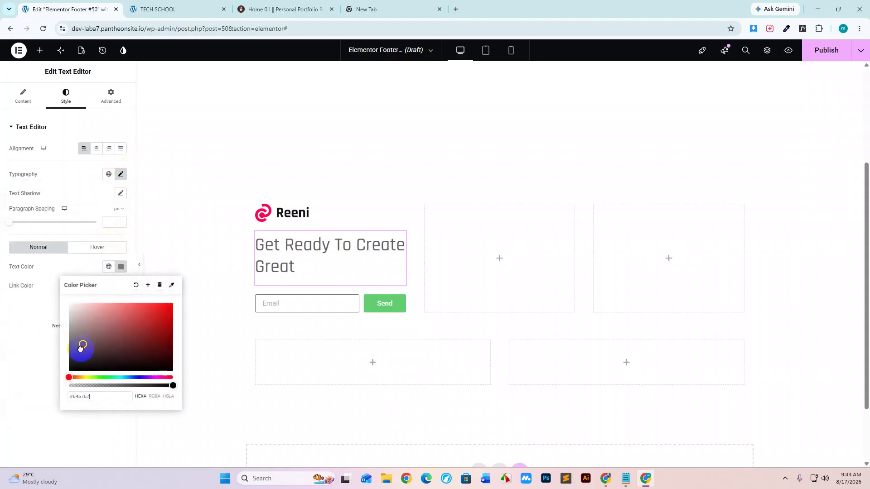
left_click_drag(77, 345, 56, 390)
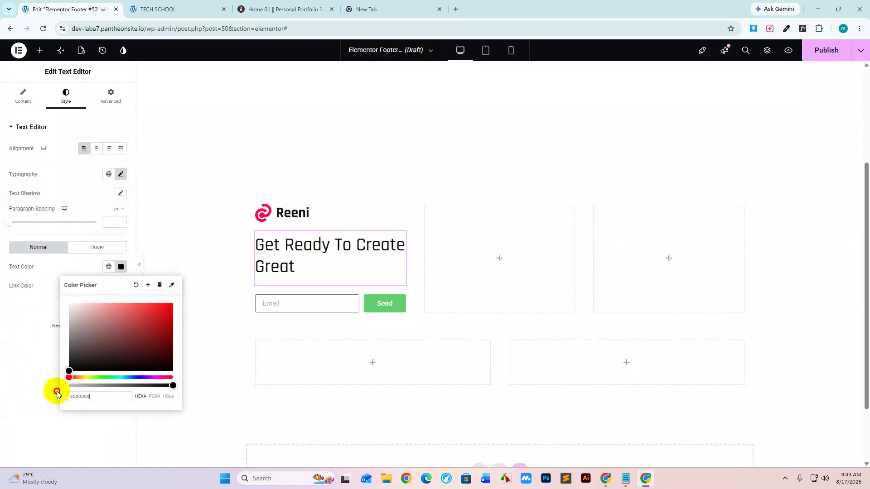
left_click(120, 267)
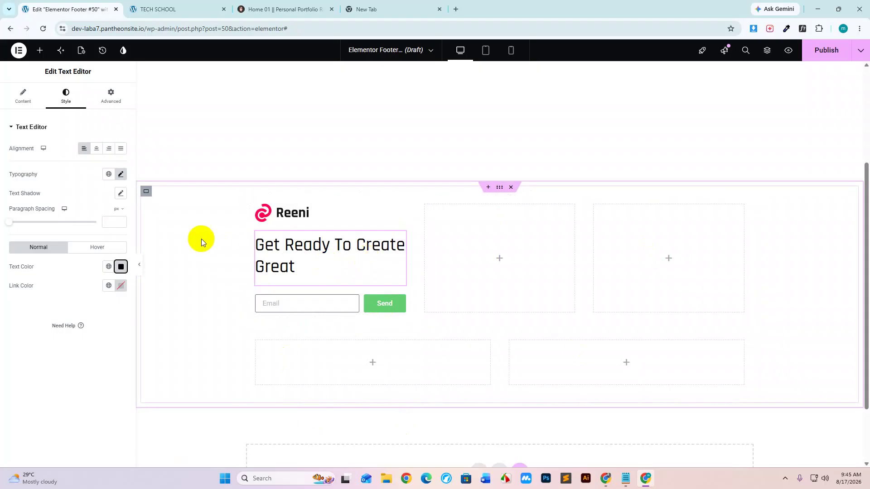
Add the inline style "font-size:50px;" to the h1 tag in the heading's code.
left_click(25, 100)
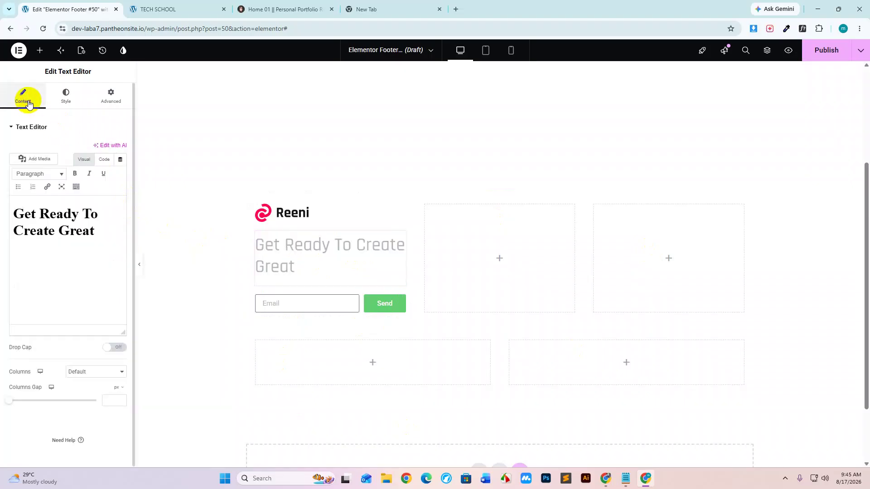
left_click(105, 159)
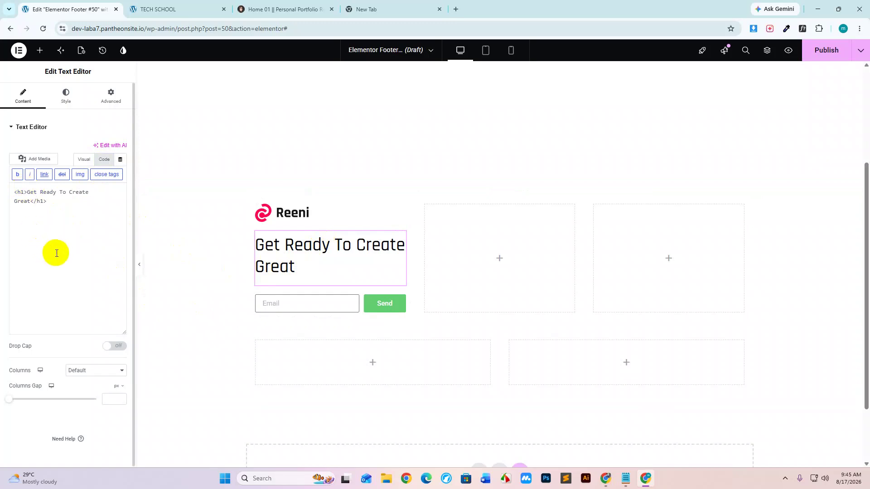
type("sty")
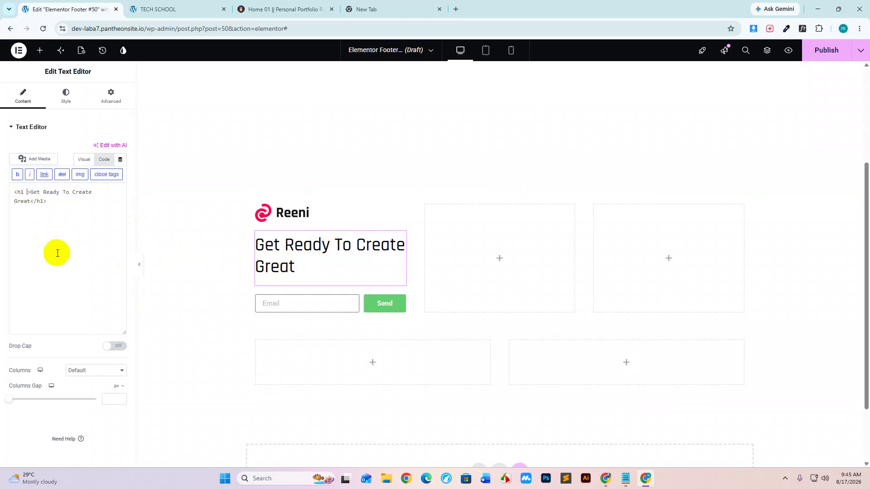
type("le")
type("=\"\"")
type("font")
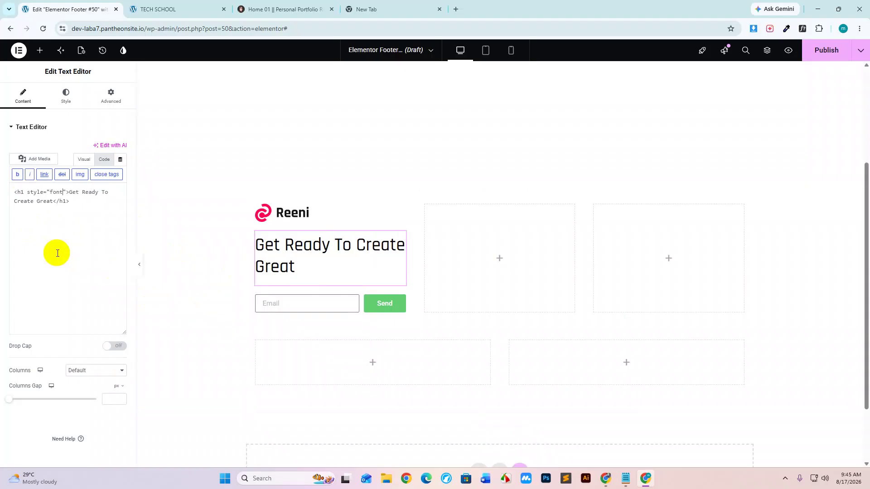
type("-size=50")
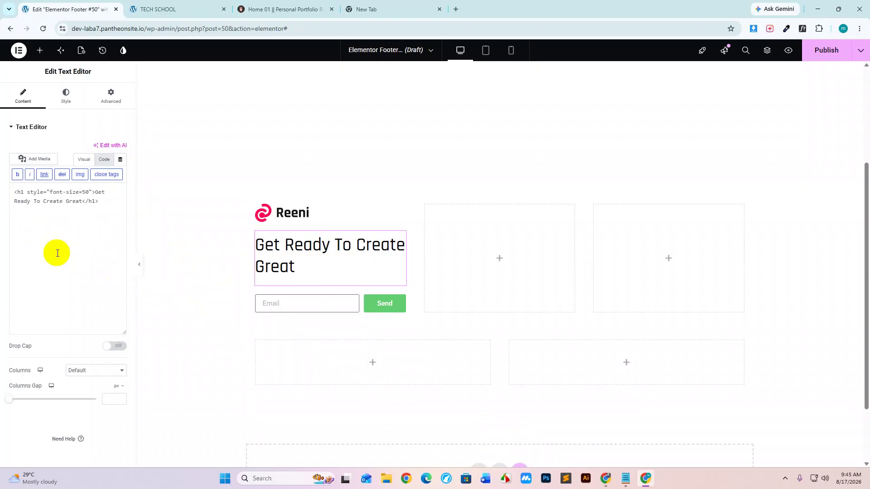
type("px")
key("BackSpace")
type(":")
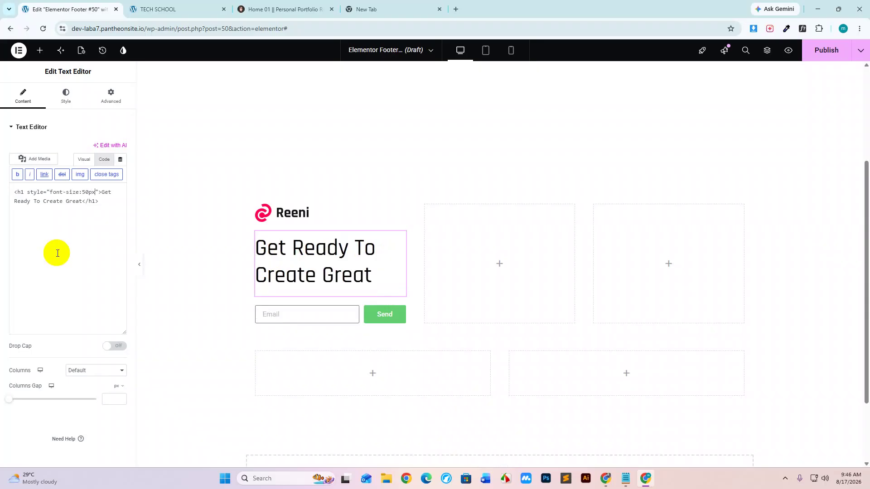
type(";")
Try a 500px font size in the h1 tag's inline style, view the heading, and restore 50px.
double_click(84, 192)
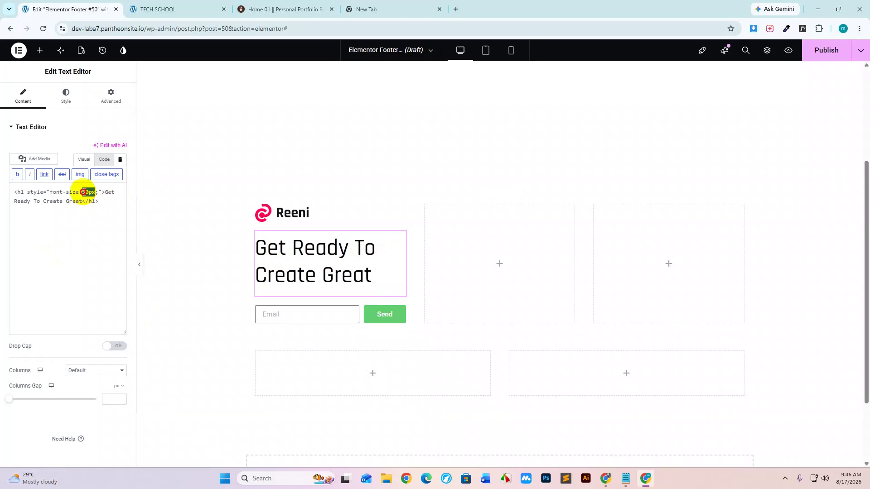
left_click(84, 192)
type("0")
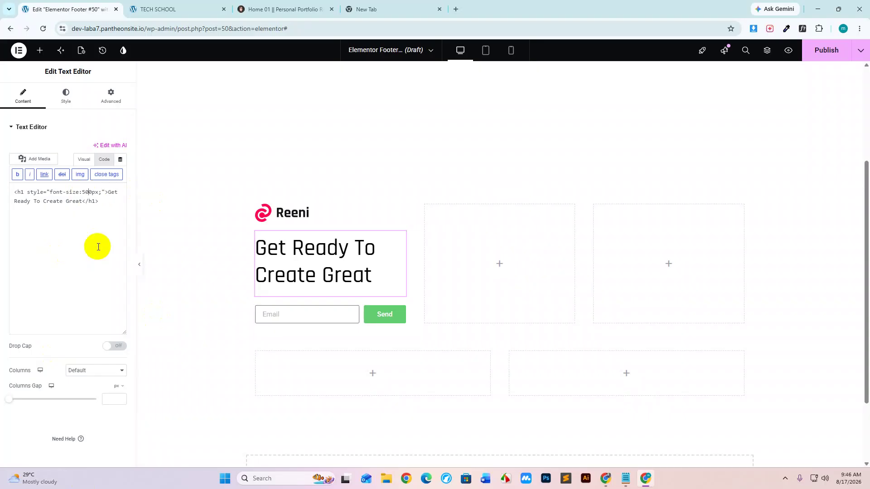
scroll(555, 317, "down", 8)
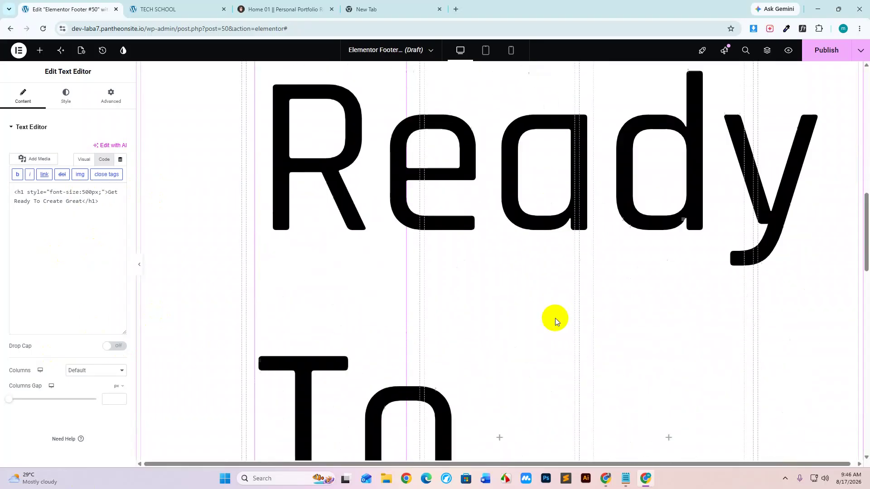
scroll(555, 318, "up", 10)
key("BackSpace")
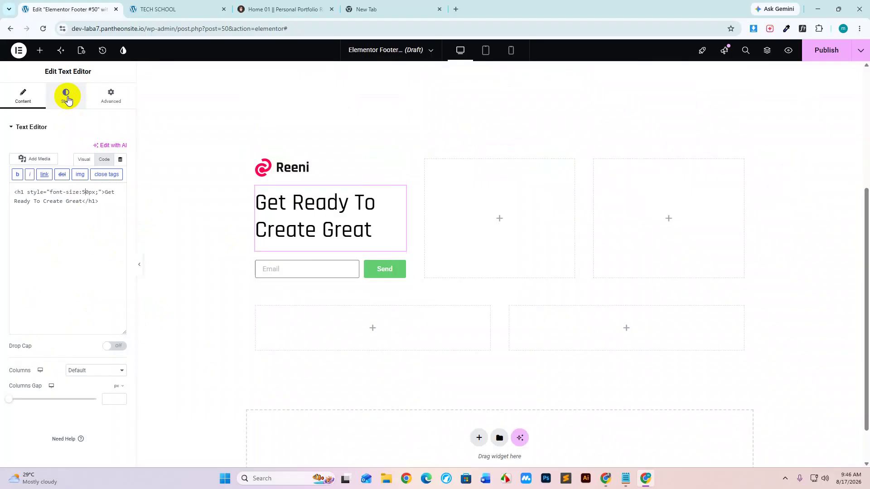
Check the bold "Get Ready" text in the reference footer and wrap "Get Ready" in a span tag in the heading's code.
left_click(289, 8)
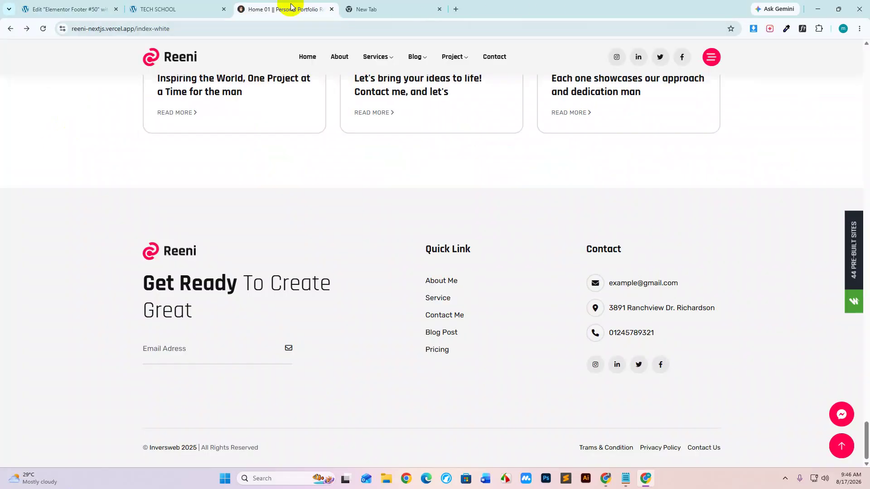
left_click_drag(235, 284, 136, 284)
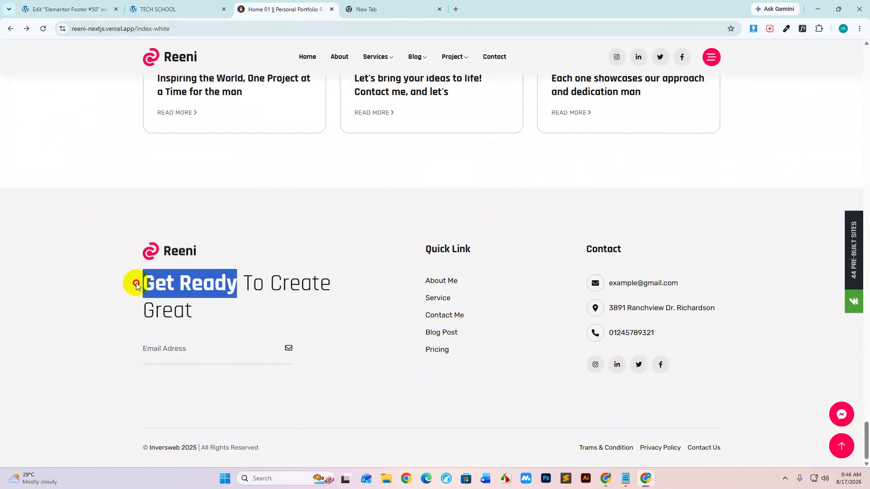
left_click_drag(210, 286, 223, 285)
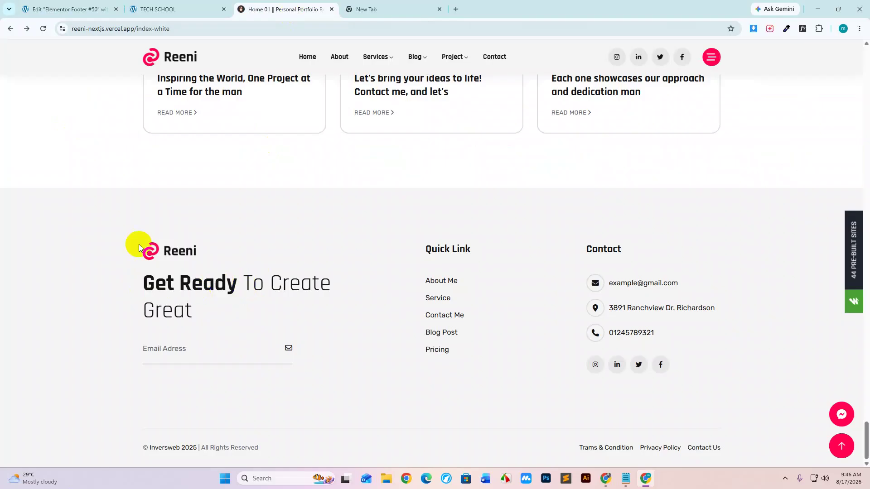
left_click(88, 8)
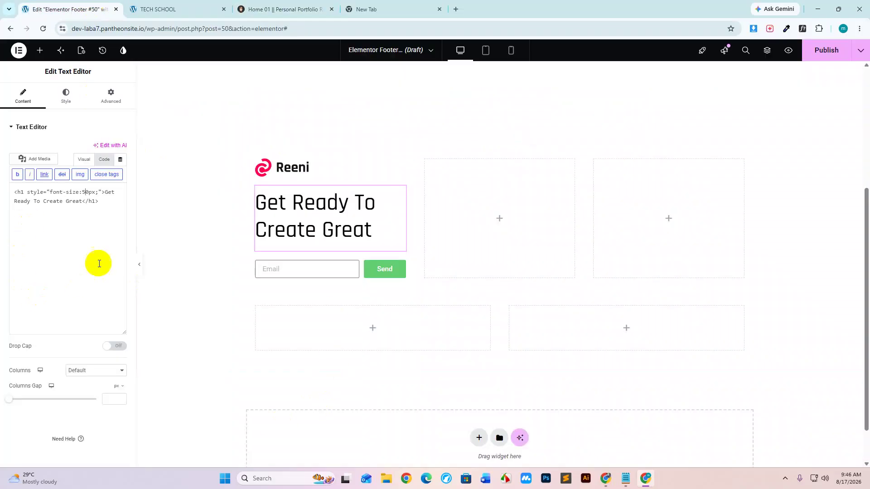
left_click(106, 192)
type("<")
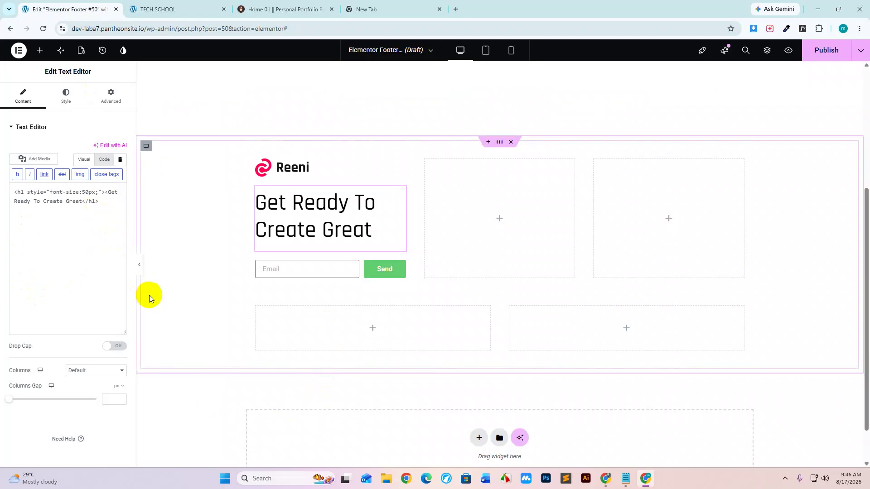
type(">")
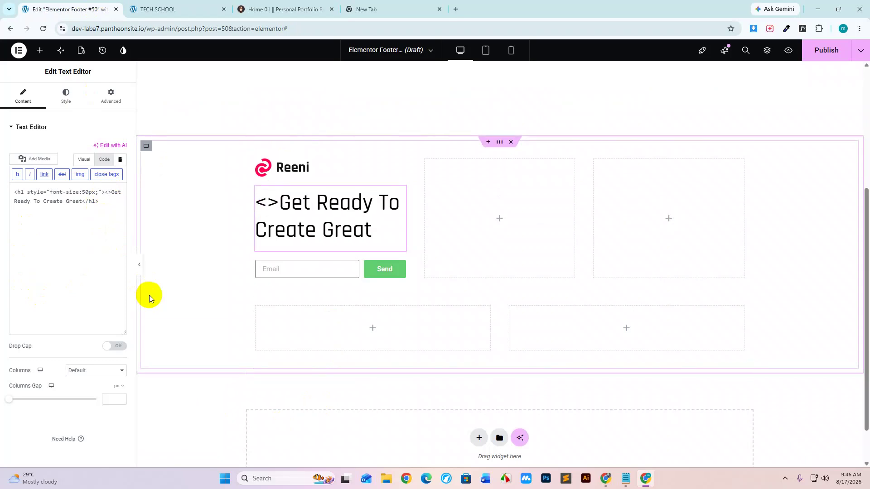
type("span")
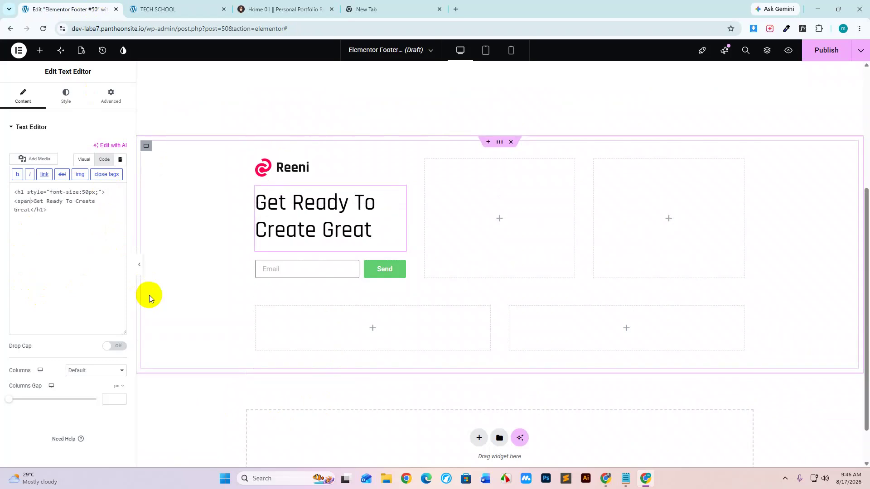
left_click(63, 202)
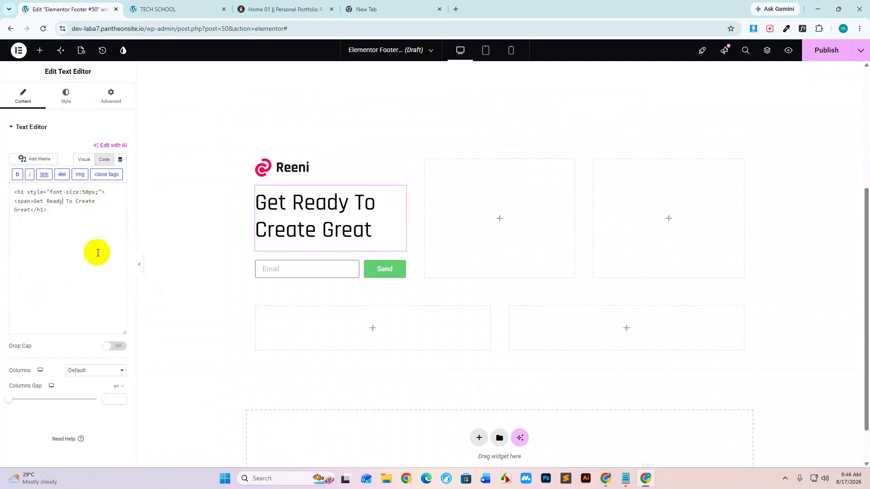
type("<>")
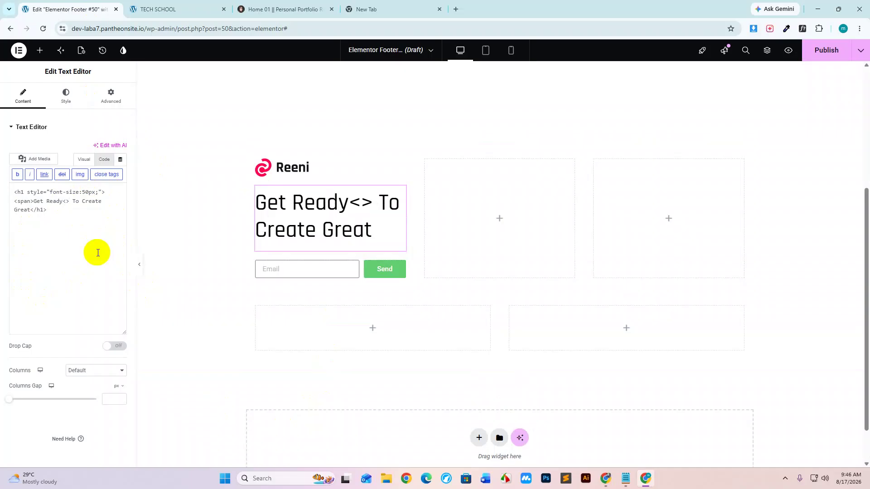
type("/span")
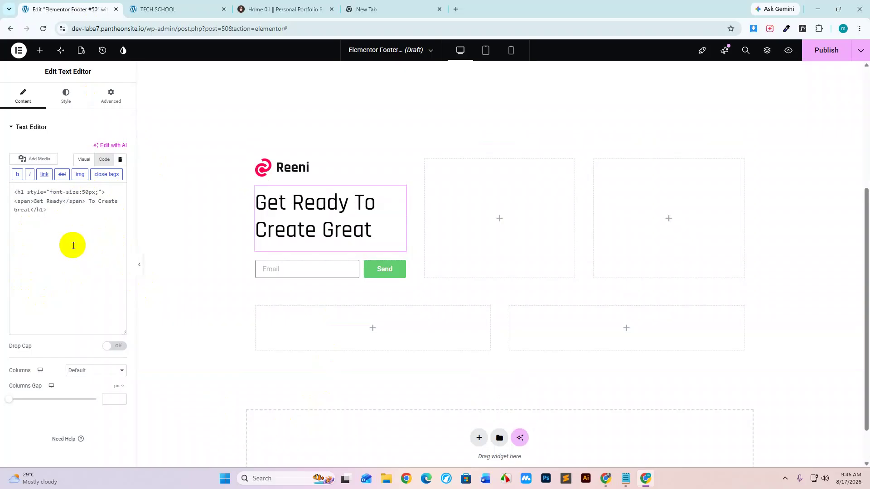
Copy the h1 tag's inline font-size style into the span tag around "Get Ready" in the heading's code.
left_click_drag(27, 192, 98, 191)
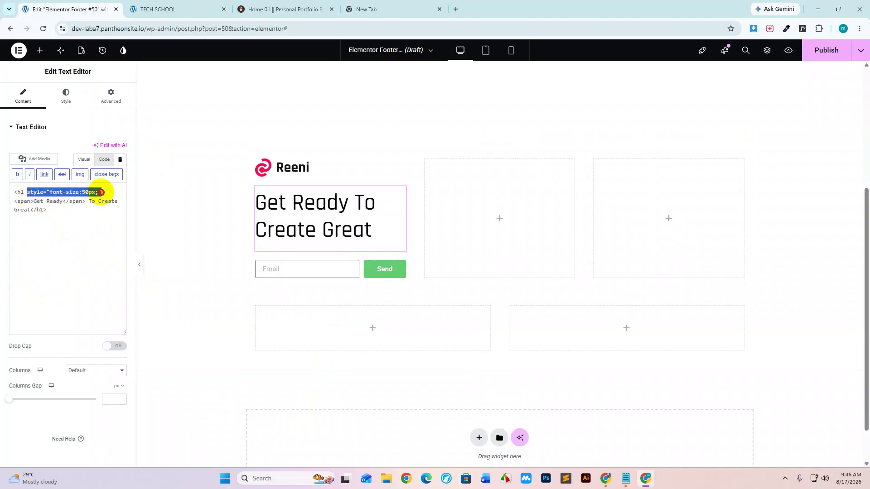
key("shift+Right")
key("ctrl+c")
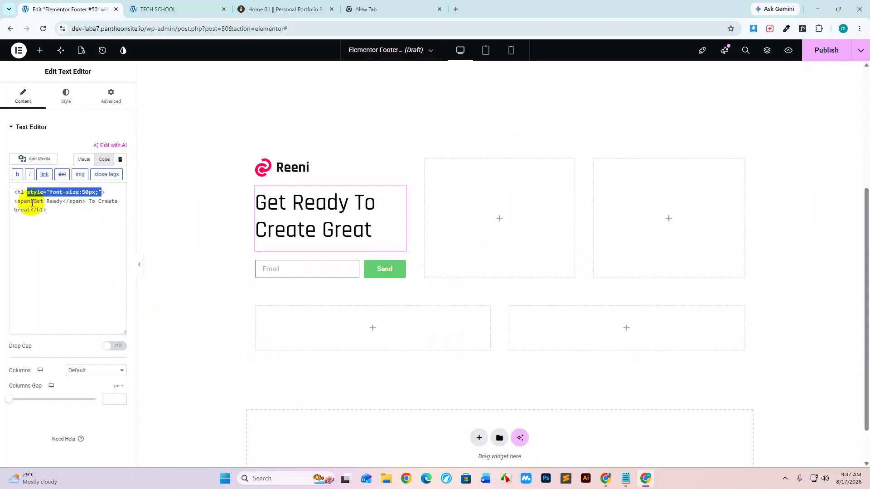
left_click(44, 267)
key("ctrl+v")
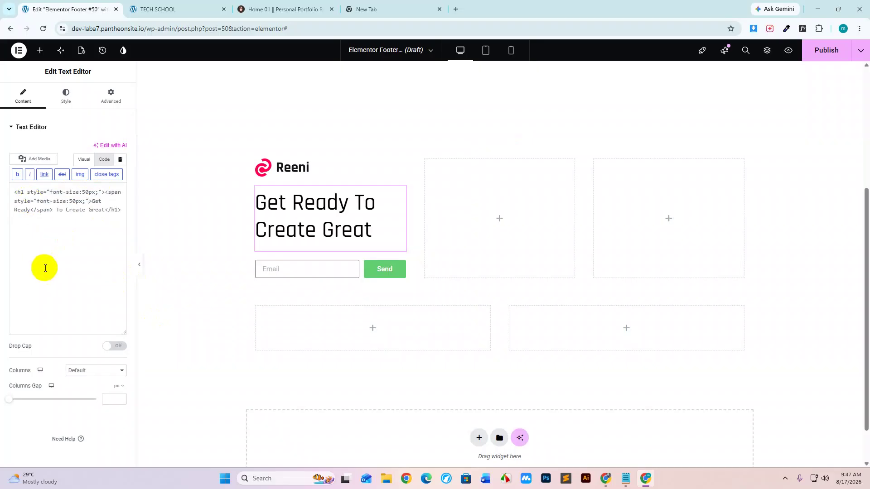
Change the span tag's inline style to "font-weight:700;" to make "Get Ready" bold.
double_click(55, 203)
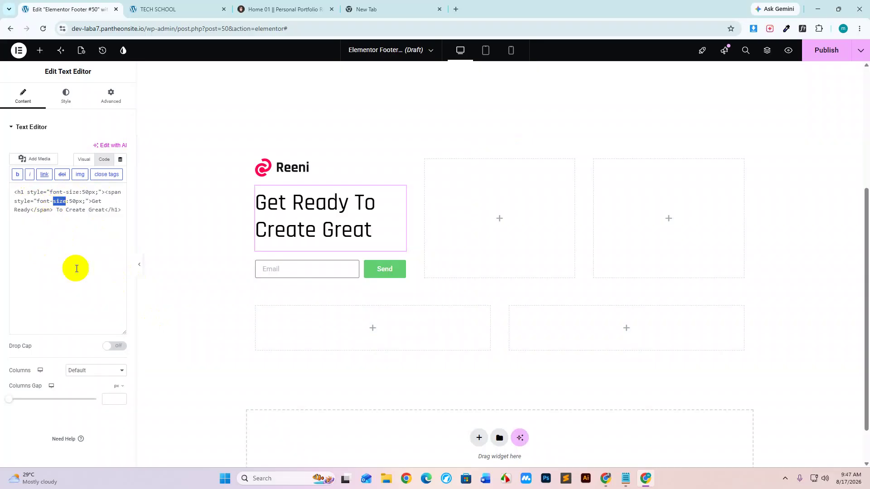
type("weight")
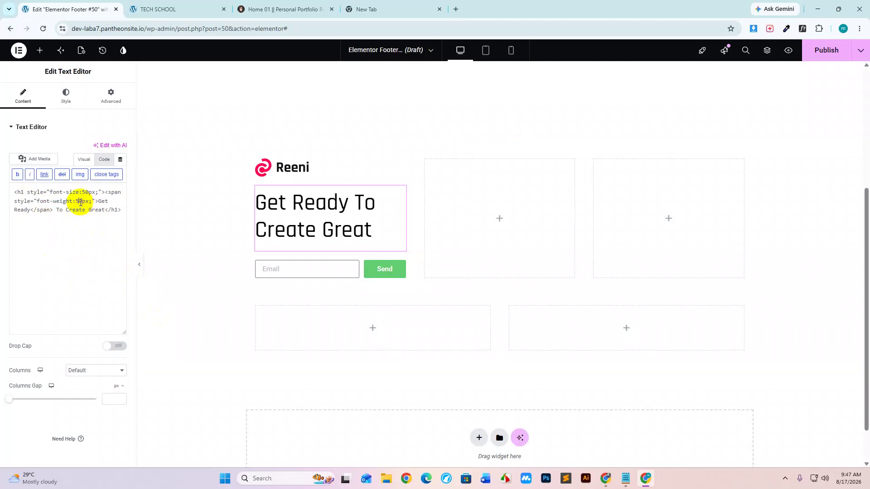
key("BackSpace")
type("7")
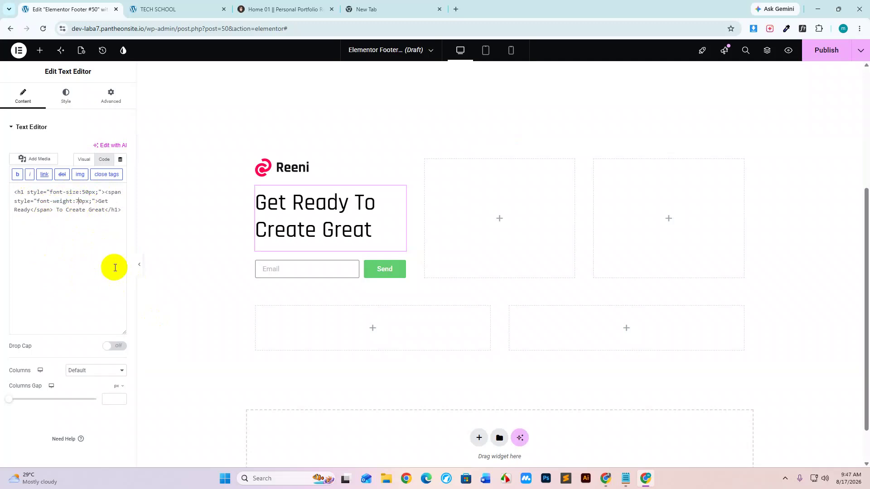
type("0")
key("BackSpace")
key("BackSpace")
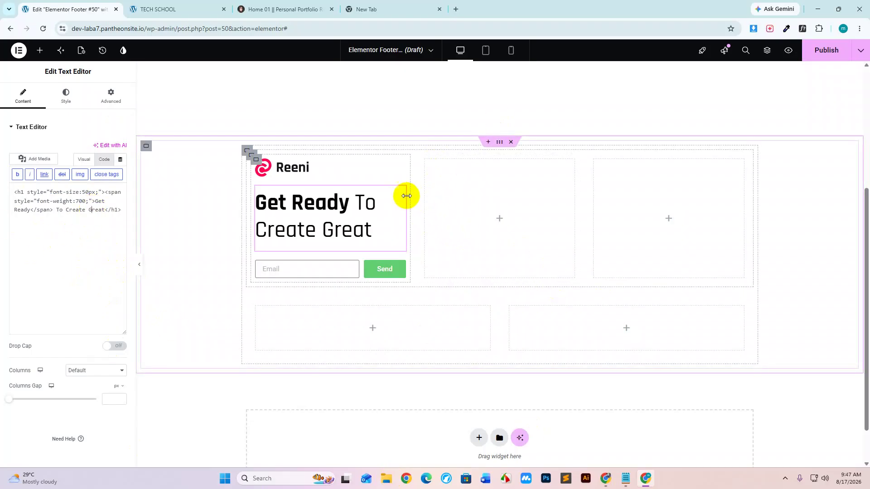
Widen the first footer column, try a 45% container width, and settle on 40%.
left_click_drag(406, 195, 449, 202)
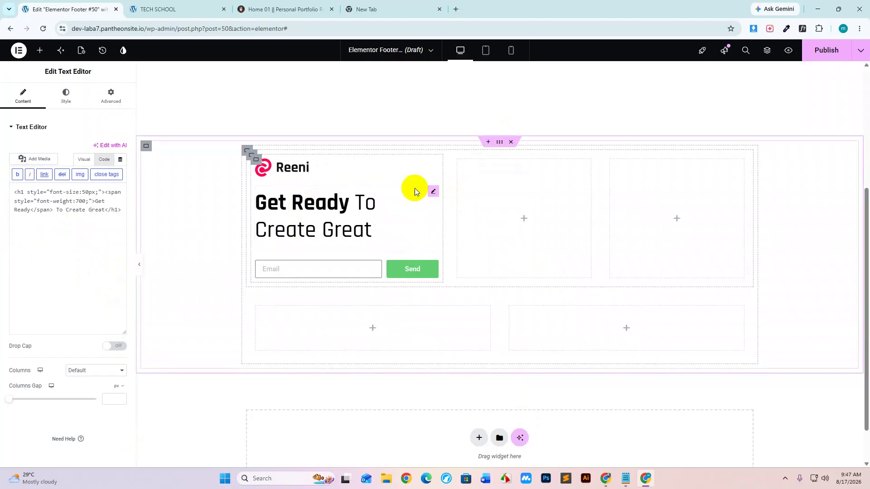
left_click(255, 161)
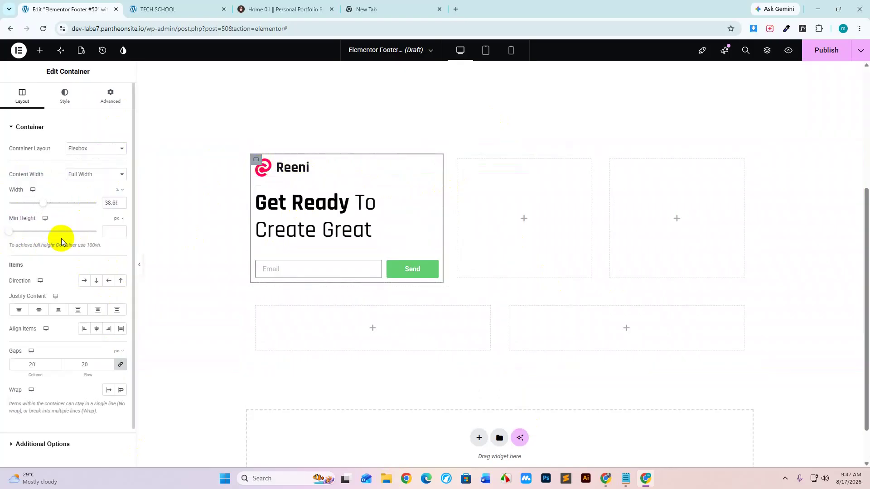
double_click(111, 203)
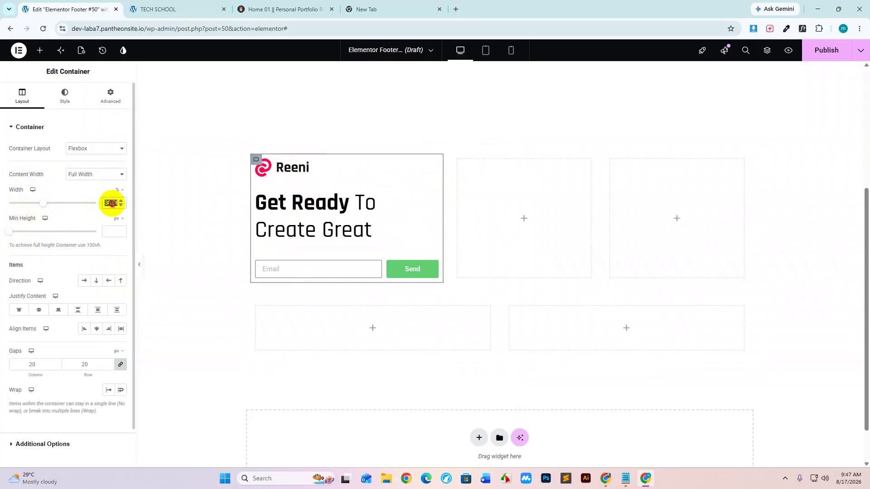
type("45")
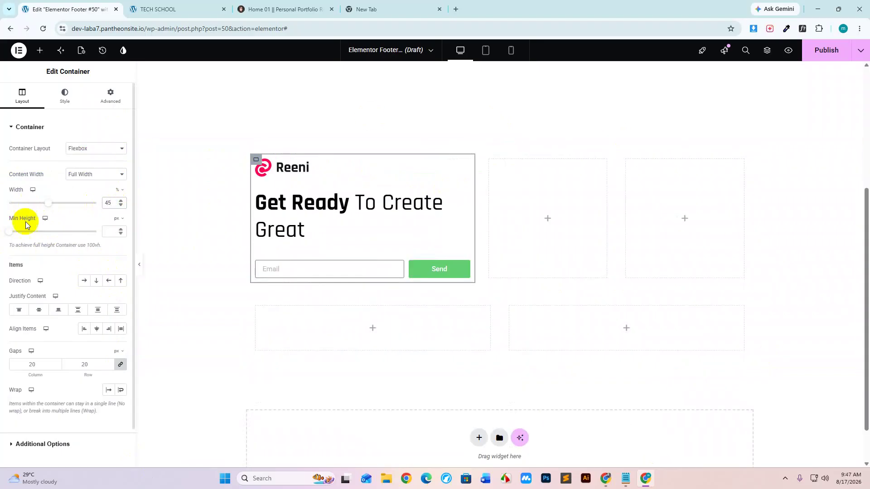
key("Down")
key("Down")
key("Down")
key("Down")
key("Down")
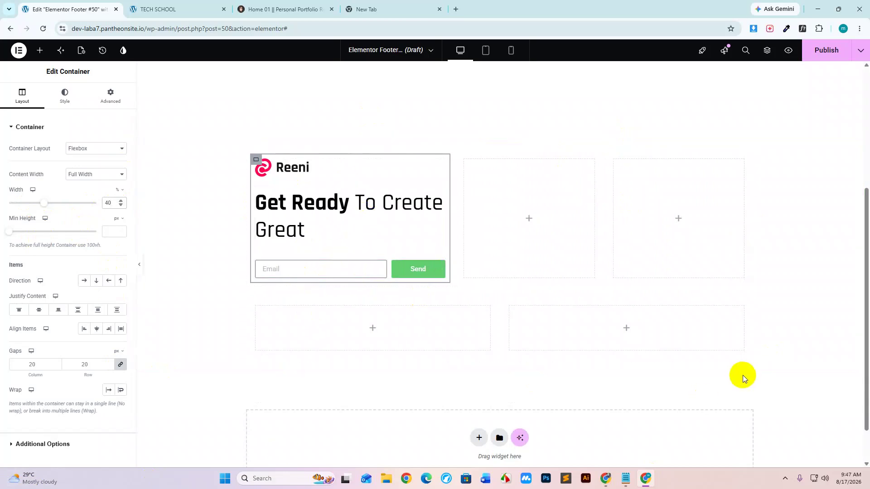
Select the outer footer flexbox and sample the reference footer's background color, #F4F4F4, with the page color picker.
left_click(304, 268)
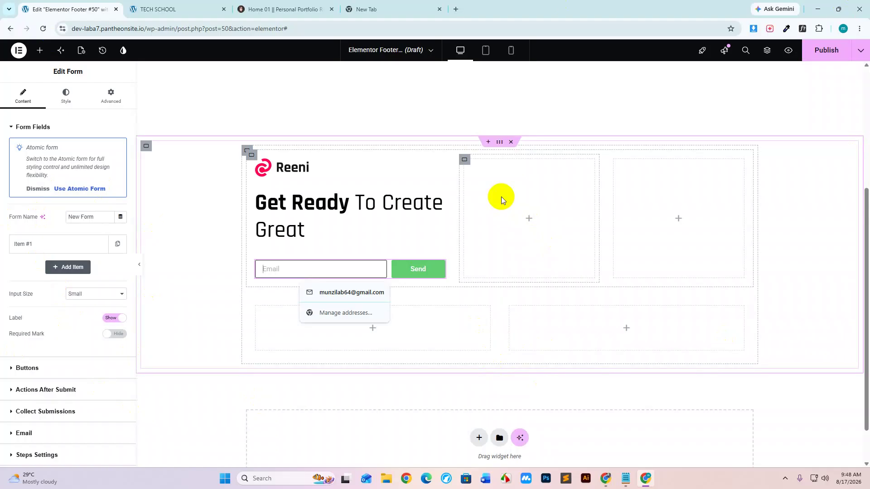
left_click(499, 143)
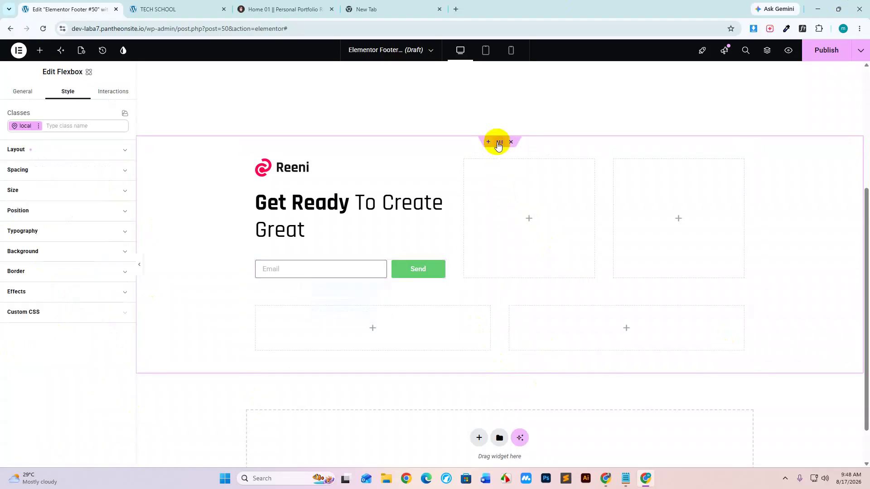
left_click(277, 10)
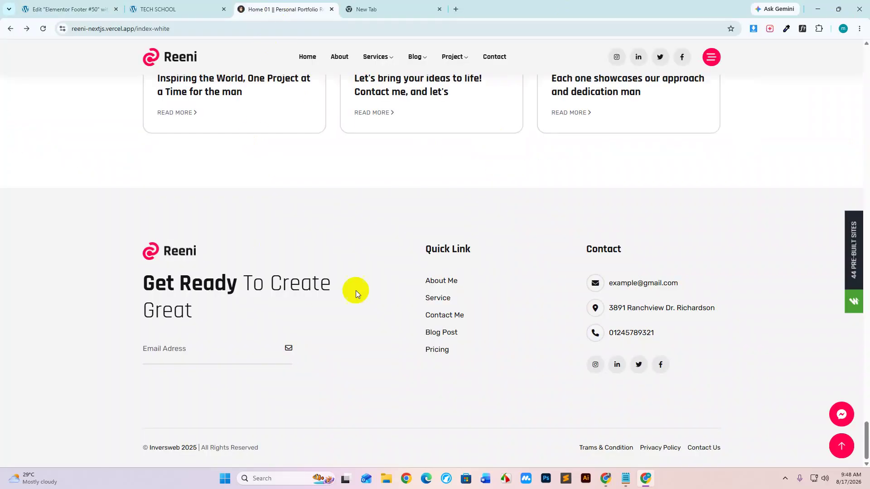
left_click(786, 30)
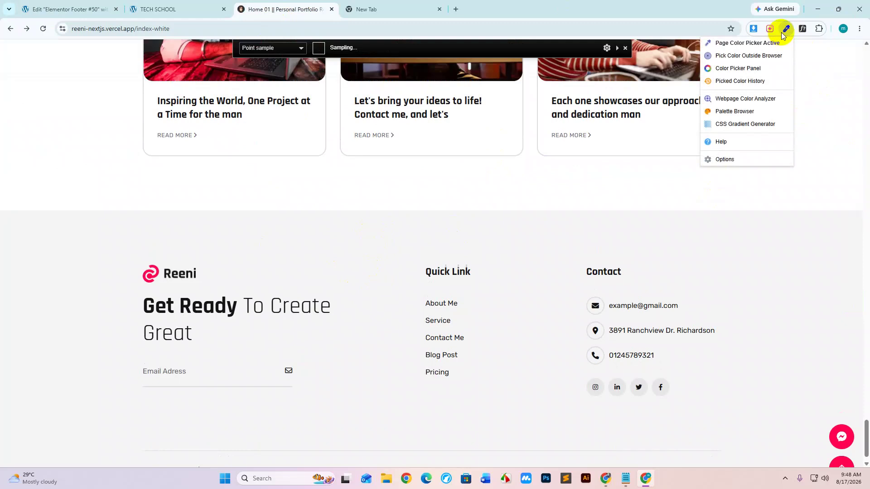
left_click(313, 234)
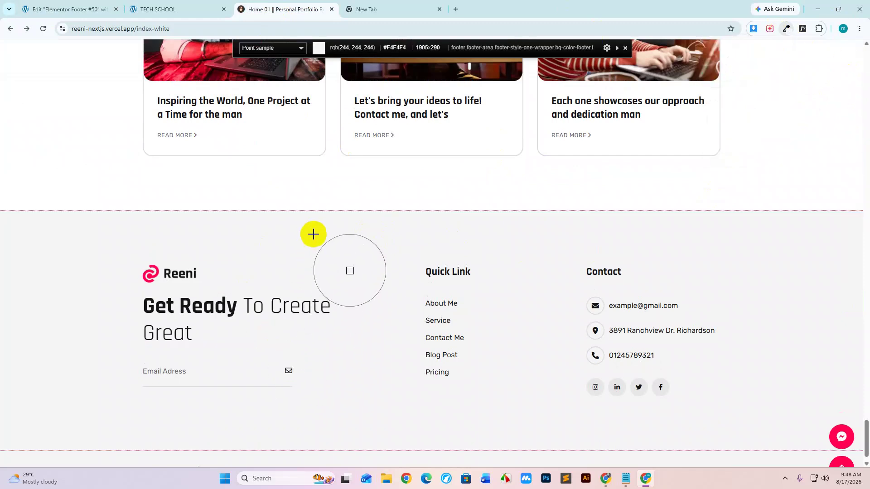
left_click(313, 234)
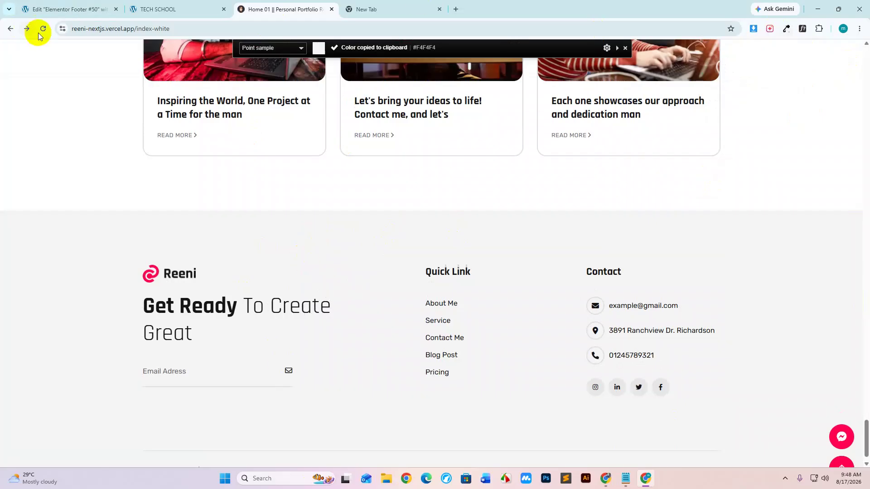
left_click(178, 9)
left_click(36, 9)
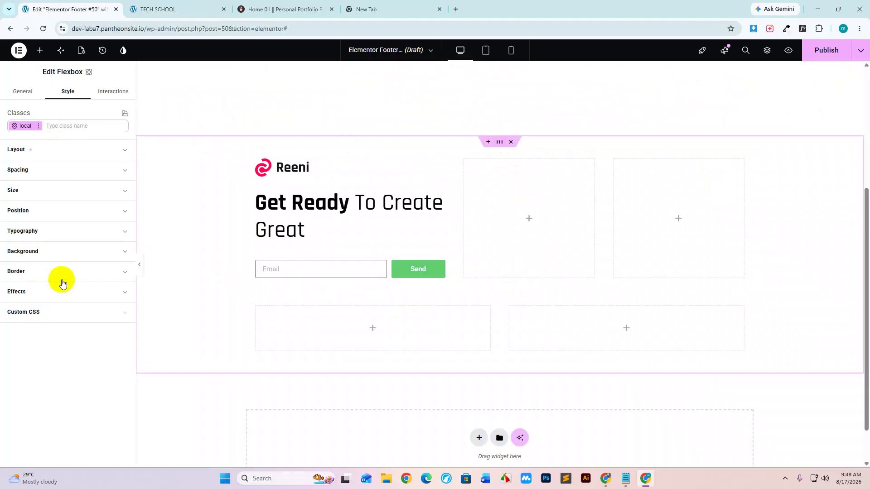
Set the outer footer flexbox's background color to #F4F4F4.
left_click(64, 251)
left_click(78, 295)
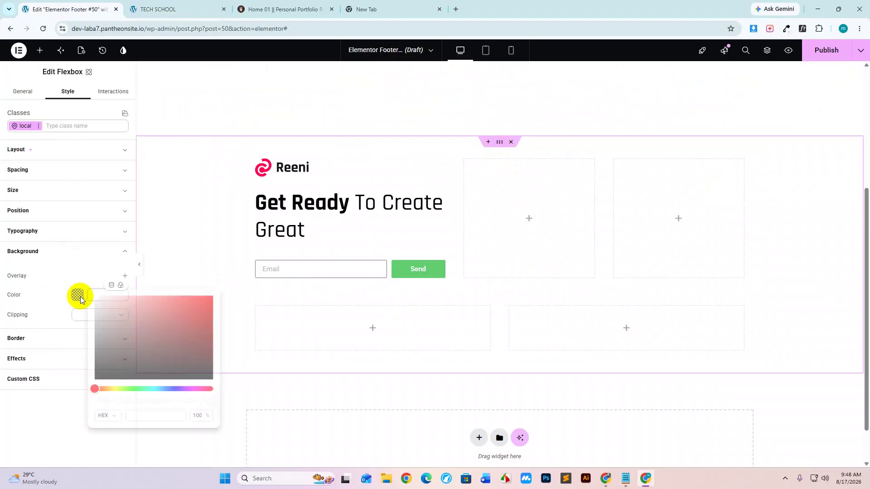
left_click(141, 423)
key("ctrl+v")
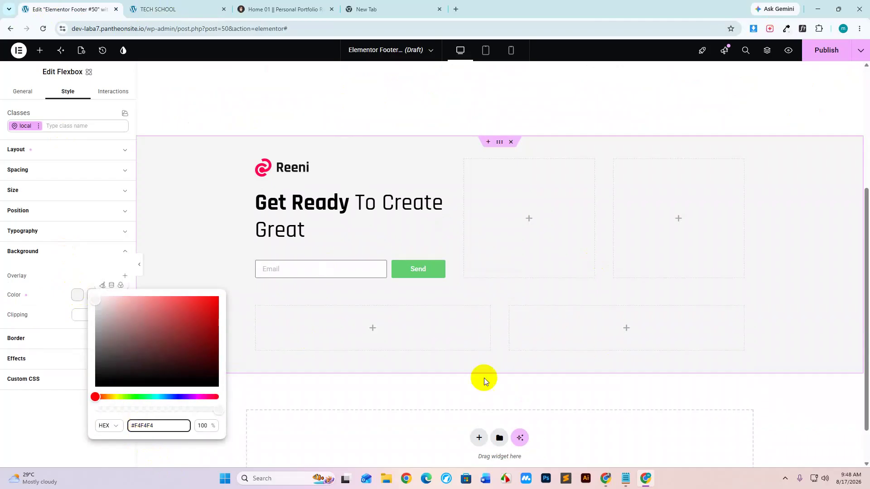
left_click(201, 237)
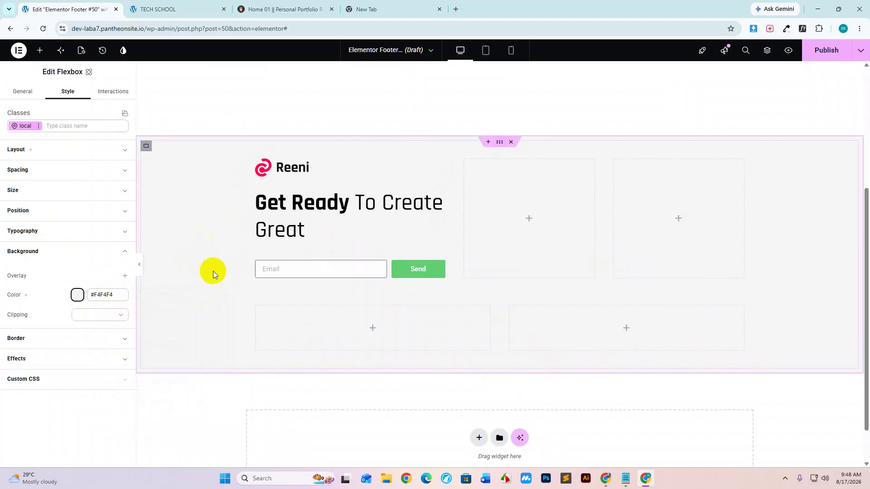
Check the email field in the reference footer and set the form's field text color to #2C2C2C.
left_click(296, 272)
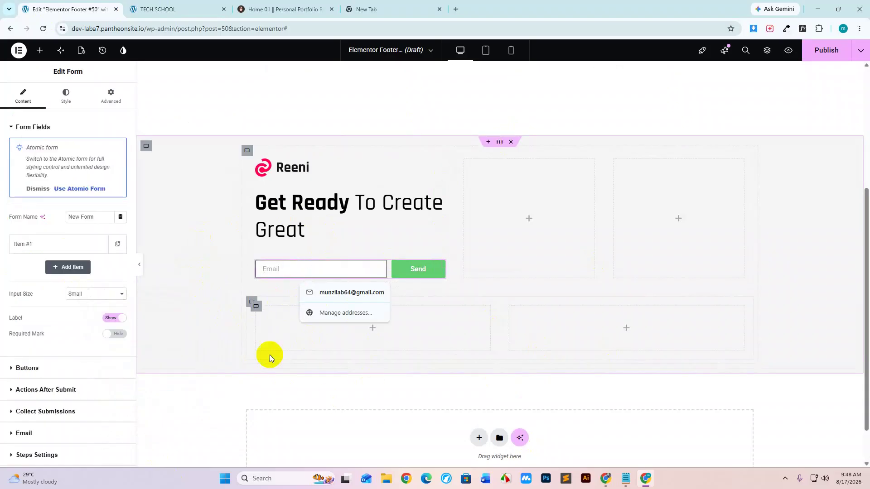
left_click(282, 6)
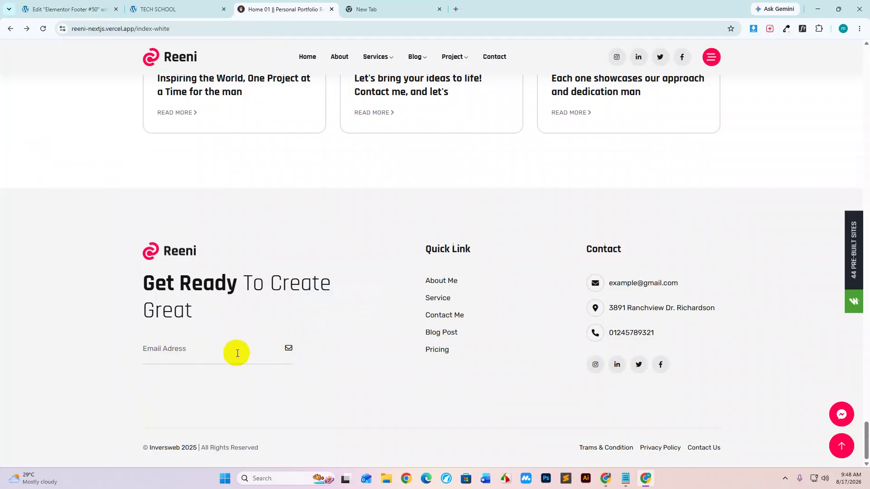
left_click(61, 10)
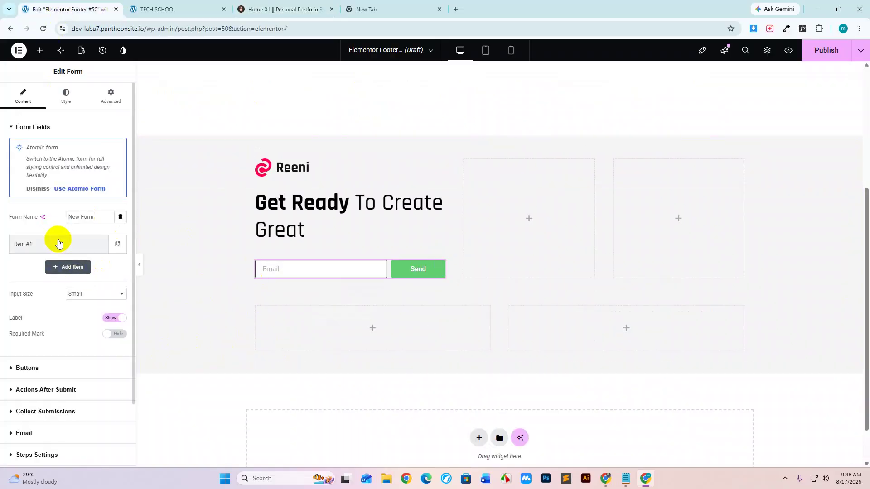
scroll(59, 243, "down", 2)
scroll(50, 150, "up", 2)
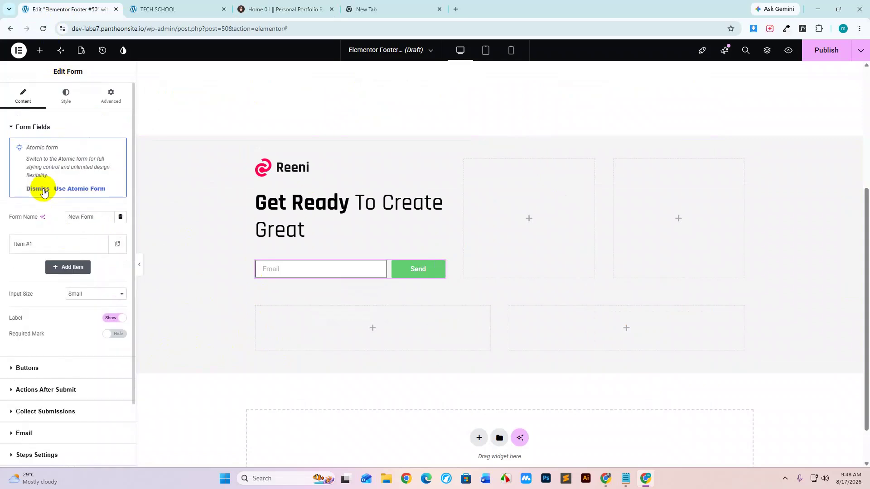
left_click(66, 95)
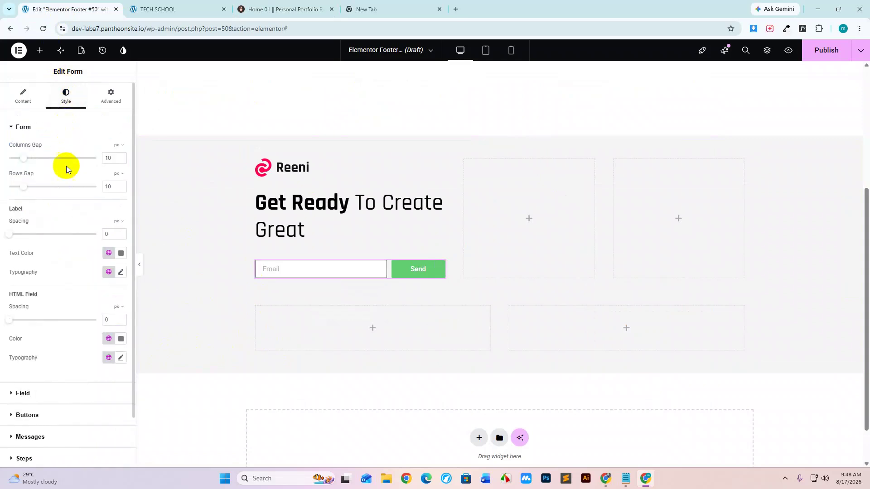
scroll(63, 240, "down", 2)
left_click(43, 339)
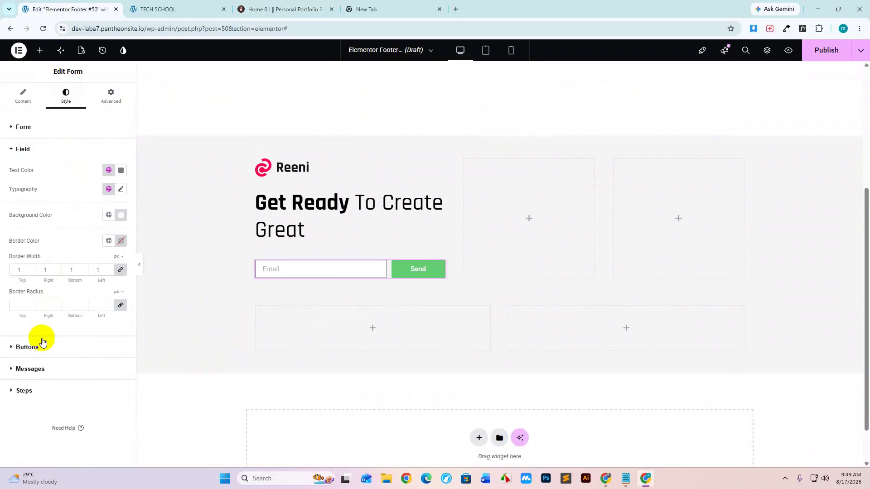
left_click(121, 170)
left_click_drag(70, 247, 67, 261)
left_click(121, 170)
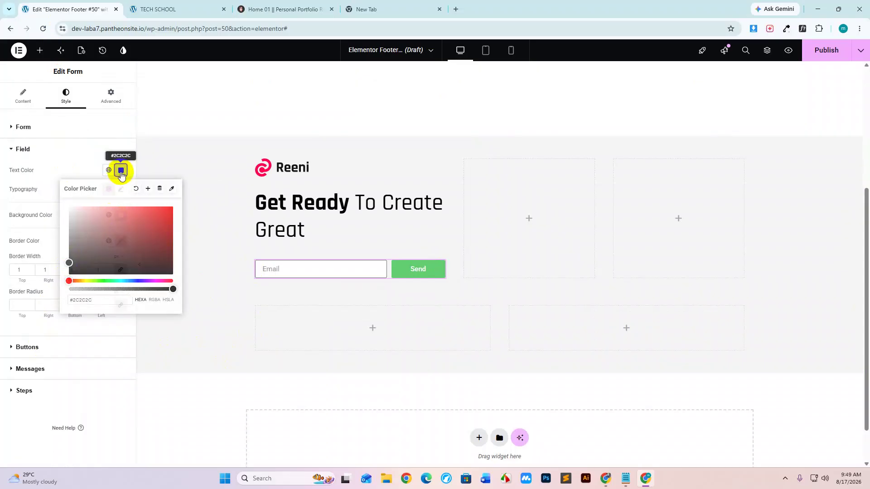
Make the form field's background fully transparent, #FFFFFF00.
left_click(121, 215)
triple_click(78, 343)
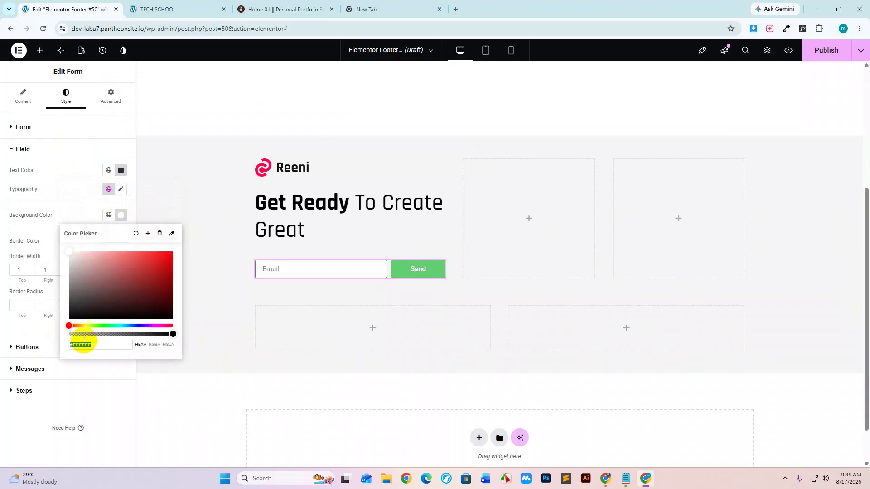
left_click(73, 334)
left_click_drag(74, 331, 39, 336)
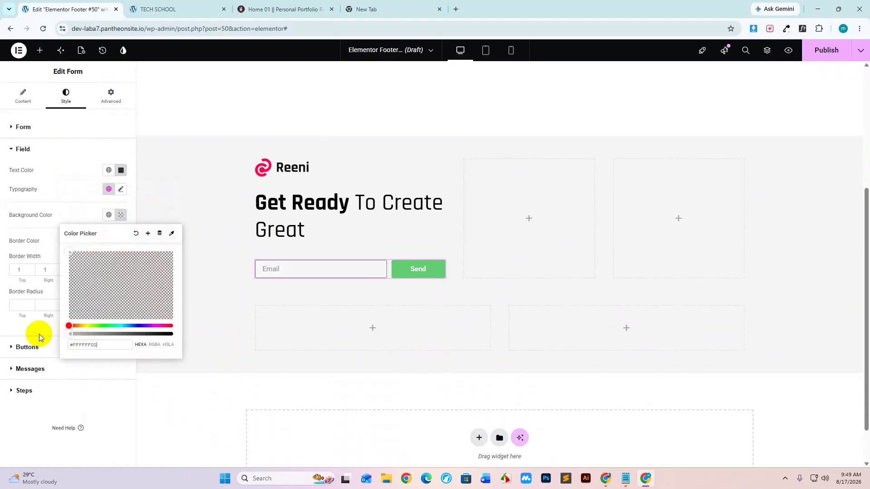
left_click(121, 215)
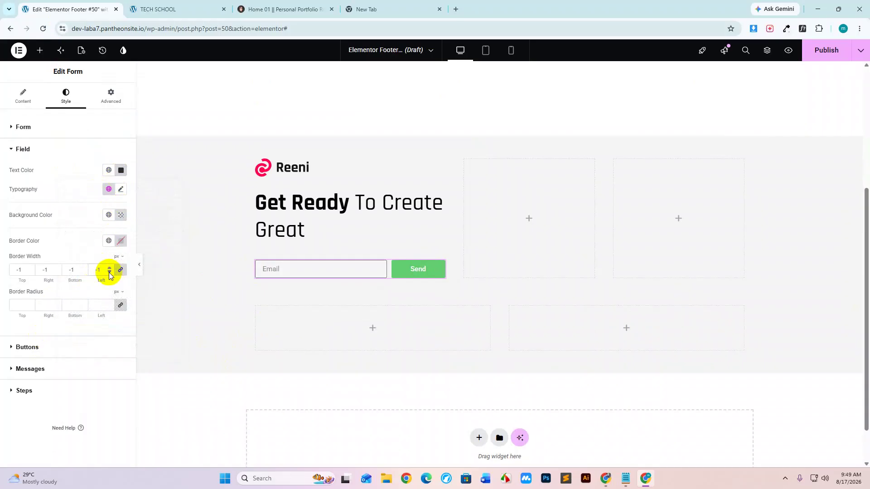
Set the form field's border width to 0 px on all sides.
left_click(109, 265)
left_click(110, 271)
left_click(110, 269)
left_click(111, 270)
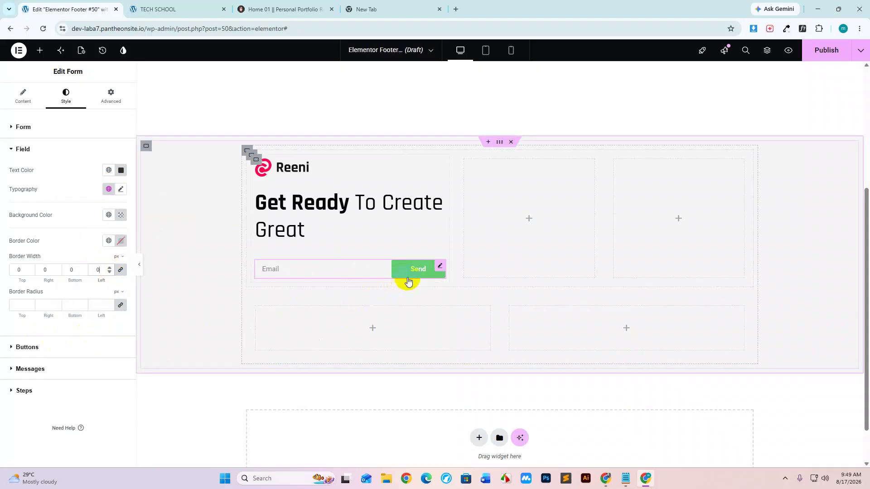
Make the form's submit button background fully transparent, #61CE7000.
left_click(25, 352)
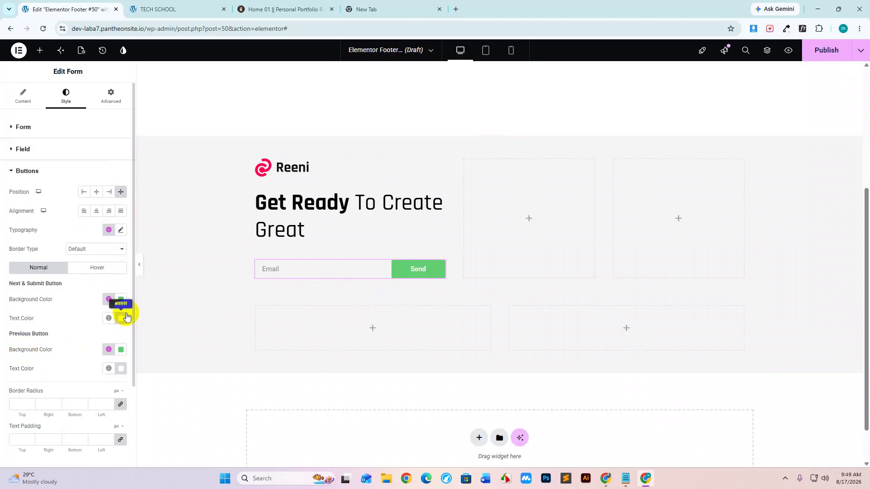
left_click(121, 302)
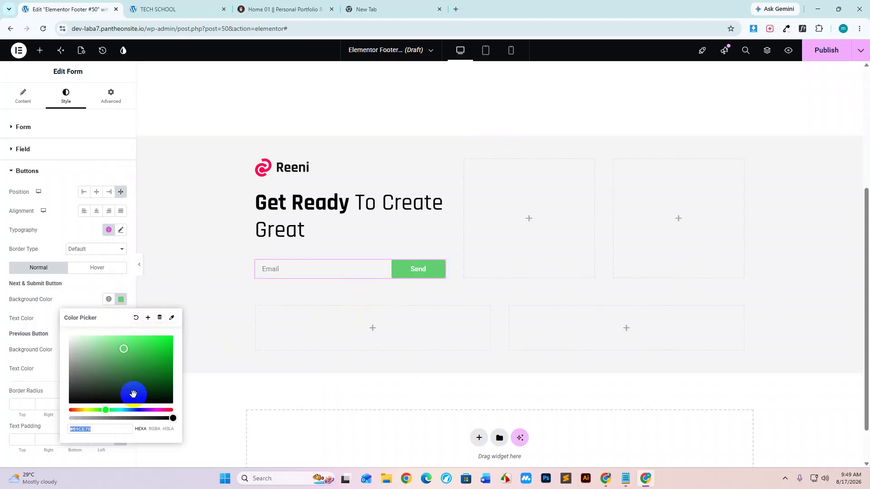
left_click_drag(173, 415, 43, 434)
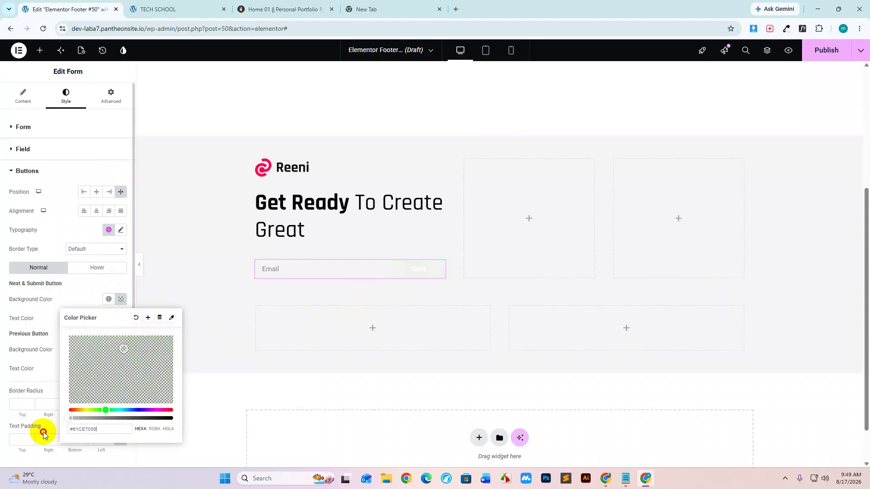
left_click(411, 280)
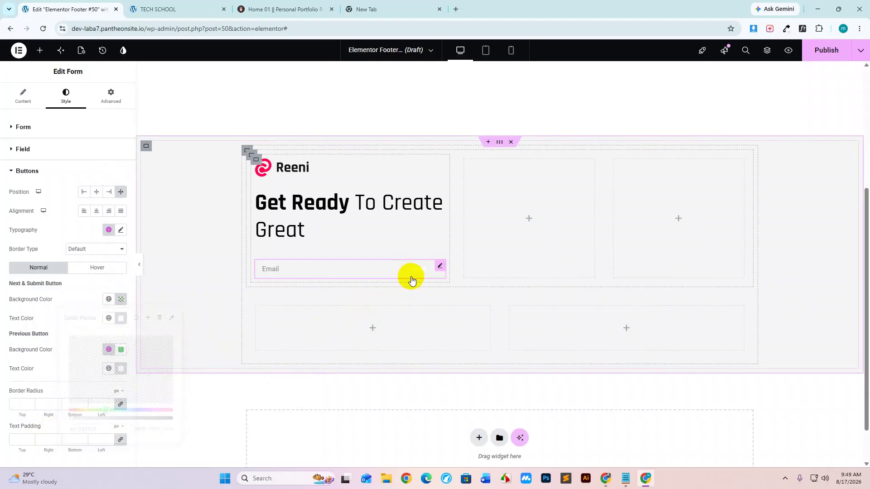
Remove the Send label text from the form's submit button.
left_click(21, 95)
left_click(70, 366)
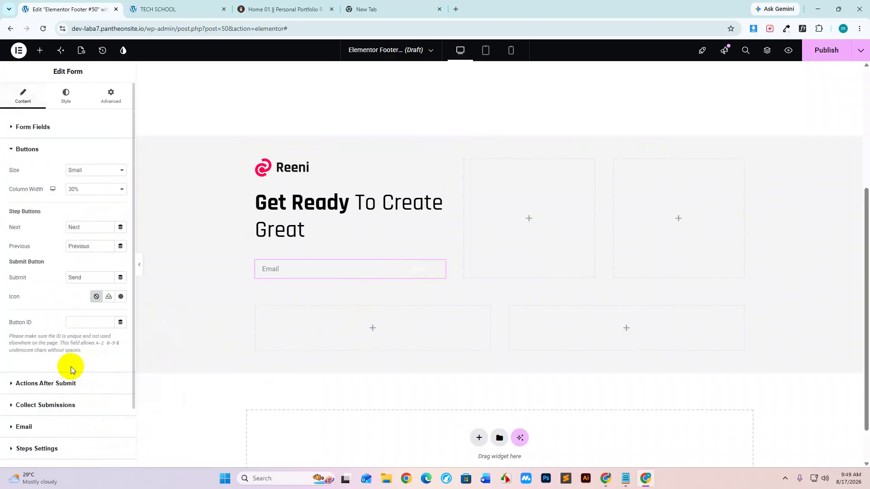
scroll(70, 366, "down", 2)
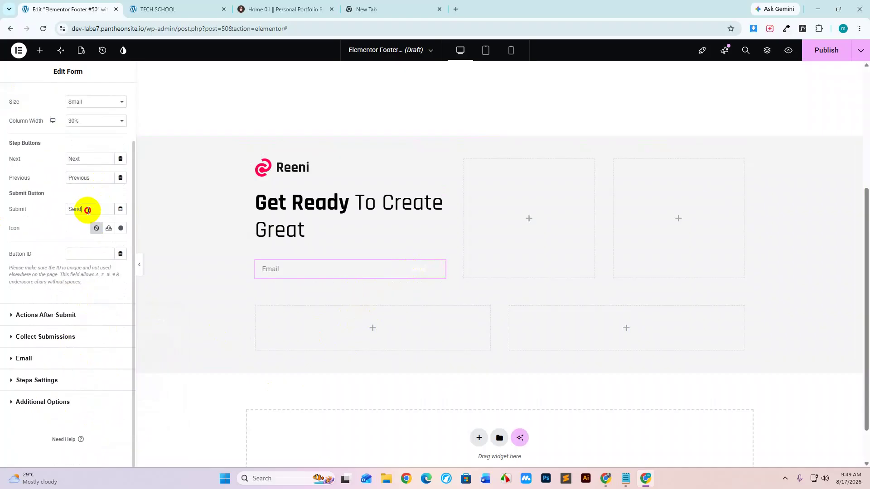
left_click_drag(86, 209, 28, 215)
left_click(28, 214)
Find the outline Envelope icon in the icon library with "env" and insert it as the submit button's icon.
left_click(121, 230)
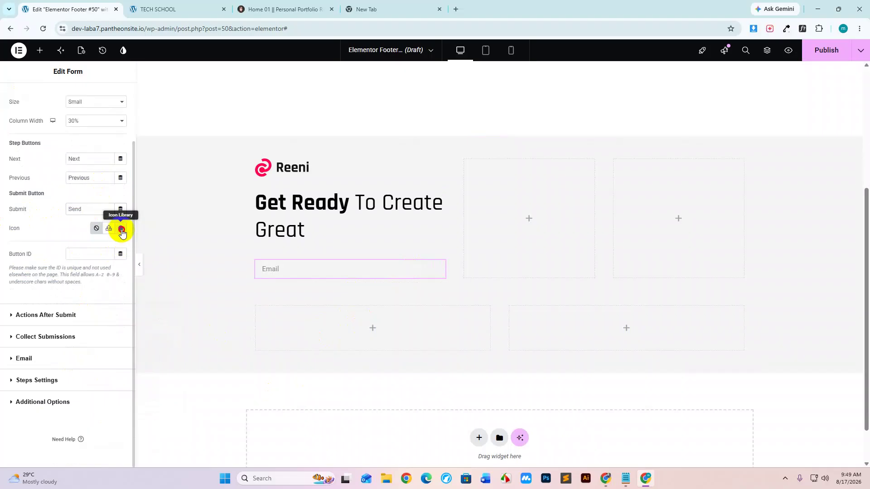
left_click(368, 116)
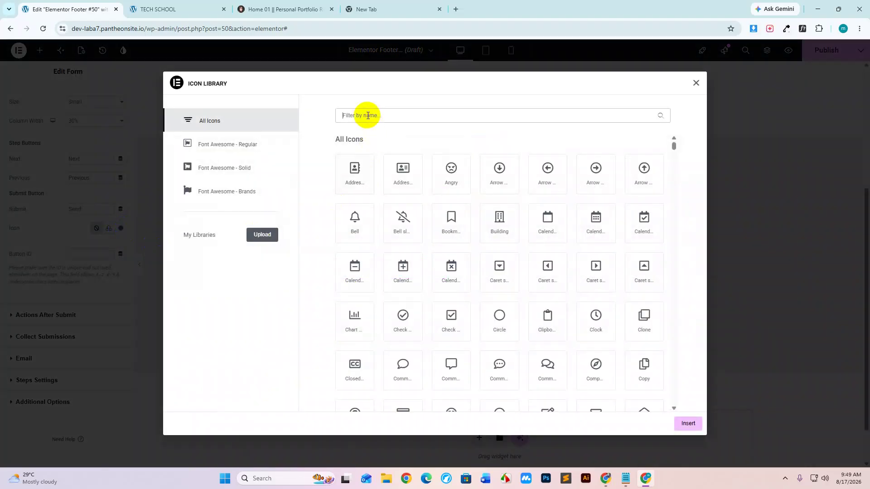
type("env")
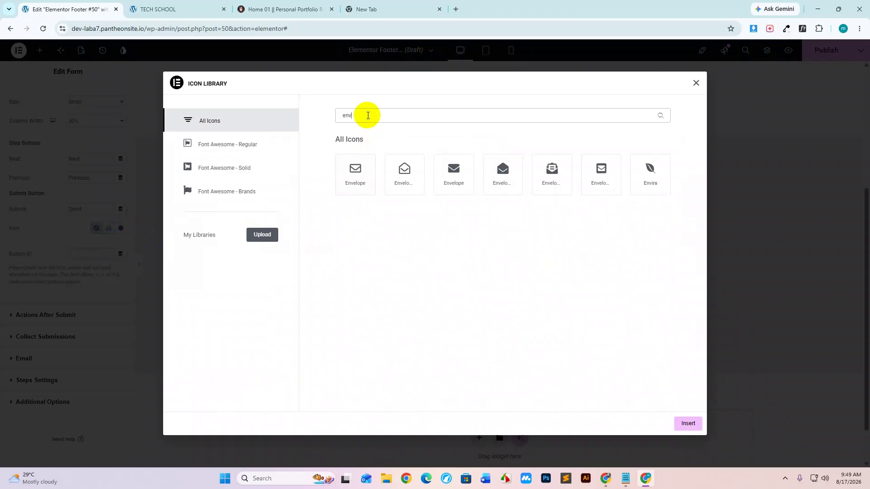
left_click(355, 177)
left_click(686, 423)
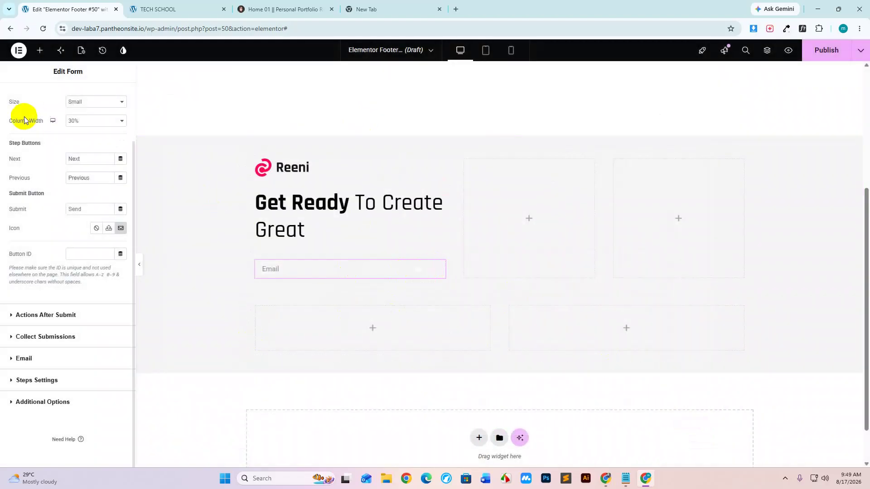
Set the submit button's text color to black, #000000, in its normal state.
scroll(45, 181, "up", 3)
left_click(65, 96)
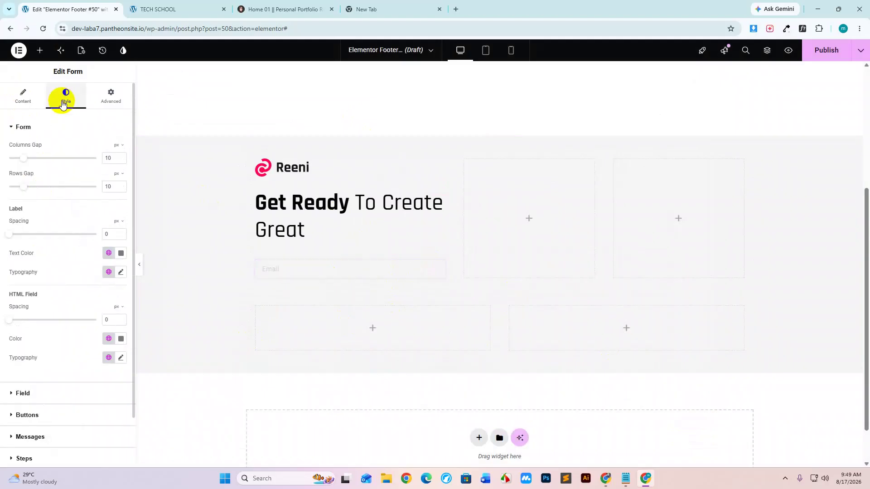
scroll(59, 274, "down", 2)
left_click(43, 357)
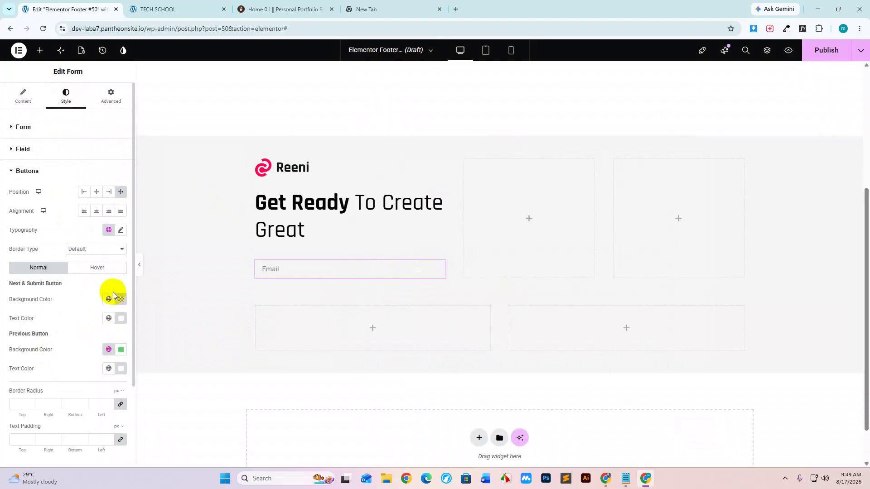
scroll(113, 291, "down", 2)
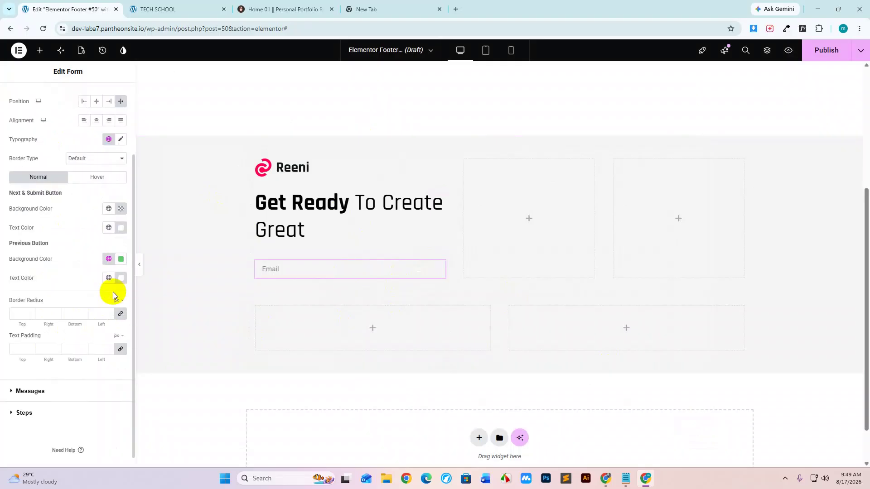
left_click(120, 228)
left_click_drag(82, 311, 53, 360)
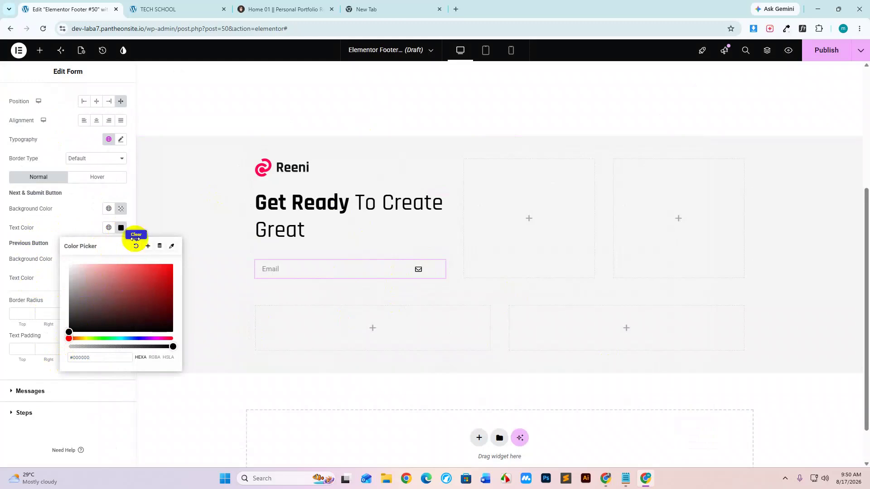
left_click(120, 228)
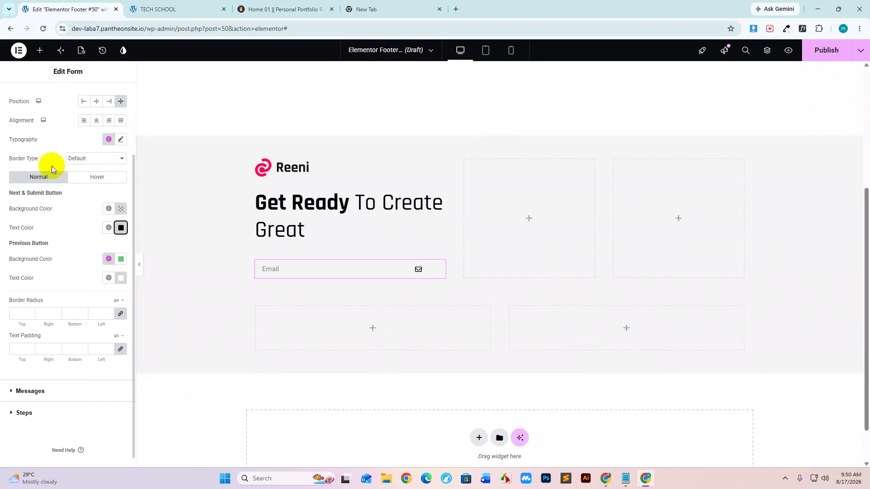
Check the line under the email field in the reference footer and add a basic Divider widget below the form.
scroll(52, 168, "up", 2)
left_click(40, 50)
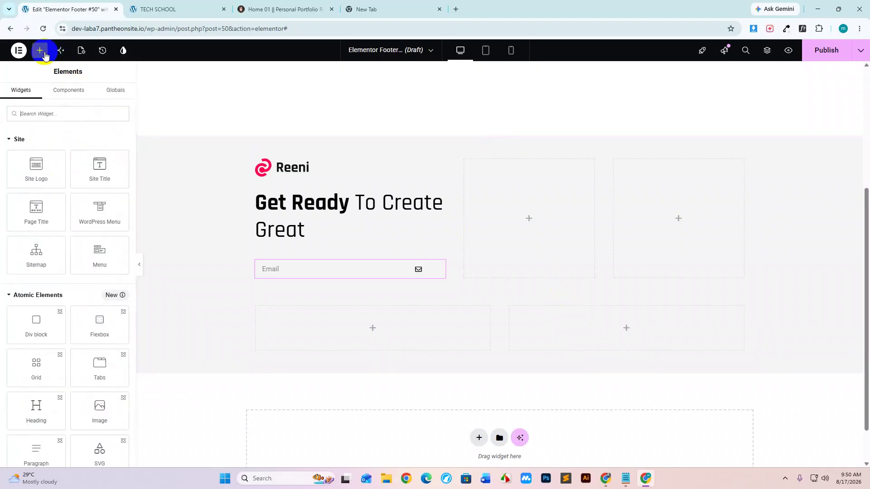
left_click(268, 10)
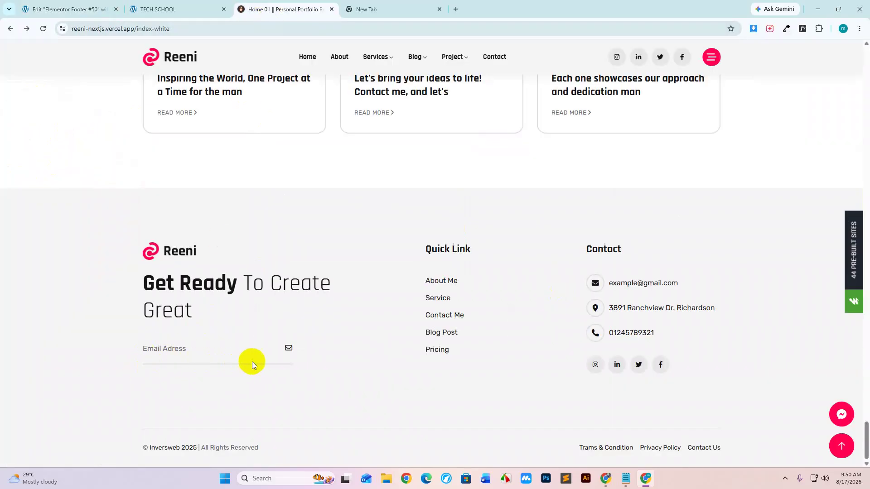
left_click(30, 10)
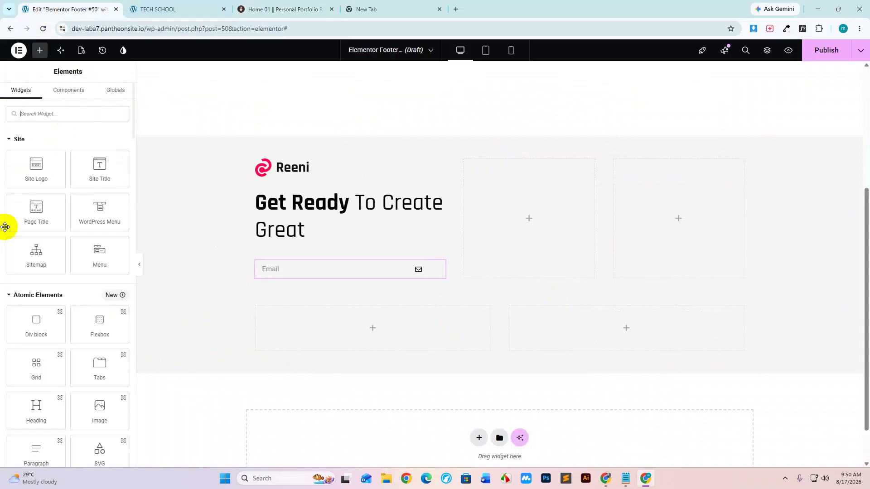
scroll(67, 206, "down", 6)
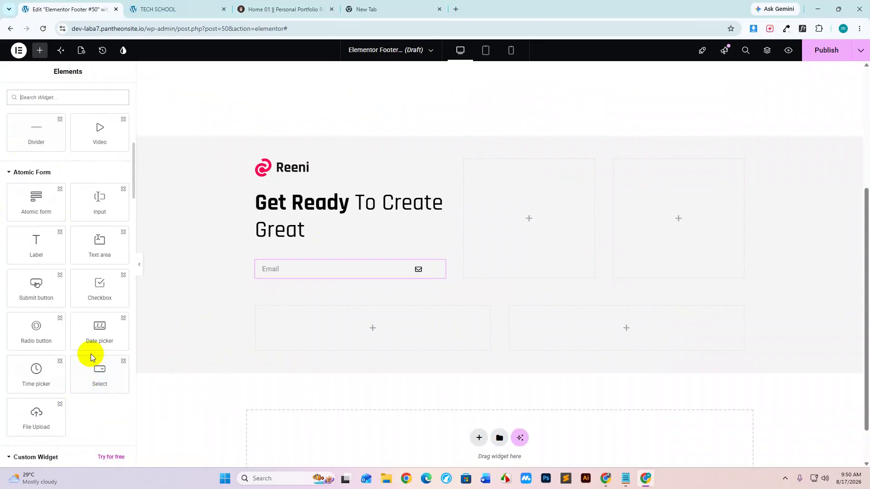
scroll(90, 354, "down", 9)
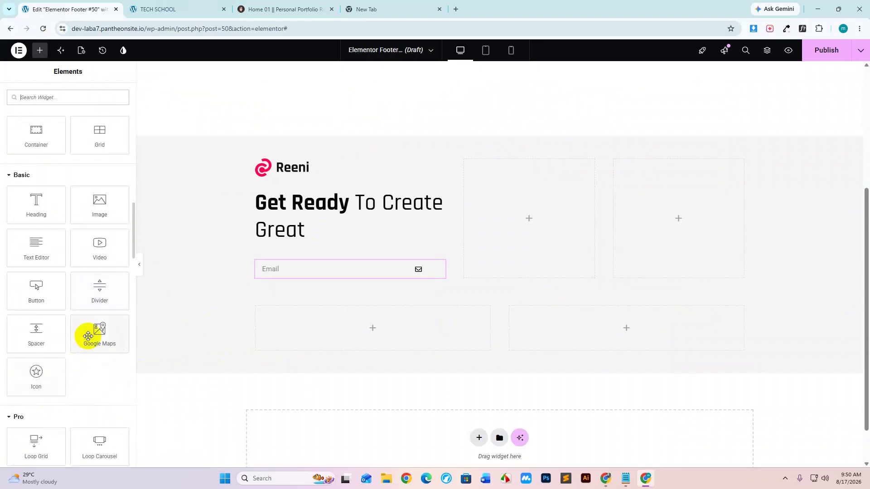
left_click_drag(101, 286, 340, 271)
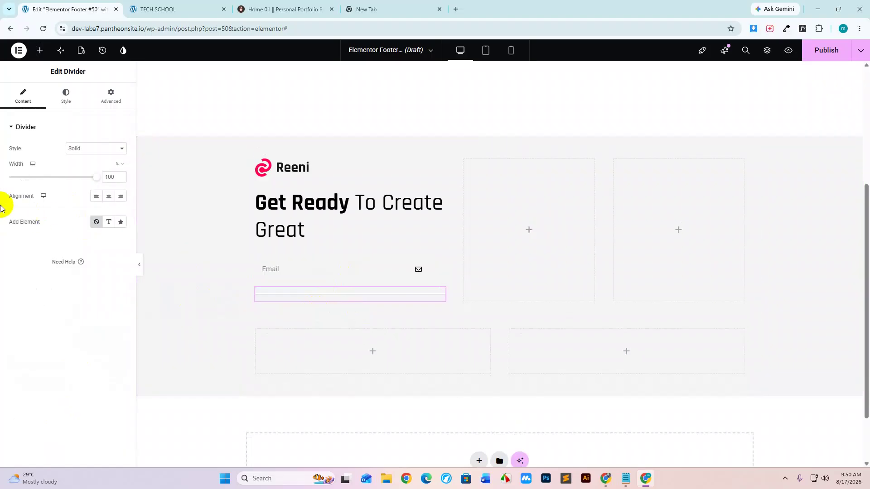
Set the divider's width to 86% and its left margin to 16 px.
left_click_drag(97, 183, 84, 183)
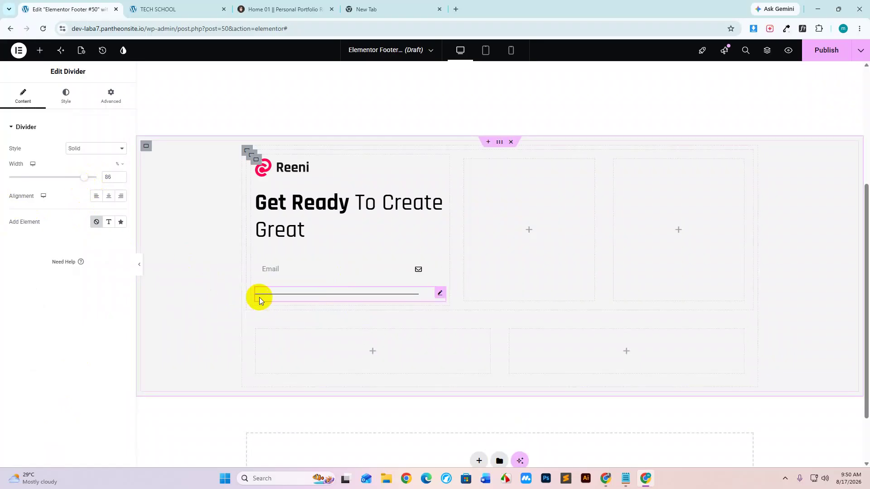
left_click(110, 99)
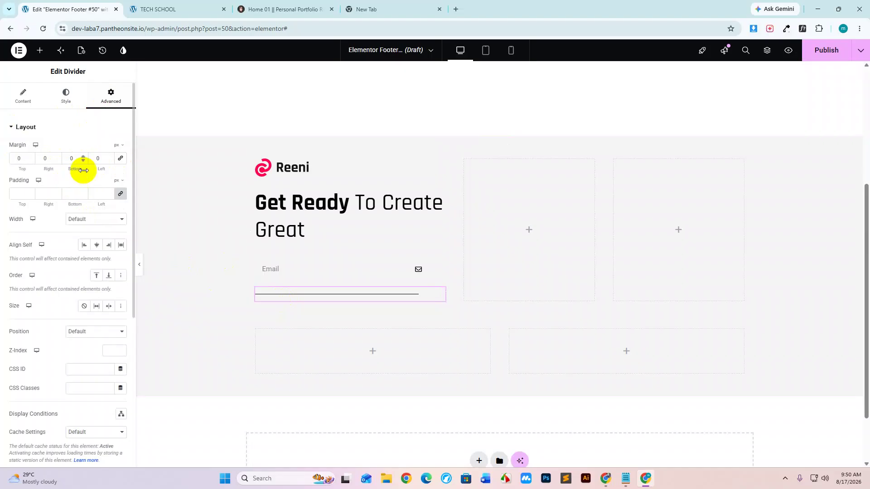
type("102")
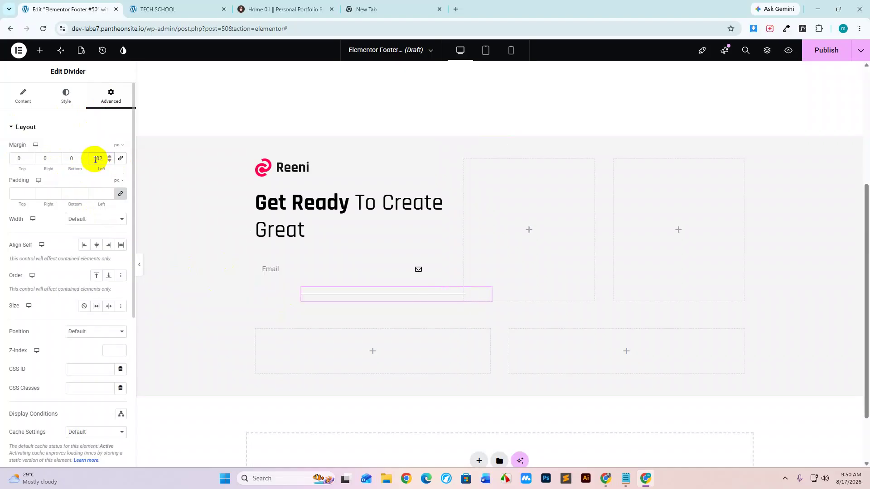
key("BackSpace")
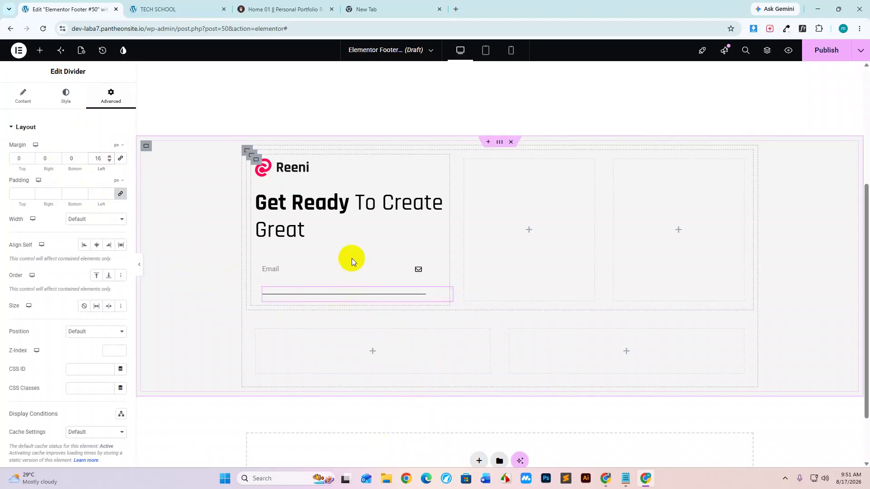
Set the divider's top margin to -20 px to move it closer to the email field.
left_click(30, 161)
left_click(30, 160)
left_click(30, 161)
left_click(30, 161)
left_click(30, 161)
left_click(30, 161)
left_click(30, 161)
left_click(30, 161)
left_click(30, 160)
left_click(30, 161)
left_click(30, 161)
left_click(30, 161)
left_click(30, 161)
left_click(30, 160)
left_click(29, 161)
left_click(30, 160)
left_click(30, 161)
left_click(30, 161)
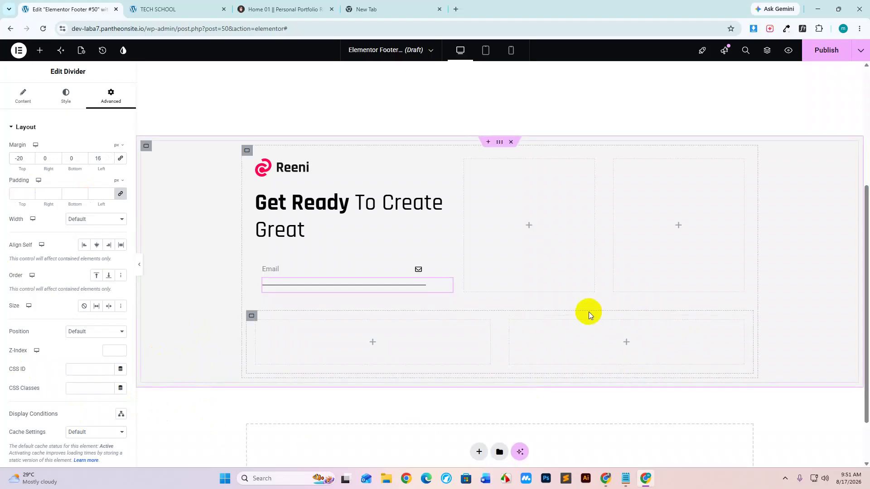
left_click(564, 246)
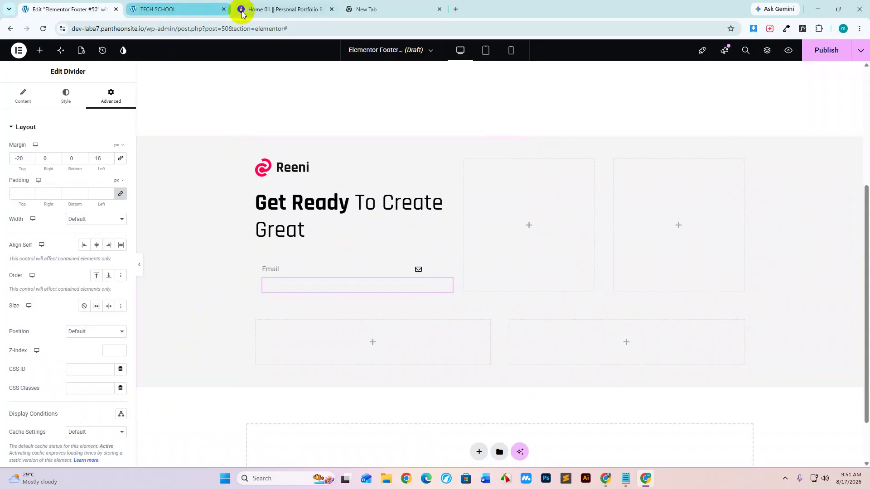
Examine the reference footer's Quick Link heading and its links, and follow a link to see the page it opens.
left_click(272, 9)
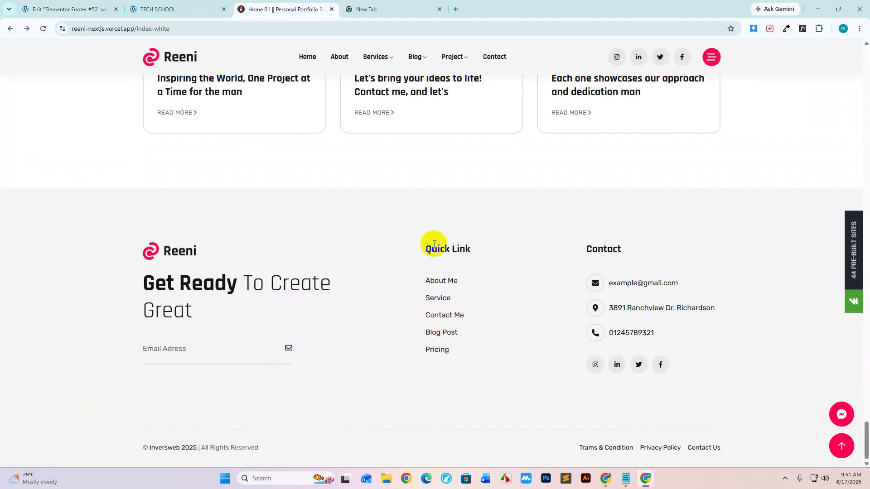
left_click_drag(434, 245, 471, 249)
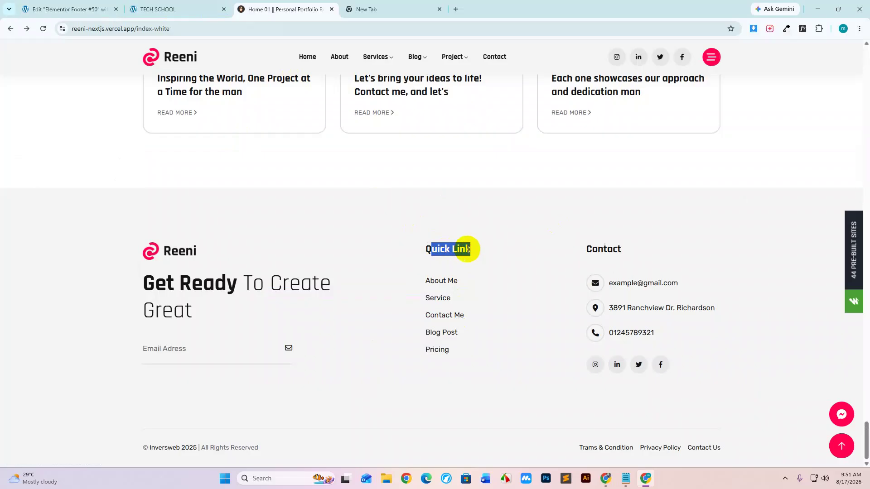
left_click(385, 231)
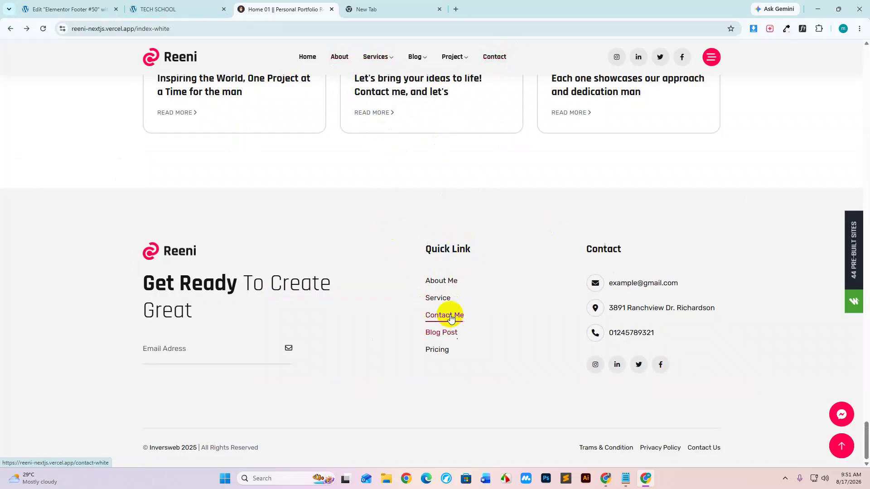
mouse_move(416, 51)
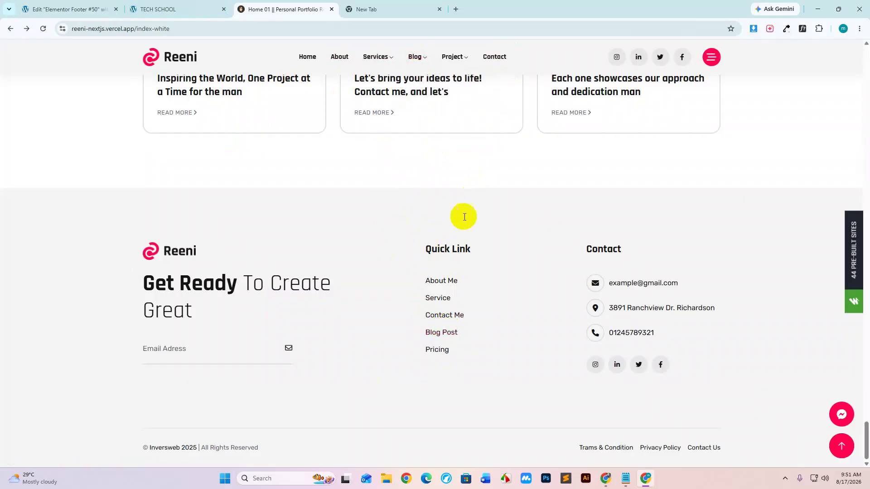
left_click(436, 349)
left_click_drag(430, 124, 439, 127)
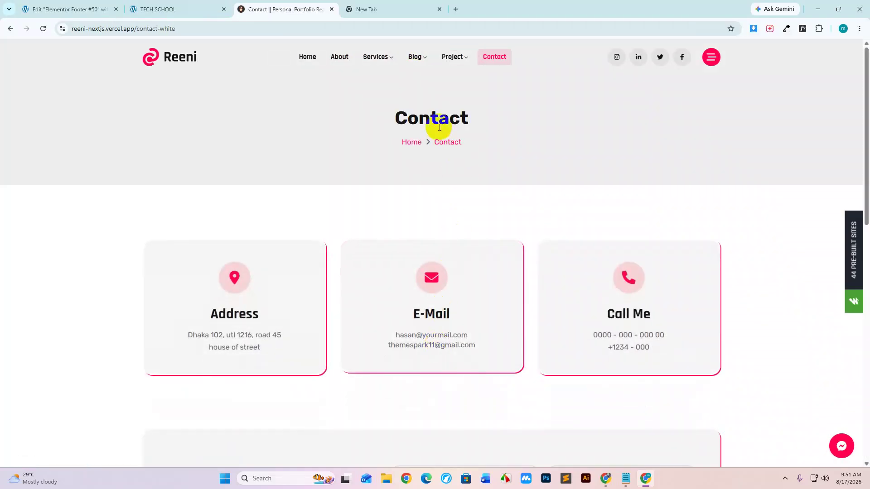
double_click(439, 127)
scroll(370, 273, "down", 10)
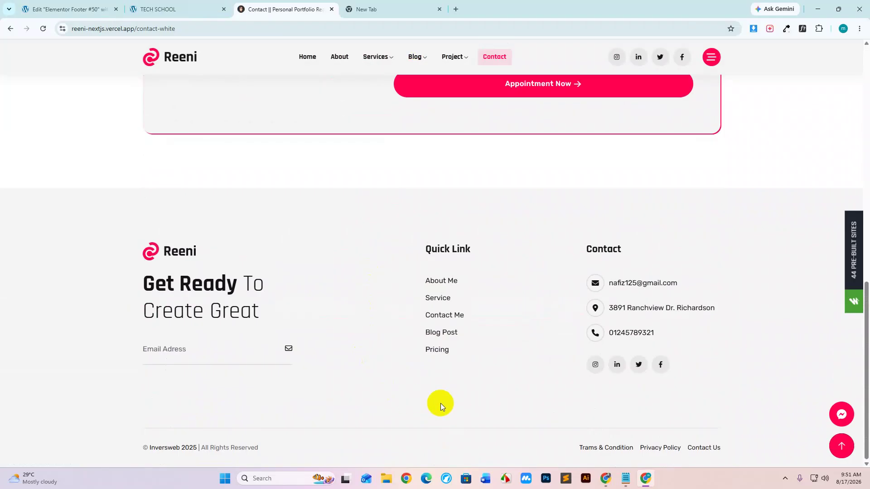
left_click_drag(487, 357, 417, 281)
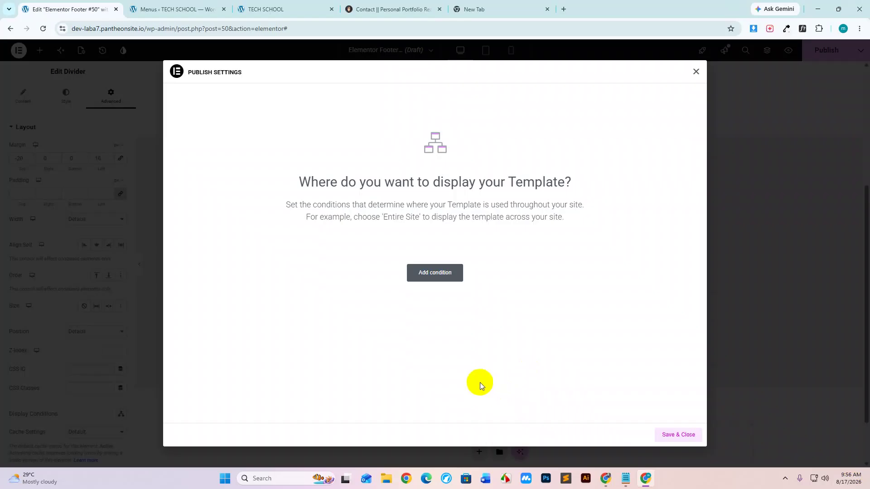
Publish the footer template with a display condition that includes the entire site.
left_click(441, 274)
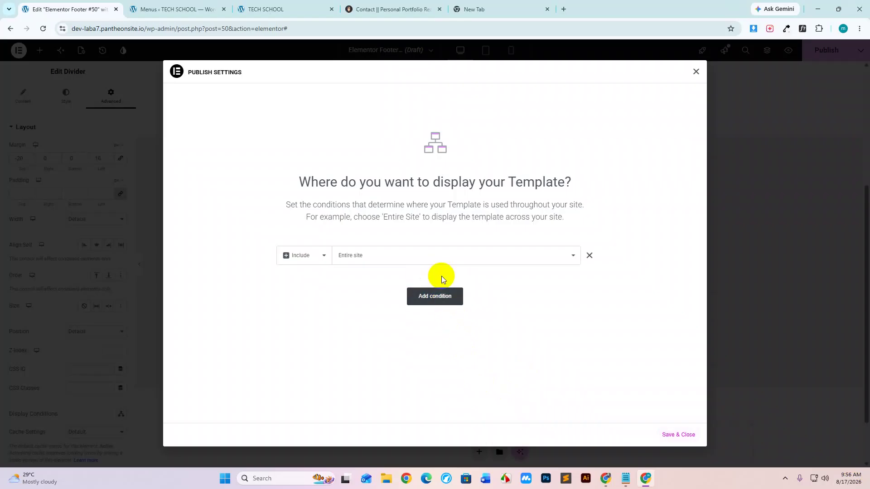
left_click(675, 434)
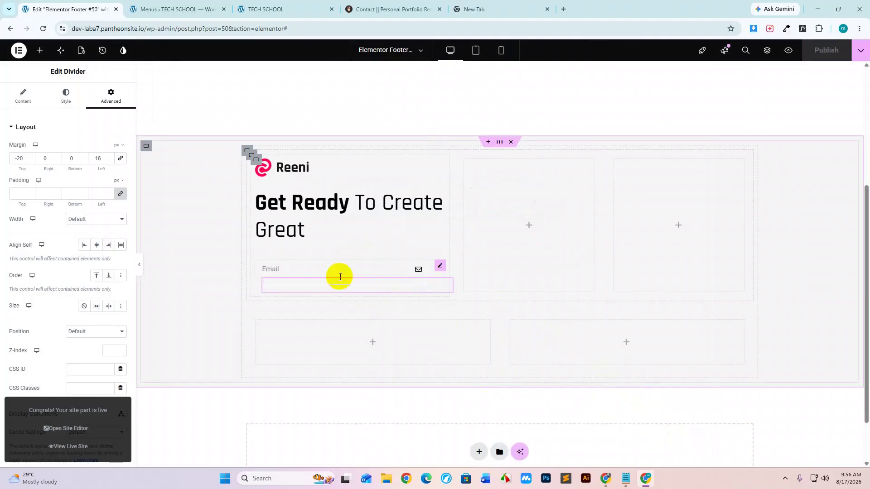
Check the Quick Link items in the reference footer and open the custom link form for the Footer Menu.
left_click(401, 14)
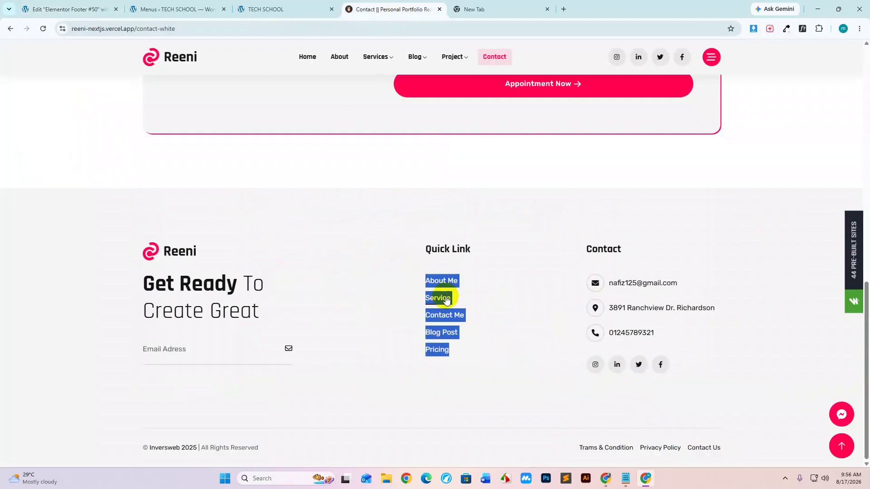
mouse_move(426, 47)
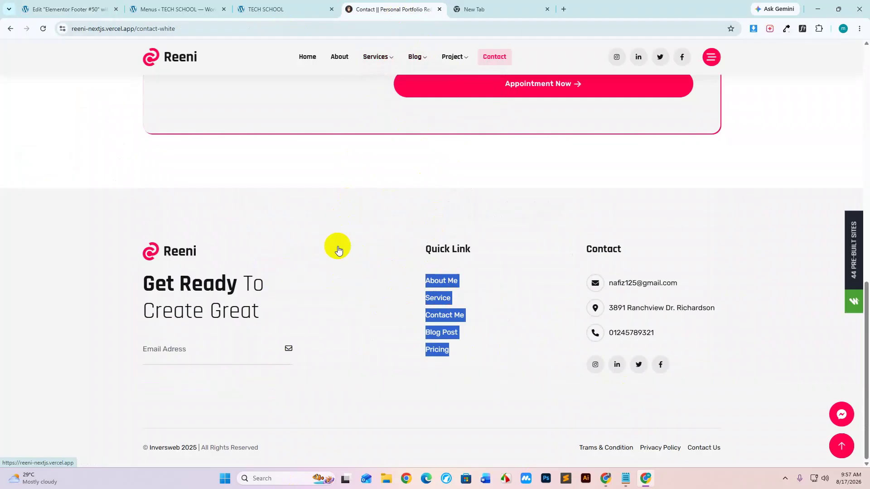
mouse_move(375, 64)
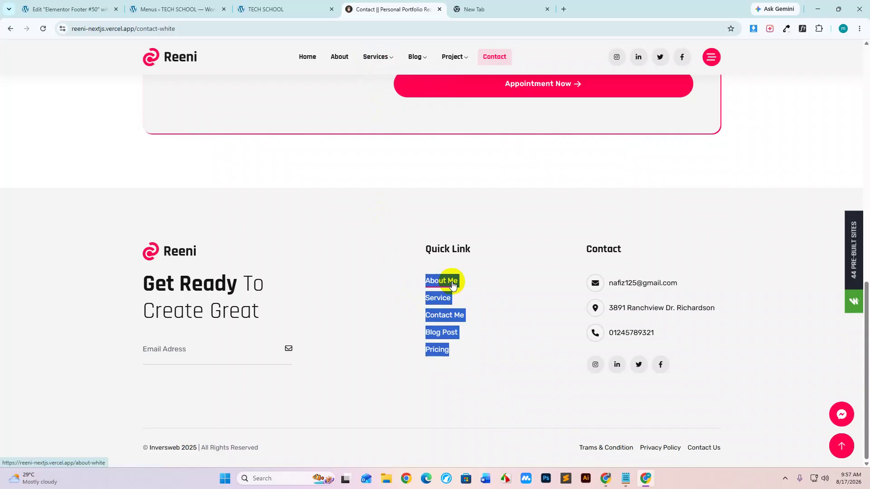
left_click(497, 286)
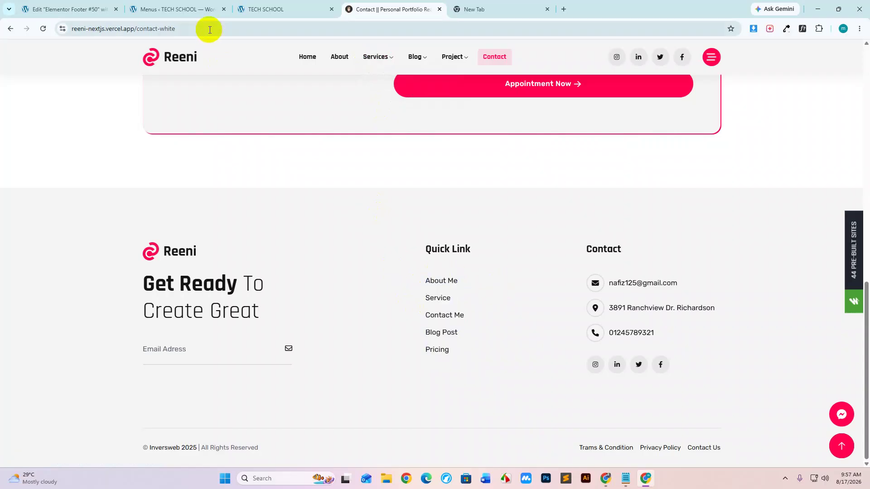
left_click(189, 9)
scroll(397, 273, "down", 1)
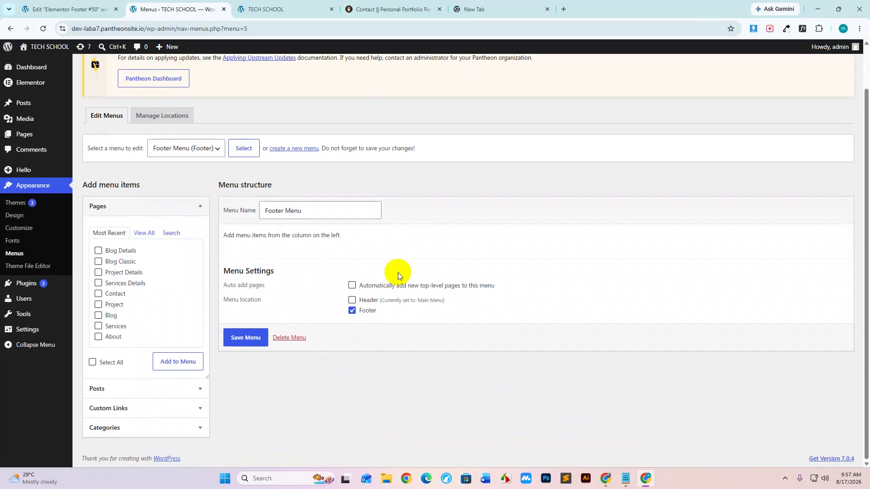
left_click(145, 408)
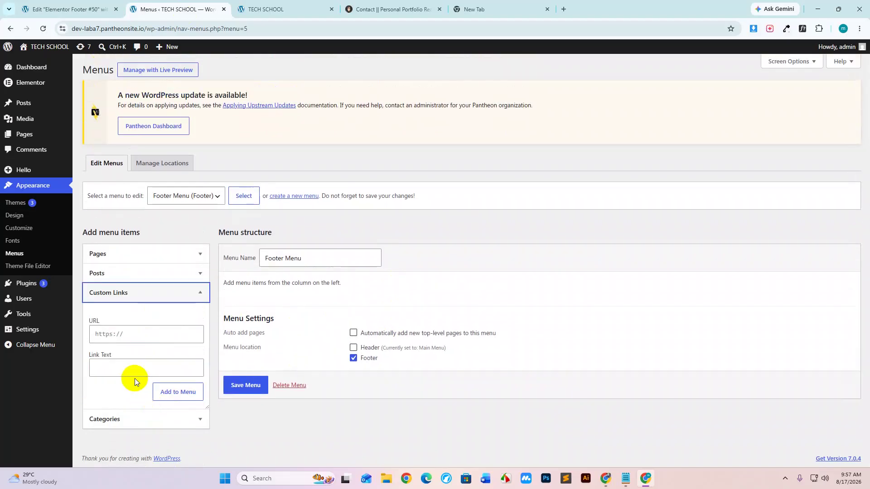
Open the About page on the live site and examine the page ID part of its address.
left_click(291, 7)
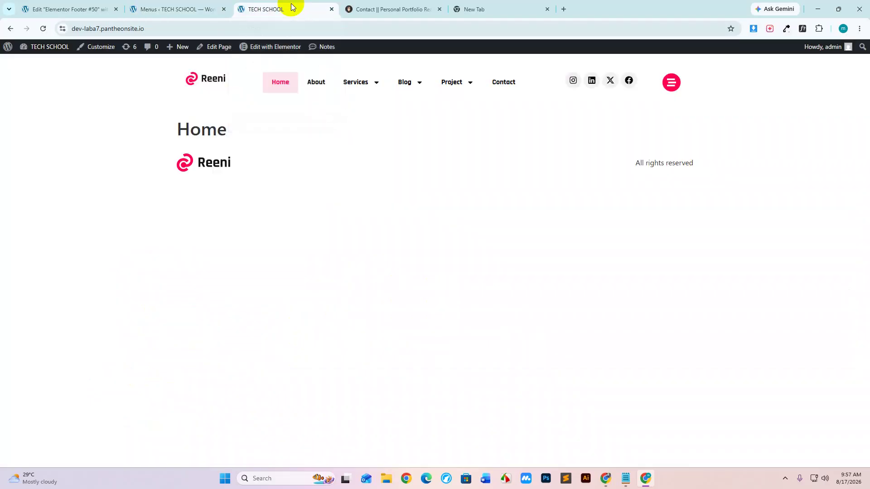
left_click(322, 85)
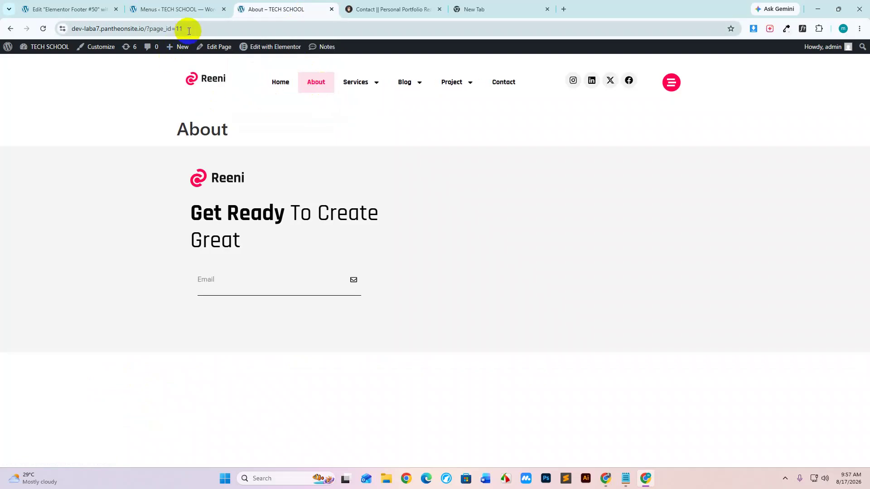
left_click(187, 29)
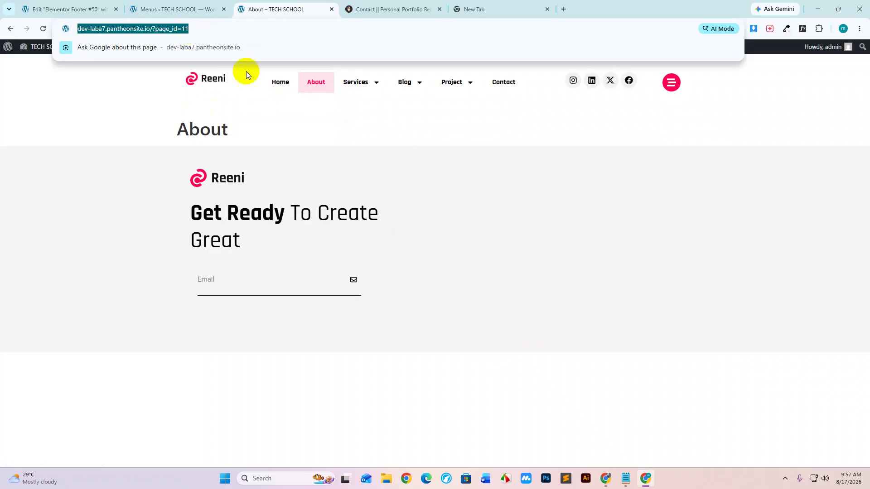
left_click(175, 29)
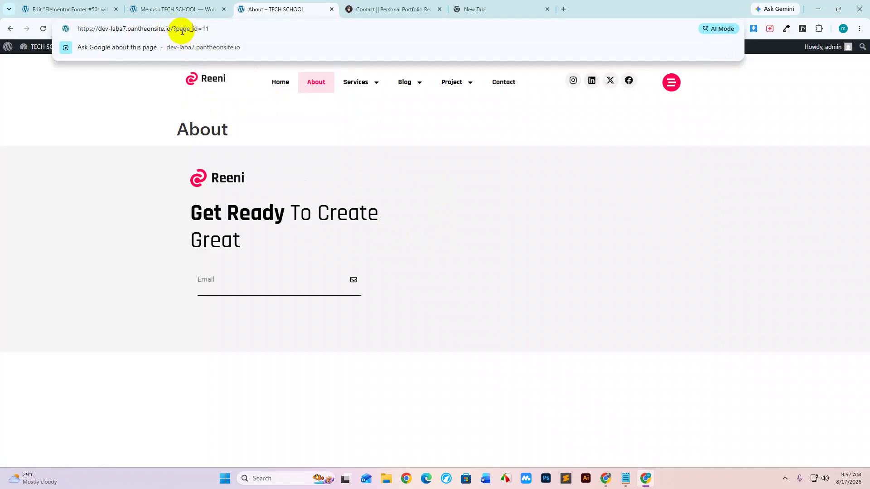
left_click_drag(223, 29, 172, 29)
Set the site's permalink structure to Post name, save the change and close the permalink settings.
left_click(187, 7)
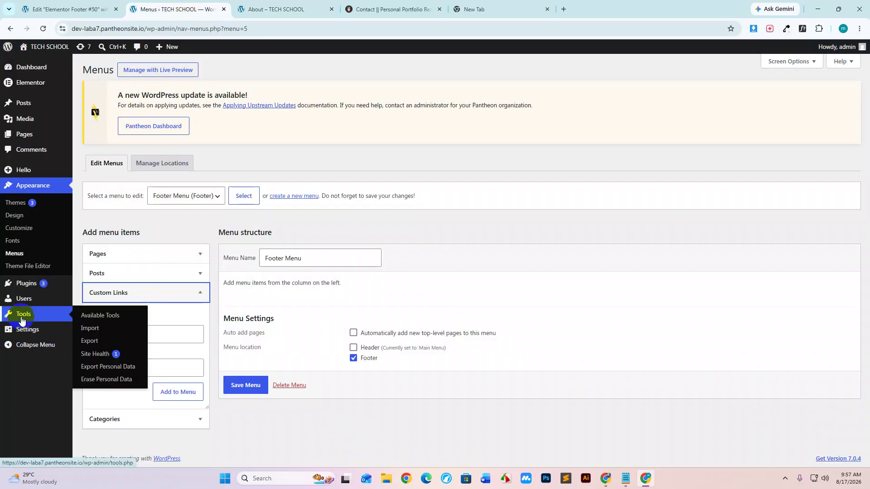
mouse_move(26, 328)
middle_click(95, 396)
left_click(271, 9)
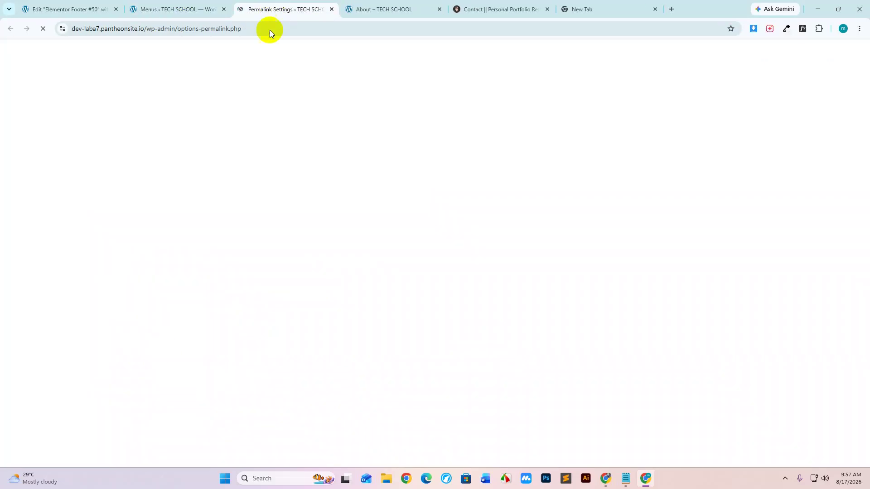
scroll(275, 279, "down", 3)
left_click(186, 198)
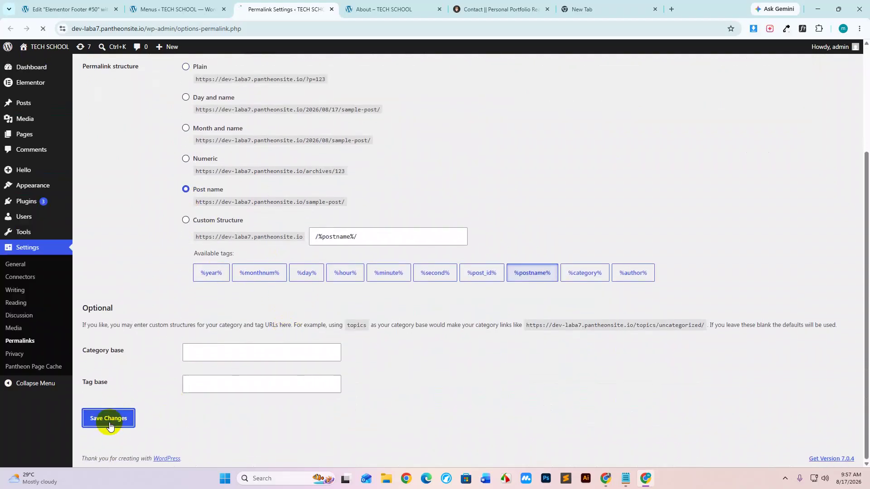
left_click(111, 417)
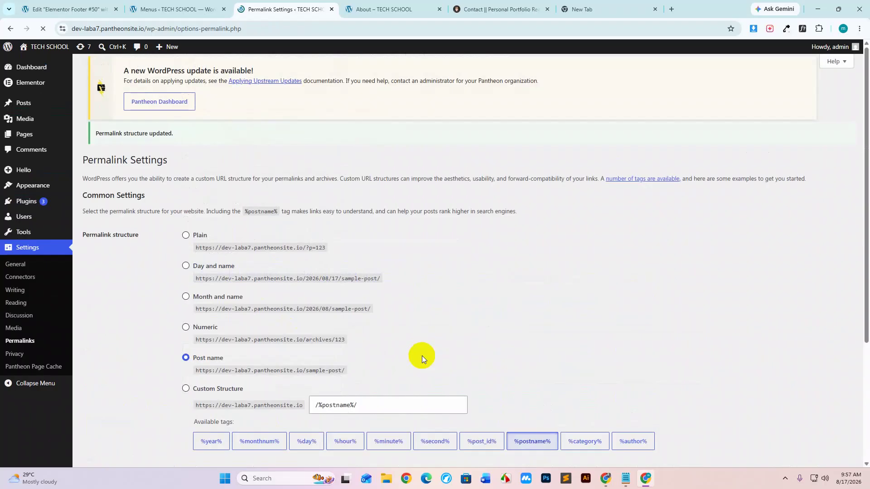
left_click(332, 10)
Reopen the live site's About page from its navigation menu and copy its post-name address.
left_click(290, 9)
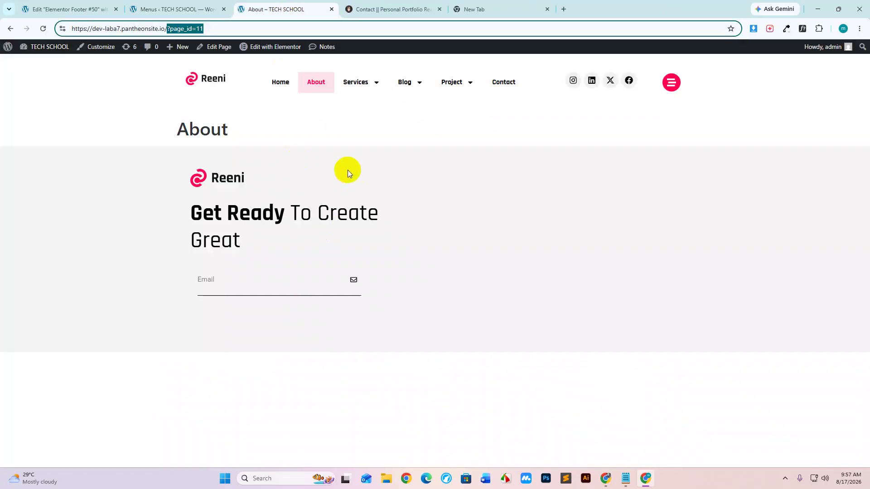
left_click(219, 28)
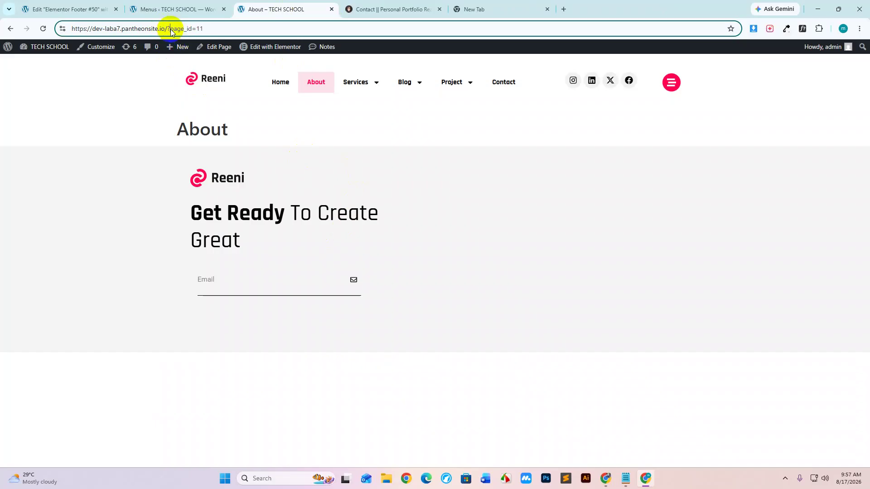
left_click(315, 84)
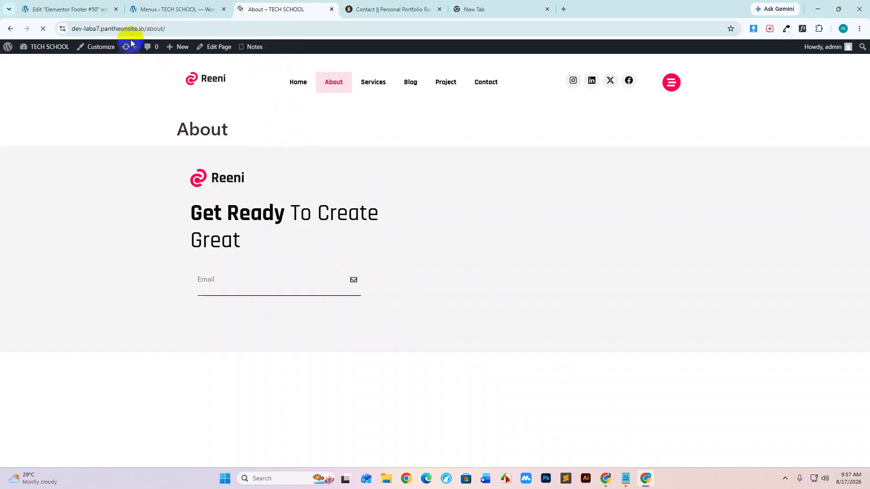
left_click(180, 29)
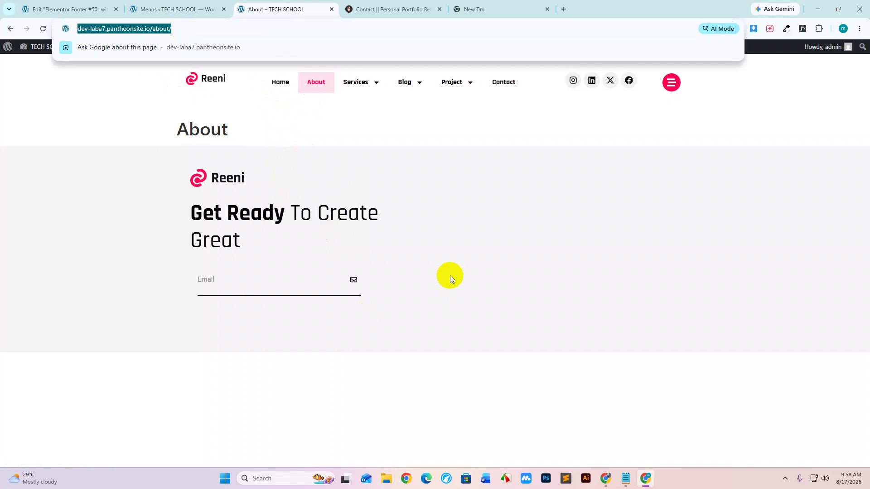
Add a custom link to the Footer Menu with the copied About page address and the link text "About Me".
left_click(182, 9)
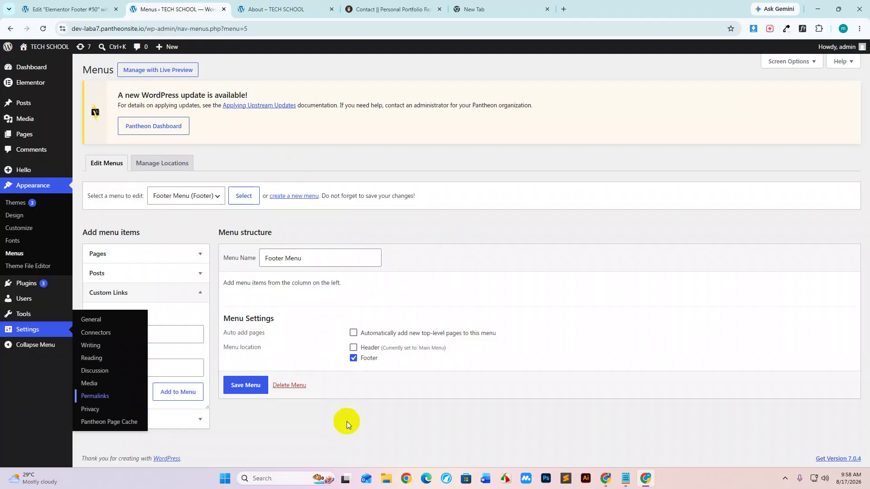
left_click(140, 335)
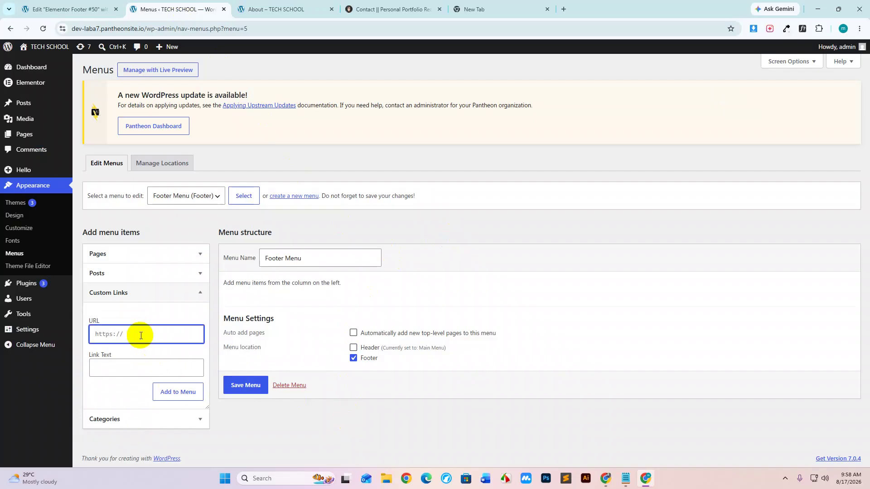
key("ctrl+v")
left_click(138, 368)
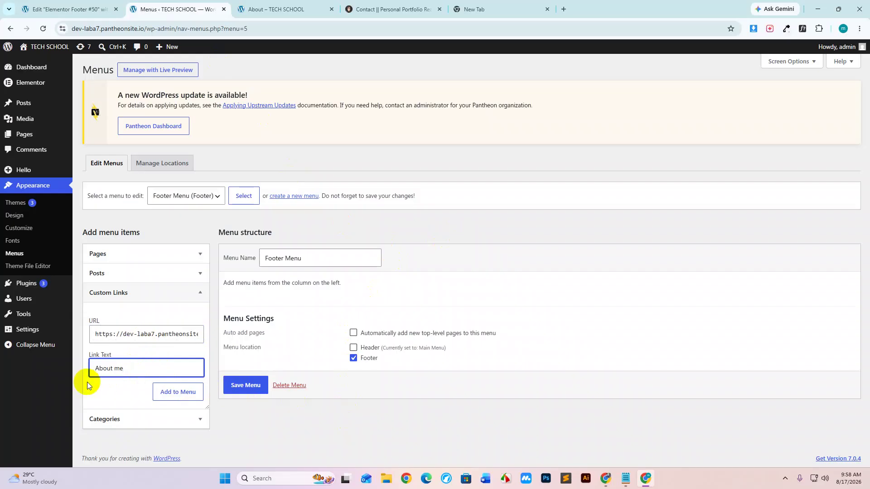
left_click(380, 13)
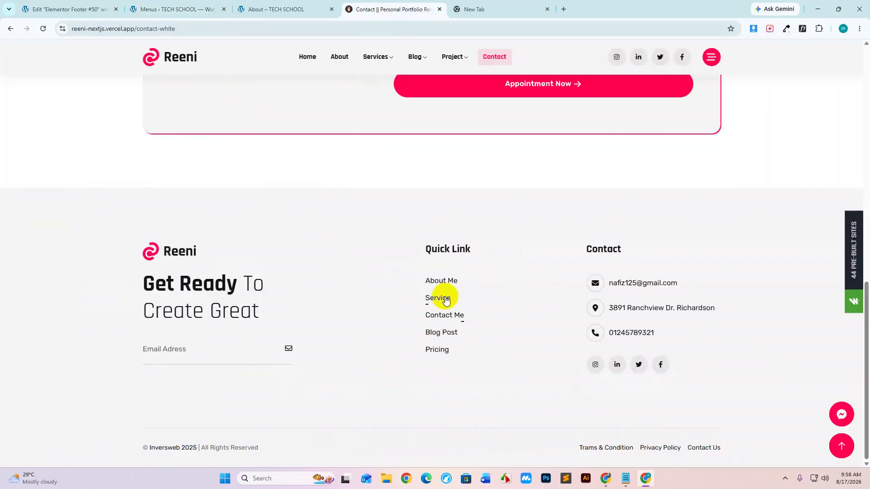
left_click(218, 10)
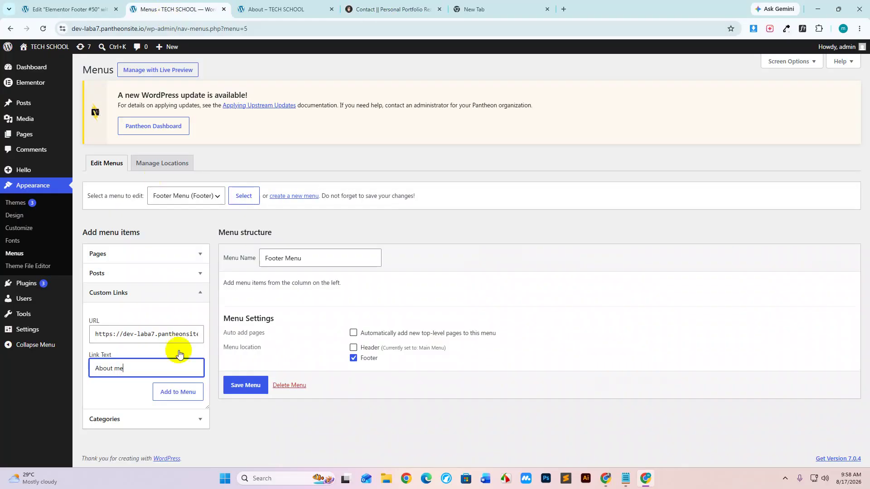
left_click(122, 375)
key("BackSpace")
type("M")
left_click(178, 392)
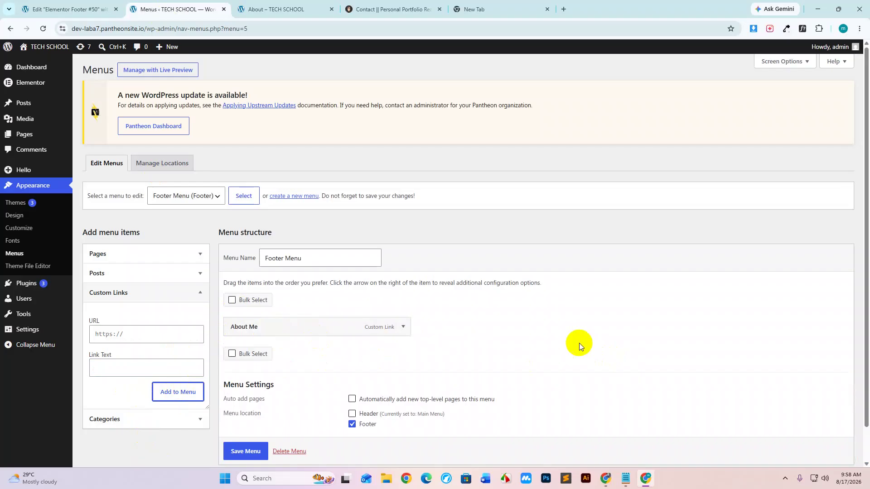
Check the next Quick Link item in the reference footer and add the Services page to the Footer Menu.
scroll(578, 343, "down", 2)
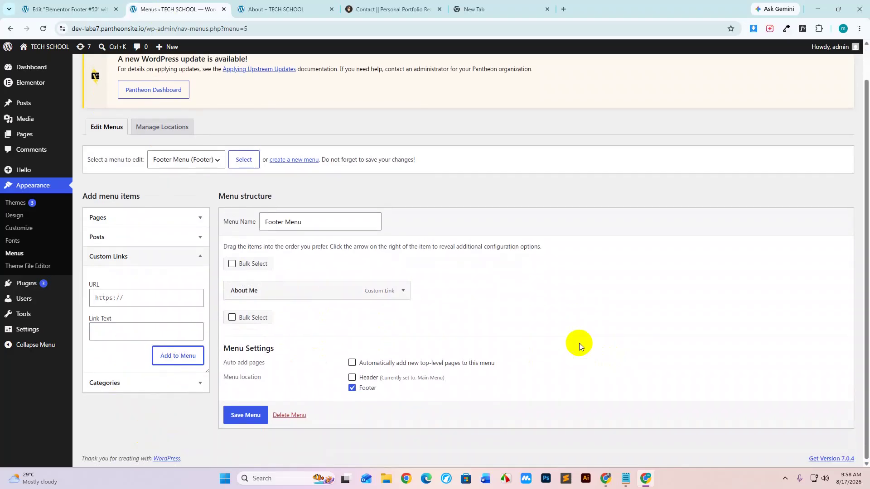
left_click(392, 13)
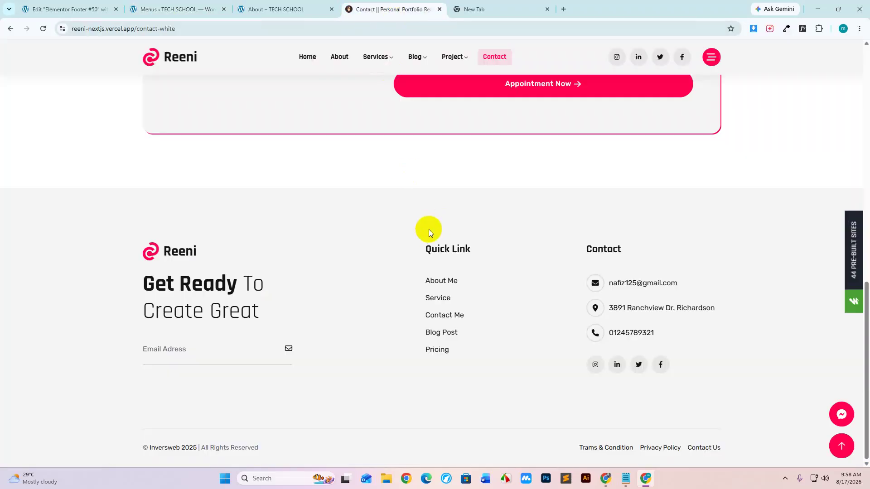
left_click(200, 18)
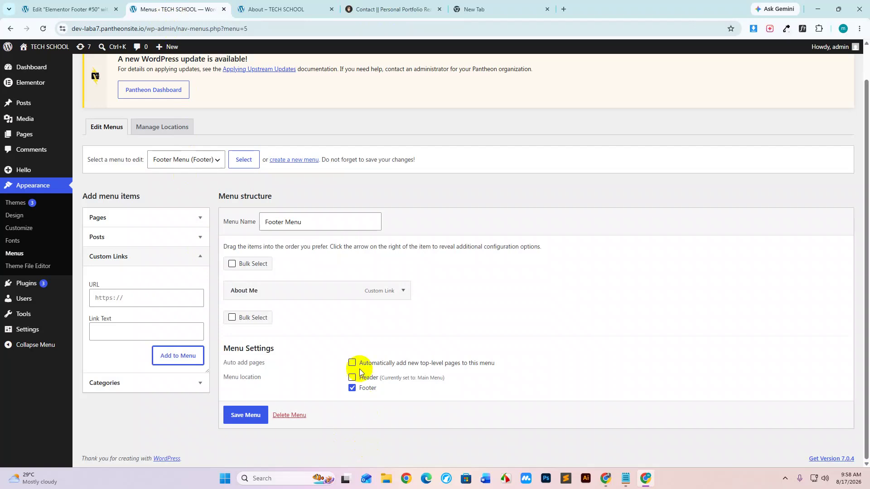
left_click(166, 219)
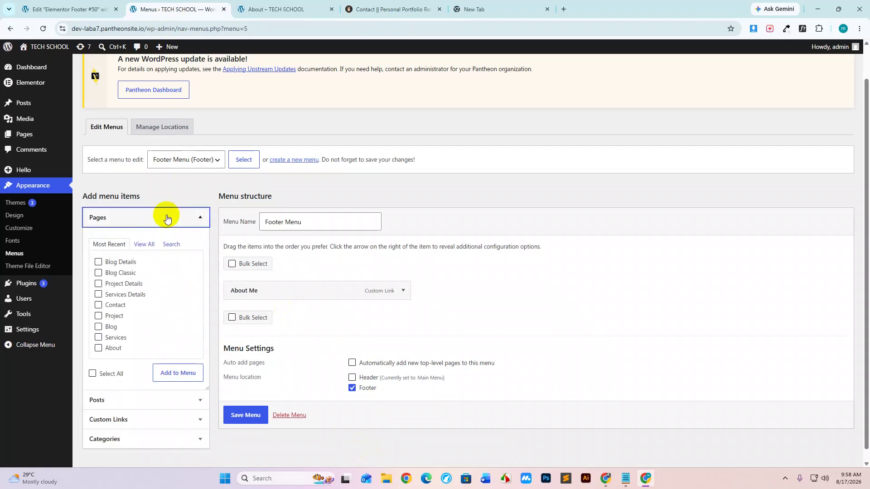
left_click(98, 338)
left_click(178, 373)
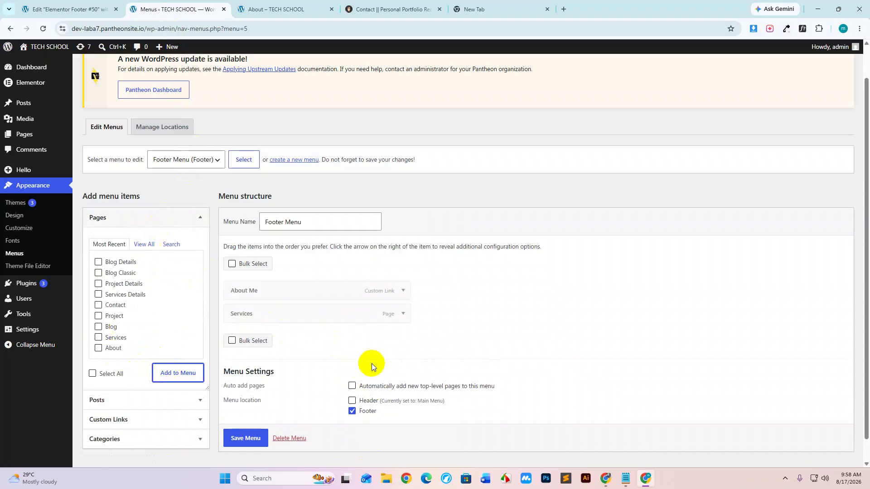
Check the next Quick Link item in the reference footer, then open the live site's Contact page and copy its address.
scroll(151, 277, "down", 1)
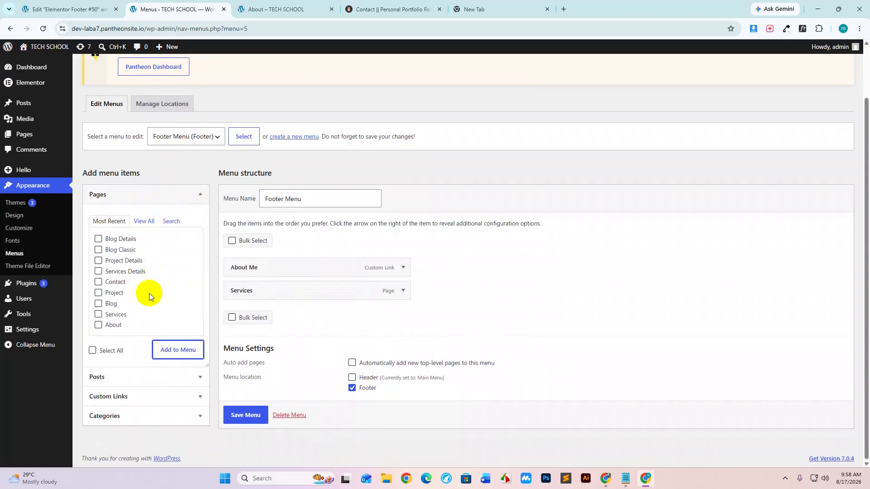
left_click(400, 5)
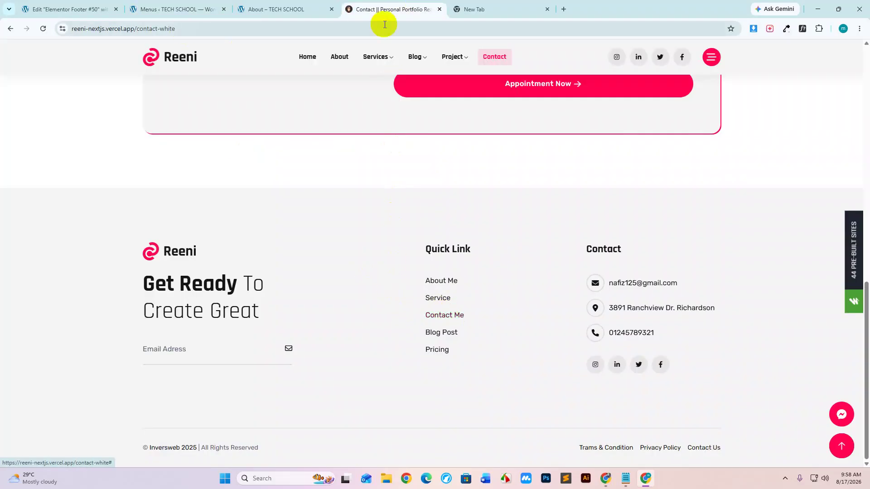
left_click(271, 9)
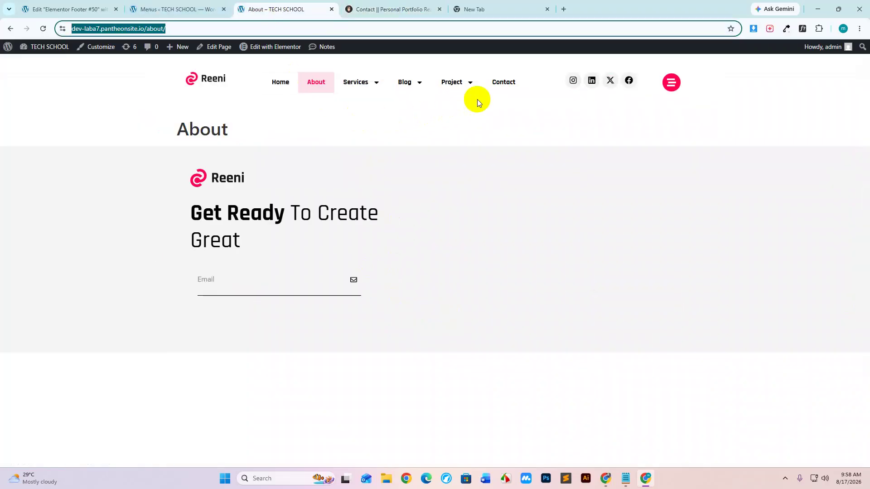
left_click(502, 88)
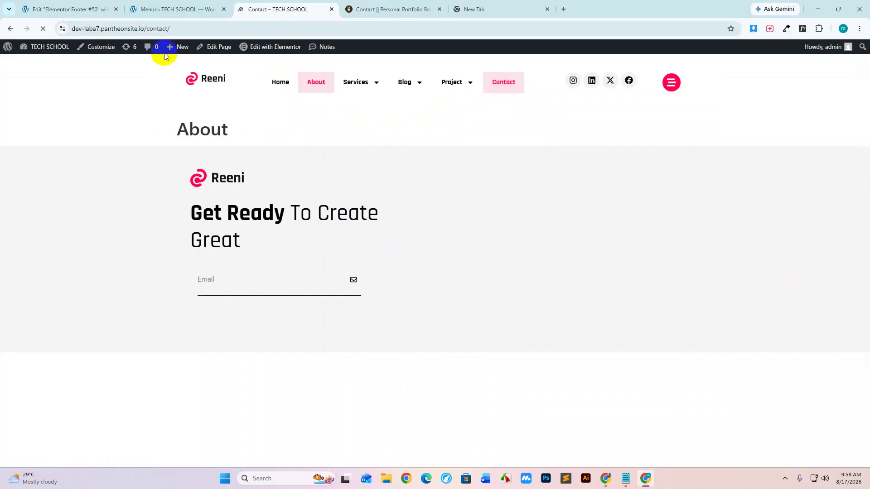
left_click(186, 28)
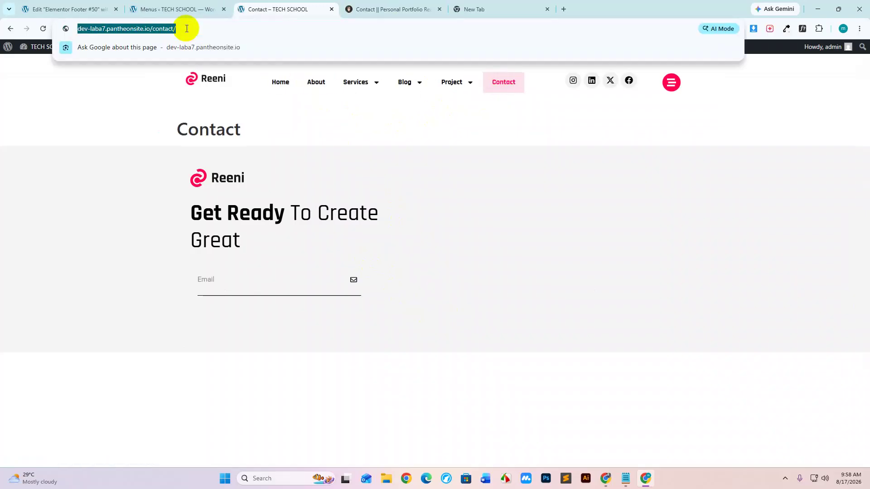
Add a custom link to the Footer Menu with the copied Contact page address and the link text "Contact me".
left_click(172, 9)
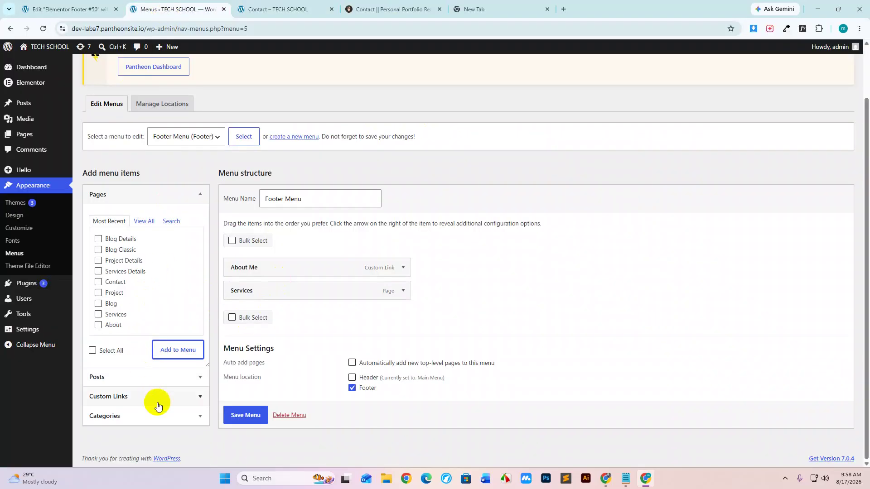
left_click(145, 396)
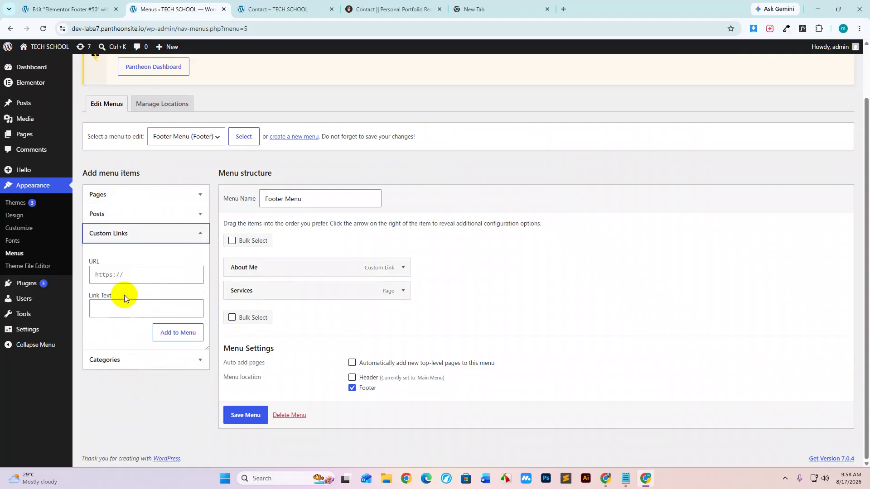
left_click(123, 274)
key("ctrl+v")
left_click(123, 310)
type("Cont")
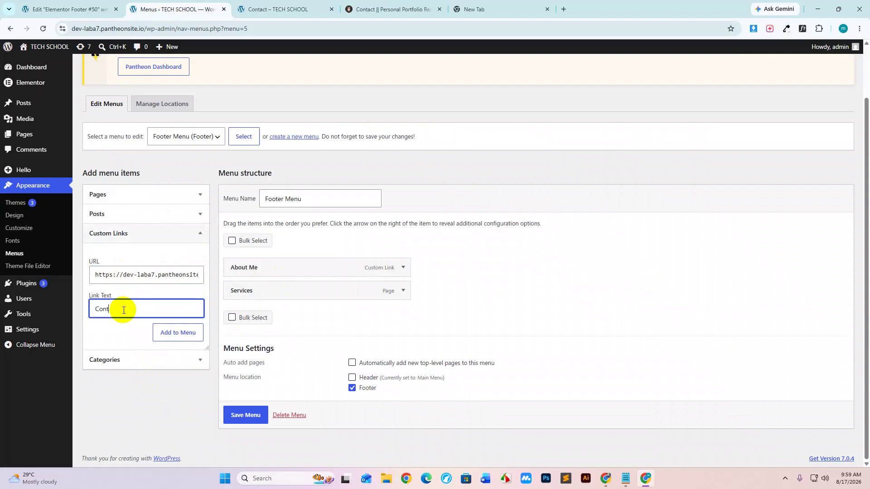
type("act me")
left_click(175, 333)
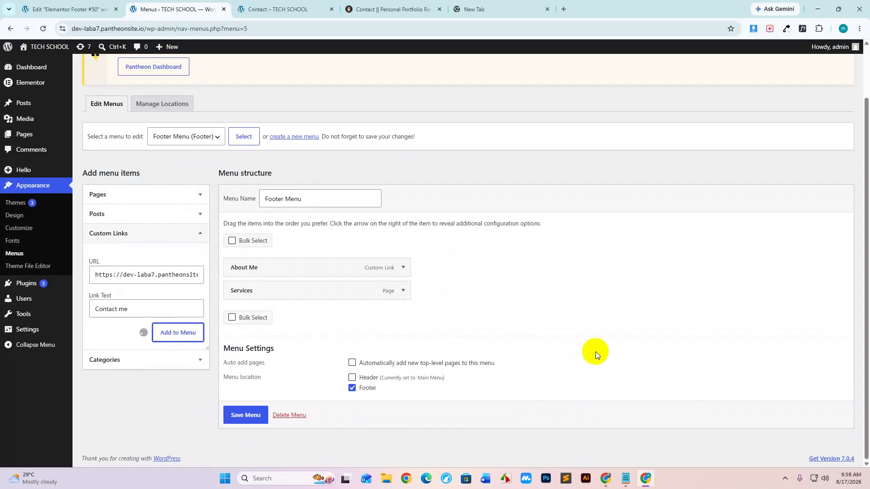
Check where the reference footer's Blog Post item leads and copy the address of the live site's Blog Classic page.
left_click(277, 9)
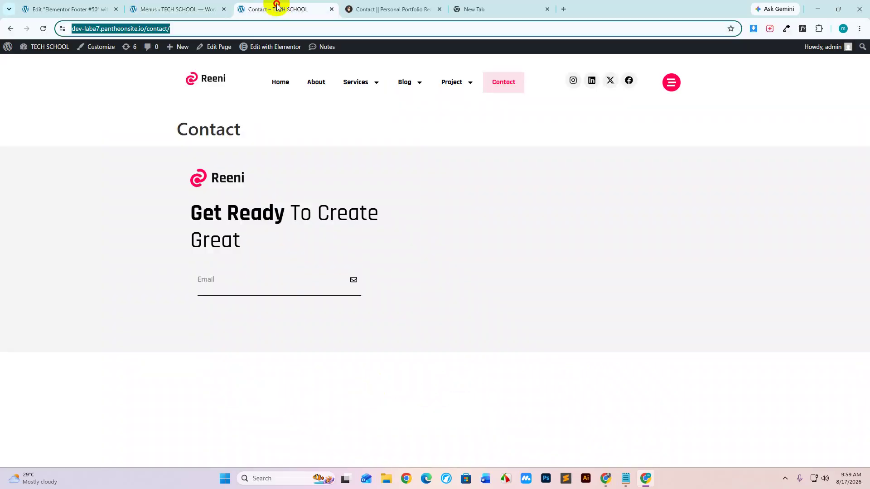
left_click(401, 9)
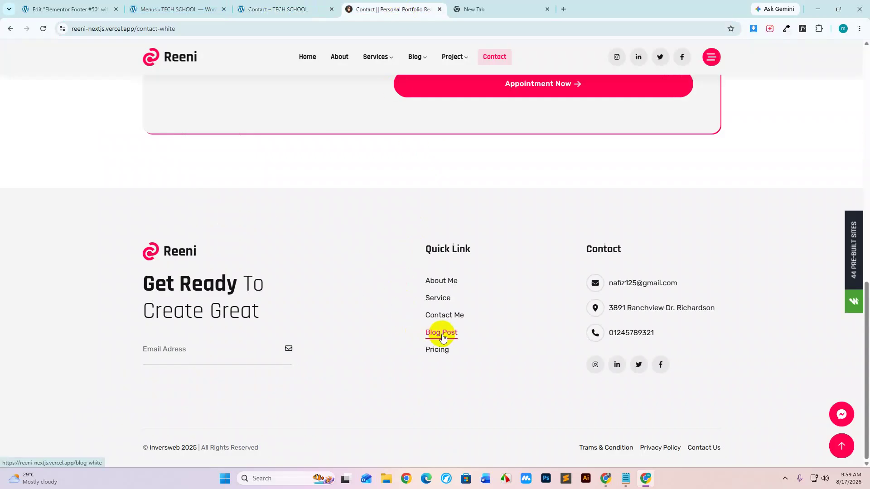
mouse_move(415, 51)
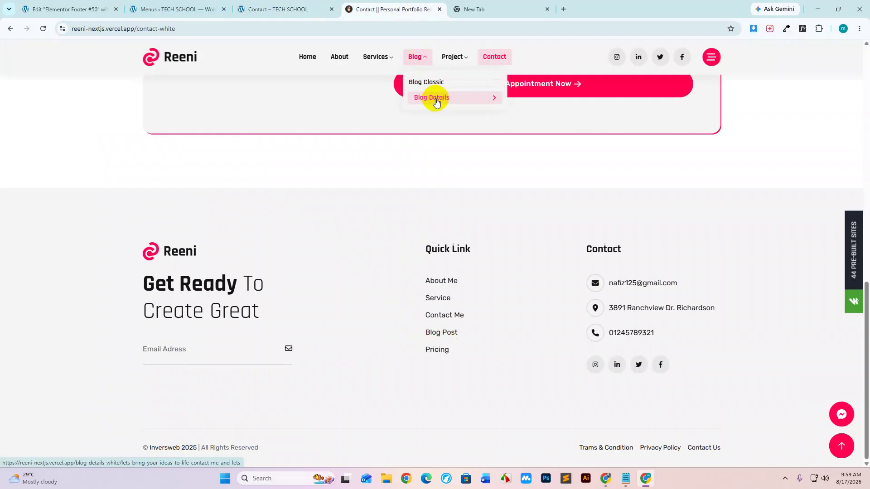
left_click(442, 331)
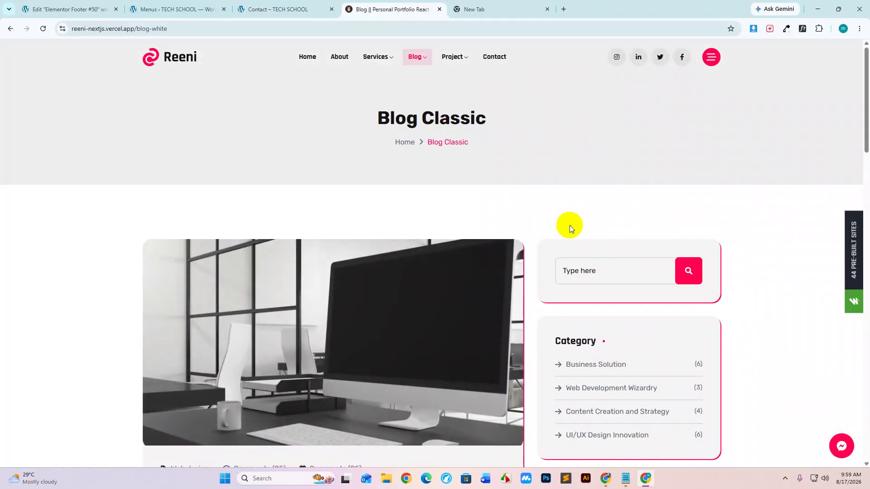
scroll(569, 225, "down", 15)
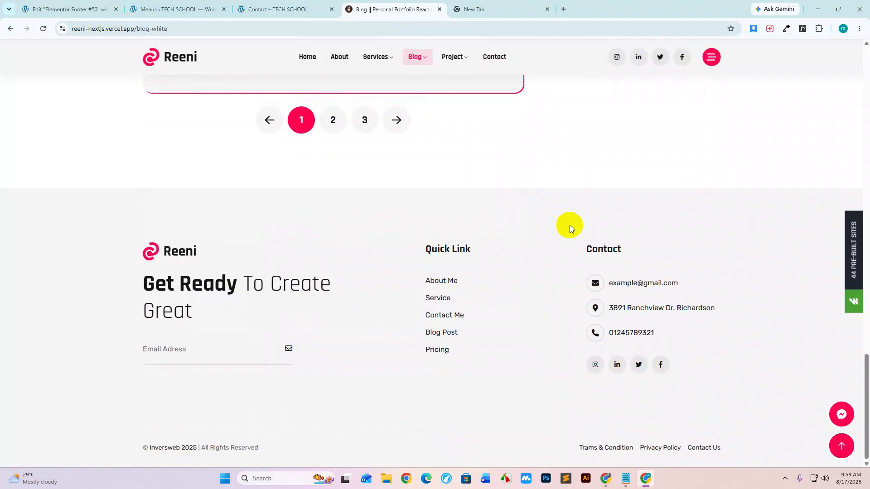
left_click(274, 10)
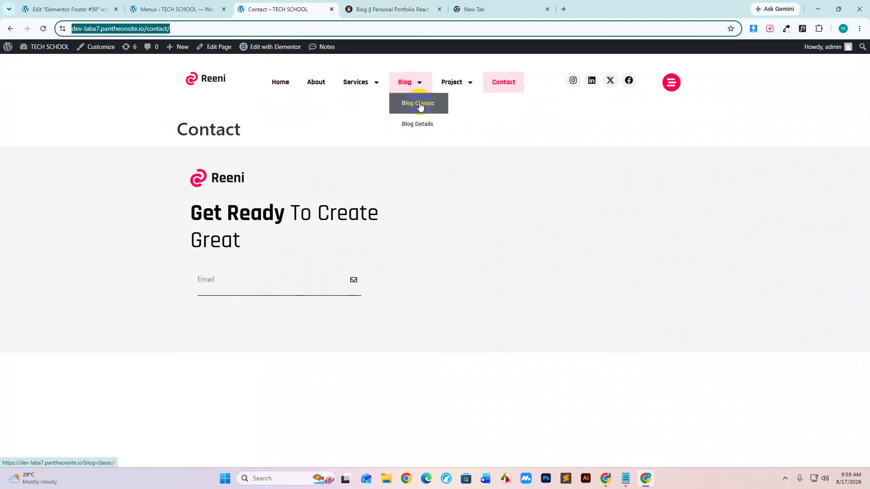
left_click(418, 104)
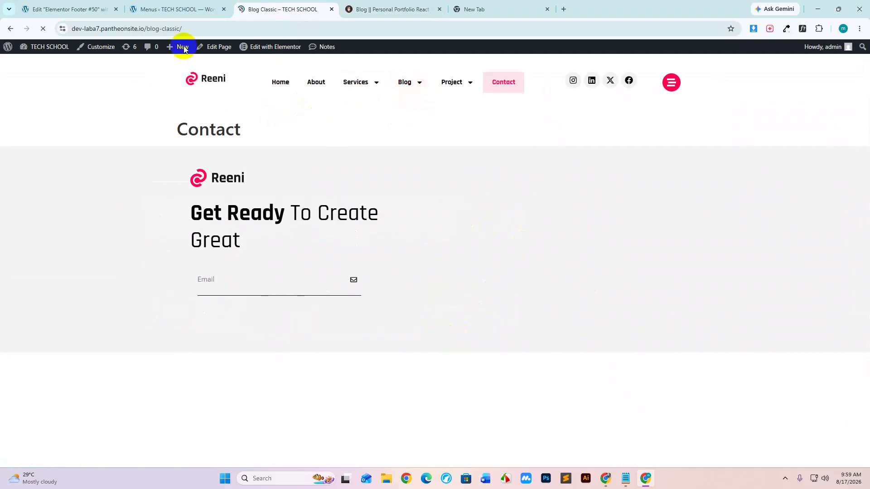
left_click(185, 28)
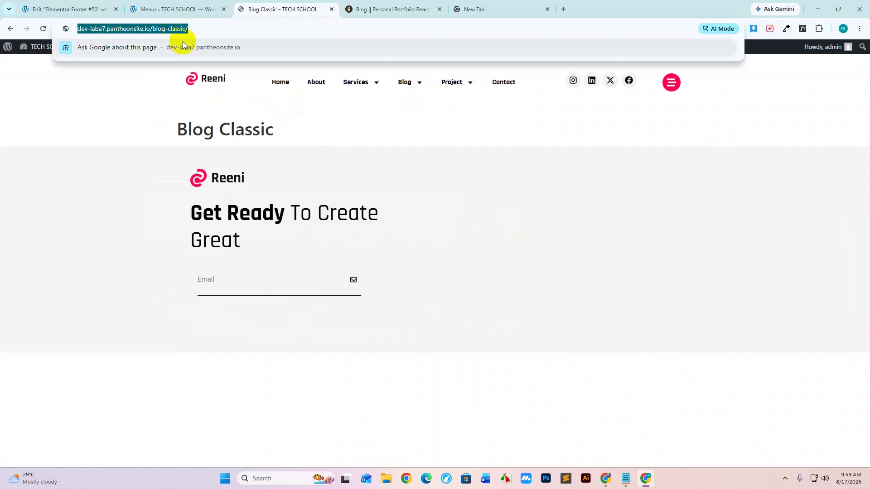
Add a custom link to the Footer Menu with the copied Blog Classic address and the link text "Blog Post".
left_click(174, 10)
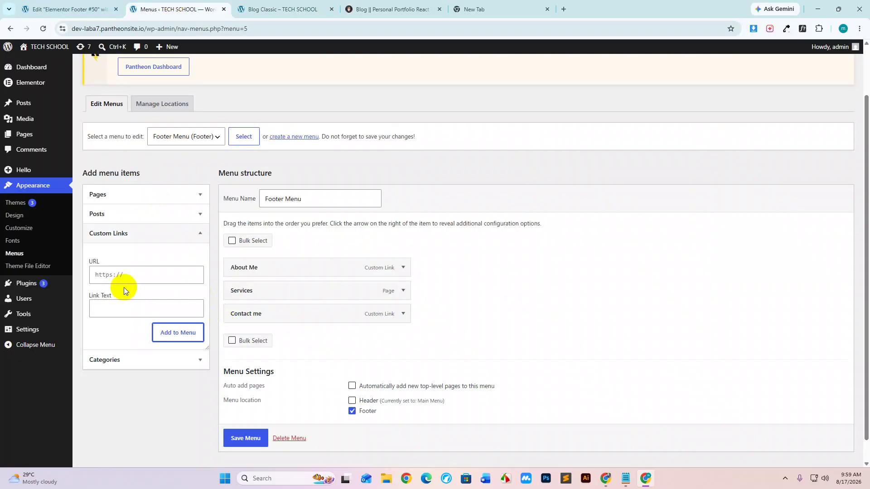
left_click(123, 275)
key("ctrl+v")
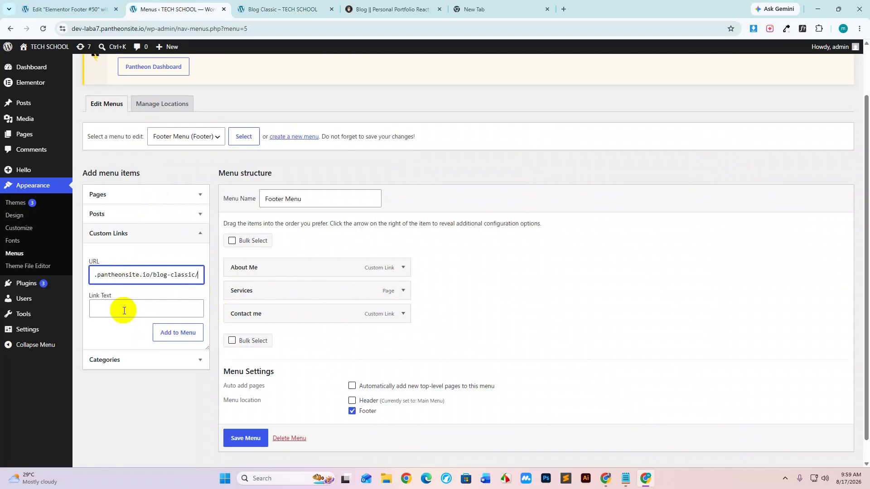
left_click(124, 311)
type("Blog C")
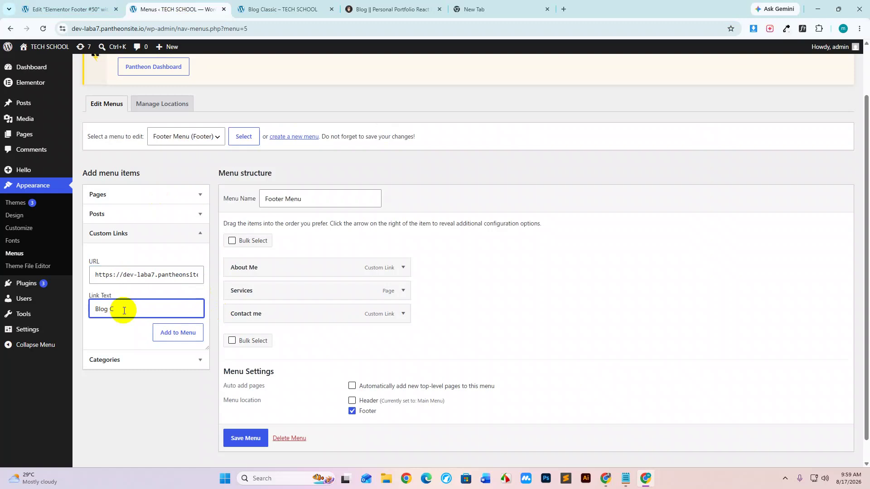
left_click(388, 9)
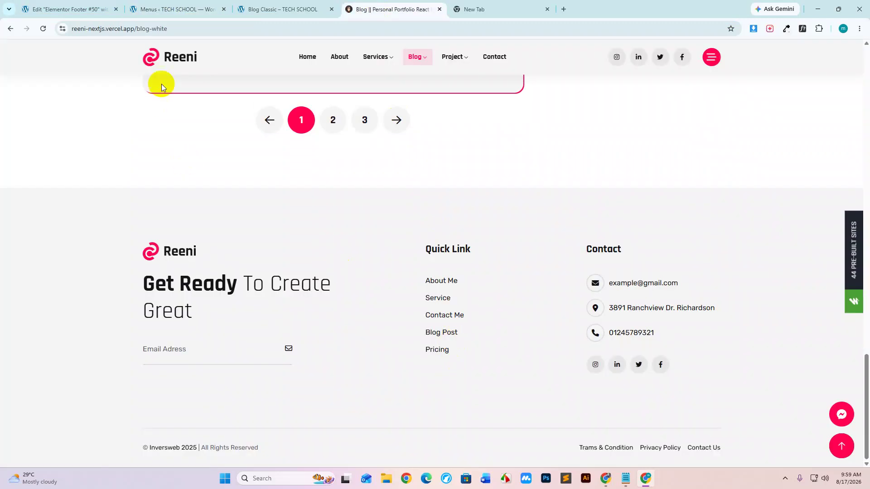
left_click(171, 10)
key("BackSpace")
type("Post")
left_click(177, 334)
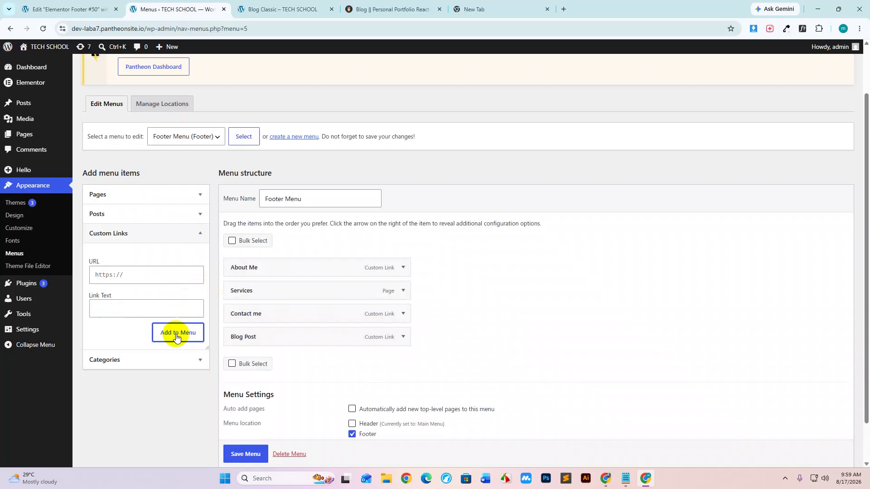
Compare the Footer Menu items with the reference footer's Quick Link column and its policy links beside the copyright line.
left_click(362, 8)
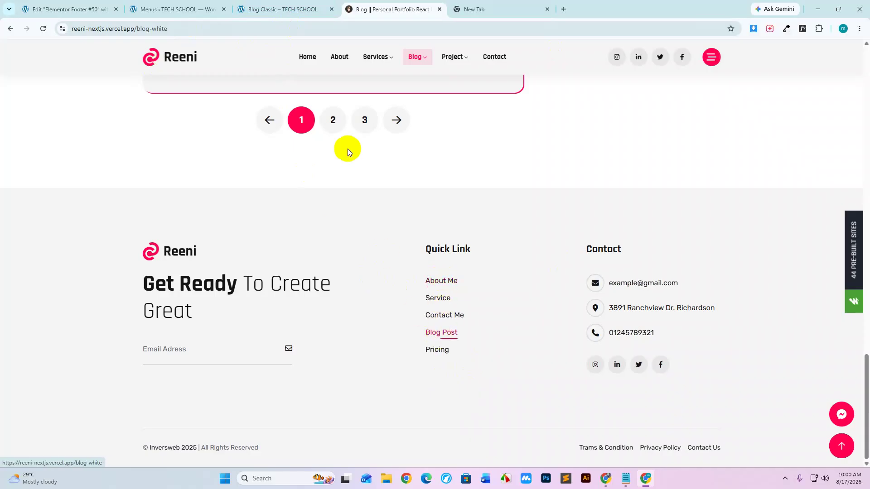
left_click(284, 9)
left_click(181, 9)
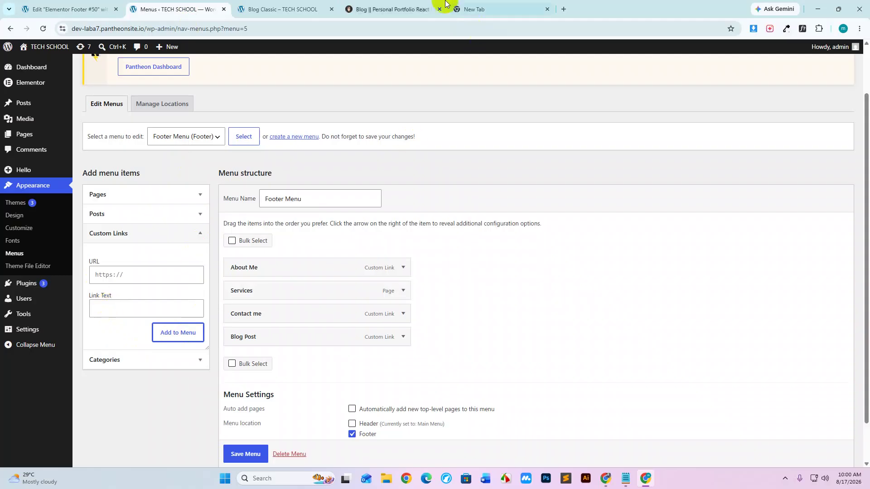
left_click(390, 8)
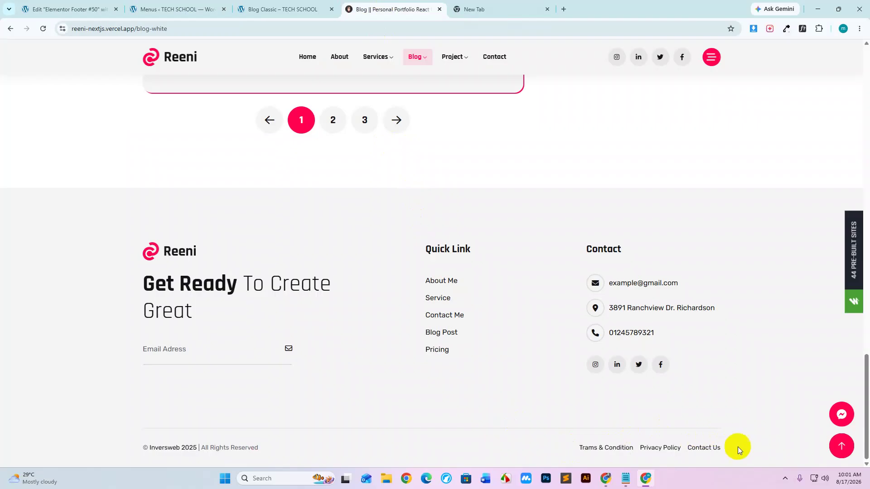
left_click_drag(743, 448, 569, 448)
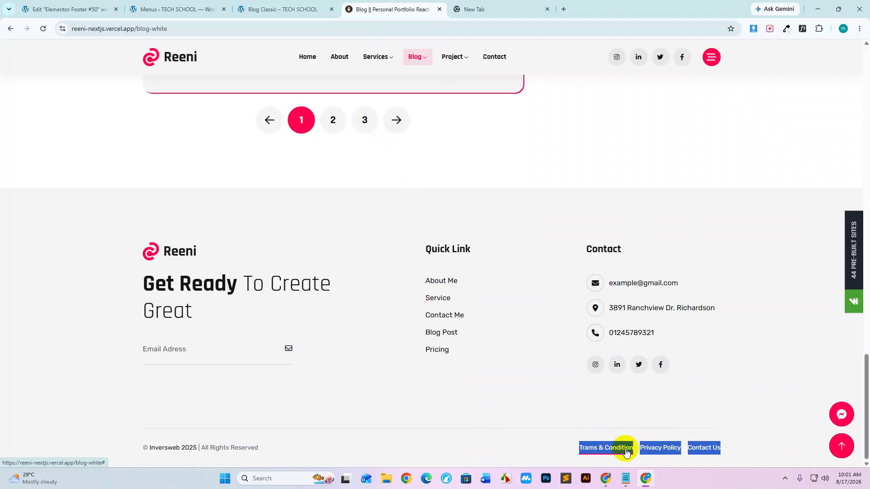
left_click(176, 8)
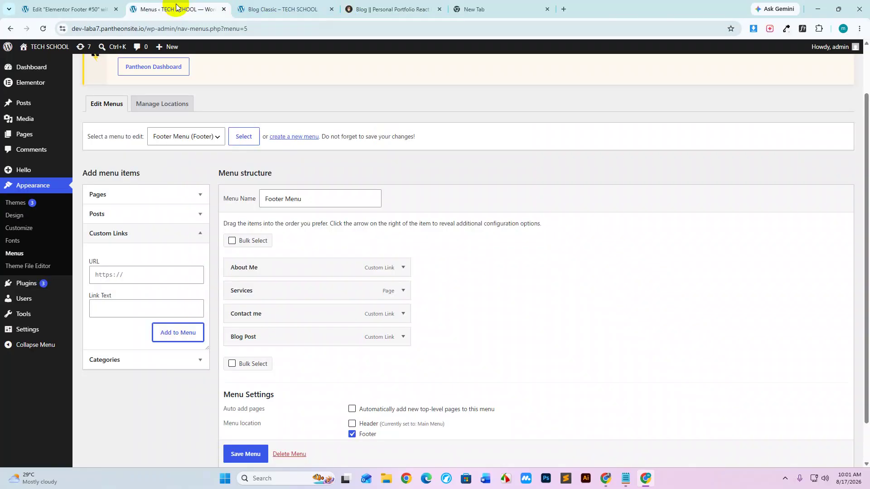
scroll(483, 241, "down", 1)
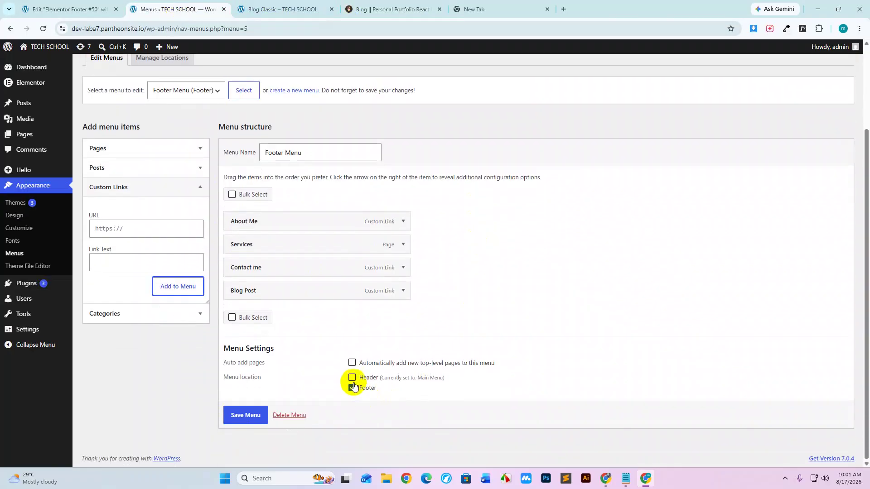
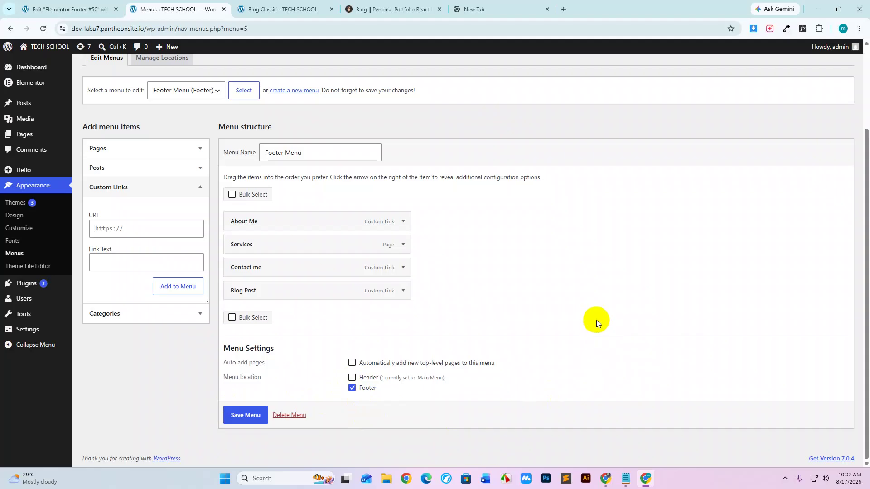
Copy the Pricing label from the reference footer's Quick Link column and enter it as the new custom link's text.
left_click(368, 9)
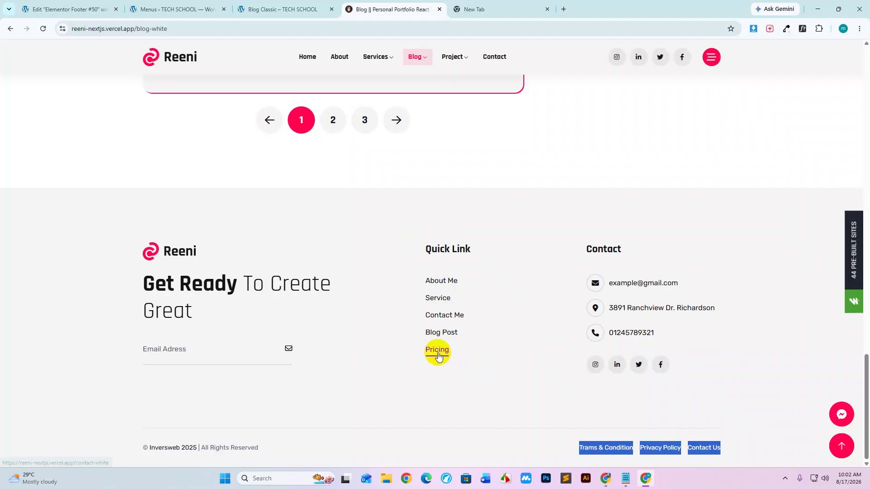
left_click_drag(457, 351, 396, 354)
key("ctrl+c")
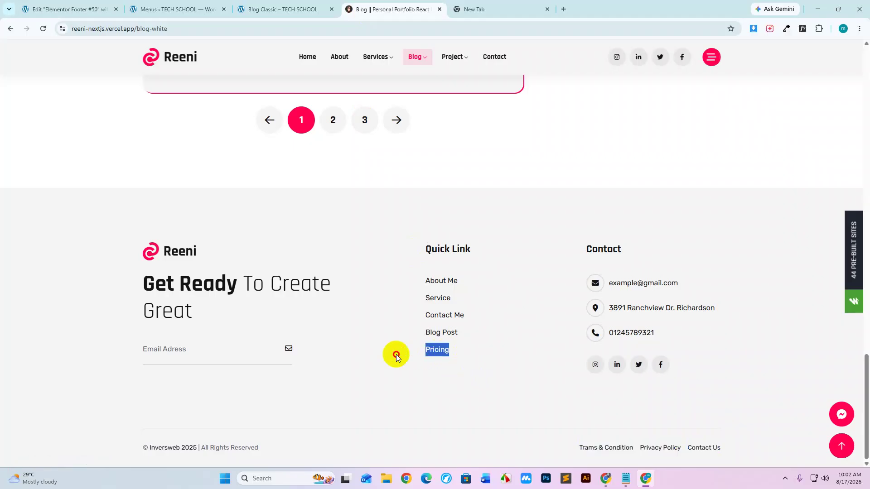
left_click(185, 9)
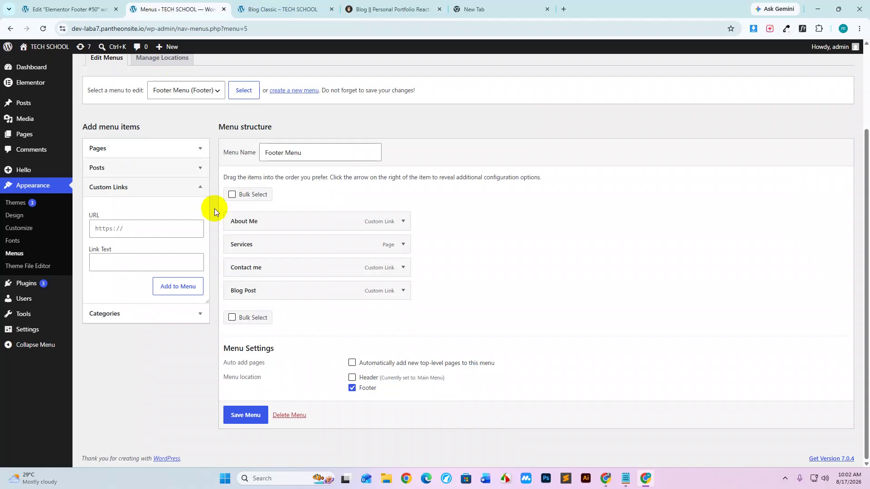
left_click(100, 265)
key("ctrl+v")
Open the live site's Contact page from its navigation menu and copy its address for the Pricing link.
left_click(365, 11)
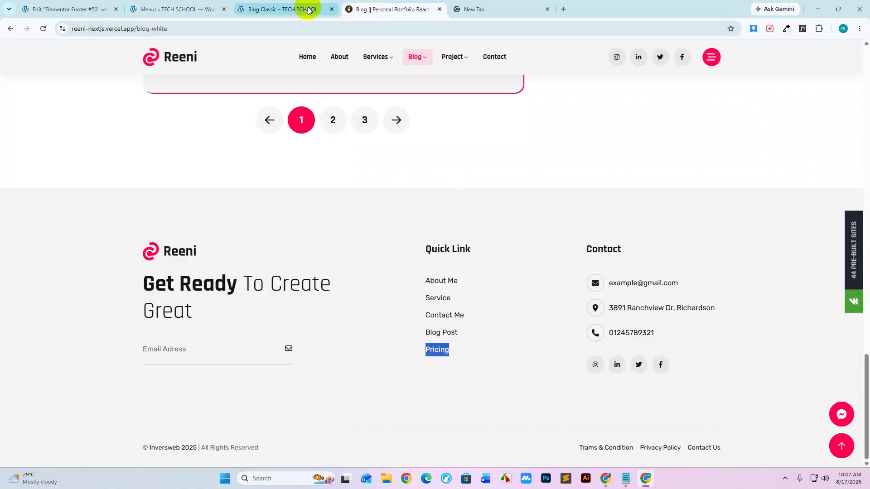
left_click(308, 10)
left_click(504, 83)
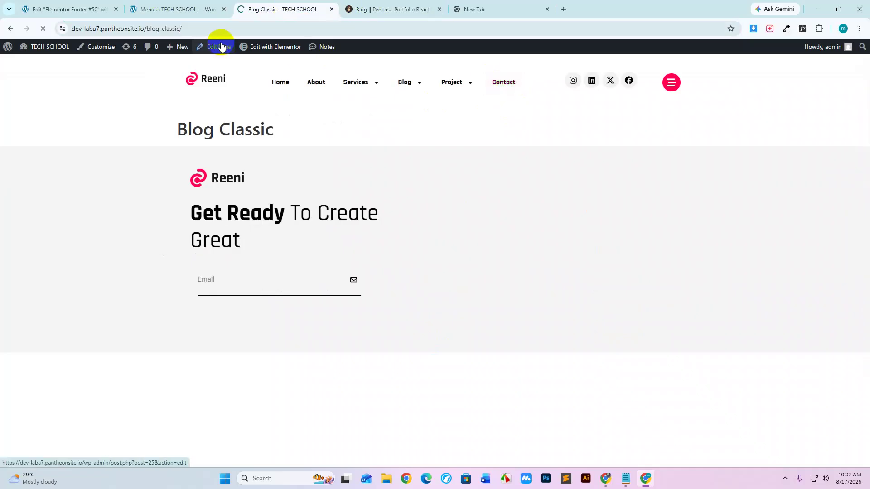
left_click(211, 28)
key("ctrl+c")
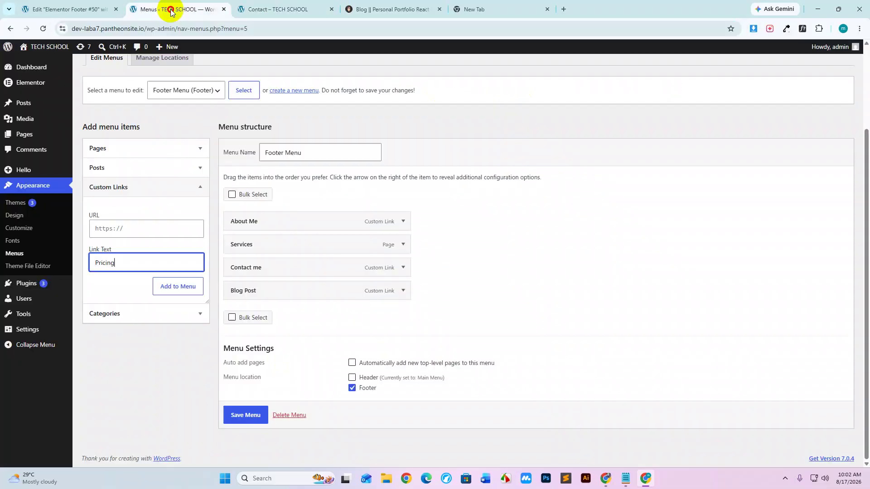
Add the Pricing custom link to the Footer Menu with the copied Contact page address and save the menu.
left_click(172, 9)
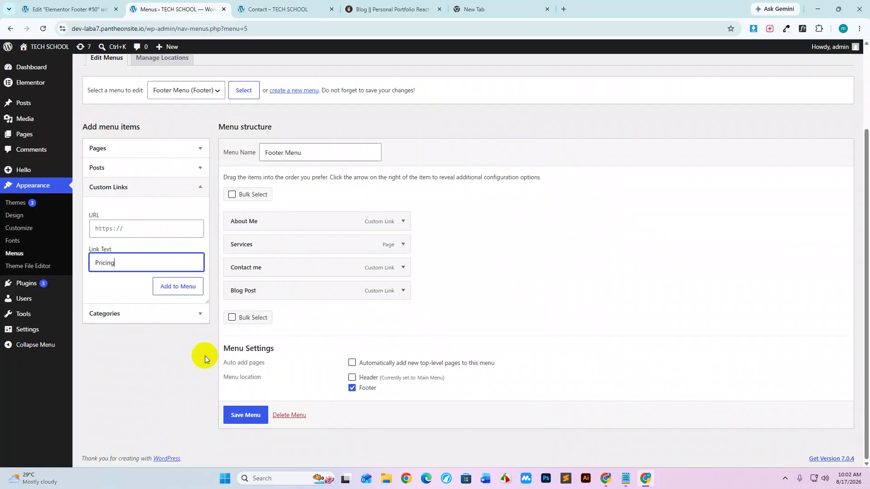
left_click(145, 228)
key("ctrl+v")
left_click(177, 286)
scroll(588, 317, "down", 1)
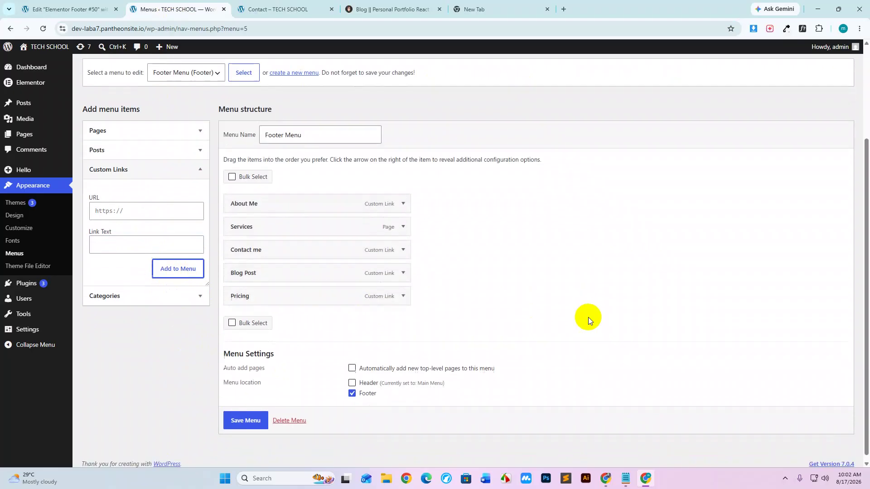
left_click(246, 422)
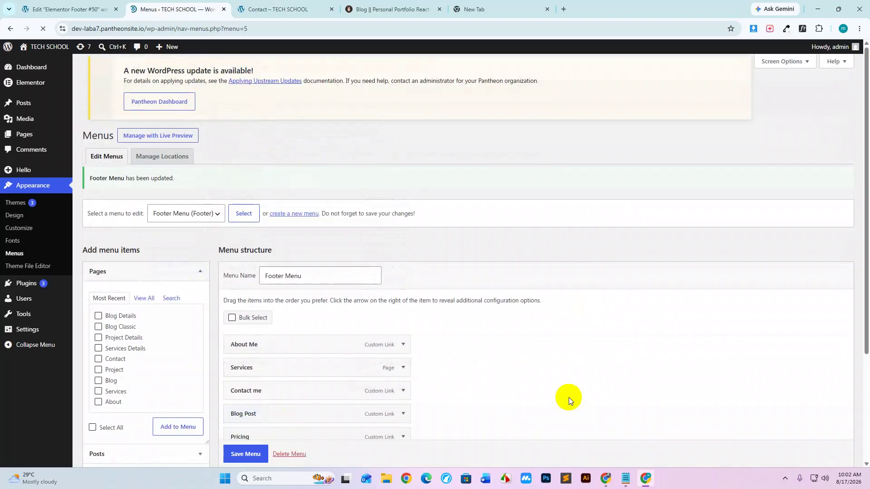
Switch to the Elementor footer template and place a basic Heading widget in the empty column beside the Reeni block.
left_click(69, 10)
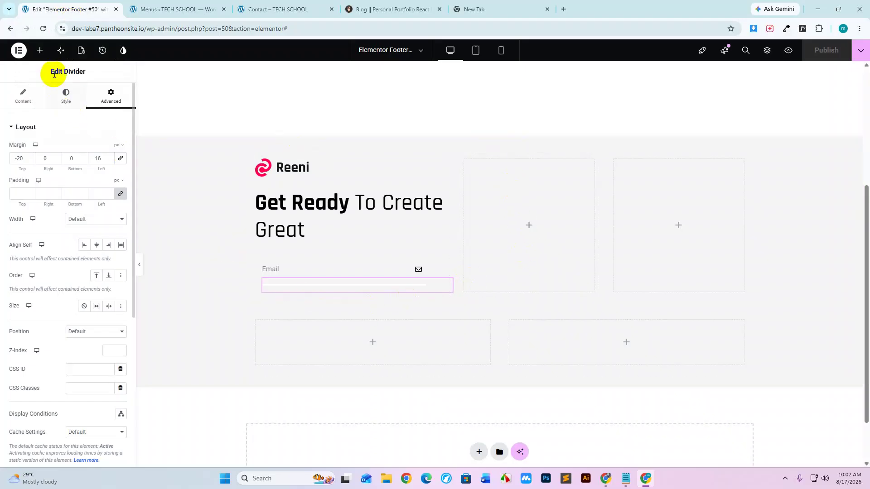
left_click(42, 50)
scroll(72, 286, "down", 10)
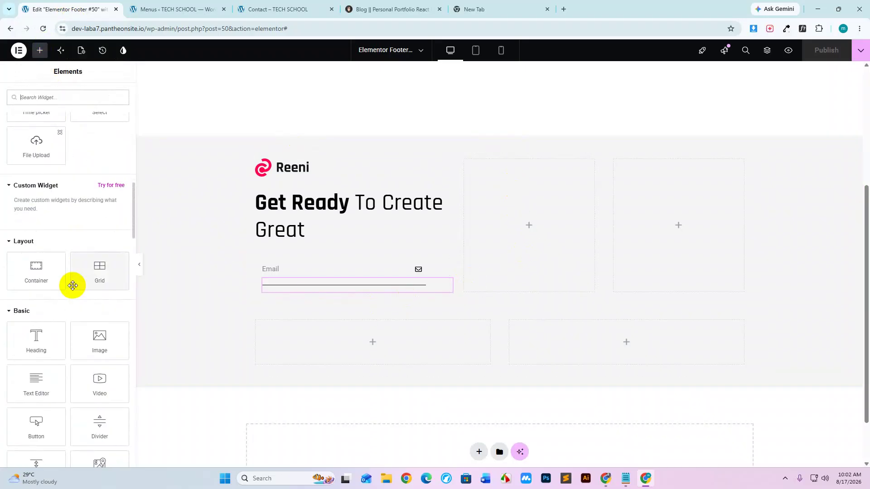
scroll(73, 286, "down", 1)
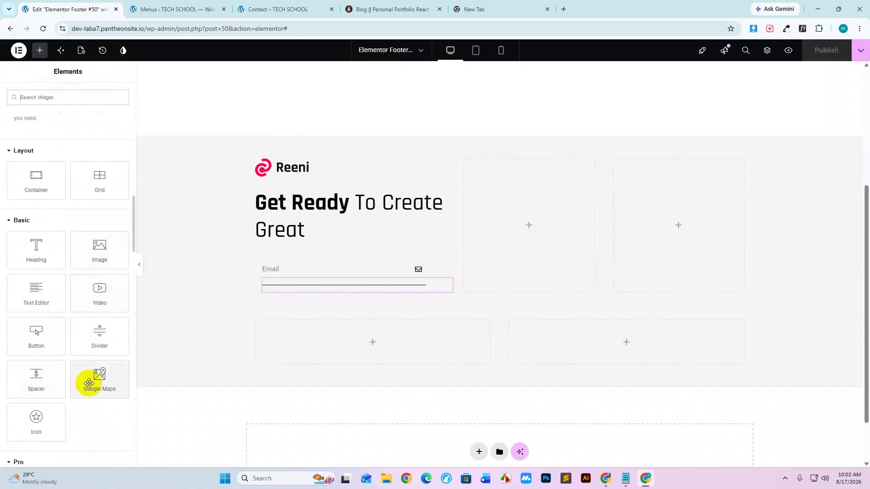
left_click_drag(39, 252, 509, 195)
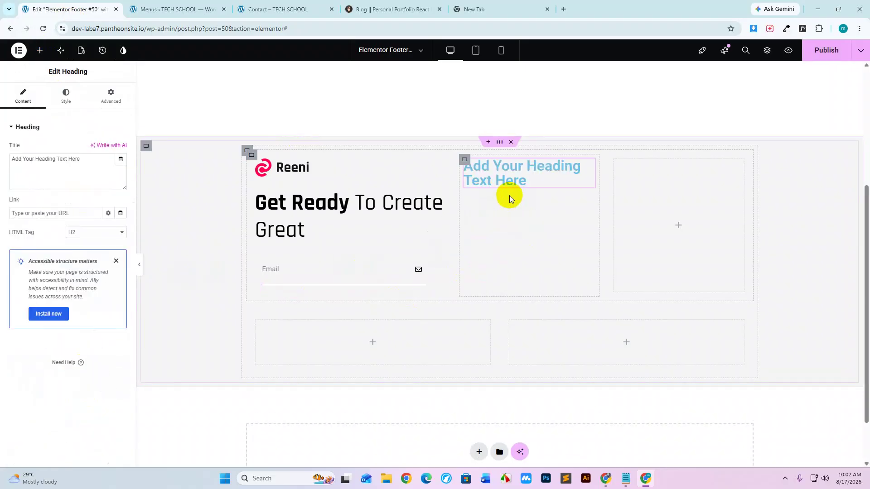
Check the reference footer's column title and set the new heading's text to "Quick Link".
left_click(362, 6)
left_click(90, 9)
left_click_drag(81, 160, 1, 166)
type("Q")
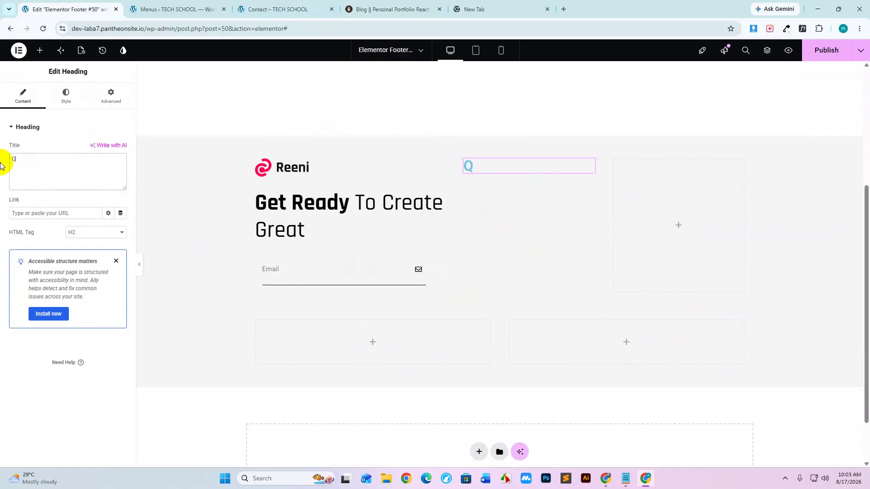
type("uick Link")
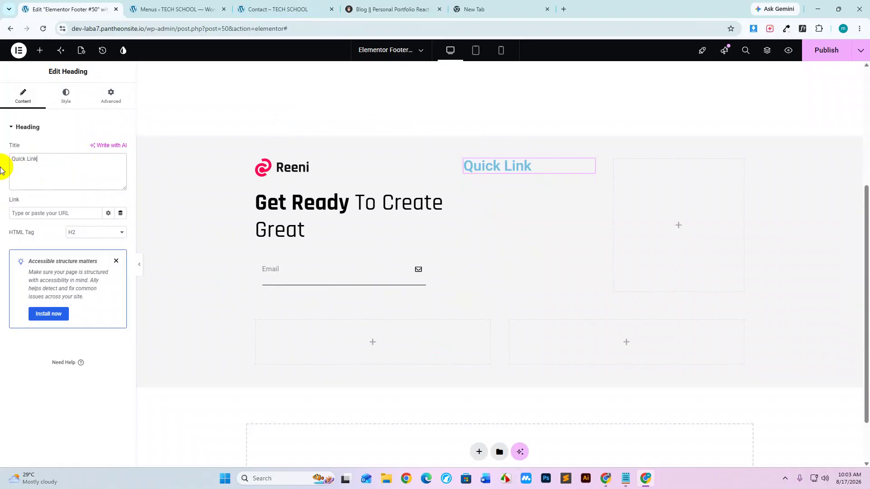
Set the Quick Link heading's font family to Rajdhani and its size to 25 px.
left_click(66, 93)
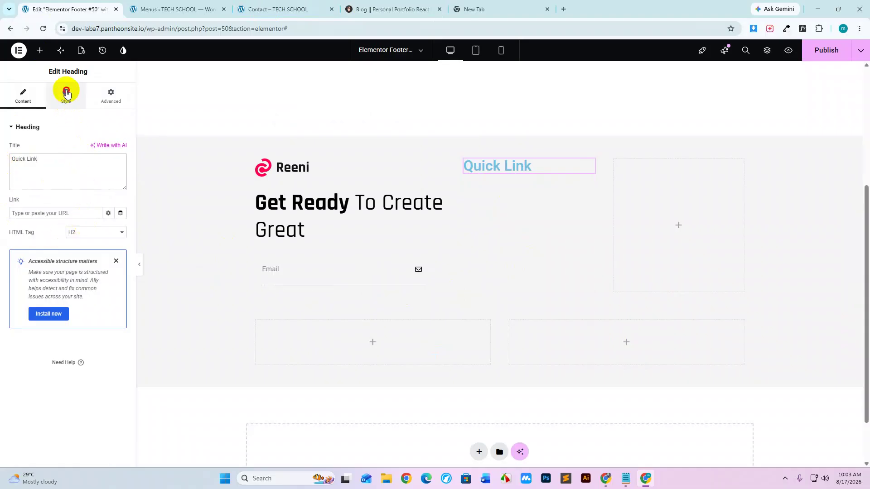
left_click(122, 174)
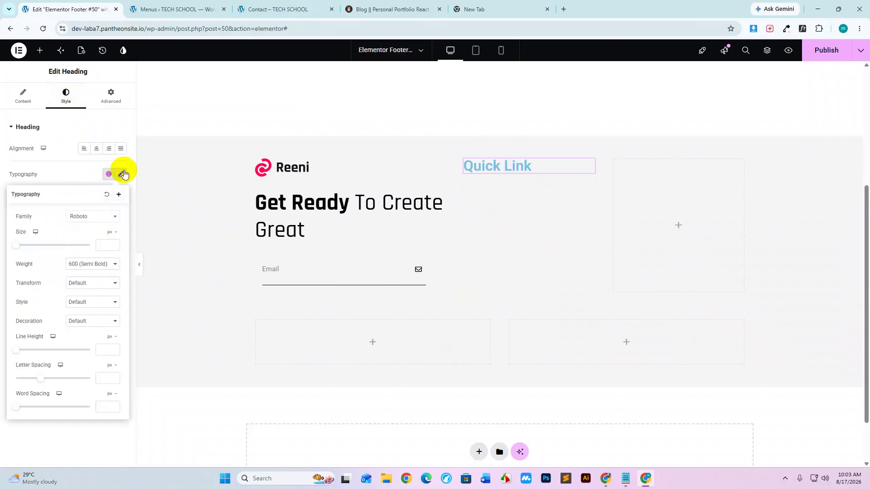
left_click(102, 219)
type("r")
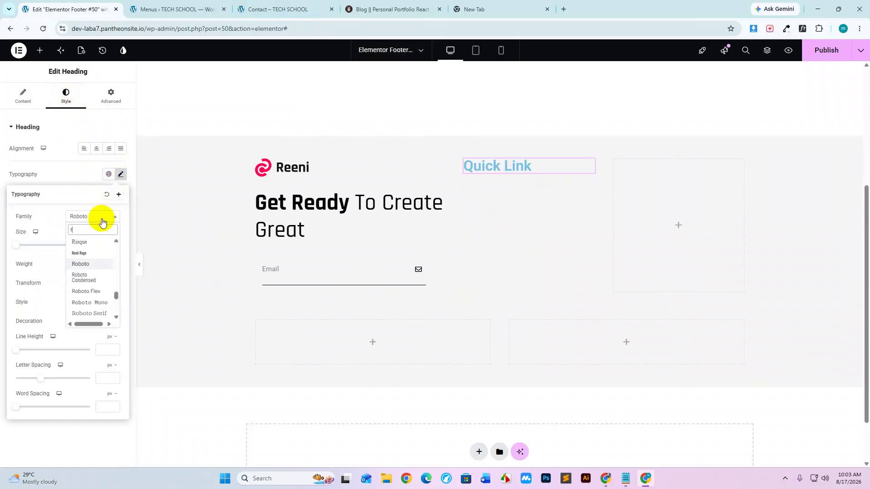
type("aj")
left_click(89, 275)
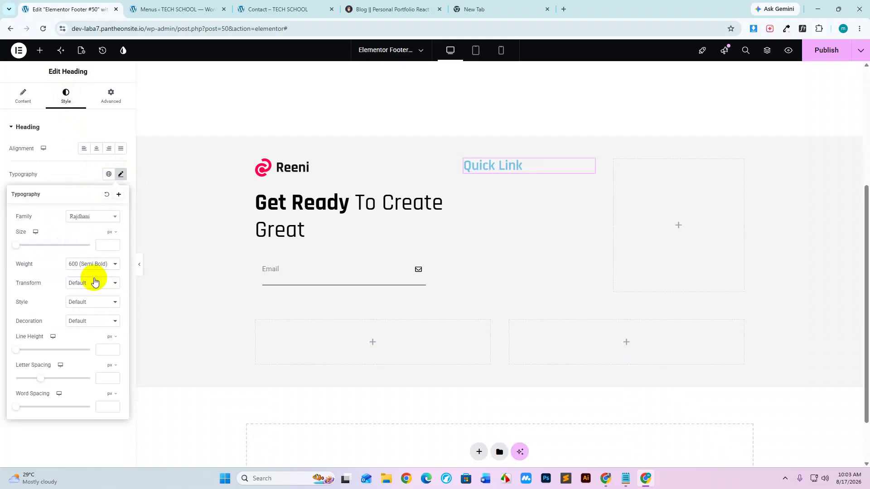
left_click(104, 245)
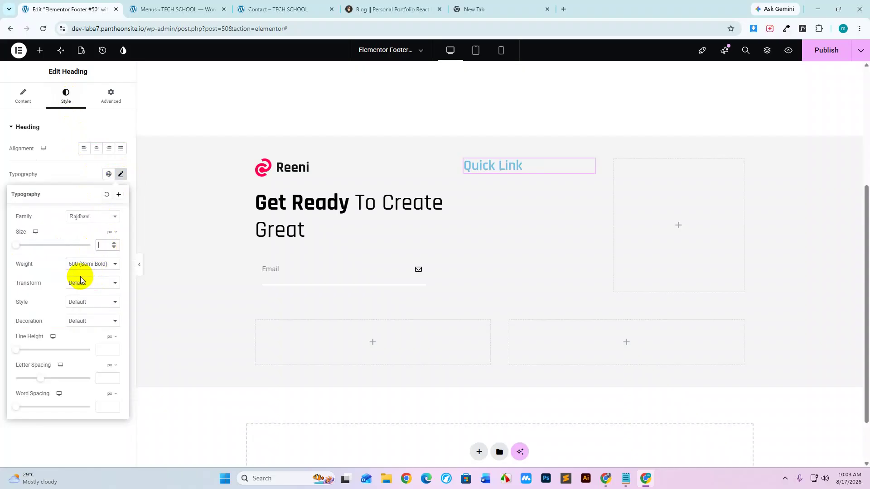
type("25")
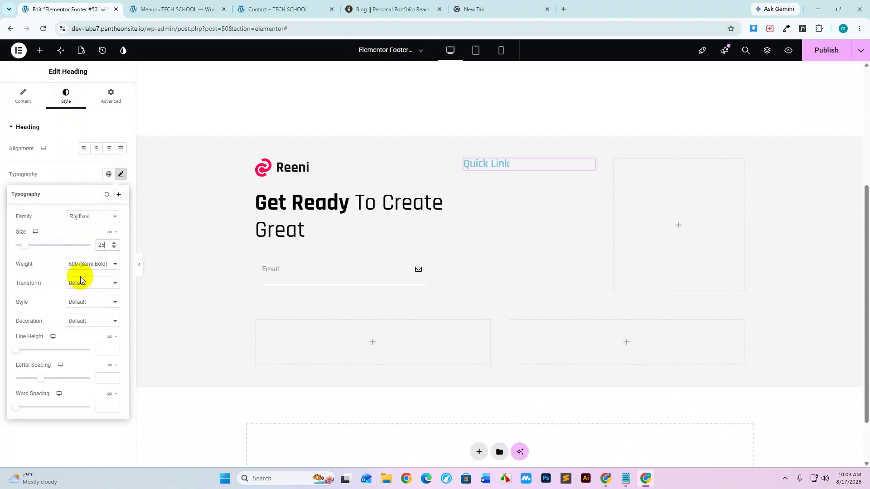
Inspect the font of the reference footer's Quick Link title and set the template heading's size to 24 px.
left_click(371, 9)
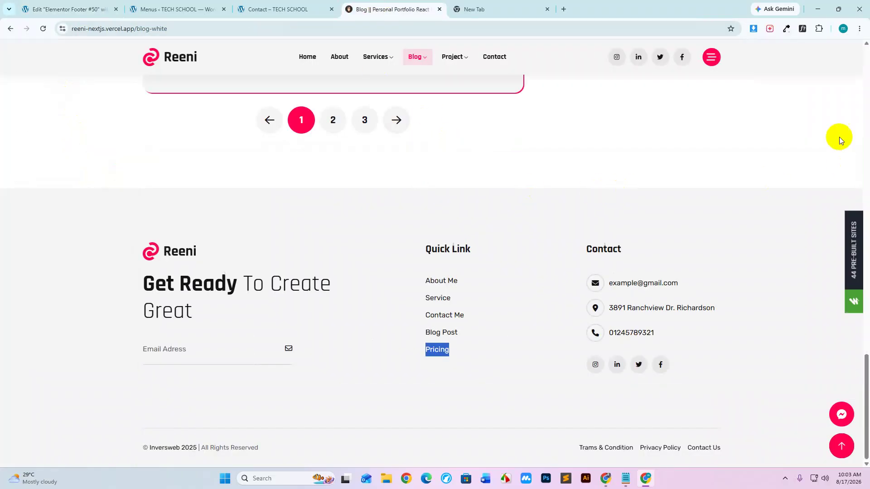
left_click(786, 28)
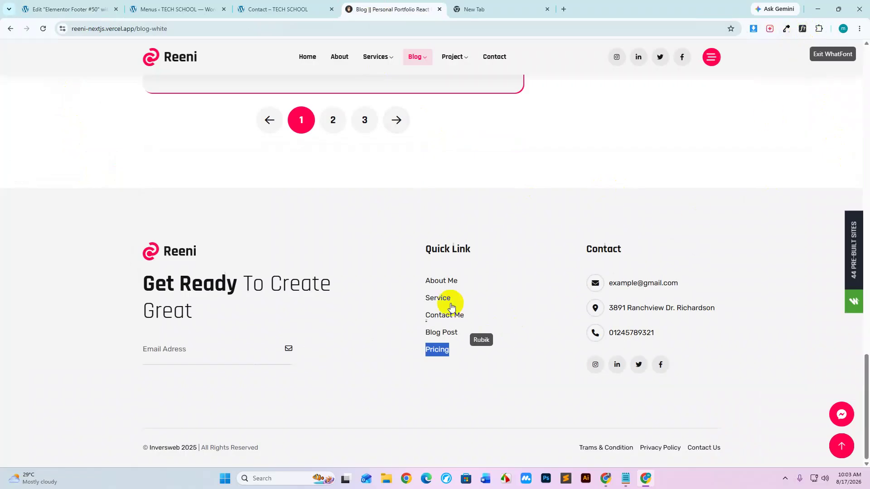
left_click(443, 250)
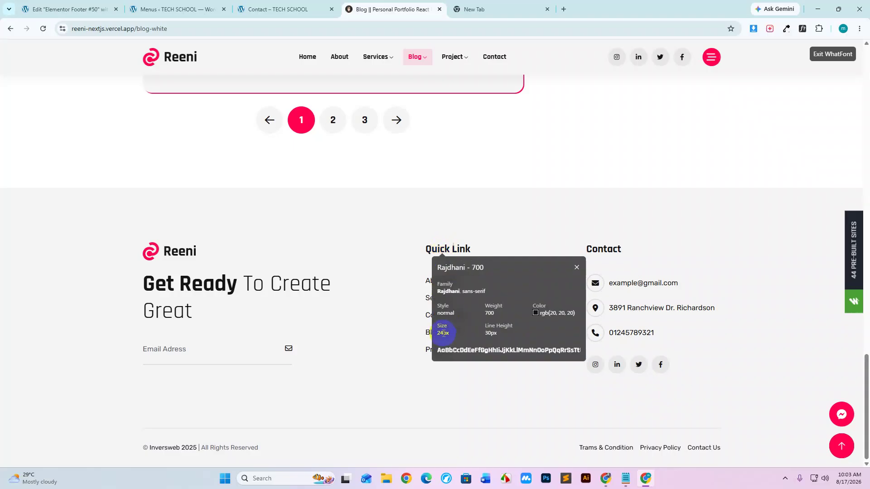
left_click(576, 268)
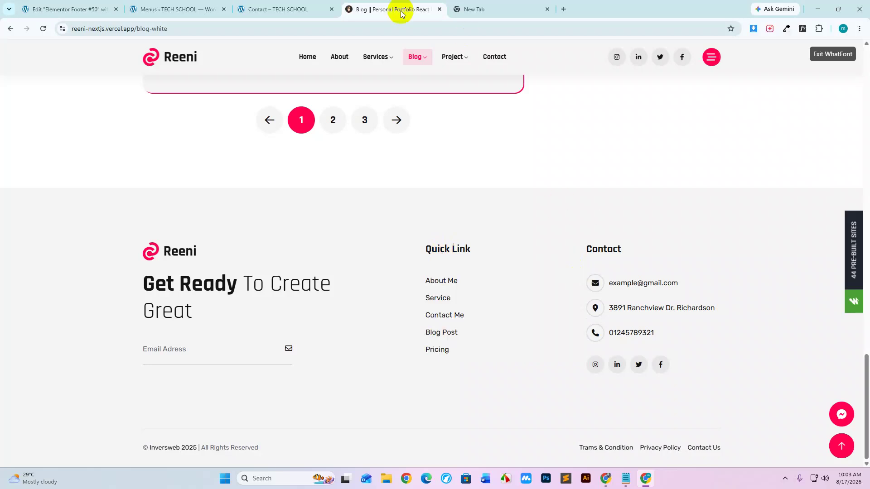
left_click(91, 9)
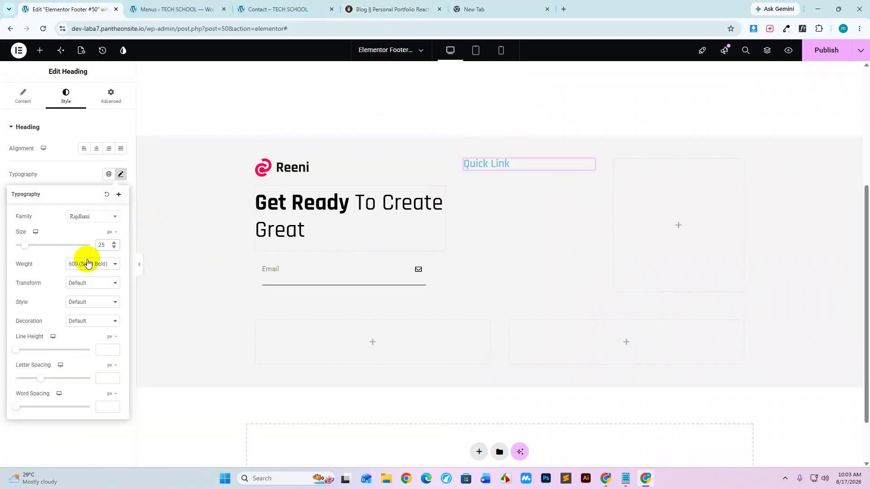
left_click(101, 247)
key("Down")
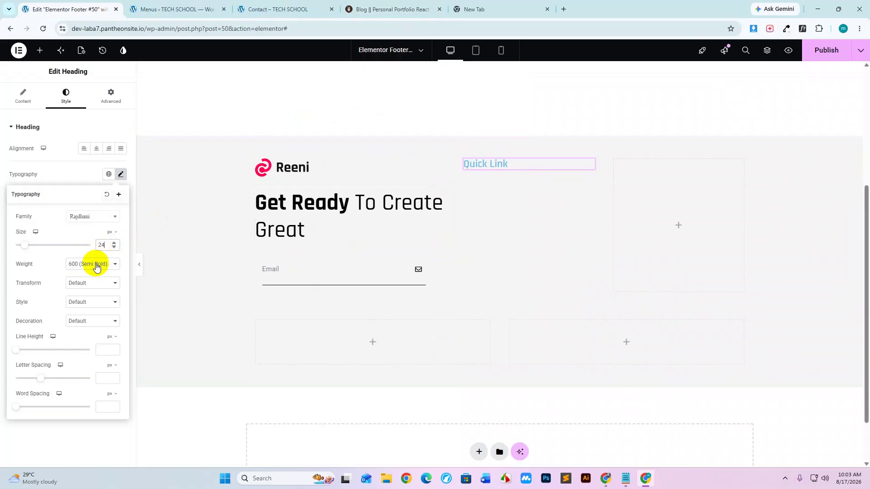
Check the reference Quick Link title's font weight and set the template heading's weight to 700 (Bold).
left_click(408, 9)
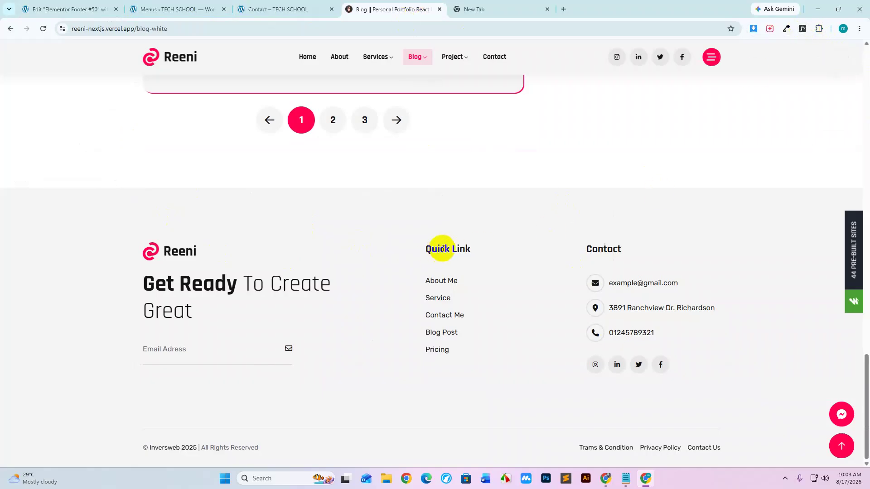
left_click(802, 28)
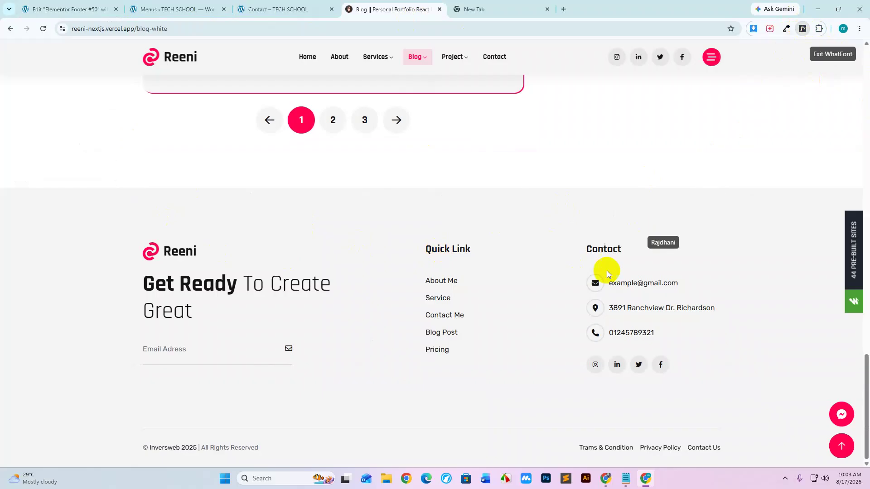
left_click(443, 248)
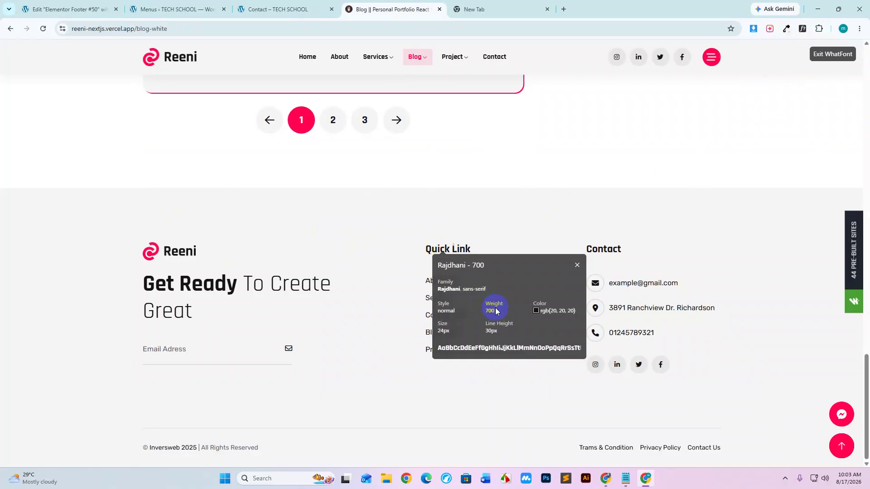
left_click(803, 28)
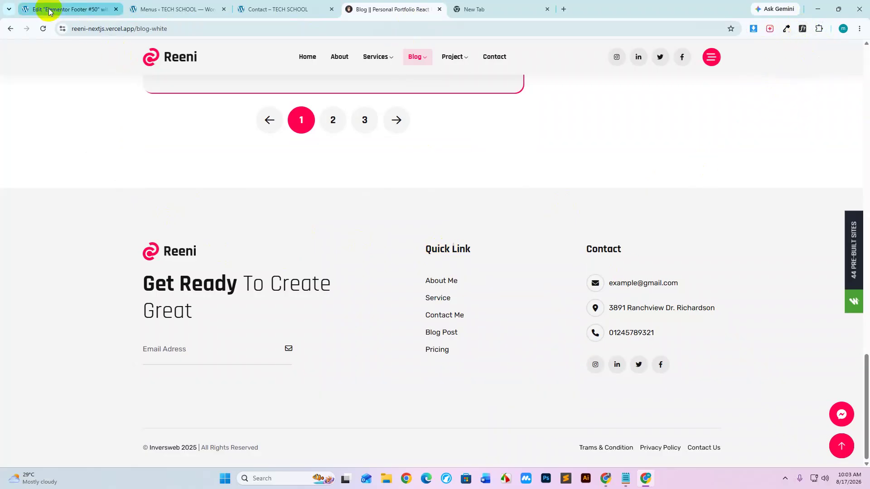
left_click(50, 11)
left_click(90, 264)
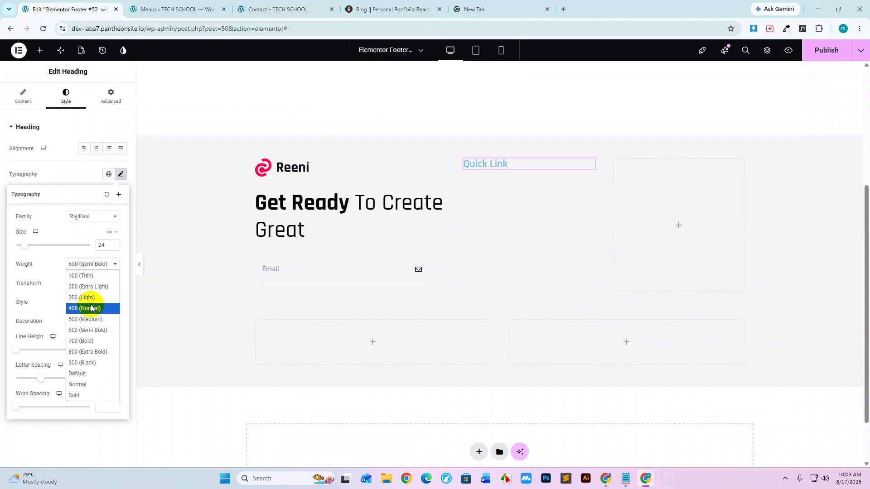
left_click(91, 340)
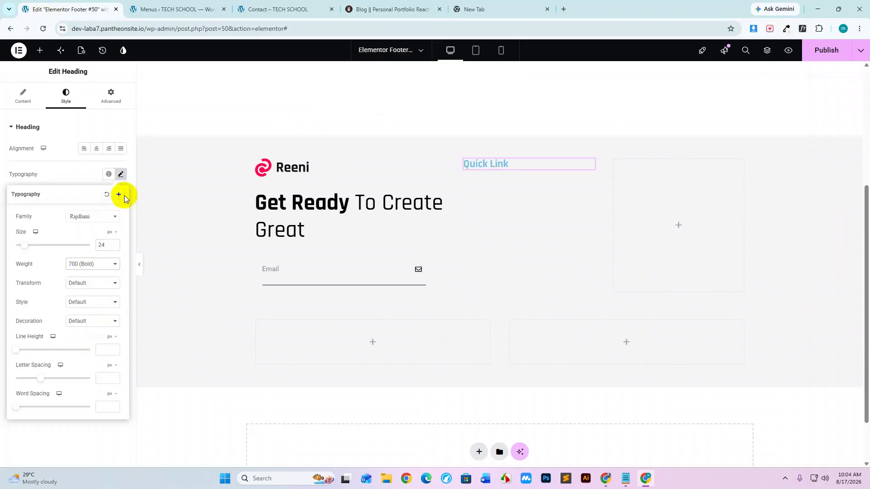
Set the Quick Link heading's text color to black, #000000.
left_click(121, 174)
left_click(121, 277)
left_click_drag(84, 358, 71, 402)
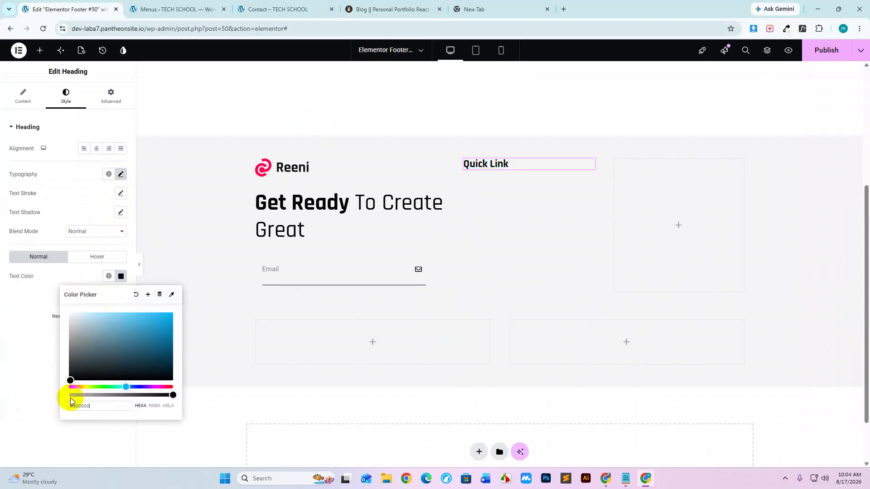
left_click(120, 275)
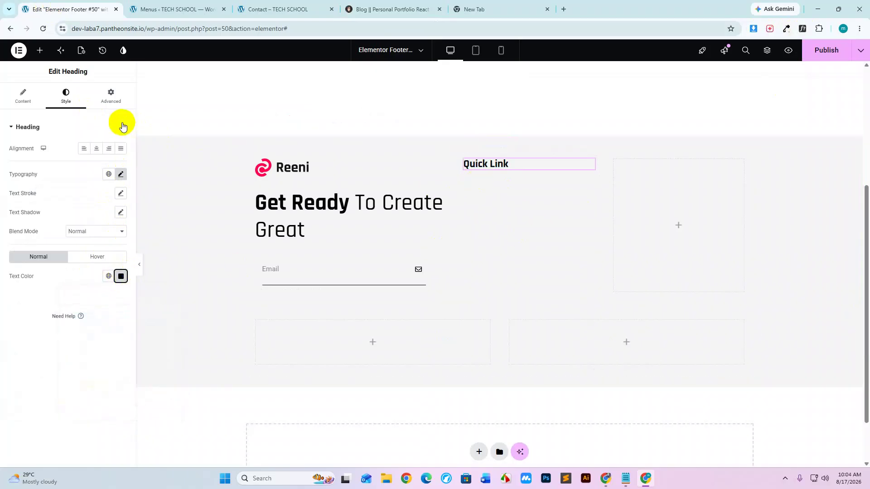
Place a WordPress Menu widget directly below the Quick Link heading in the same column.
left_click(40, 52)
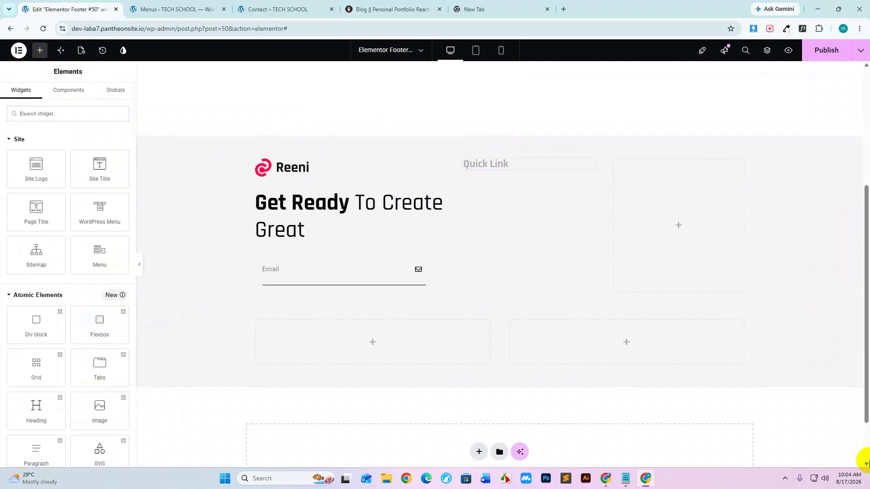
left_click_drag(102, 213, 493, 168)
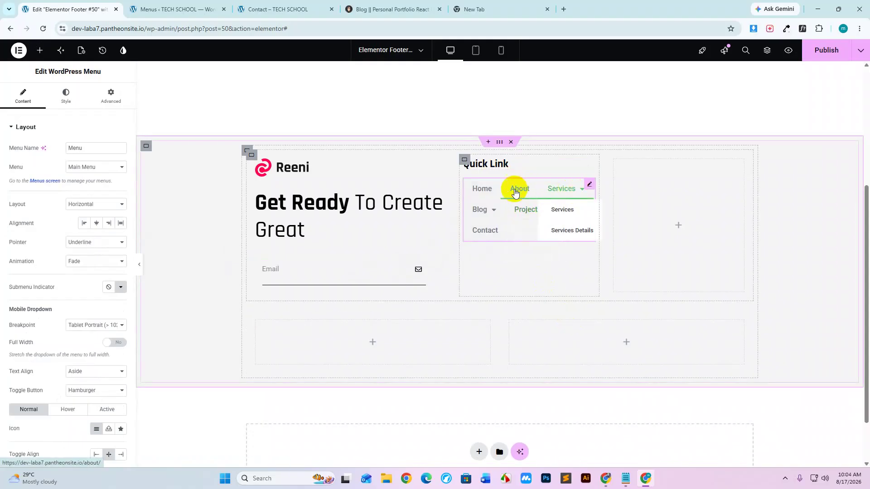
Left-align the Quick Link menu and set its layout to Vertical.
left_click(83, 226)
left_click(102, 205)
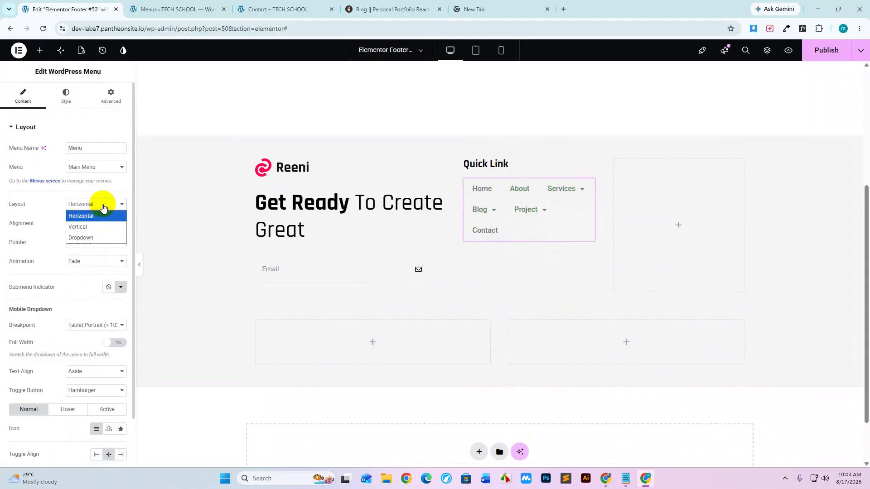
left_click(91, 226)
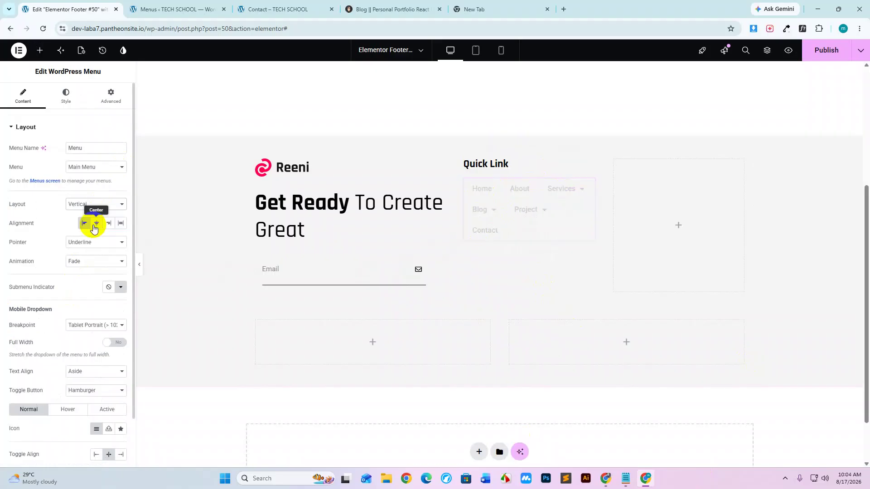
Publish the footer template, reload the editor page and dismiss the Meet Angie pop-up.
left_click(94, 168)
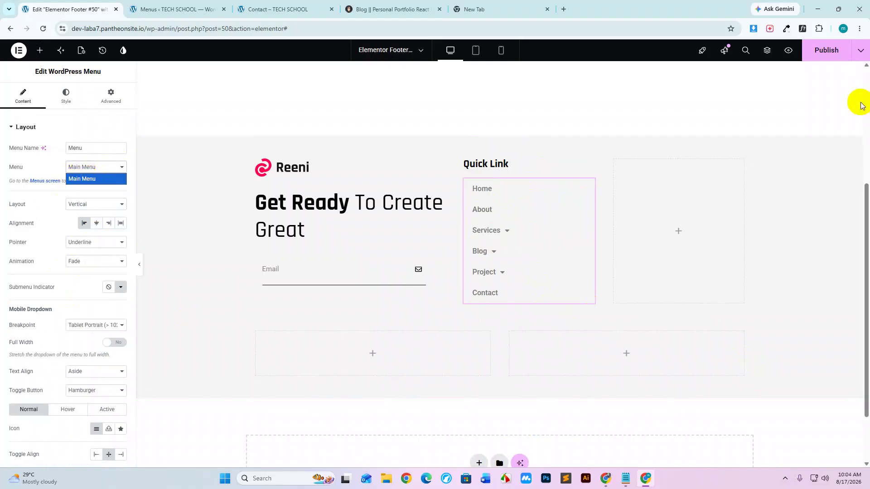
left_click(824, 50)
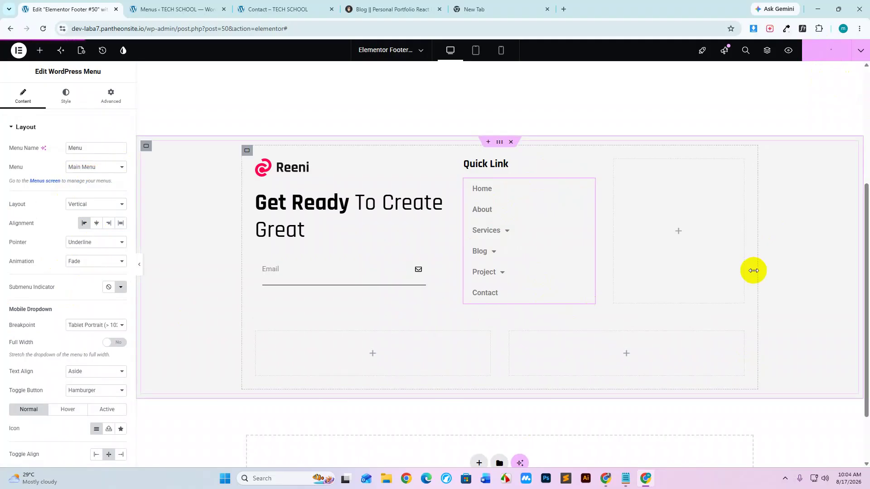
left_click(44, 29)
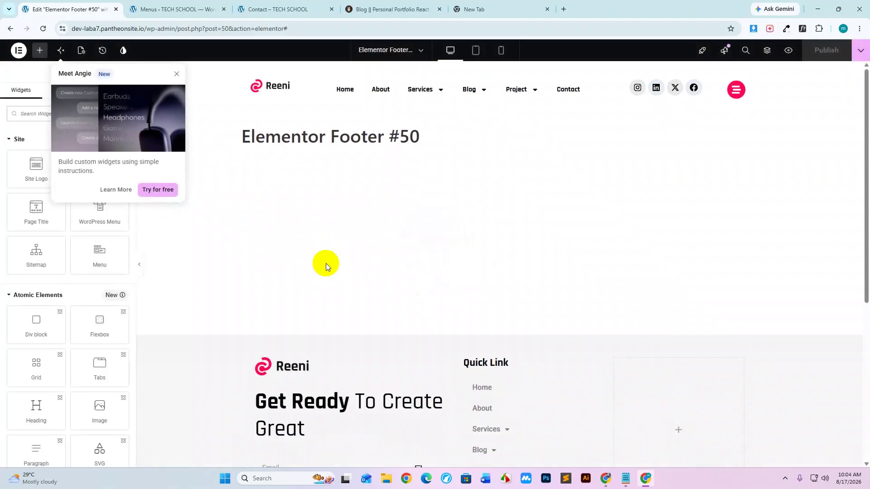
left_click(176, 76)
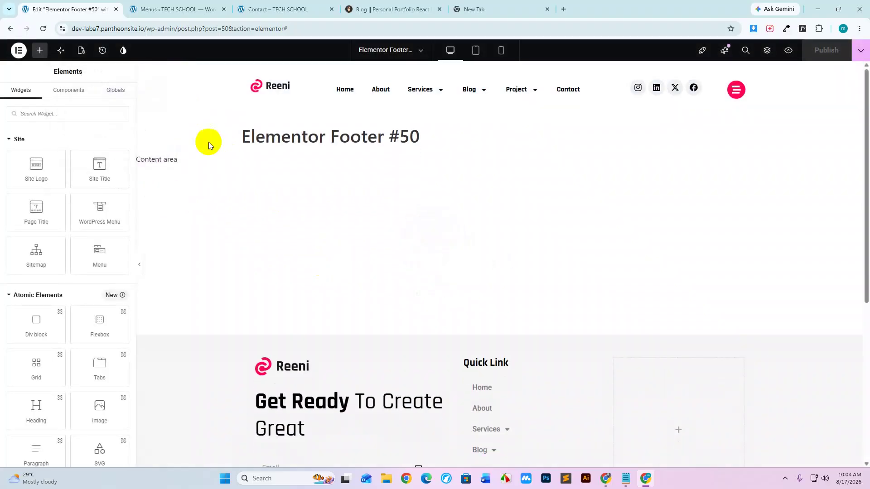
Switch the Quick Link menu widget to Footer Menu and set its pointer to None.
scroll(444, 276, "down", 5)
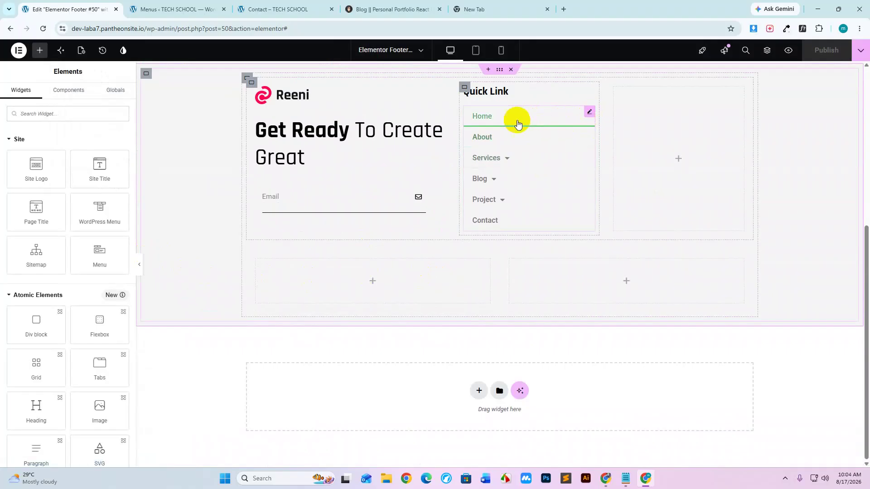
left_click(498, 119)
left_click(76, 174)
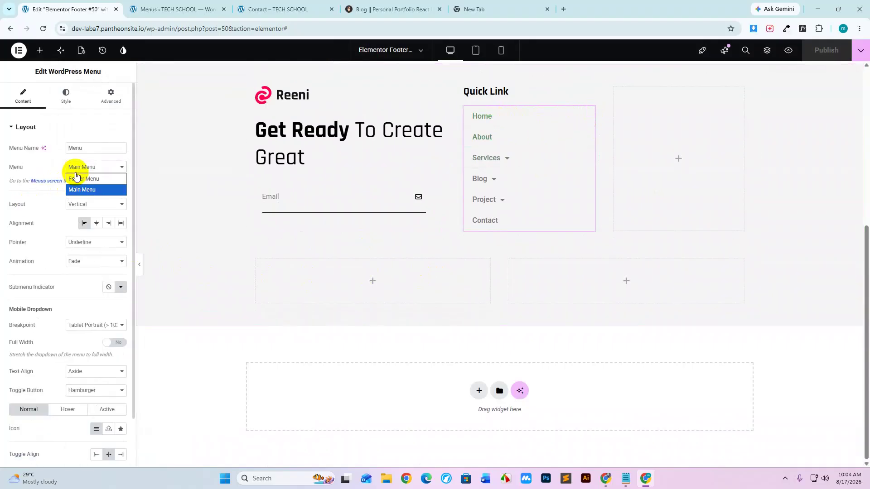
left_click(84, 179)
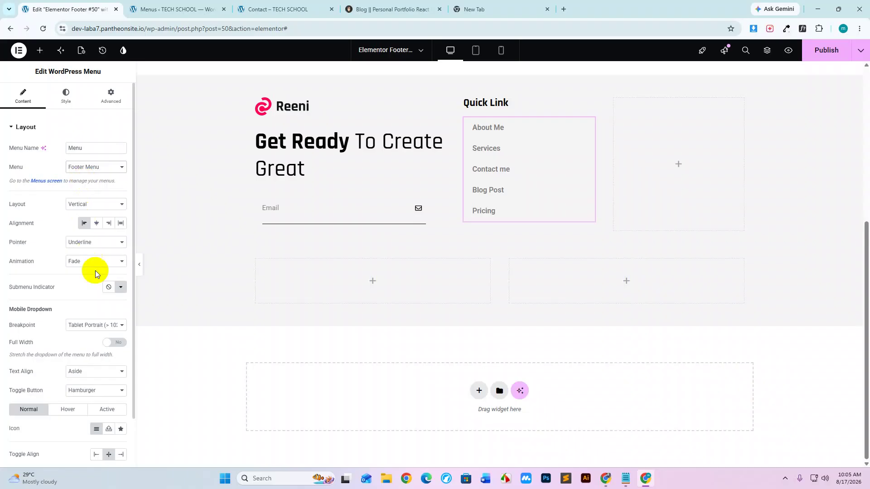
left_click(105, 243)
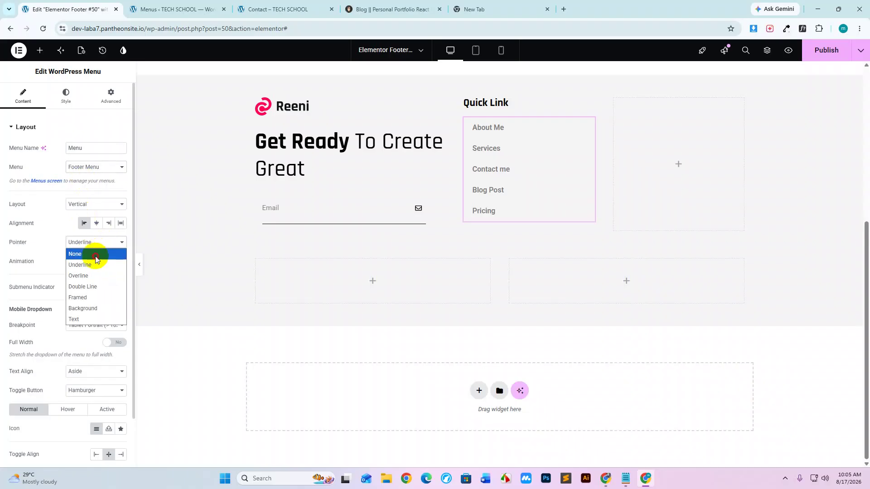
left_click(95, 254)
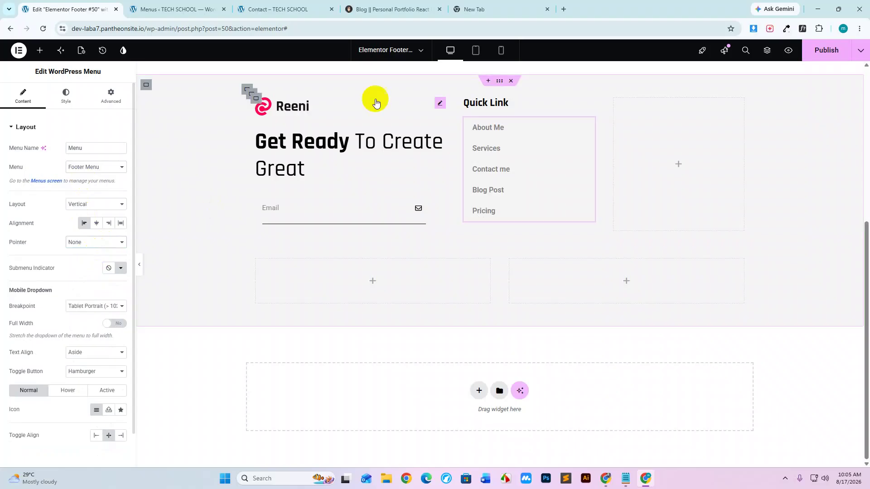
On the reference Reeni blog page, inspect the font of the footer's About Me link with WhatFont.
left_click(375, 5)
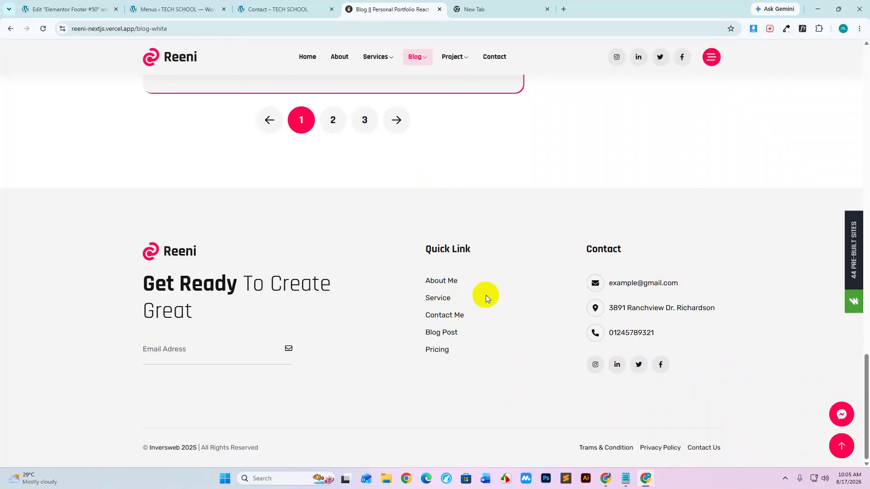
left_click(802, 28)
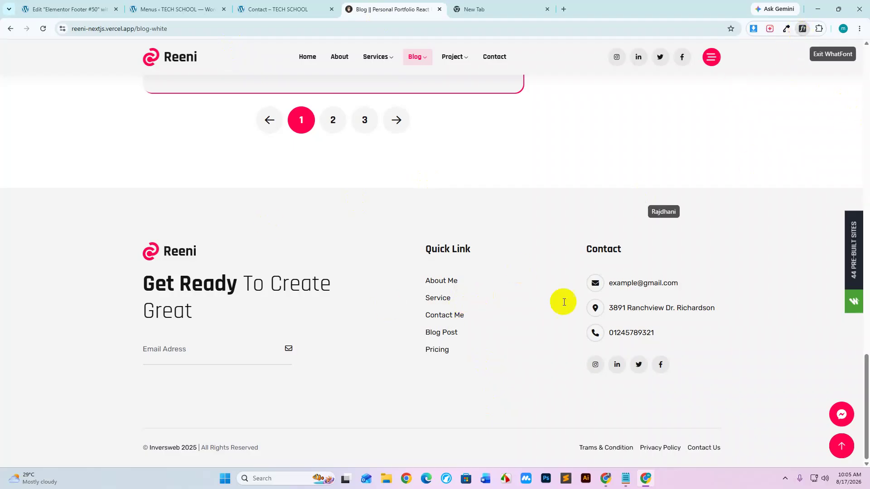
left_click(442, 283)
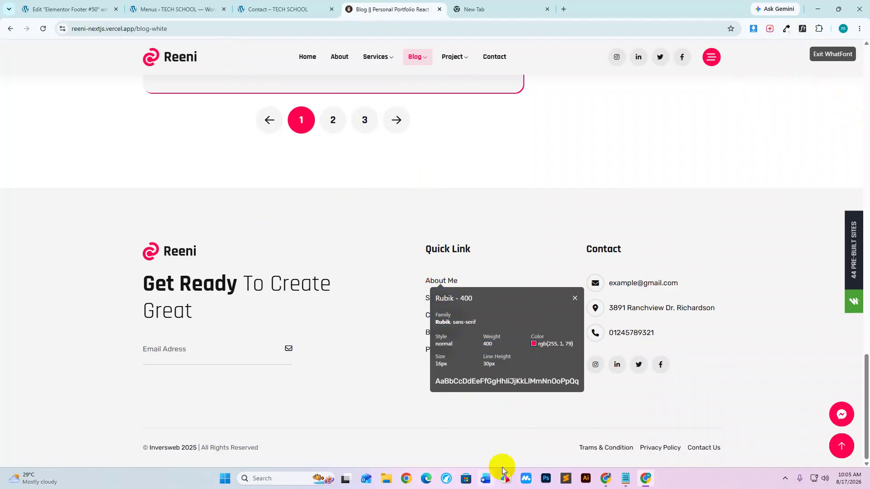
left_click(574, 298)
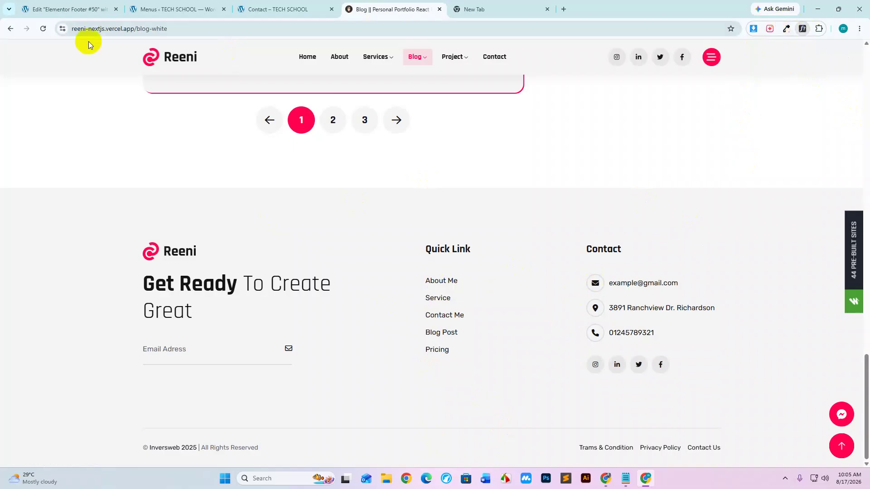
Back in the Elementor footer, set the Quick Link menu typography to Rubik, size 16 px, weight 400 (Normal).
left_click(86, 11)
left_click(72, 111)
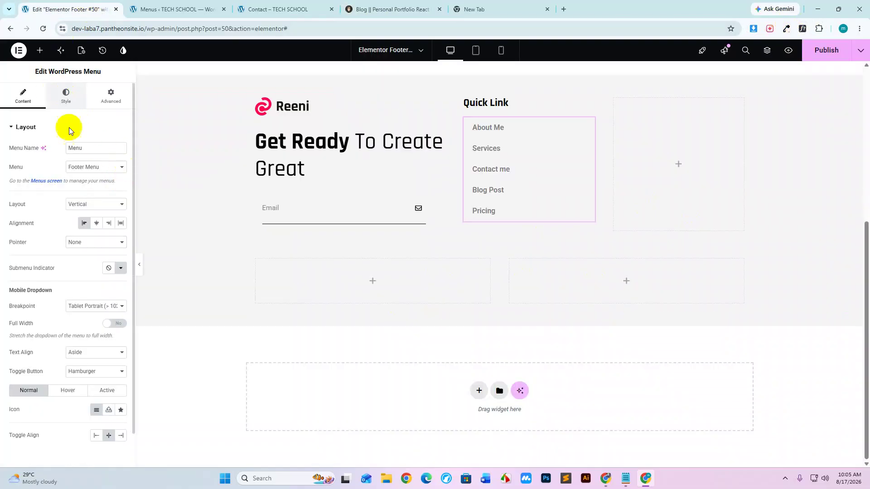
left_click(120, 148)
left_click(98, 193)
type("rub")
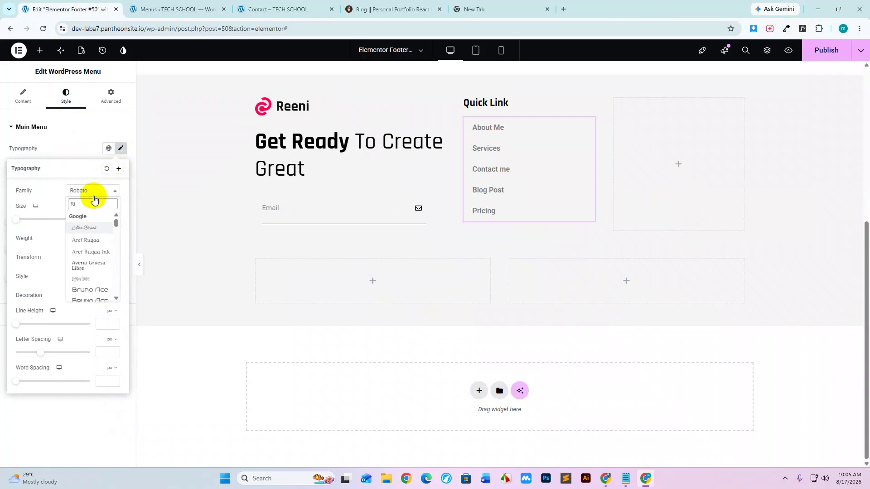
left_click(91, 238)
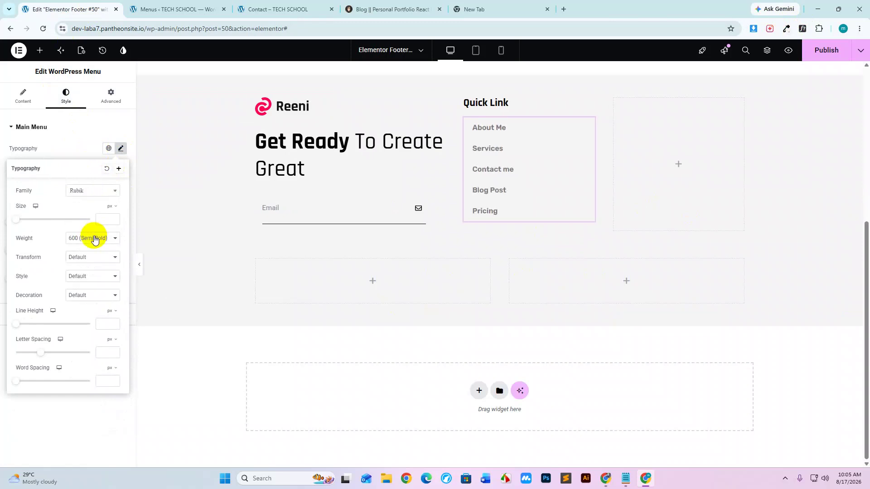
left_click(107, 221)
type("16")
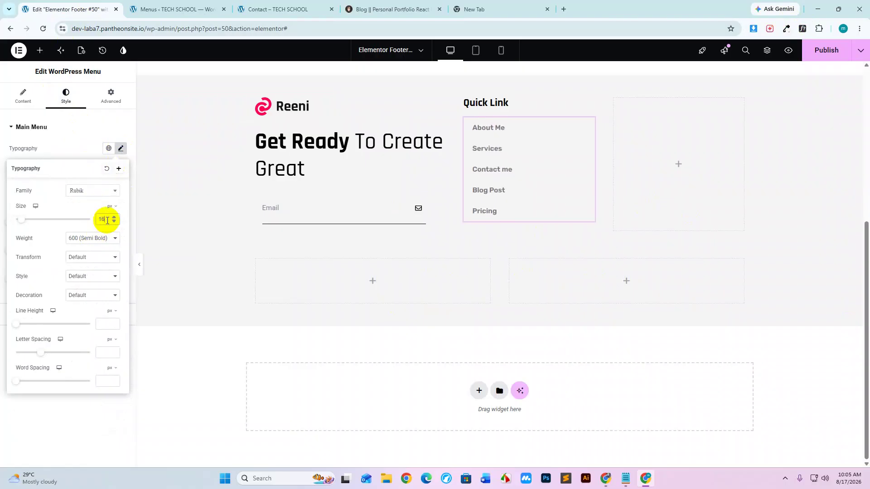
left_click(77, 242)
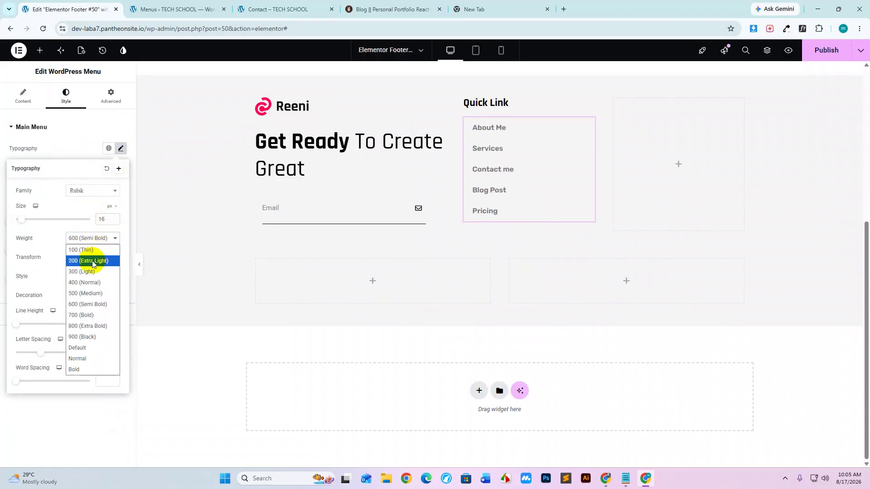
left_click(86, 283)
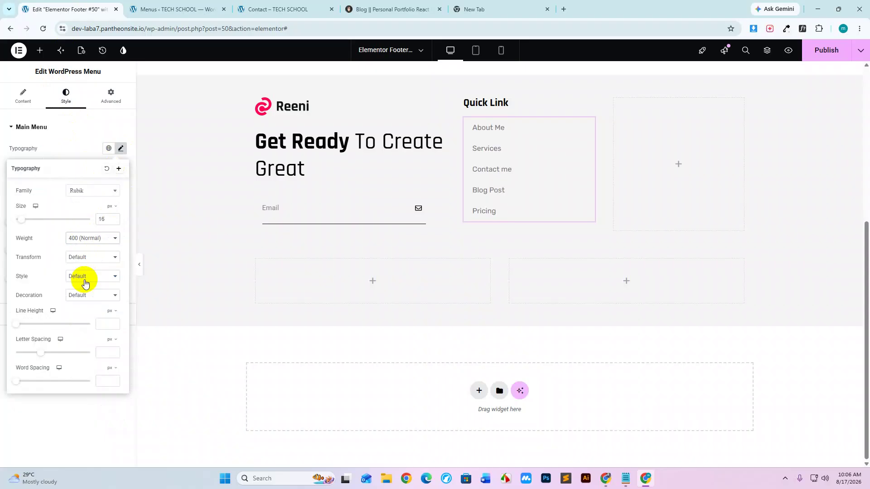
left_click(121, 148)
Compare with the reference footer's link colour and set the Quick Link menu's normal text colour to #000000.
left_click(380, 9)
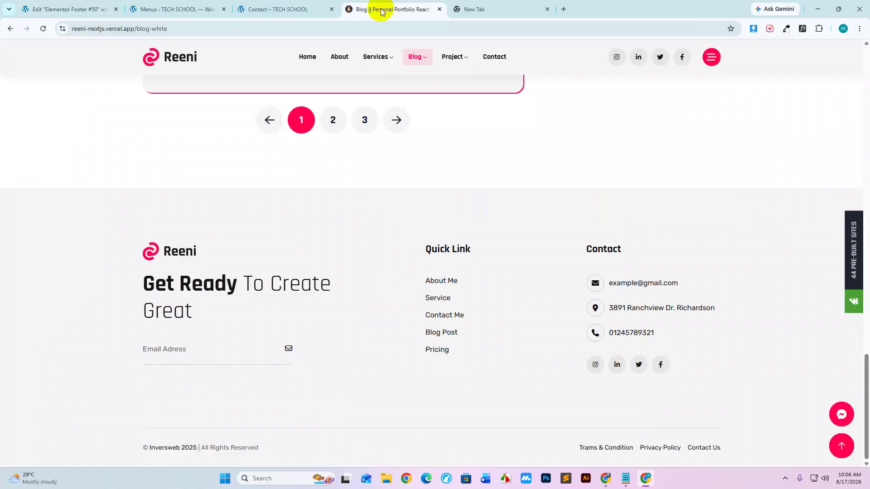
left_click(68, 10)
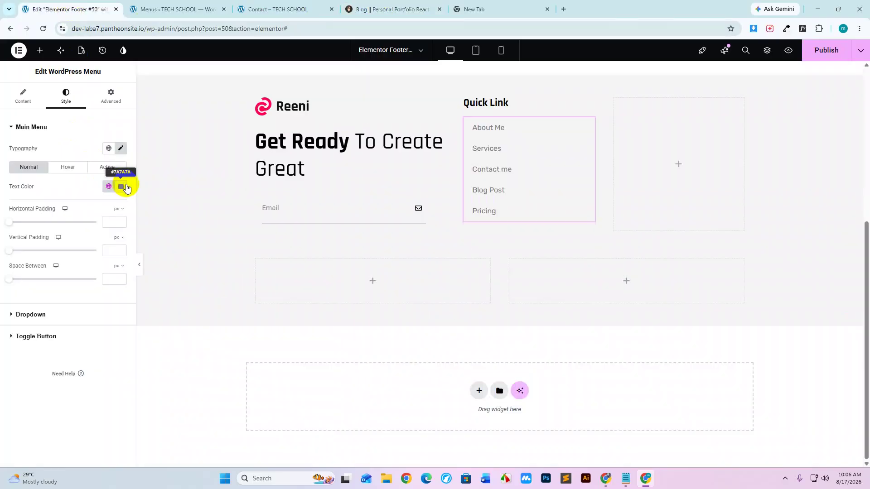
left_click(120, 188)
left_click_drag(116, 244, 53, 323)
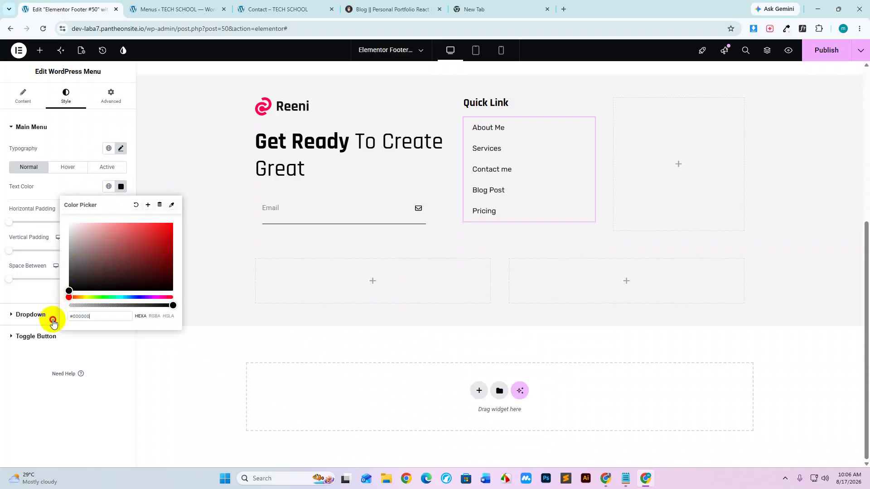
left_click(120, 184)
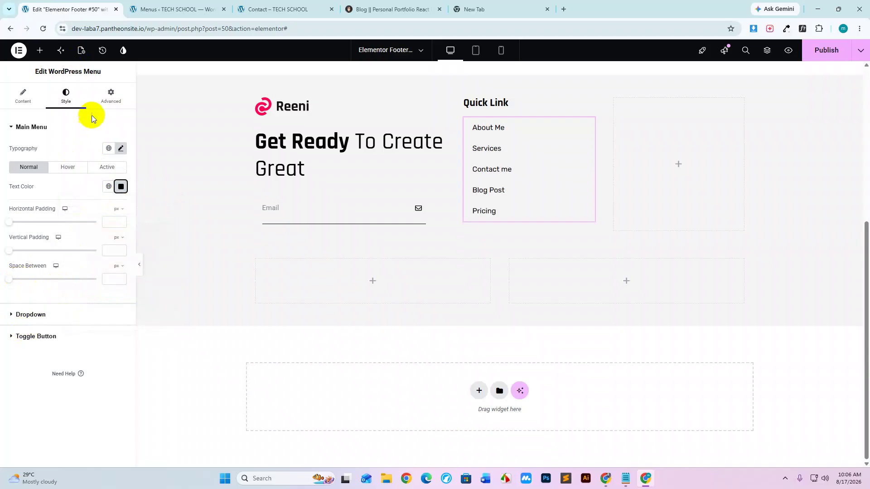
Set the line height of the Quick Link menu's typography to 14 px.
left_click(121, 149)
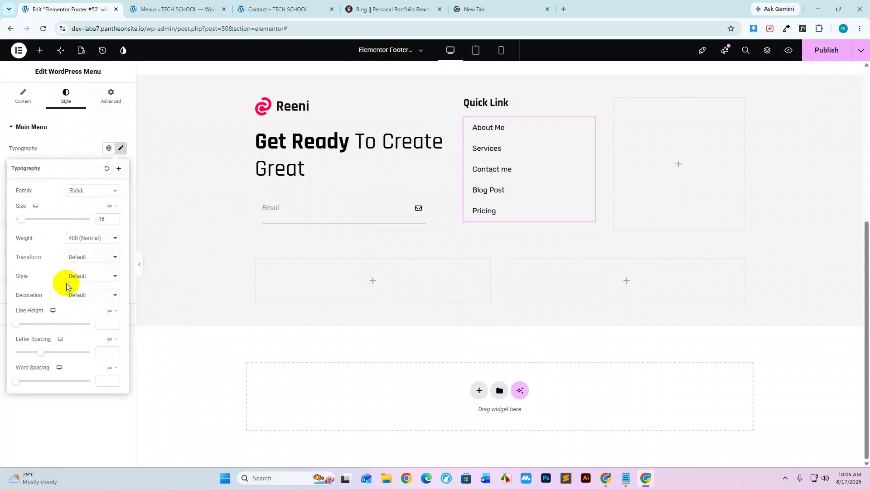
left_click_drag(18, 328, 28, 331)
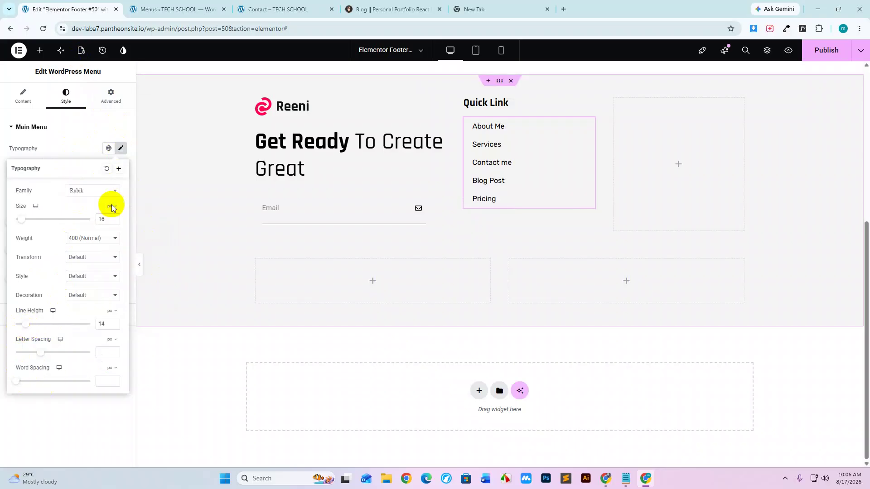
left_click(22, 97)
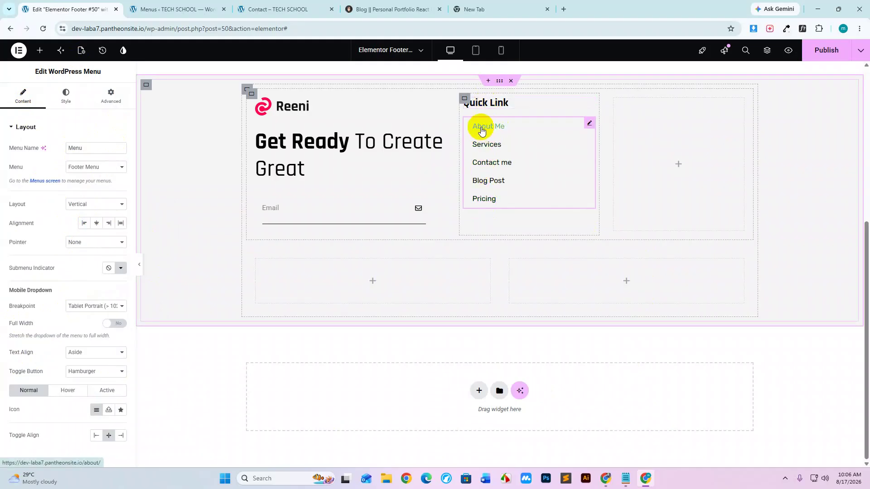
On the reference Reeni page, inspect the hover colour code of the footer's About Me link with WhatFont.
left_click(373, 10)
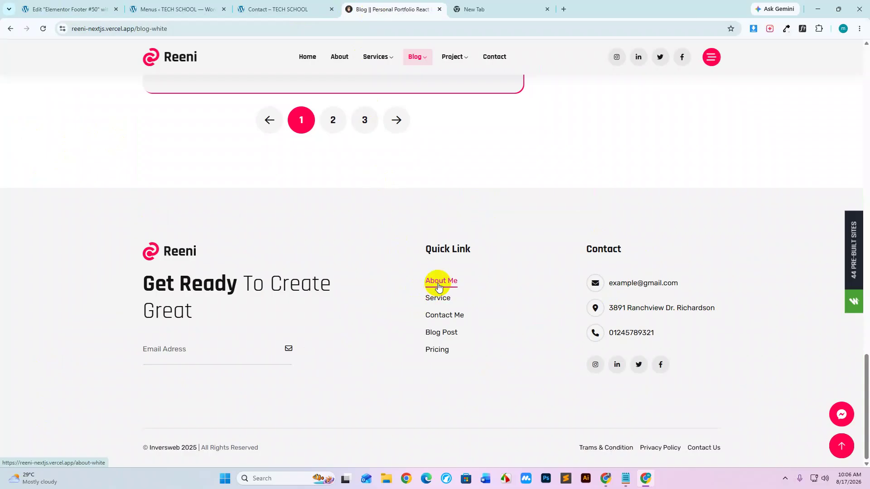
left_click(801, 33)
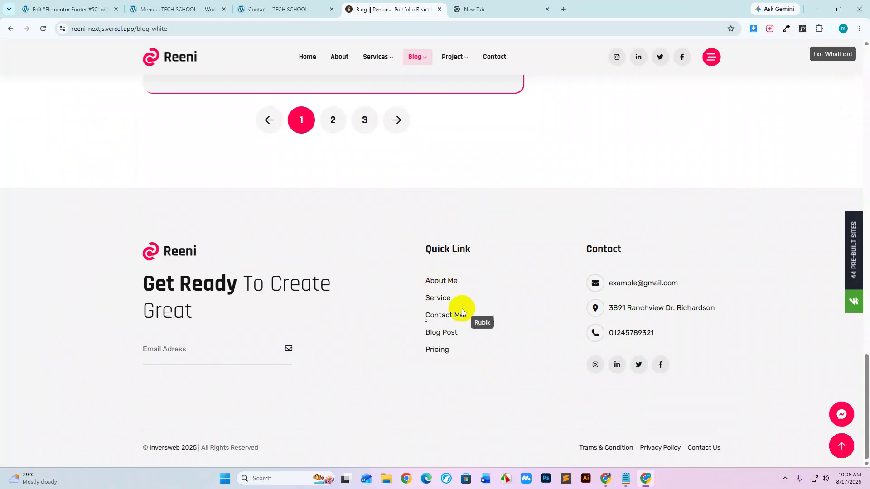
left_click(438, 283)
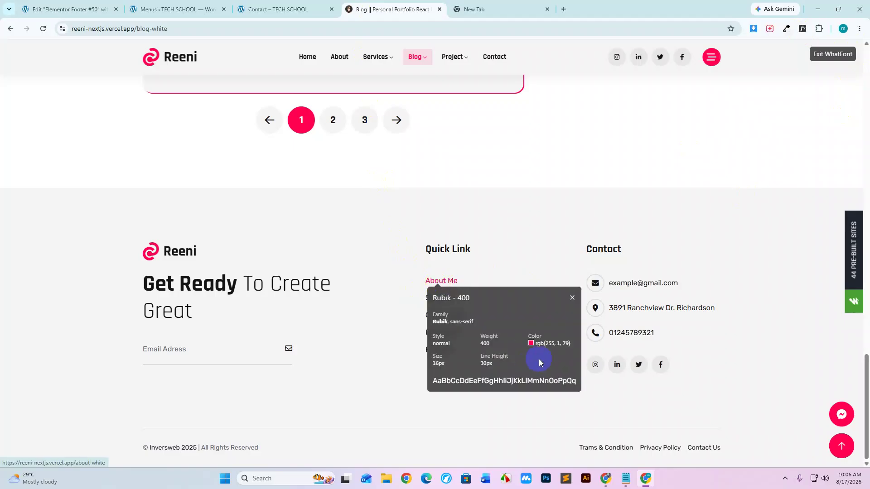
mouse_move(541, 343)
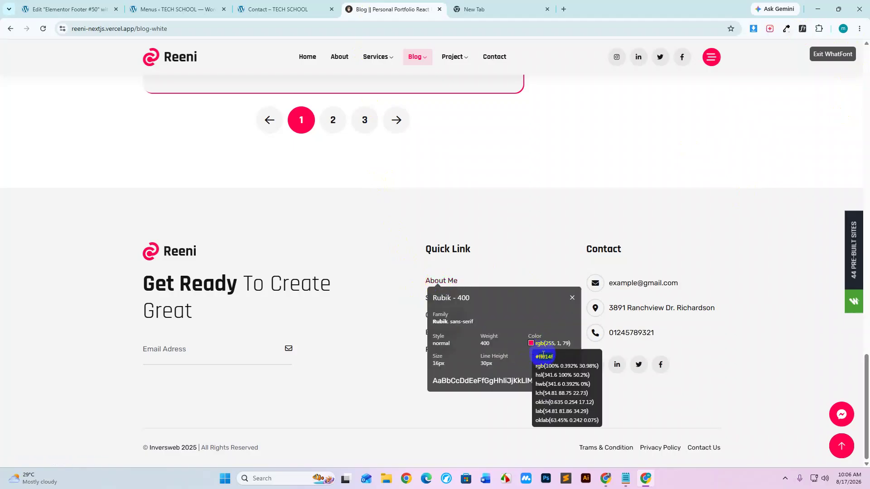
Return to the Elementor footer and set the Quick Link menu's normal text colour to ff014f.
left_click(25, 10)
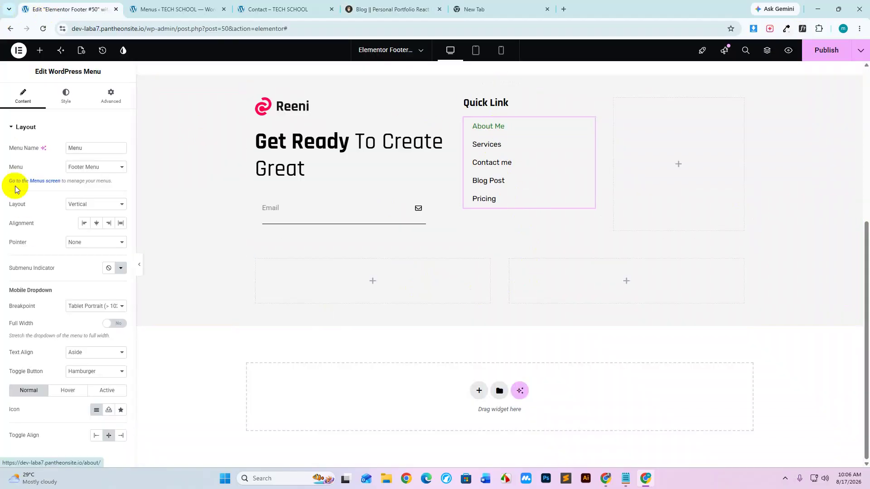
left_click(66, 98)
left_click(121, 186)
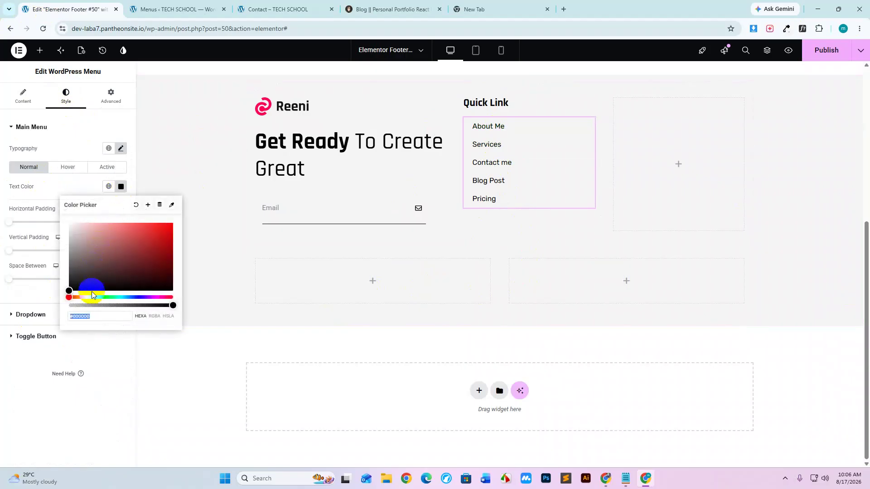
type("ff014f")
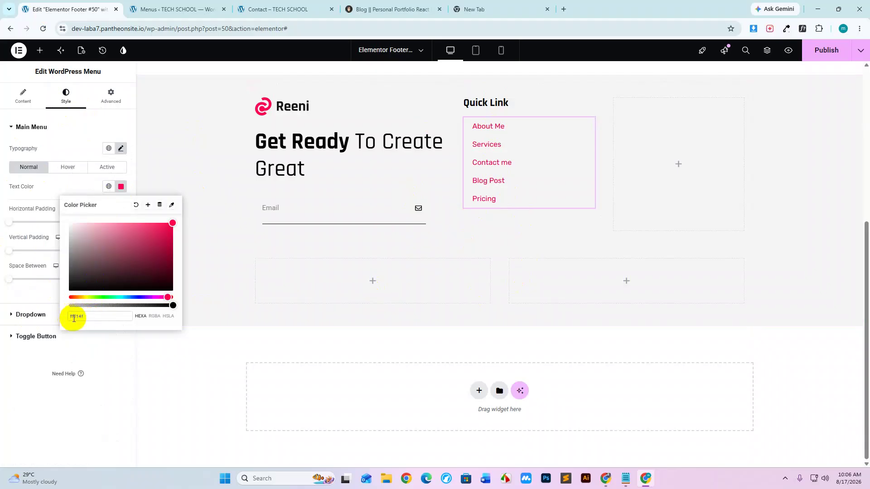
Copy the colour code ff014f and set the Quick Link menu's normal text colour back to #000000.
left_click(74, 317)
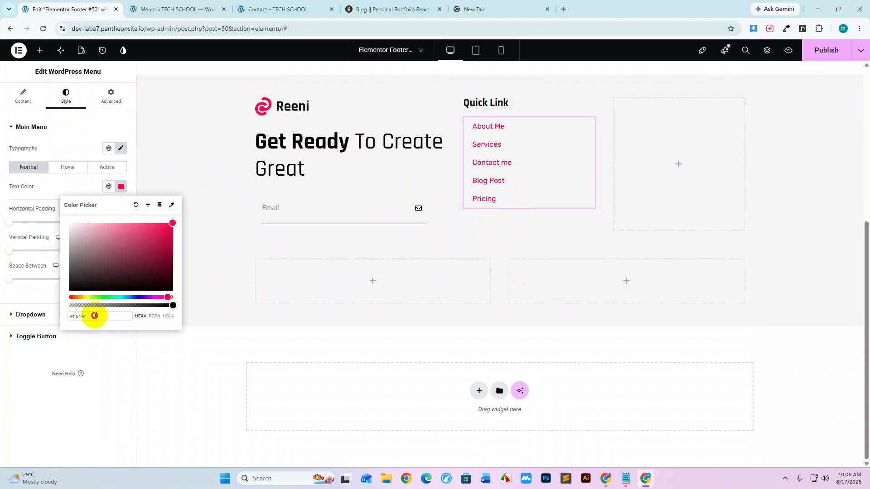
left_click_drag(94, 316, 58, 320)
key("ctrl+c")
left_click_drag(71, 288, 61, 303)
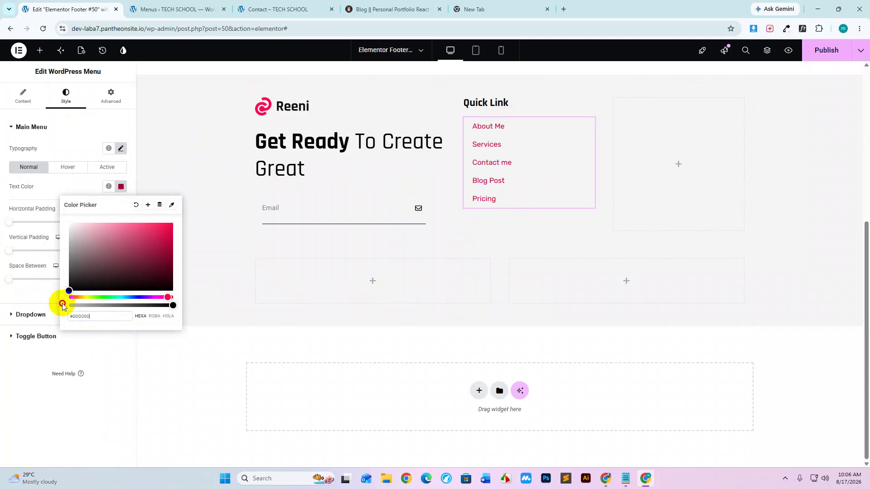
left_click(122, 186)
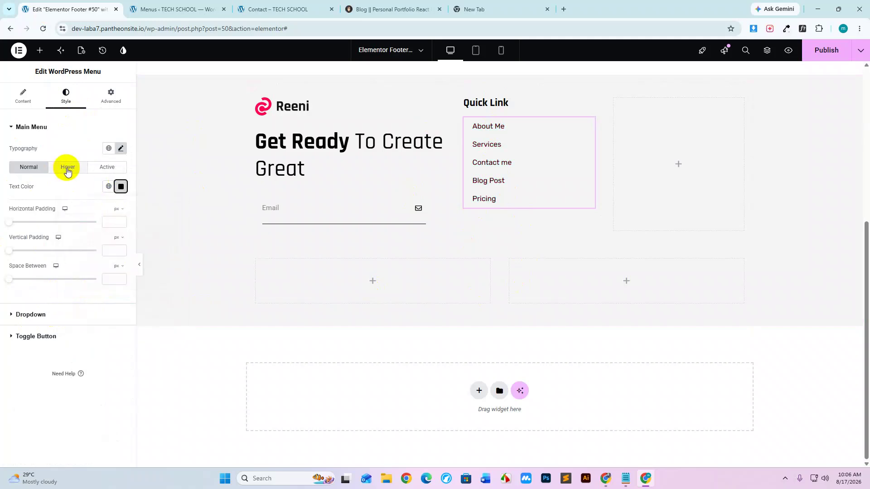
Set the Quick Link menu's hover text colour to #ff014f.
left_click(120, 186)
key("ctrl+v")
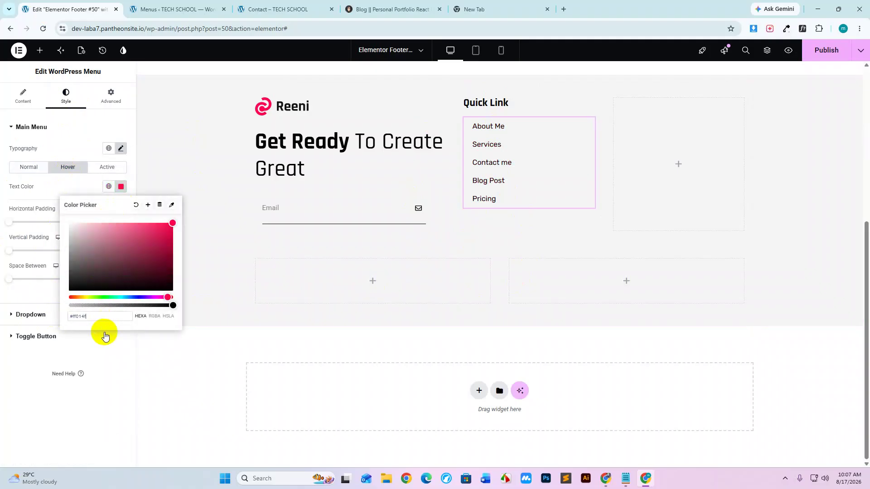
left_click(169, 308)
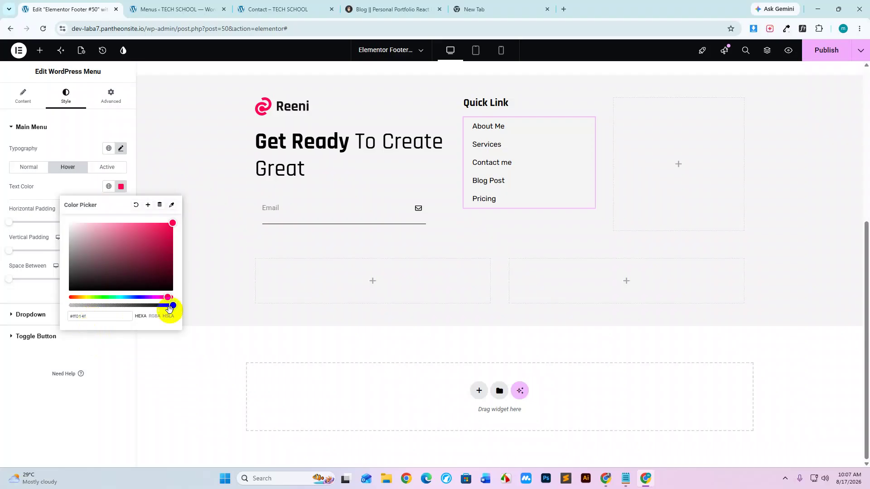
left_click(122, 192)
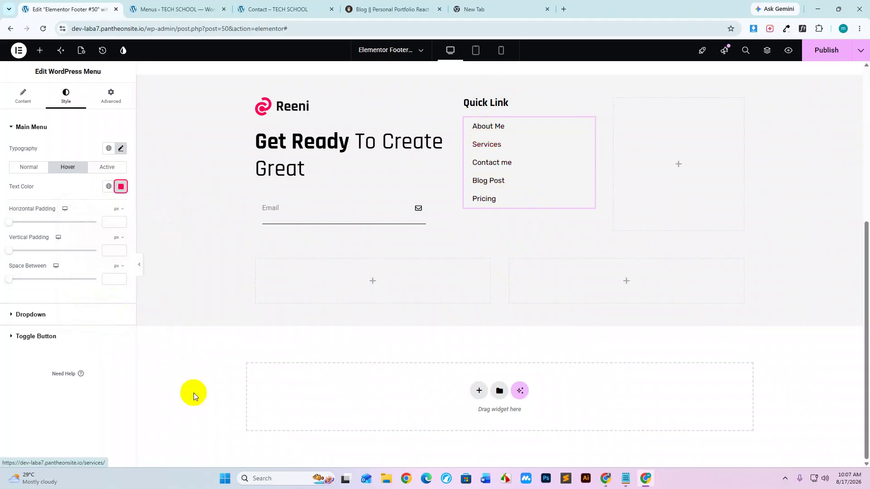
Set the Quick Link menu's pointer to Underline with the Slide animation.
left_click(24, 99)
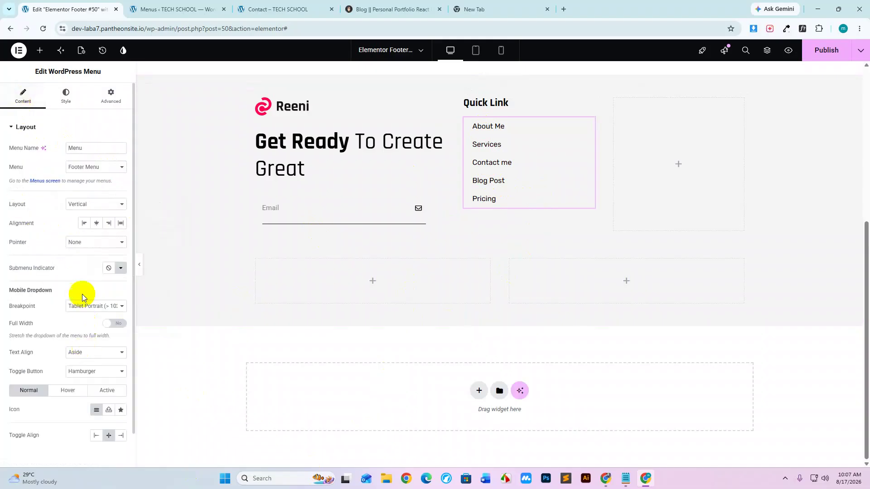
left_click(81, 243)
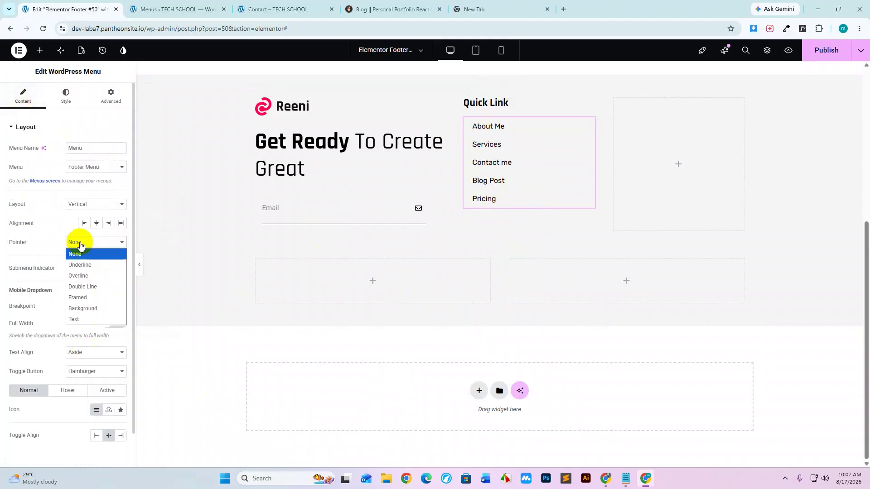
left_click(86, 265)
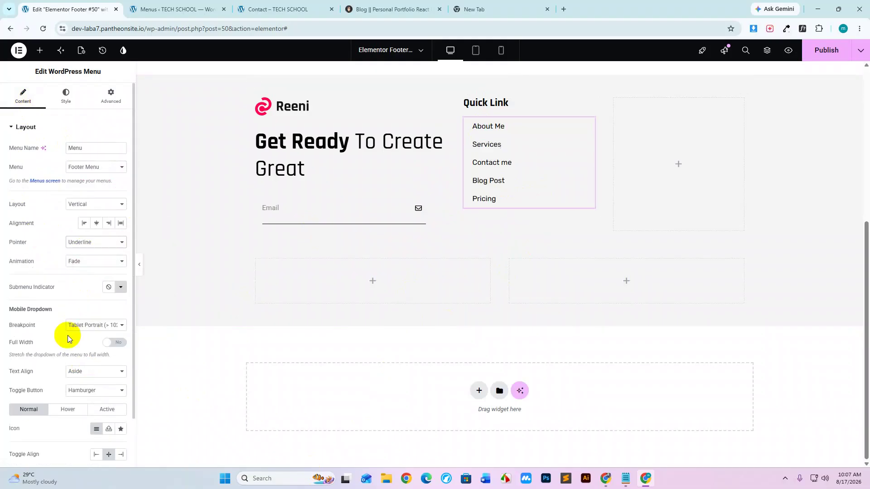
left_click(79, 263)
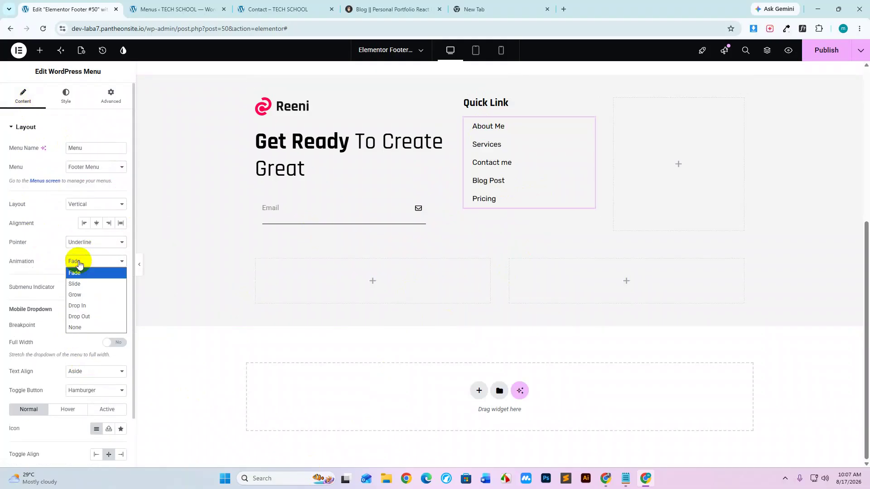
left_click(81, 284)
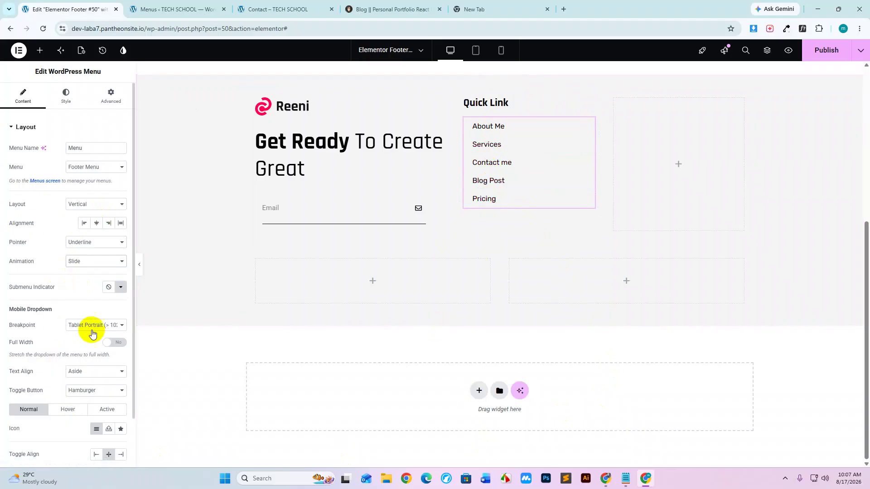
Set the Quick Link menu's hover pointer colour to #FF014F, matching its hover text colour.
left_click(70, 97)
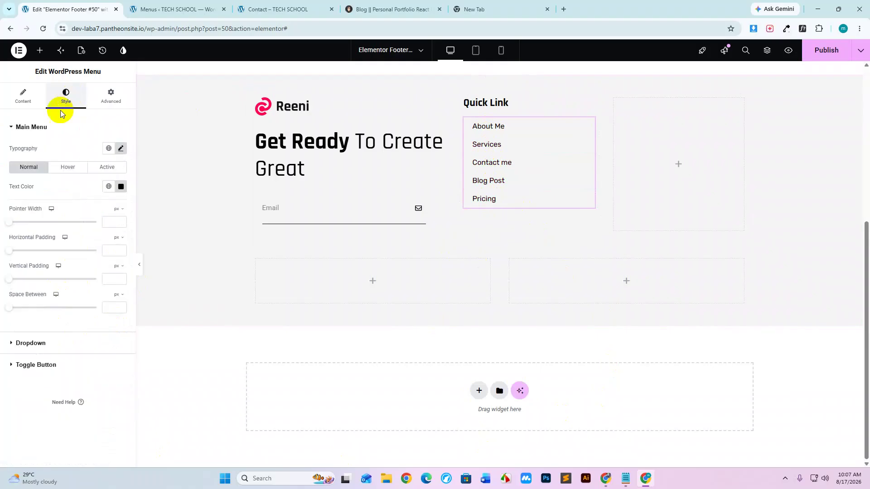
left_click(68, 168)
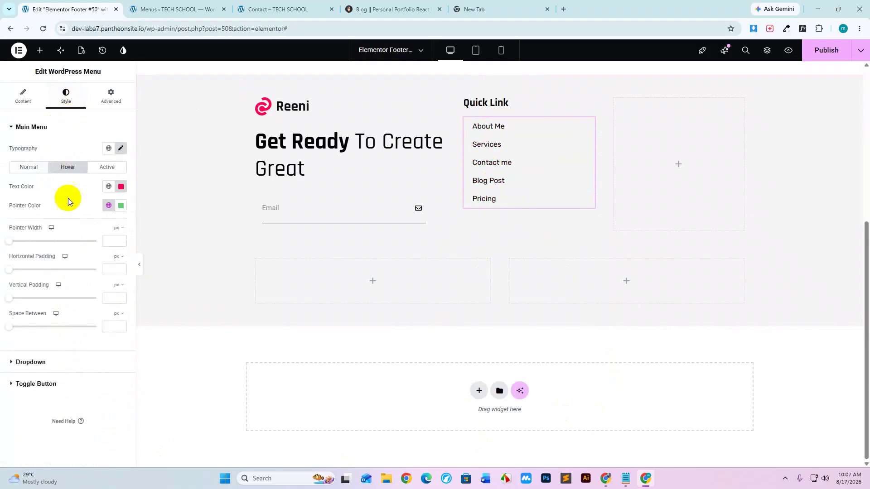
left_click(121, 208)
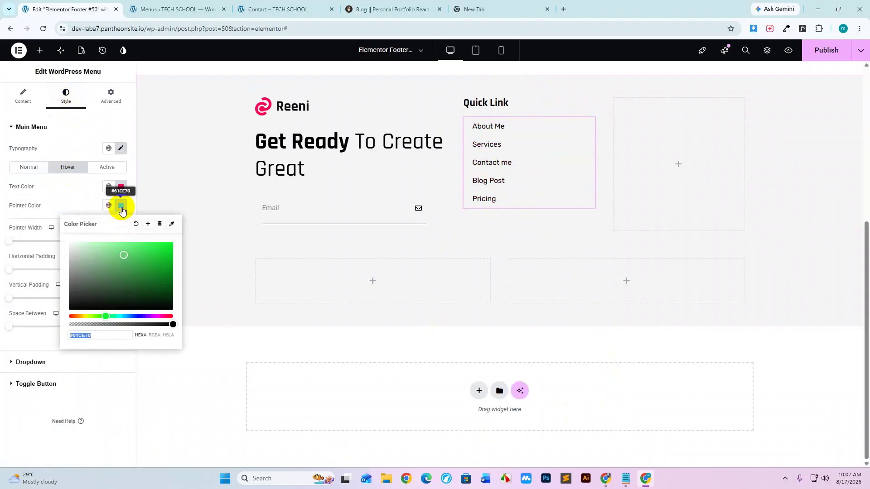
left_click(121, 186)
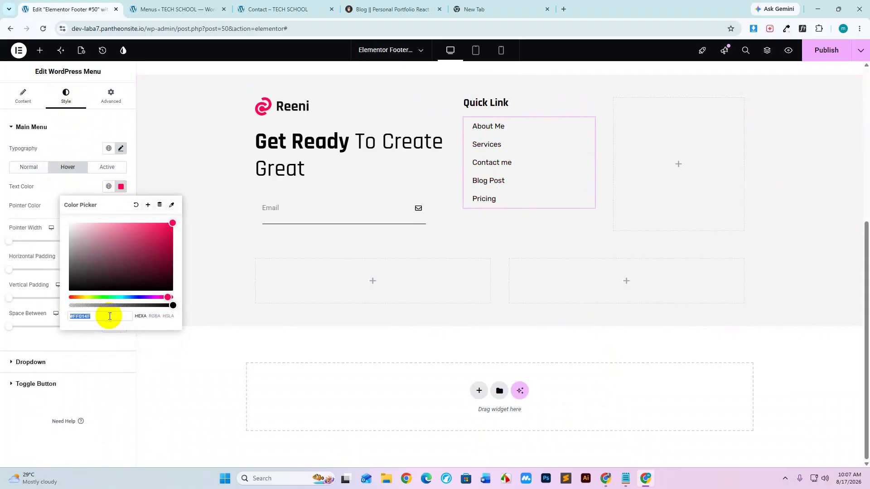
left_click(121, 186)
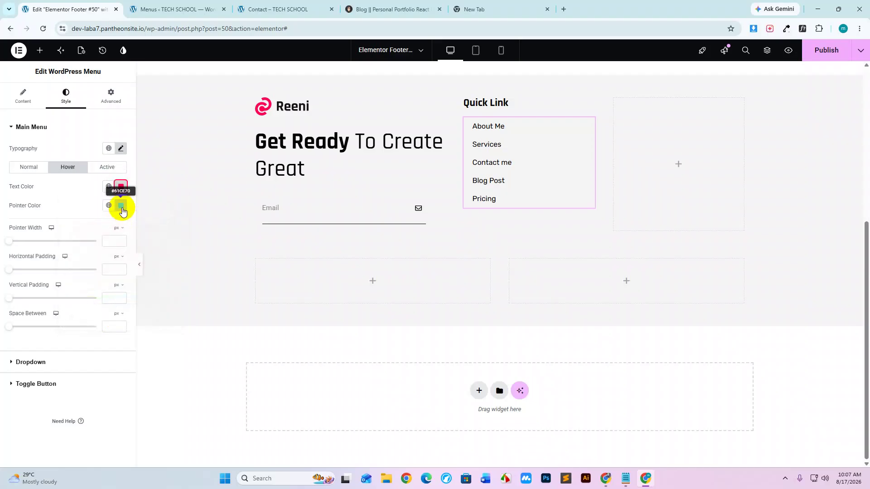
left_click(121, 208)
type("#FF014F")
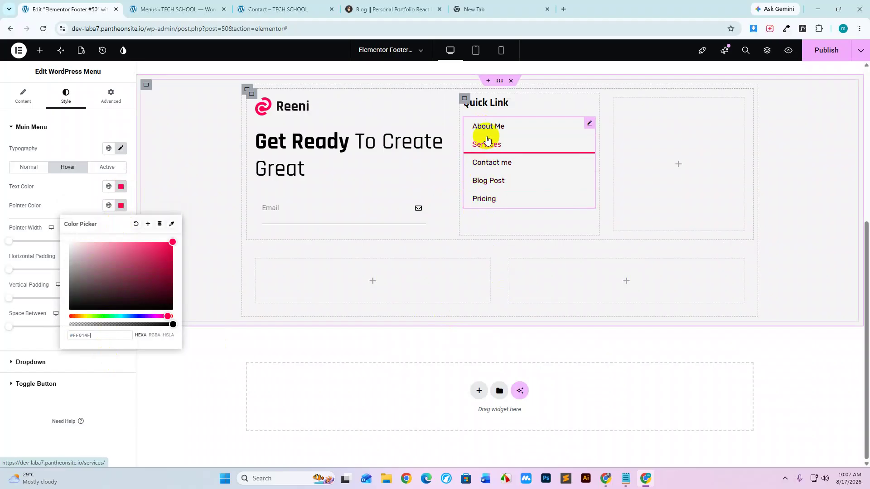
Compare the link hover underline with the reference Reeni footer with WhatFont turned off, and publish the Elementor footer.
left_click(369, 9)
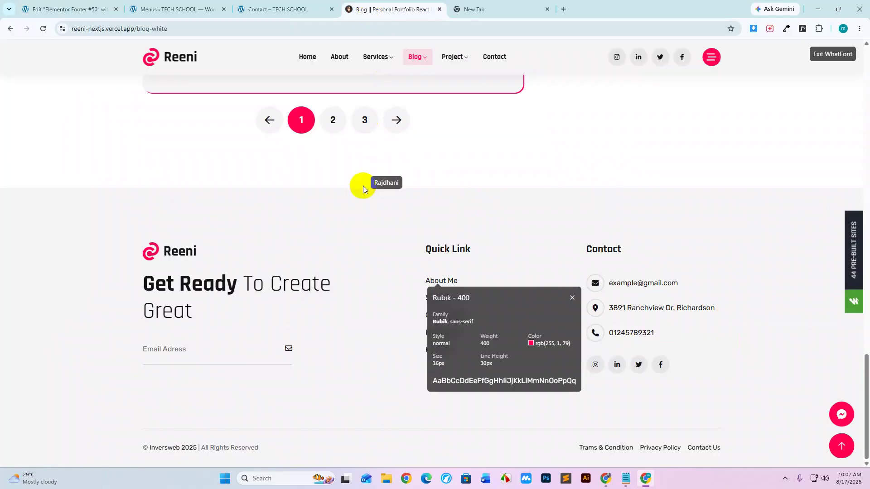
left_click(803, 29)
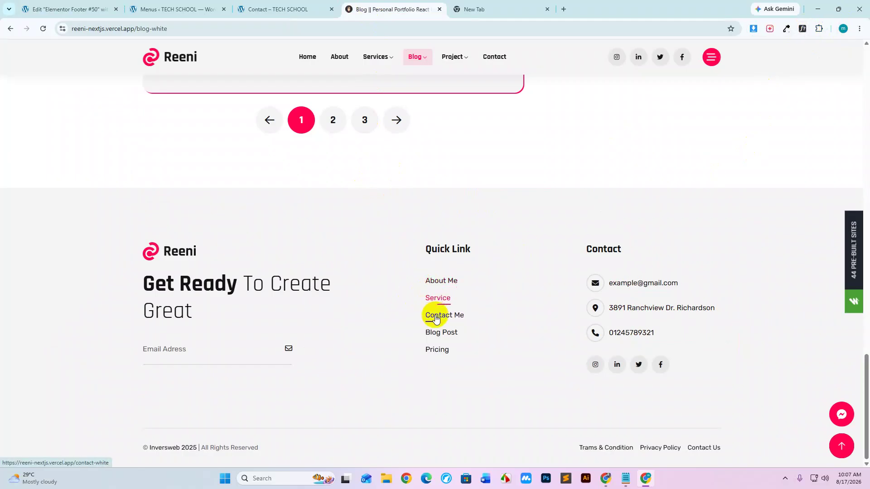
left_click(79, 18)
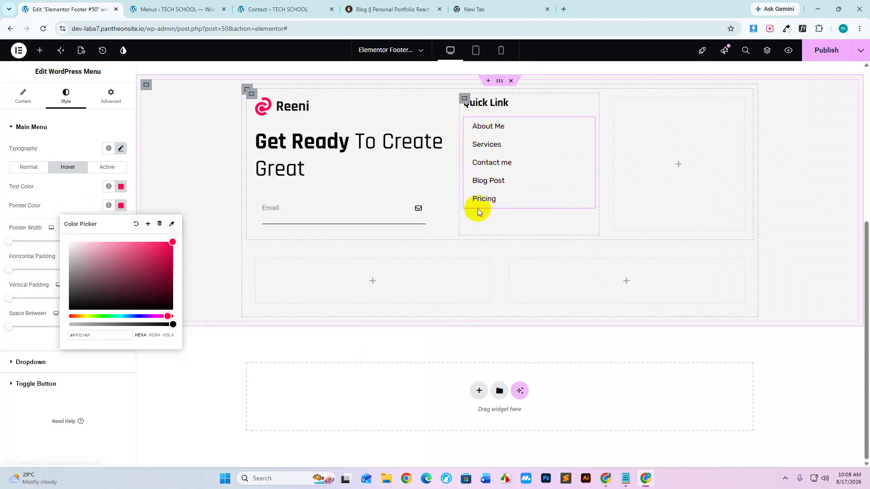
left_click(654, 156)
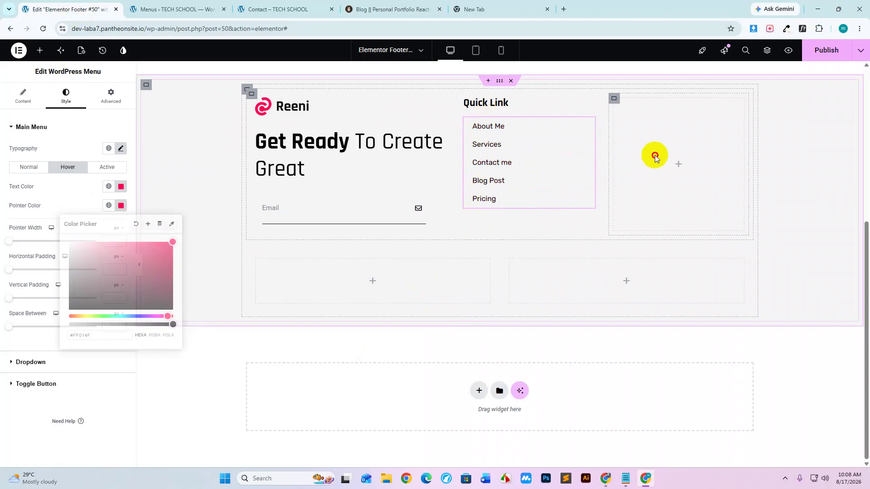
left_click(822, 54)
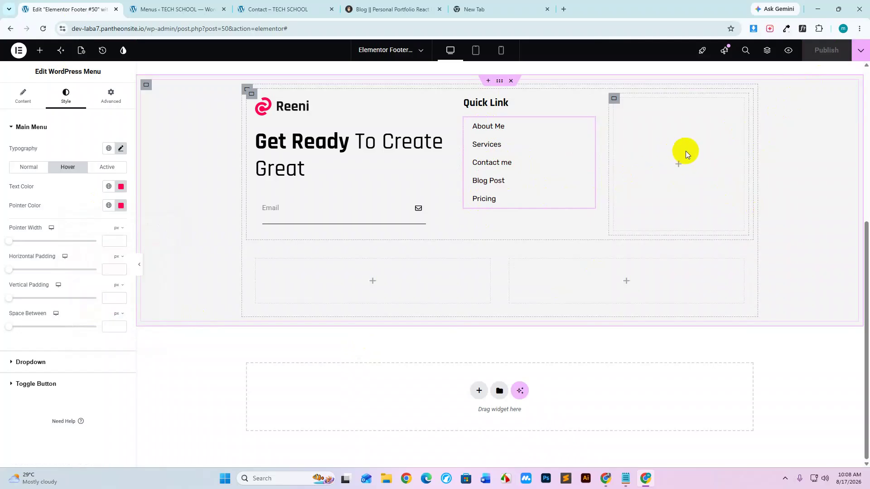
Check the Contact heading on the reference page and add a Heading widget titled "Contact" to the footer's empty third column.
left_click(392, 7)
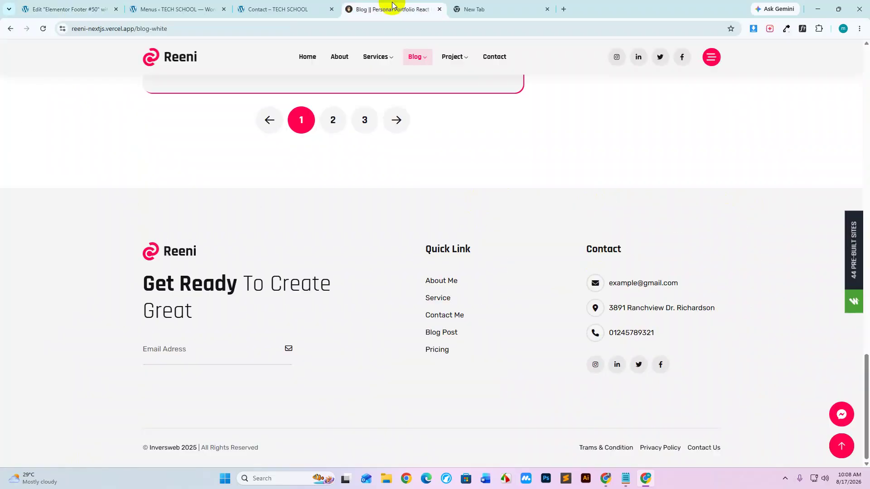
double_click(601, 247)
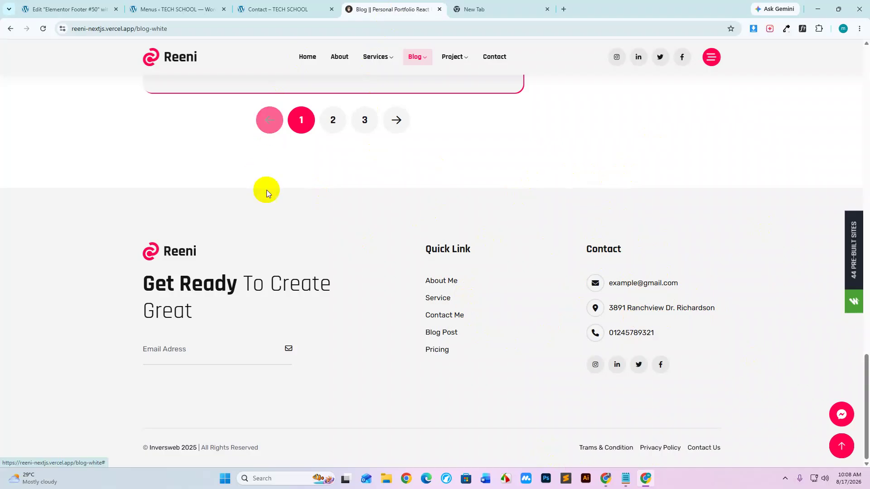
left_click(68, 8)
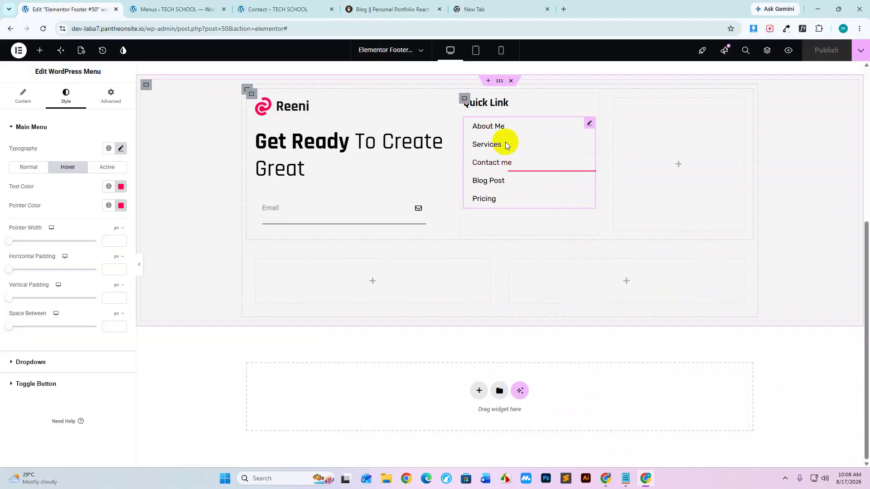
left_click(39, 50)
scroll(50, 272, "down", 6)
scroll(53, 299, "down", 8)
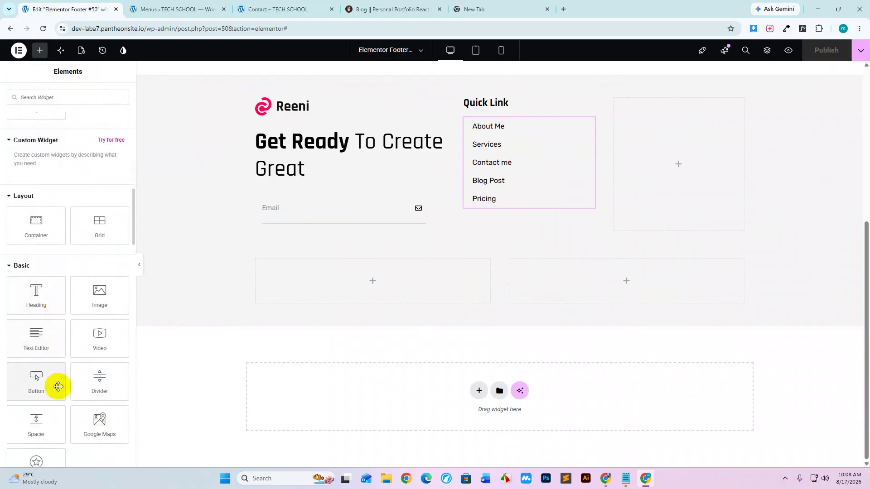
left_click_drag(35, 295, 657, 152)
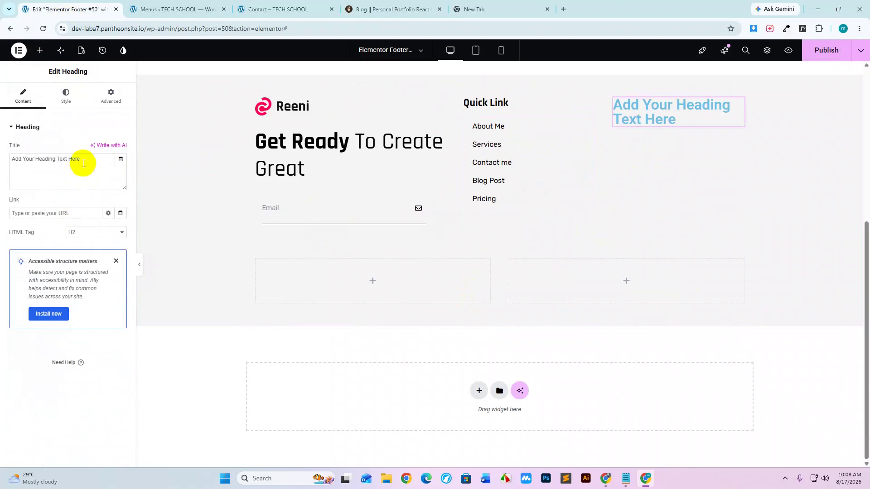
left_click_drag(83, 163, 2, 164)
type("Contact")
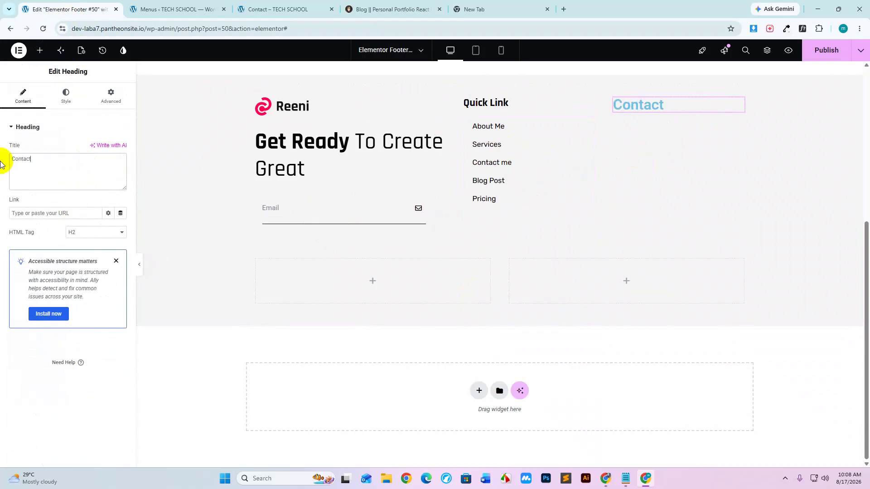
Copy the Quick Link heading's style and paste it onto the Contact heading.
right_click(503, 105)
left_click(519, 150)
left_click(641, 109)
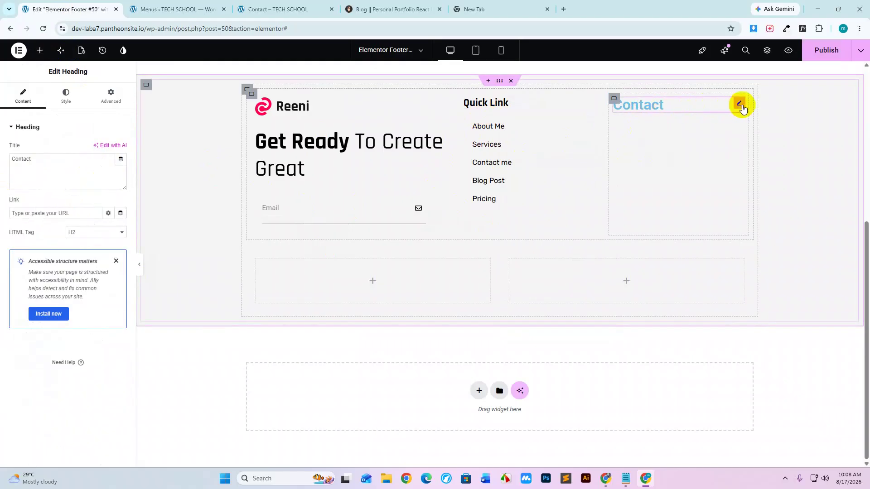
right_click(736, 106)
left_click(765, 184)
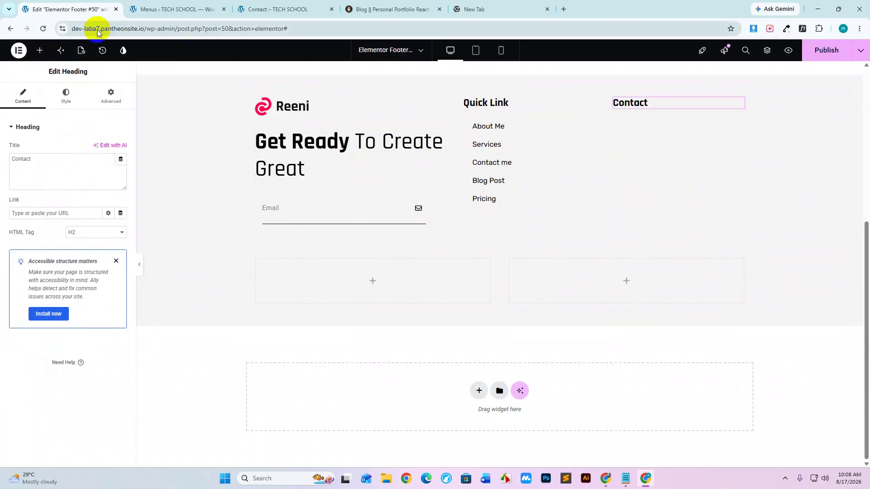
Search the widgets for "icon" and add an Icon List beneath the Contact heading.
left_click(41, 54)
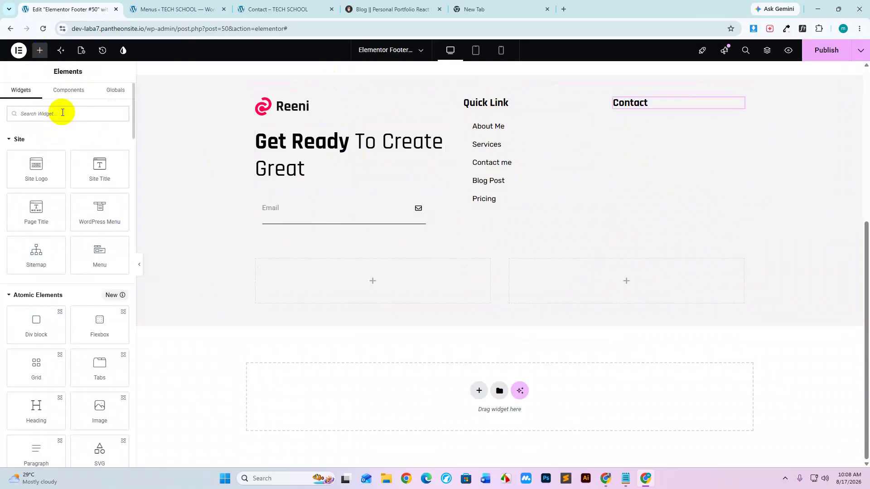
type("on")
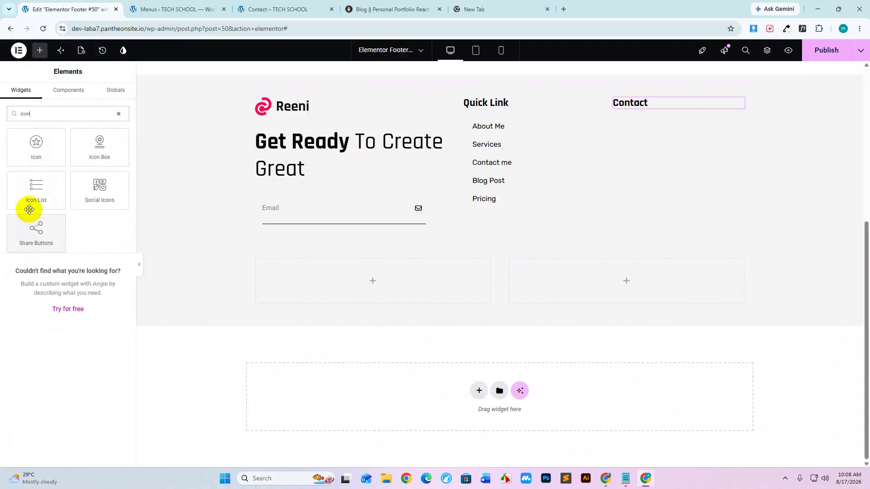
left_click_drag(33, 188, 640, 104)
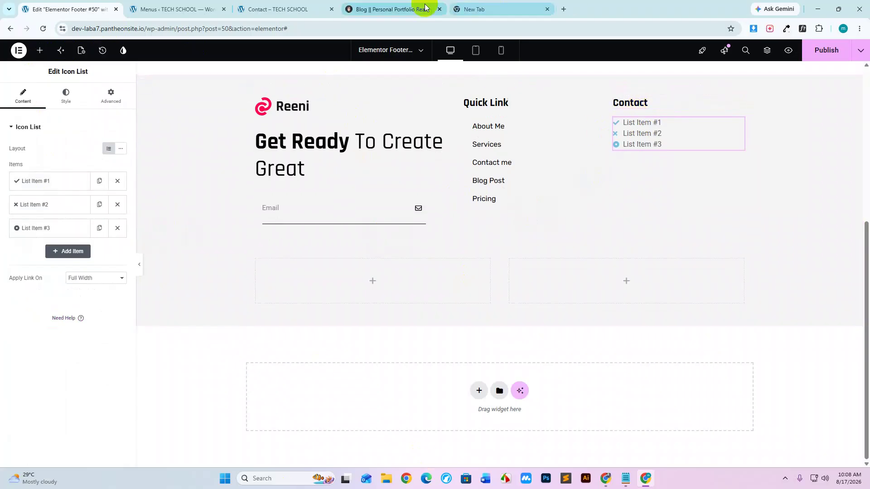
Copy the e-mail address from the reference footer's Contact column and use it as the first icon list item's text.
left_click(399, 10)
left_click_drag(678, 284, 610, 282)
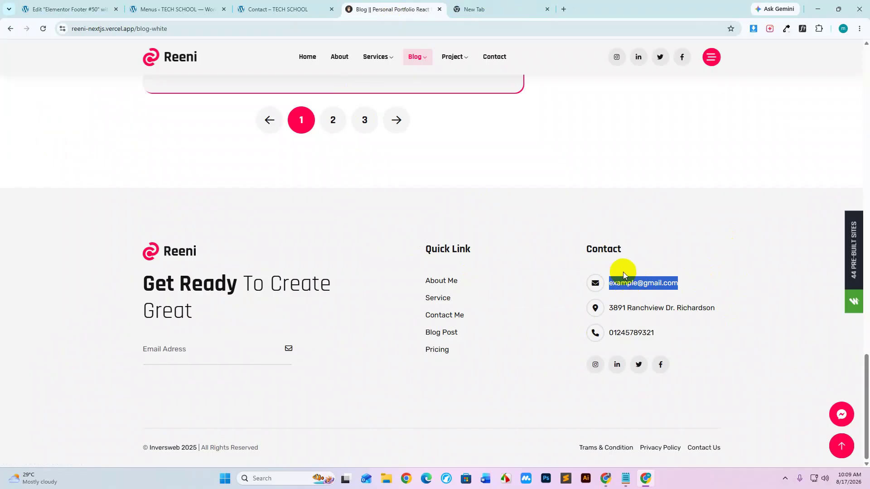
left_click(66, 9)
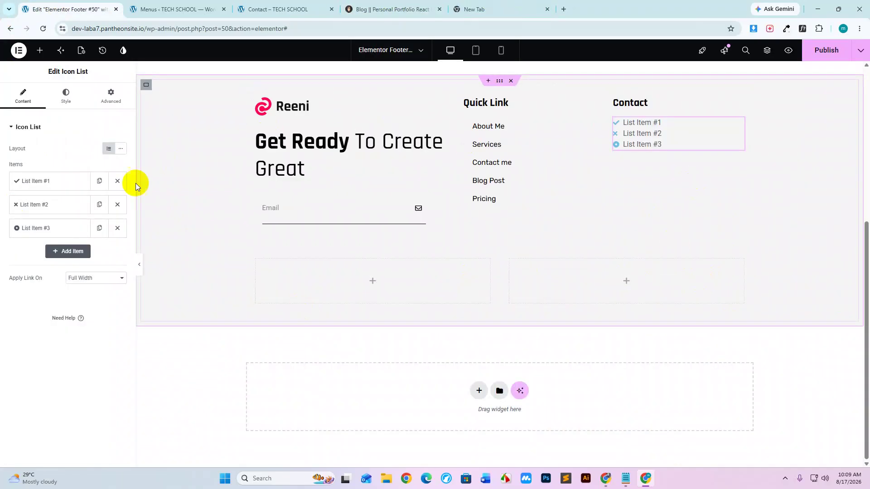
left_click(43, 182)
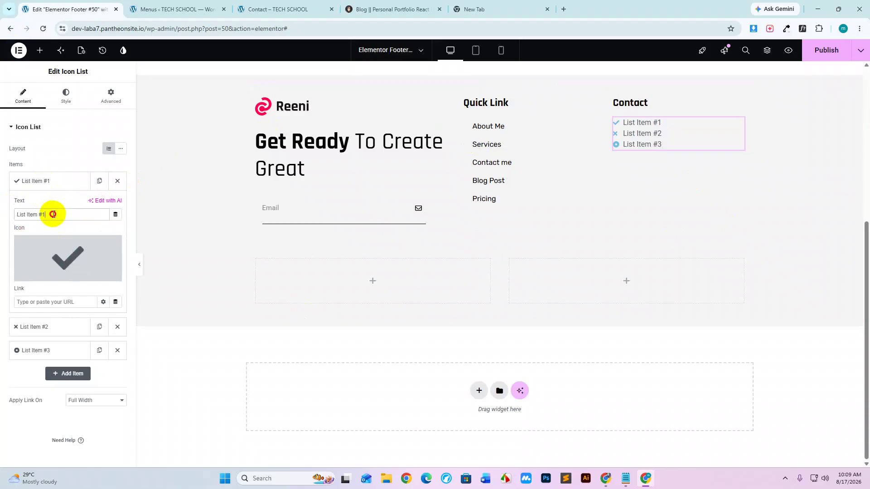
left_click_drag(53, 214, 2, 221)
key("ctrl+v")
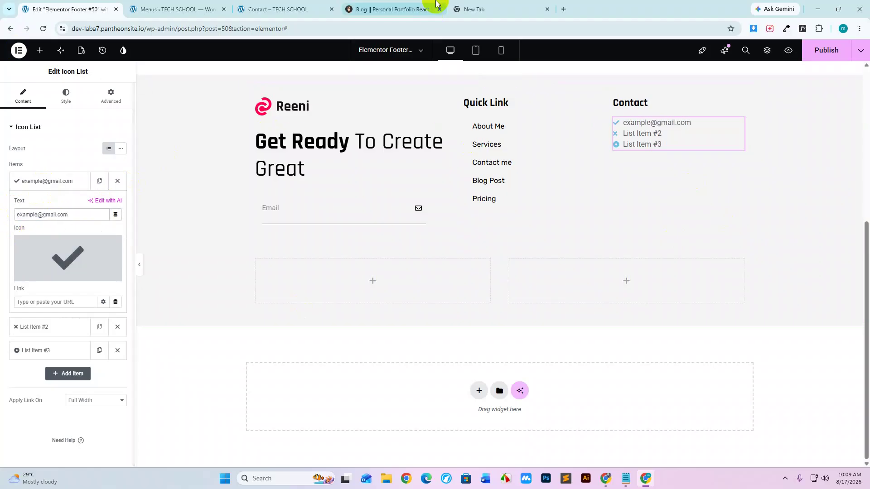
Copy the street address from the reference footer's Contact column and use it as the second icon list item's text.
left_click(376, 8)
left_click(726, 311)
left_click_drag(609, 308, 714, 305)
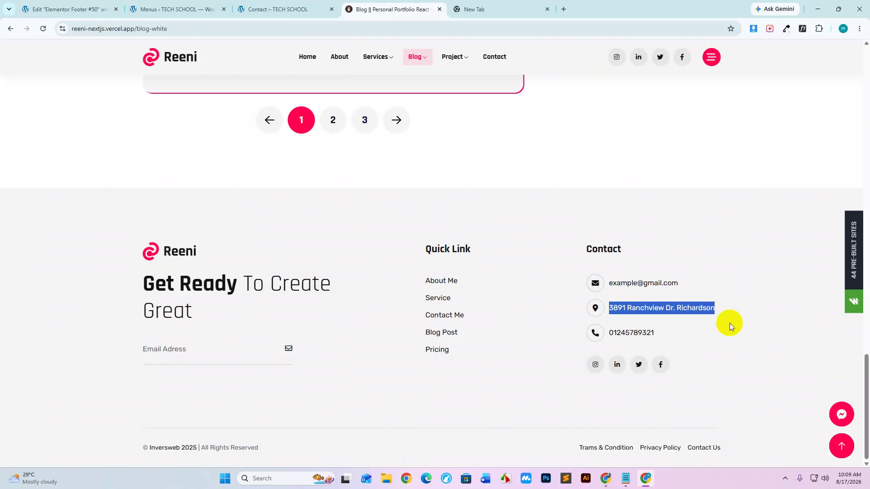
left_click(64, 8)
left_click(47, 181)
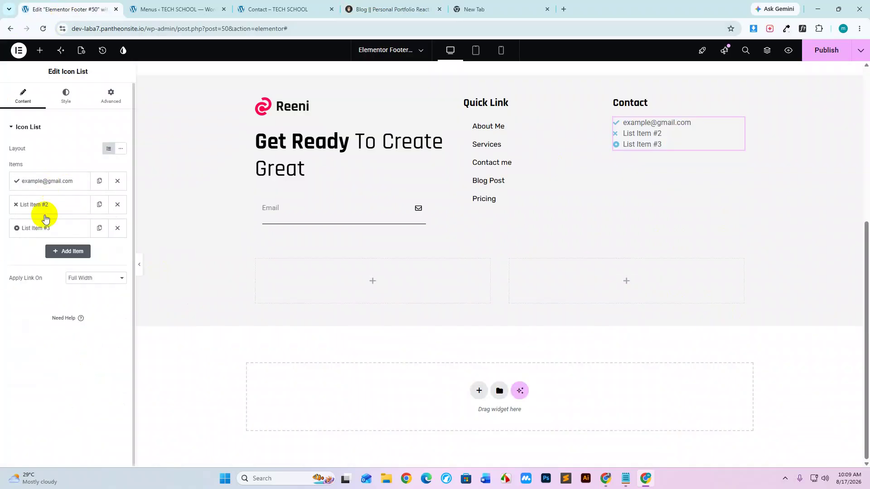
left_click(42, 204)
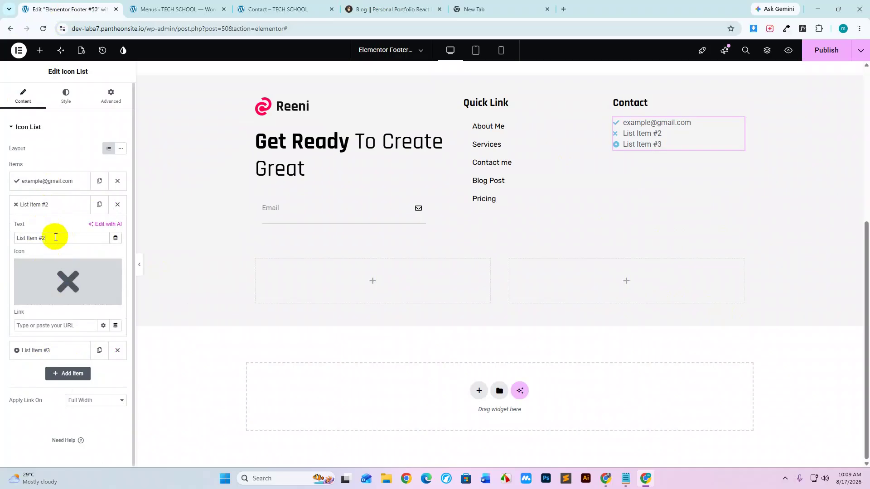
left_click_drag(54, 236, 7, 241)
key("ctrl+v")
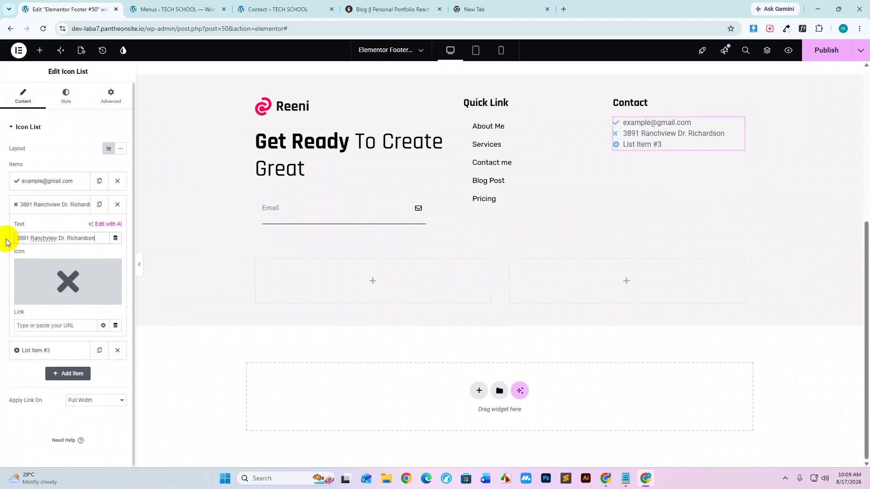
left_click(52, 203)
Copy the phone number from the reference footer's Contact column and use it as the third icon list item's text.
left_click(409, 9)
left_click_drag(673, 346, 599, 335)
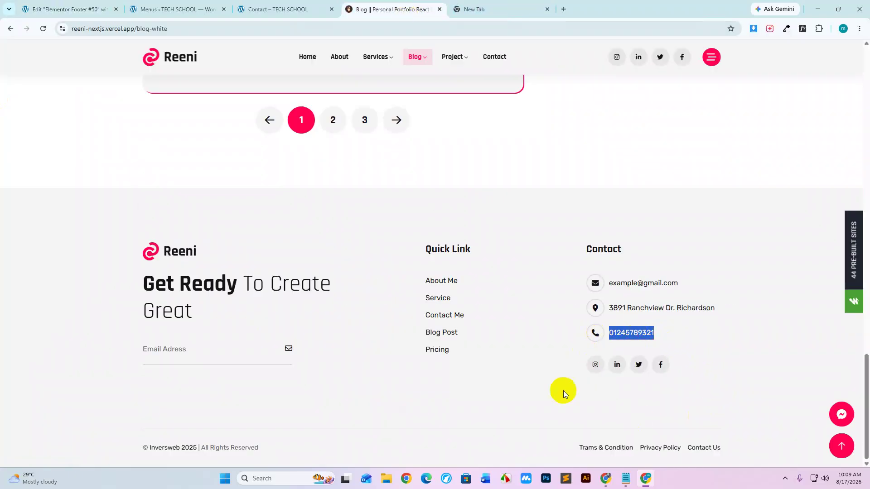
left_click(53, 9)
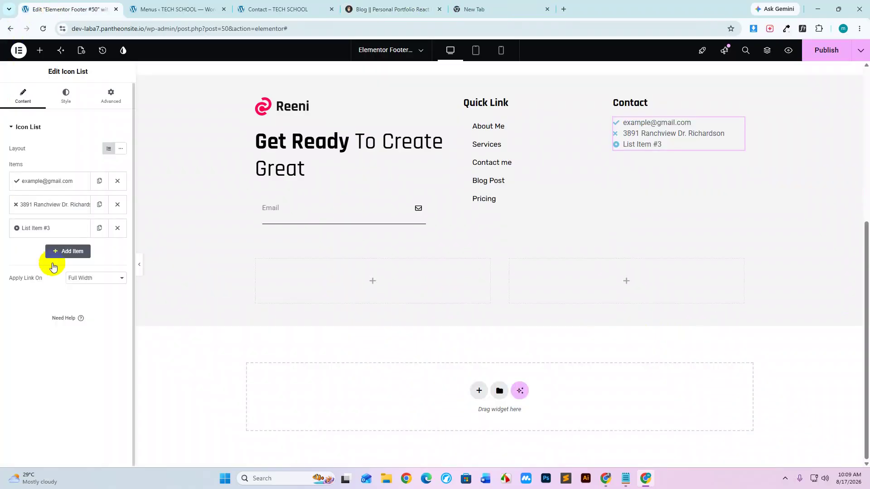
left_click(43, 227)
left_click_drag(61, 262, 11, 266)
key("ctrl+v")
left_click(52, 226)
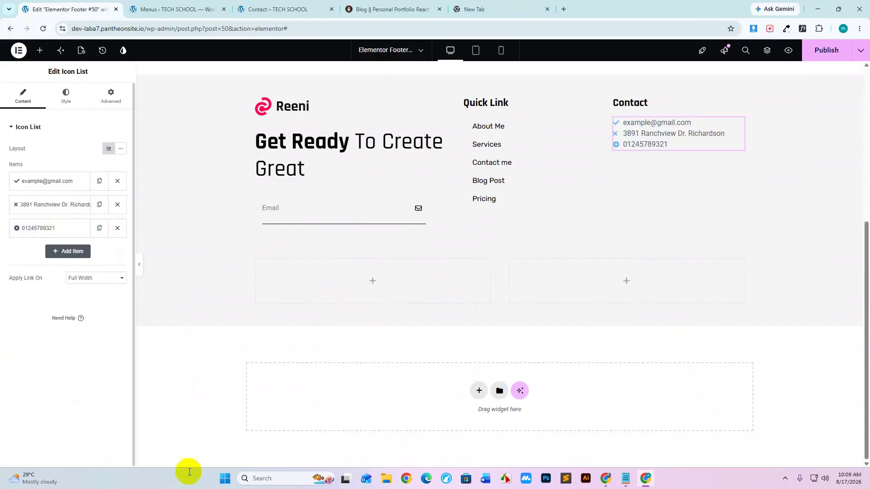
Check the reference Contact icons, search the icon library for "env" and give the e-mail item the outlined Envelope icon.
left_click(399, 9)
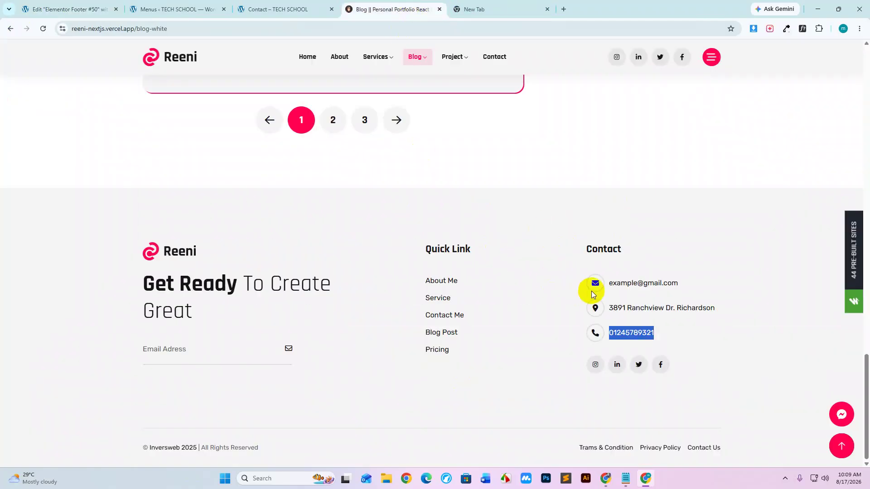
left_click(73, 9)
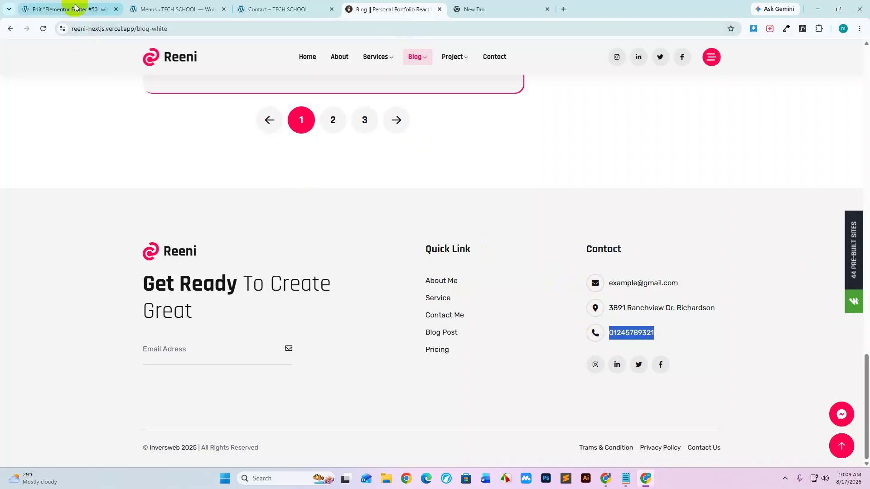
left_click(64, 180)
left_click(70, 257)
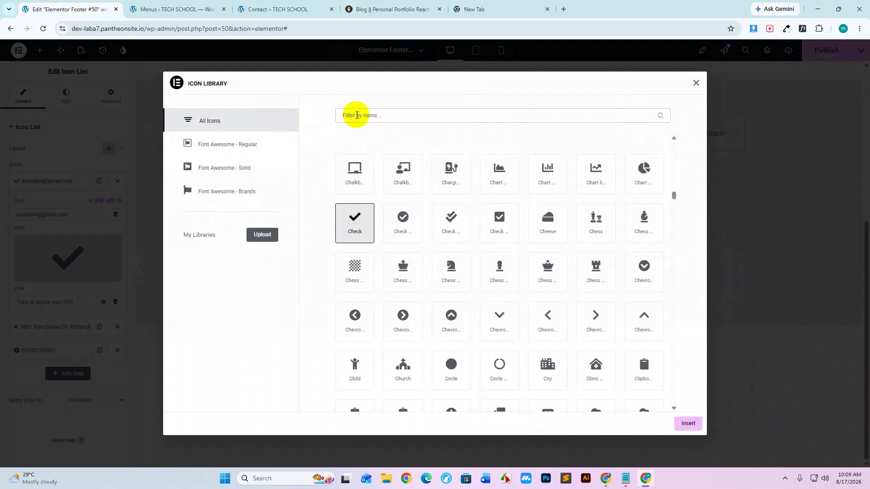
type("env")
left_click(355, 169)
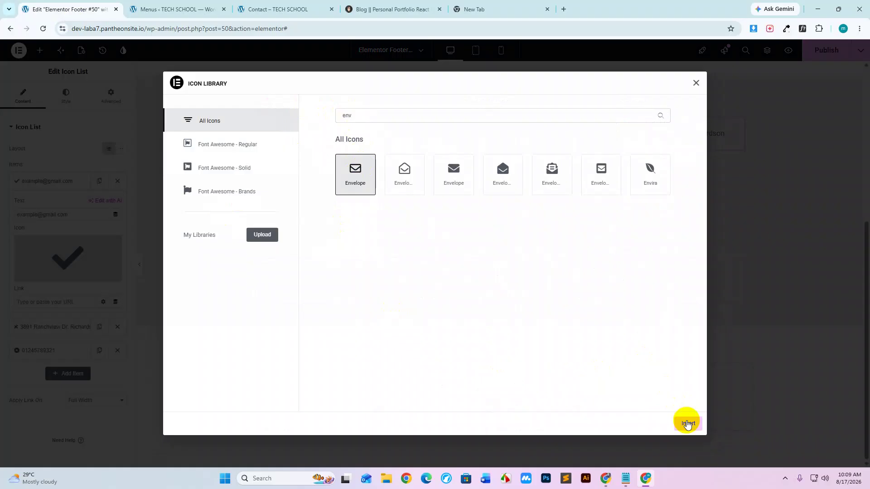
left_click(687, 424)
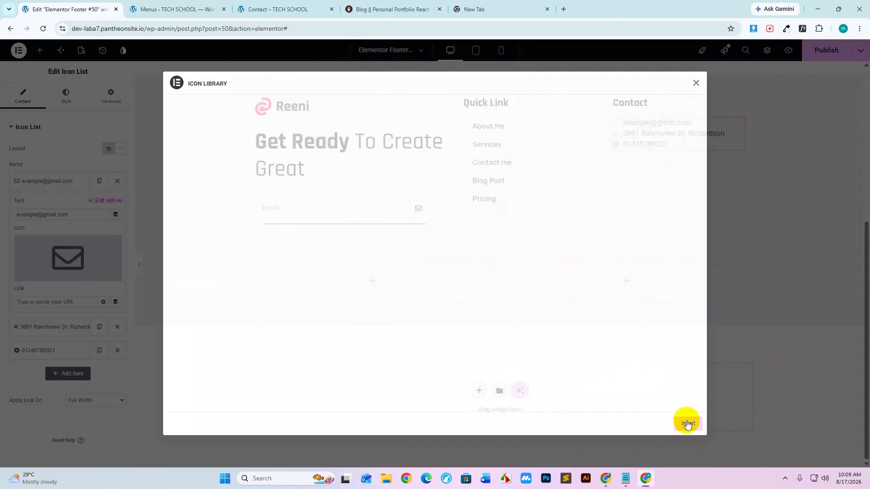
left_click(64, 180)
Search the icon library for "loca" and give the address item the location arrow icon.
left_click(64, 204)
left_click(62, 272)
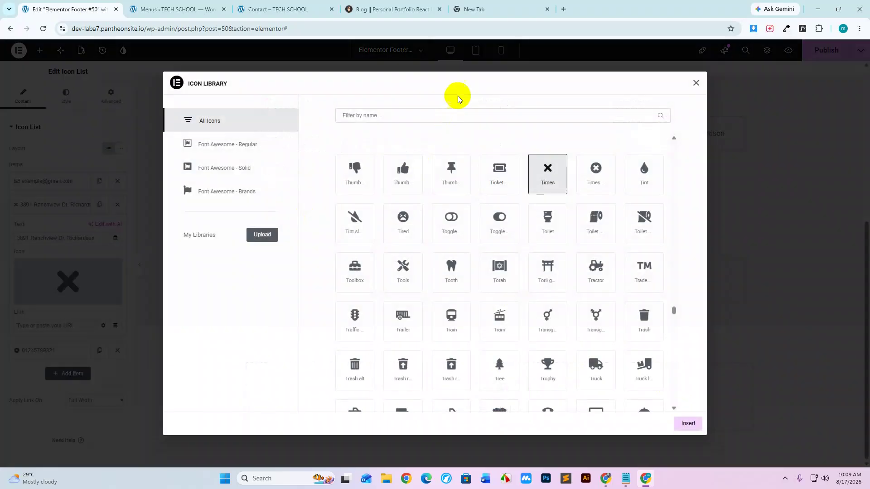
left_click(406, 116)
type("loca")
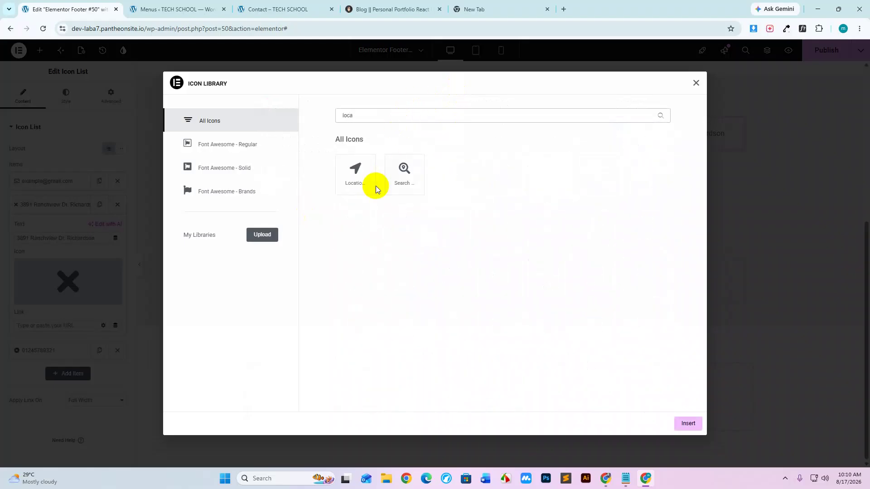
left_click(355, 177)
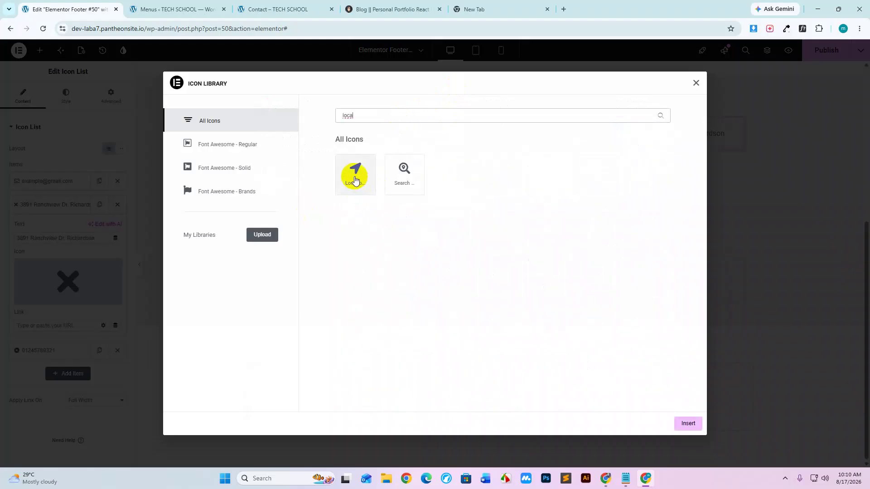
left_click(682, 426)
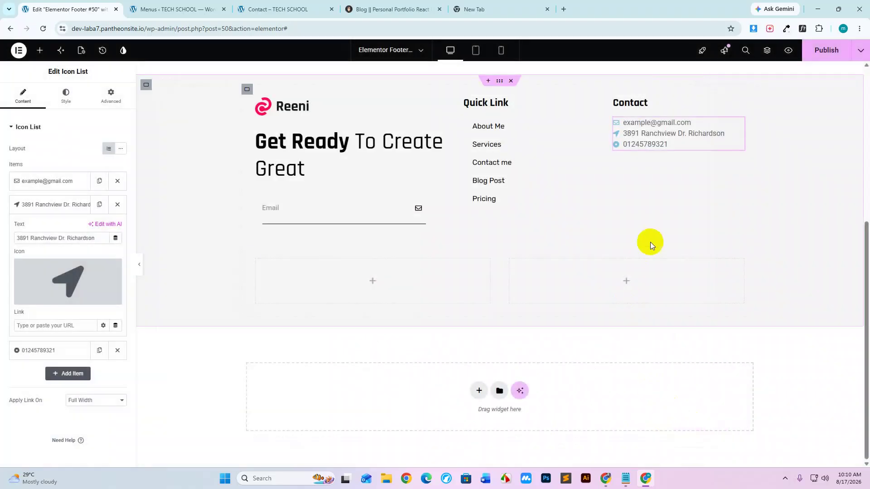
left_click(30, 207)
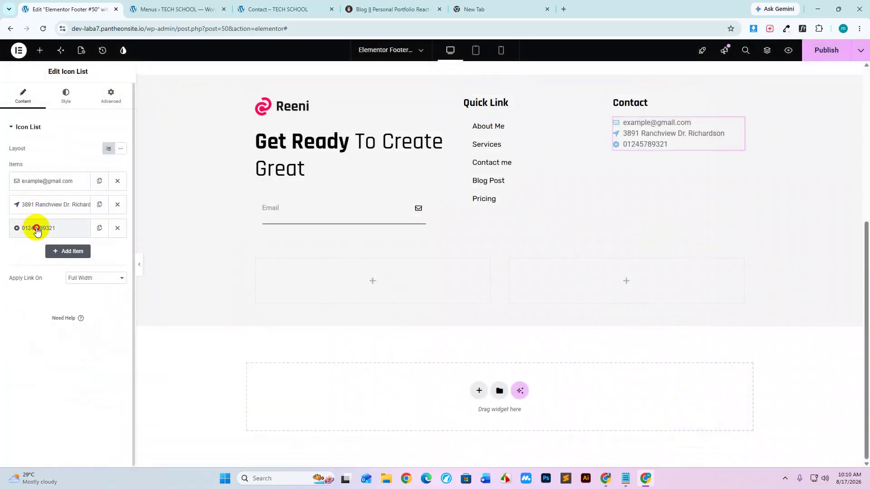
Search the icon library for "phone" and give the phone number item the solid handset icon that mirrors the plain Phone icon.
left_click(35, 227)
left_click(48, 289)
left_click(363, 115)
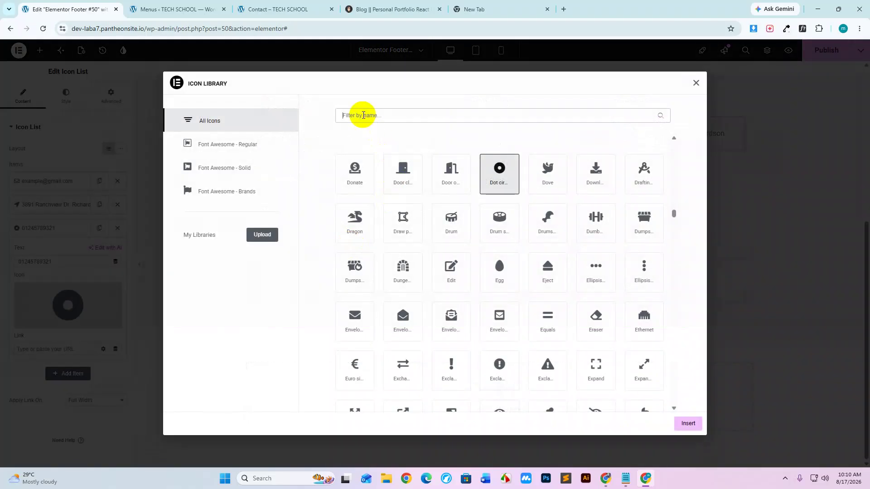
type("phone")
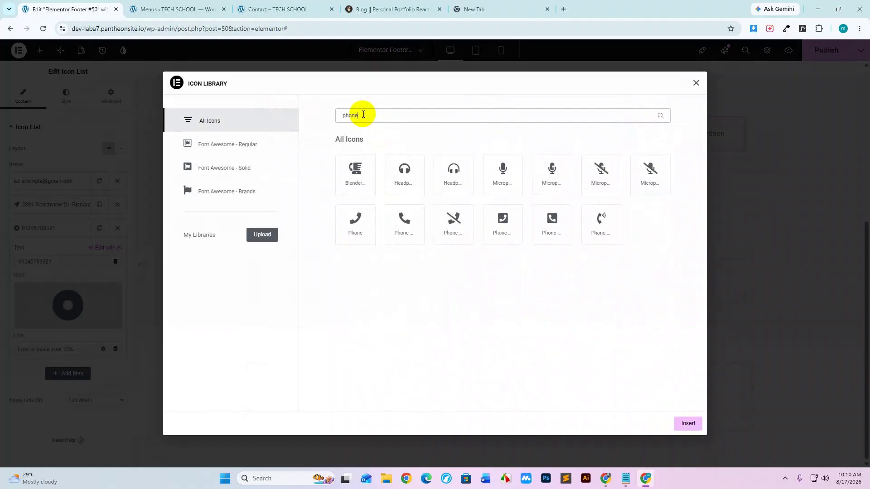
left_click(401, 225)
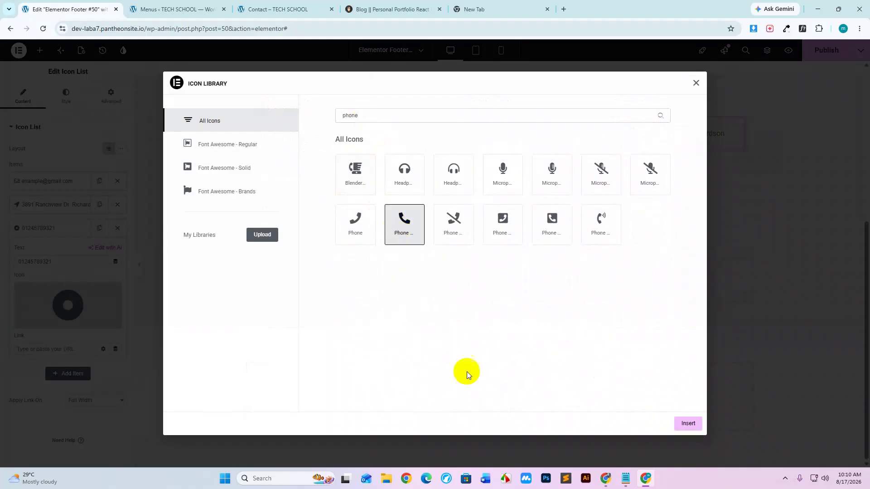
left_click(684, 424)
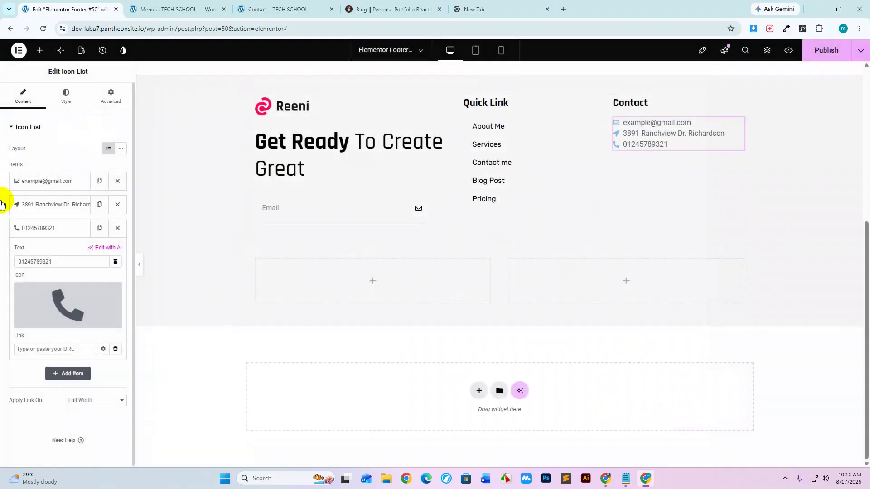
Compare with the reference footer's Contact column and set the icon list's normal icon color to black (#000000).
left_click(410, 8)
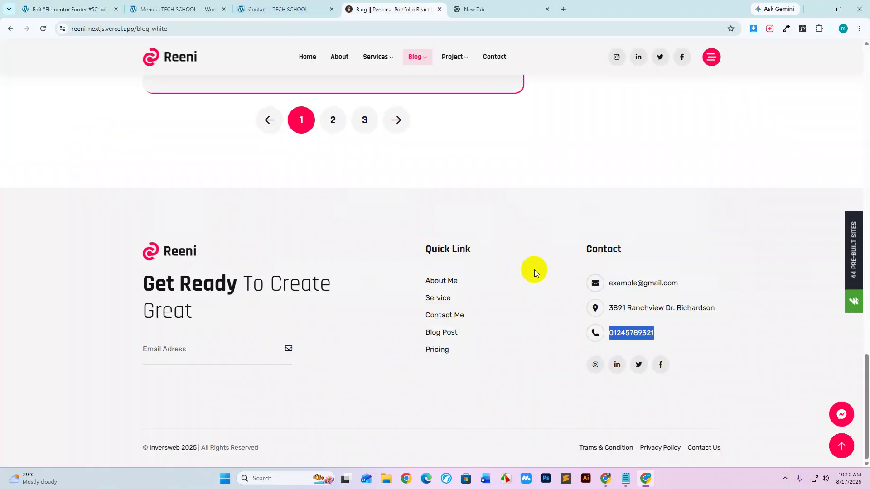
left_click(543, 228)
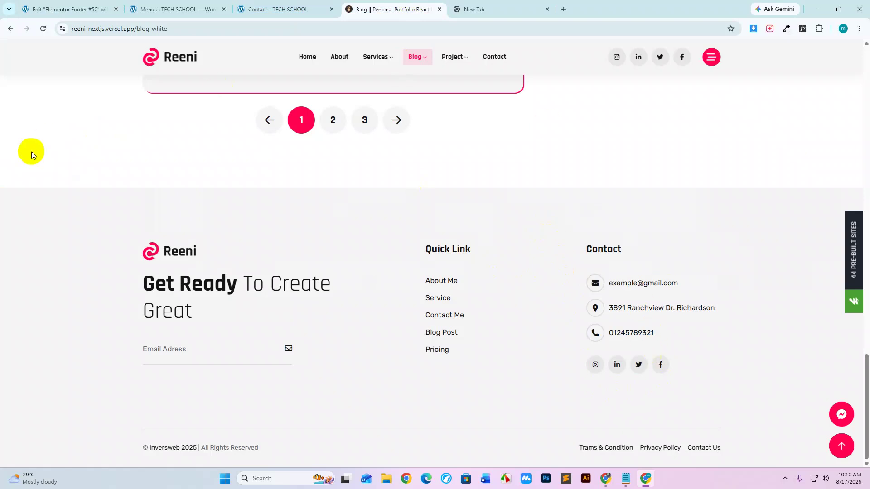
left_click(49, 9)
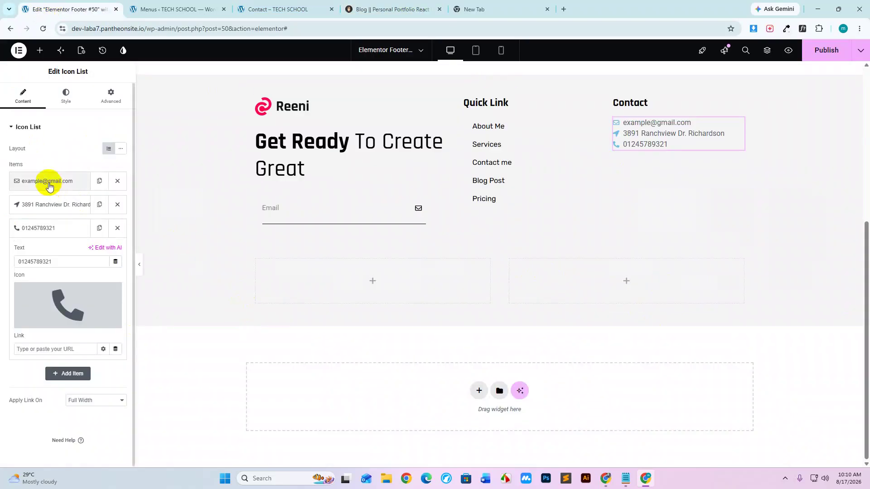
left_click(62, 98)
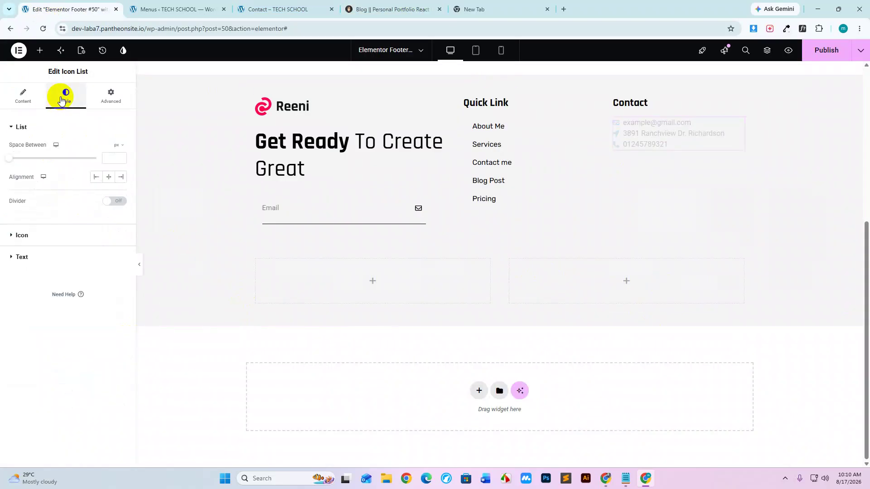
left_click(28, 234)
left_click(121, 190)
left_click_drag(110, 245, 49, 316)
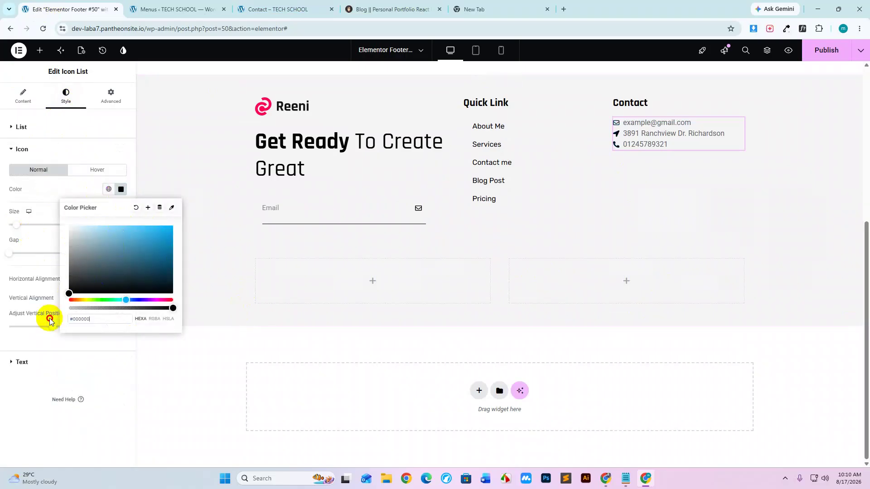
left_click(121, 189)
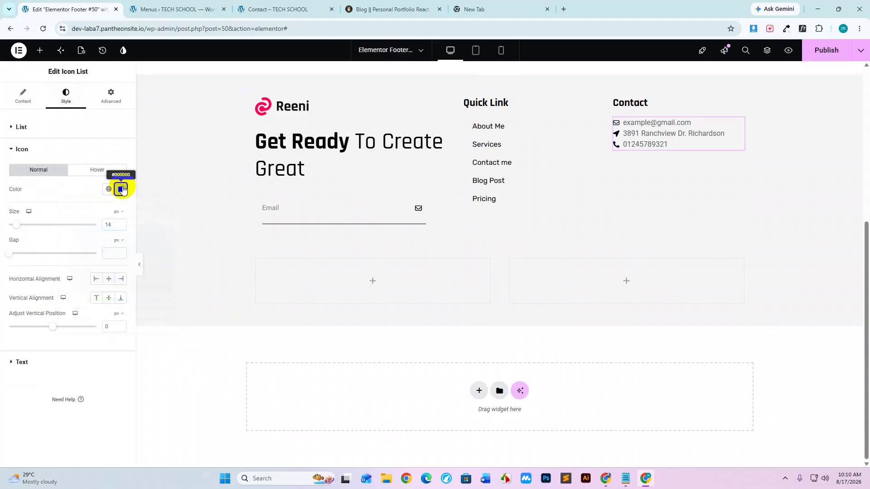
Set the icon list's icon size to 25 px, the icon gap to 5 px and the space between items to 11 px.
mouse_move(26, 228)
left_mouse_down()
mouse_move(18, 227)
mouse_move(28, 228)
left_mouse_up()
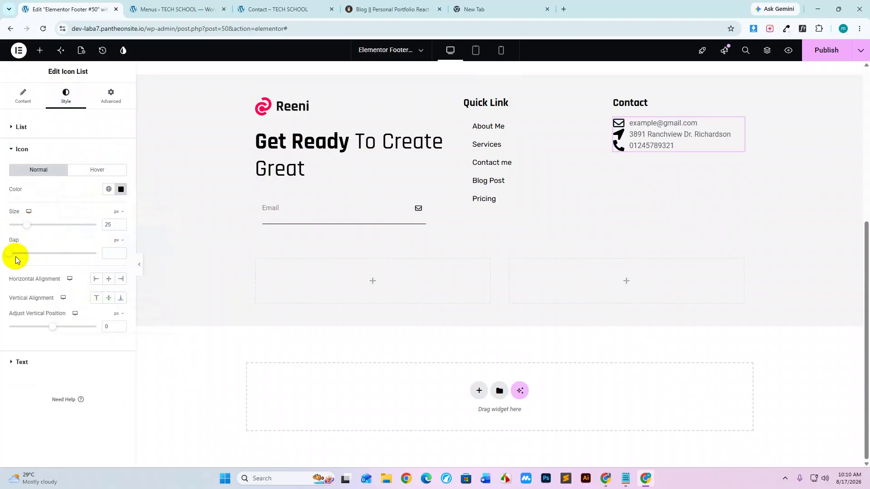
left_click_drag(9, 253, 17, 254)
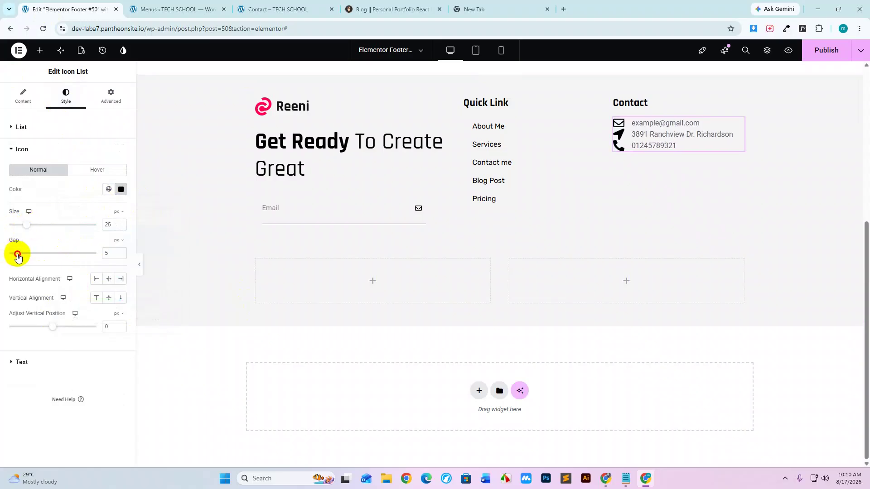
left_click(23, 127)
left_click_drag(10, 161, 28, 164)
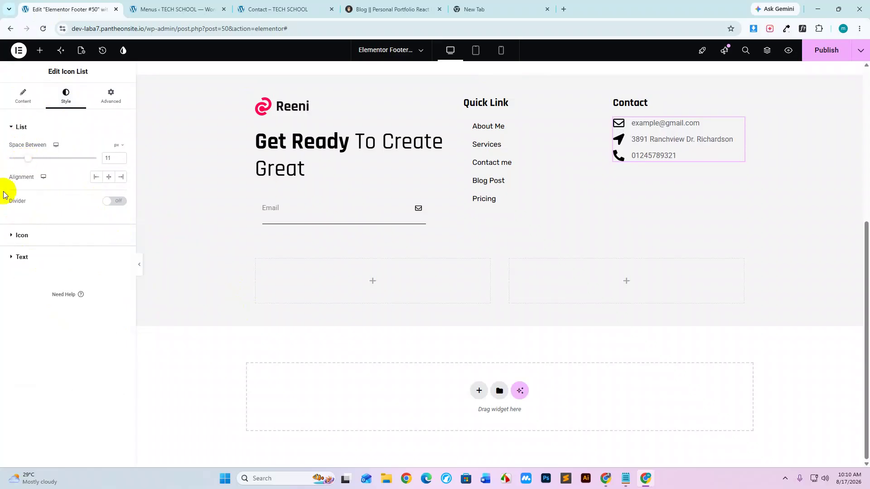
Set the icon list's normal text color to black (#000000).
left_click(47, 256)
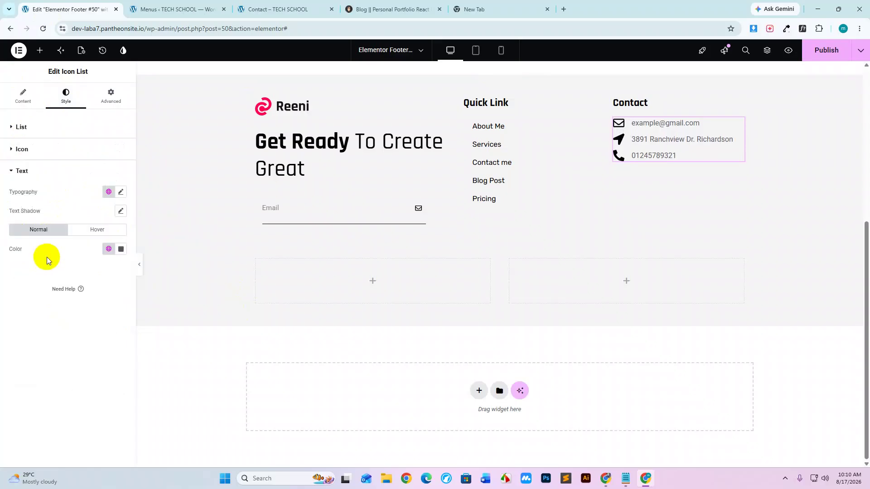
left_click(121, 248)
left_click_drag(83, 332, 69, 362)
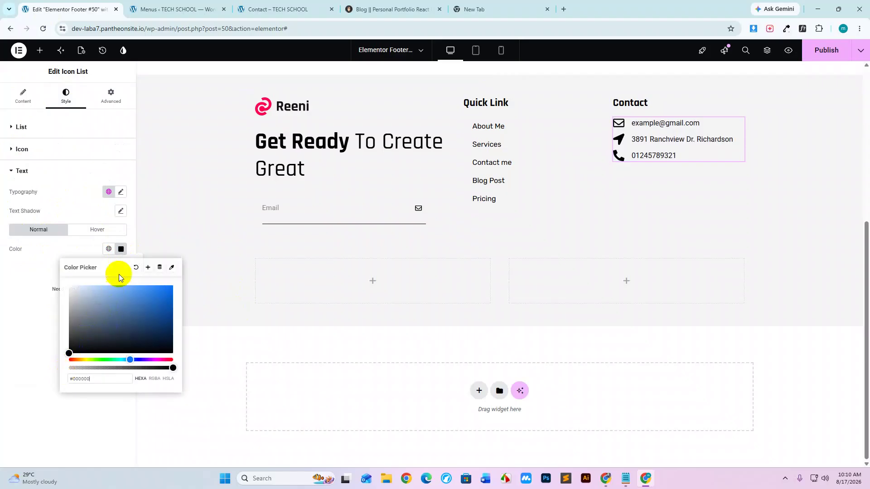
left_click(120, 248)
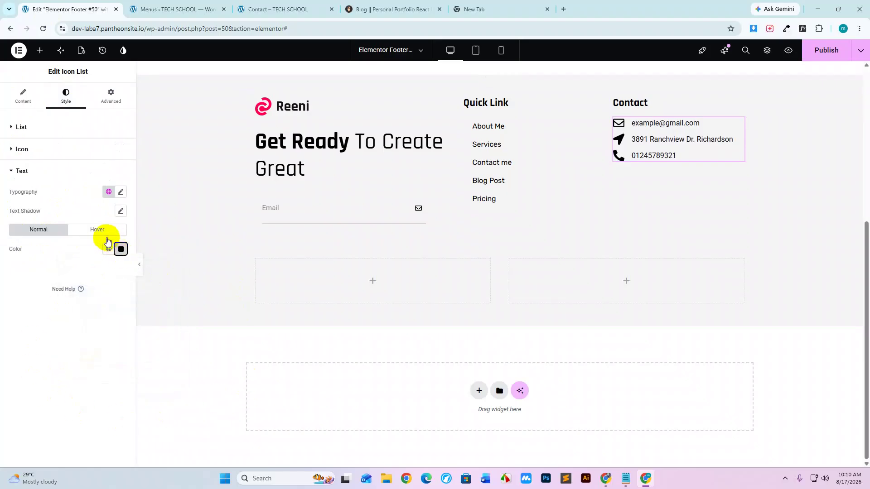
Sample the pink accent color from the reference site and set the icon list's hover text color to #FF014F.
left_click(97, 230)
left_click(121, 249)
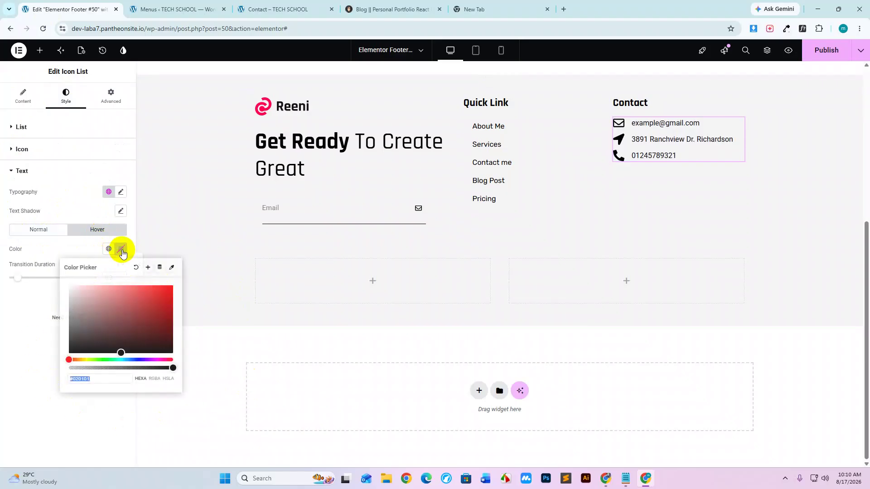
left_click(375, 9)
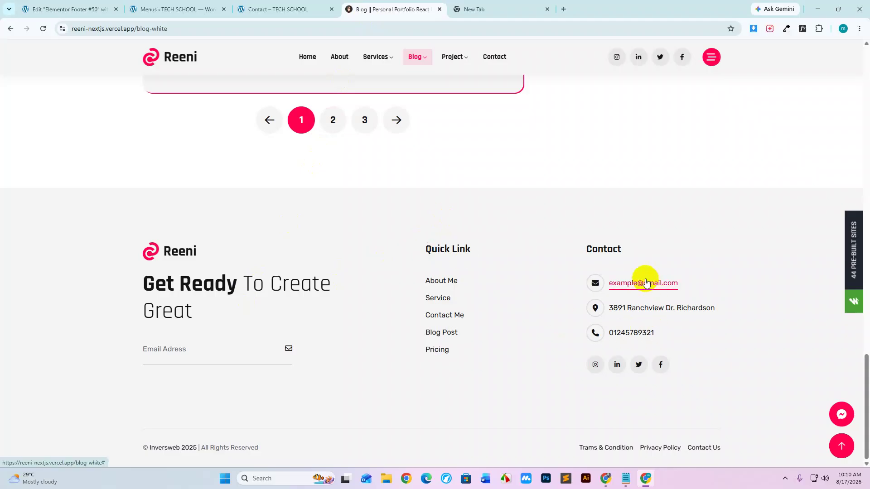
left_click(787, 29)
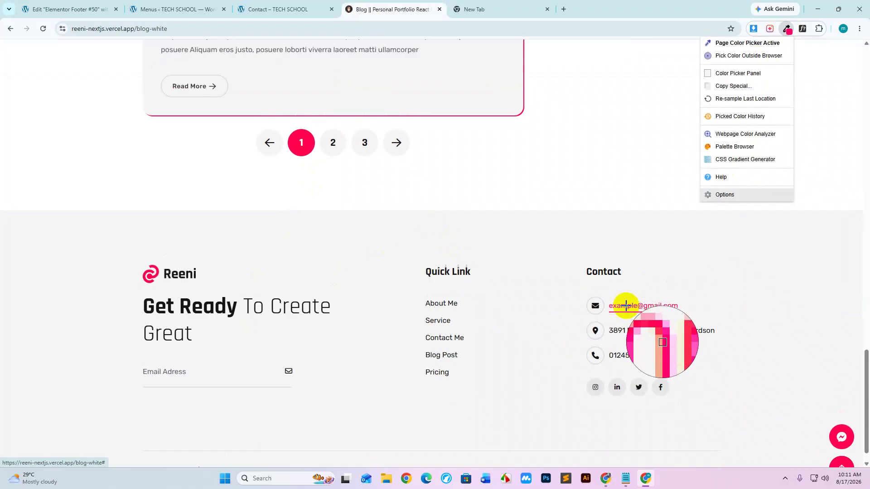
left_click(301, 142)
left_click(75, 9)
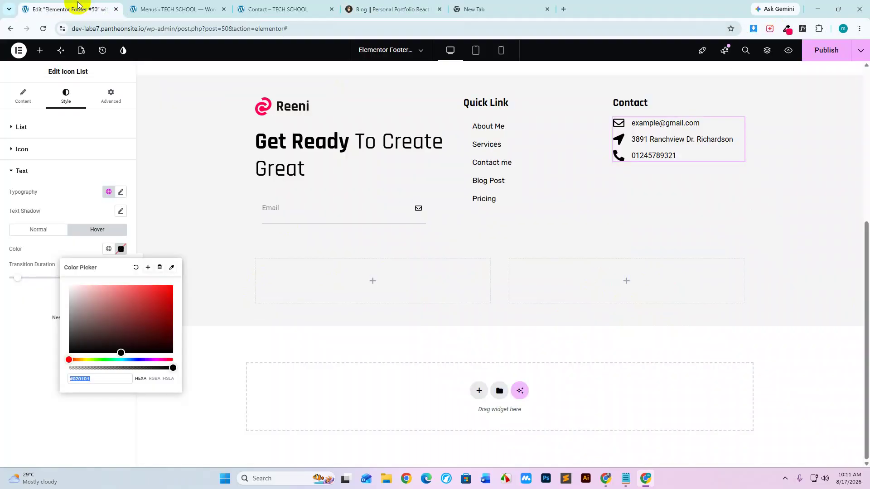
type("#FF014F")
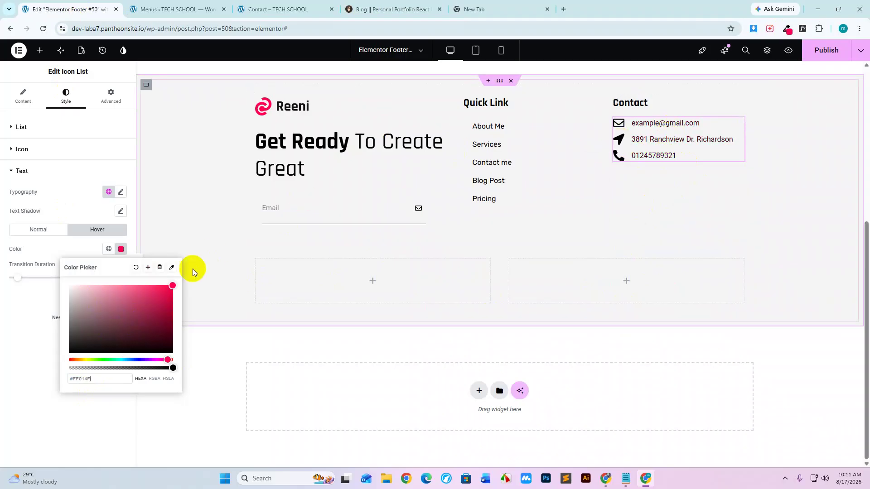
left_click(384, 9)
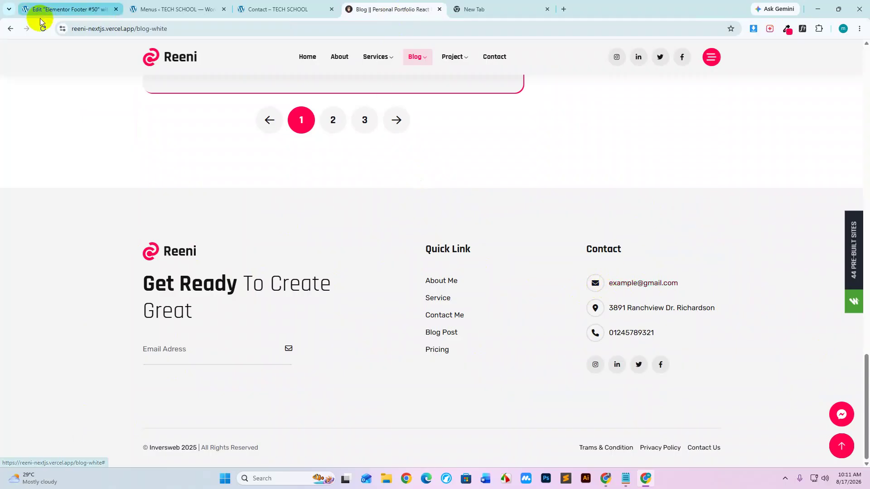
left_click(53, 9)
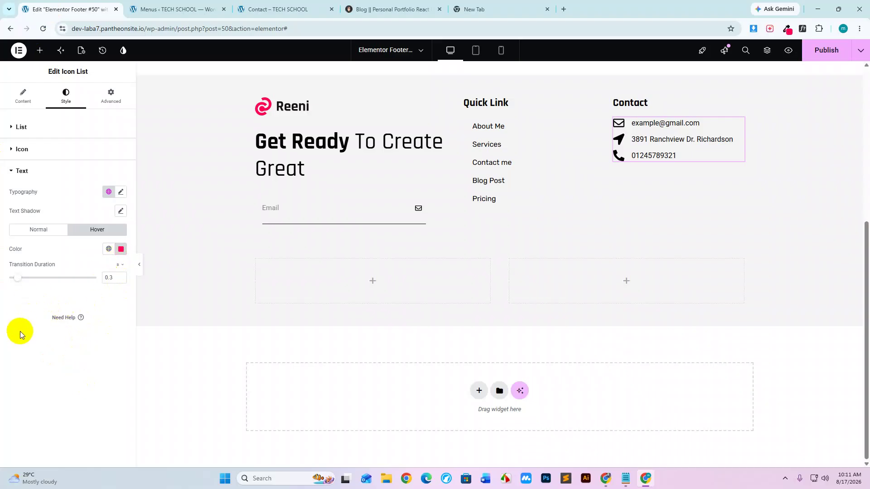
Check the icon list's text typography, items and icon style settings against the reference footer's Contact column.
left_click(120, 182)
left_click(71, 172)
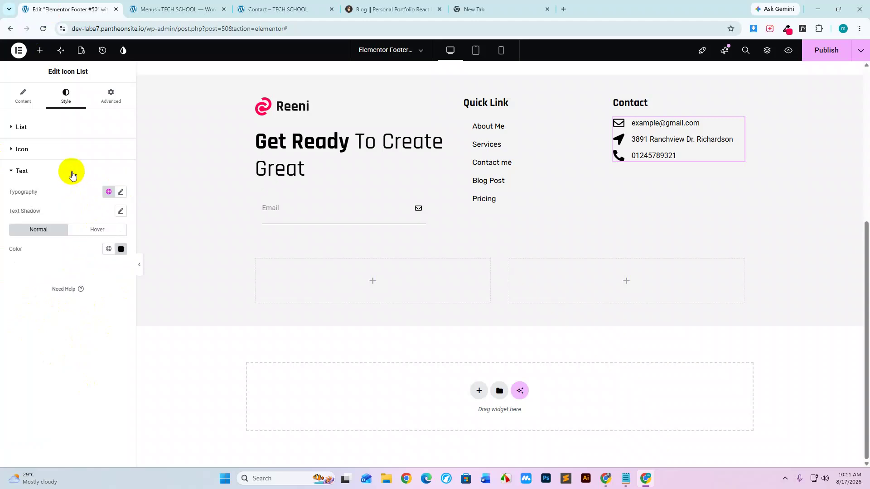
left_click(121, 192)
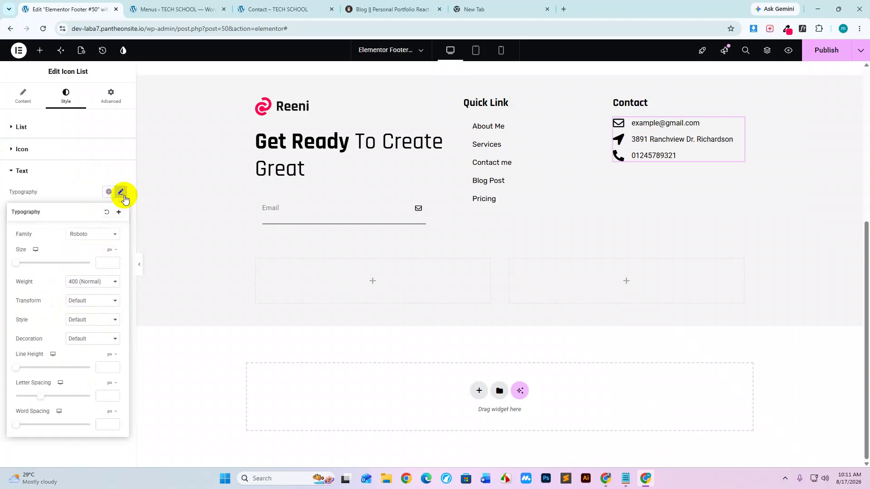
left_click(123, 192)
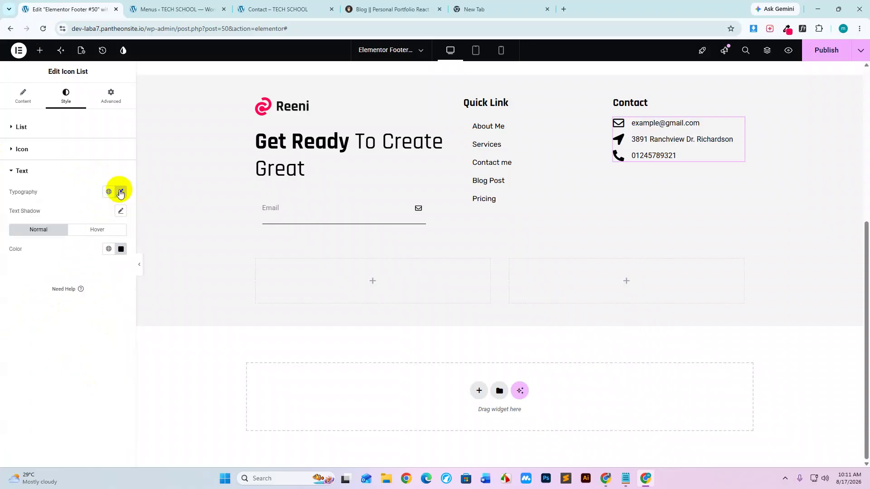
left_click(18, 97)
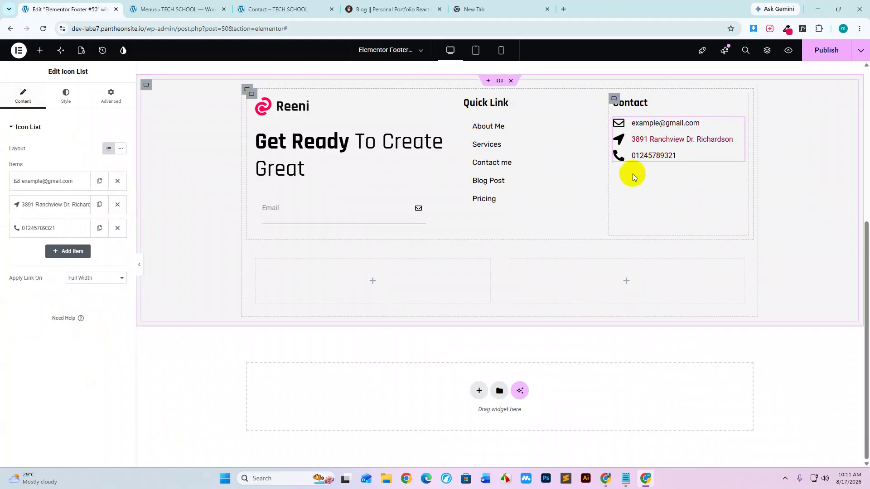
scroll(678, 227, "up", 3)
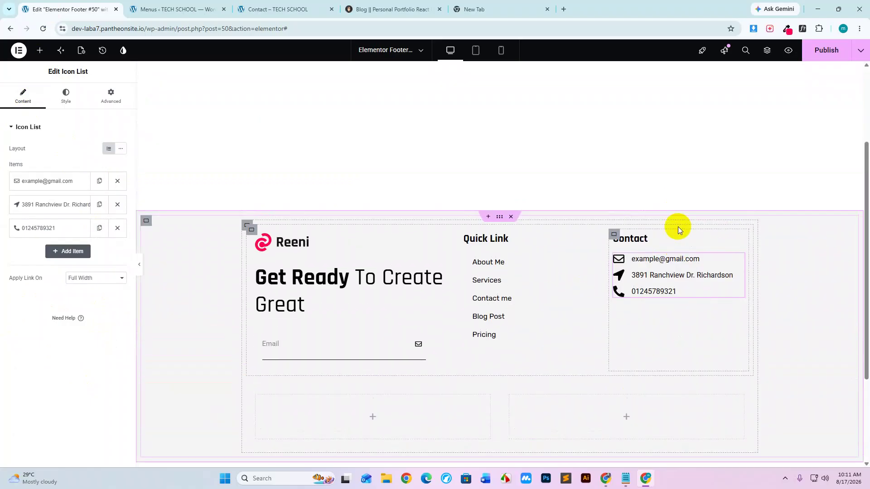
scroll(678, 227, "down", 2)
left_click(376, 10)
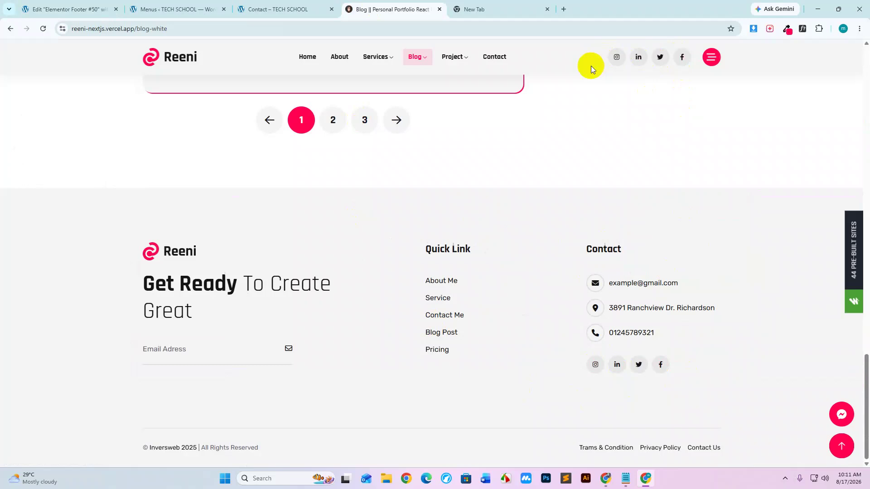
left_click(72, 11)
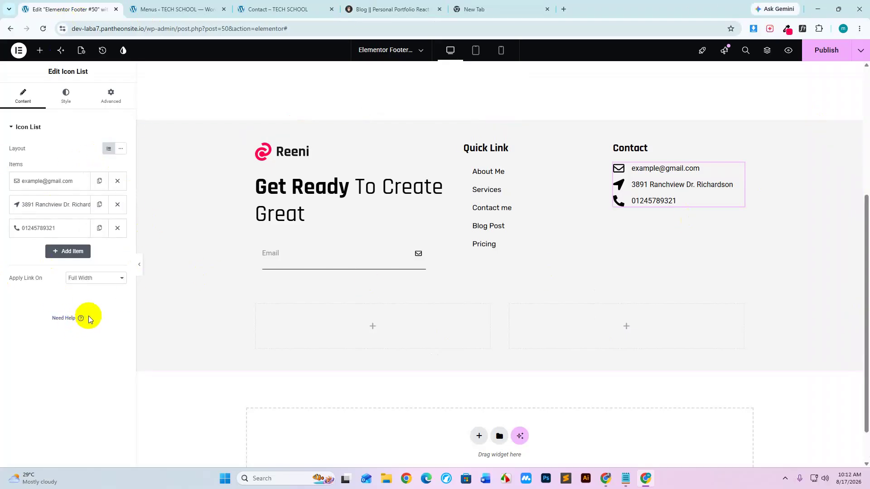
left_click(63, 103)
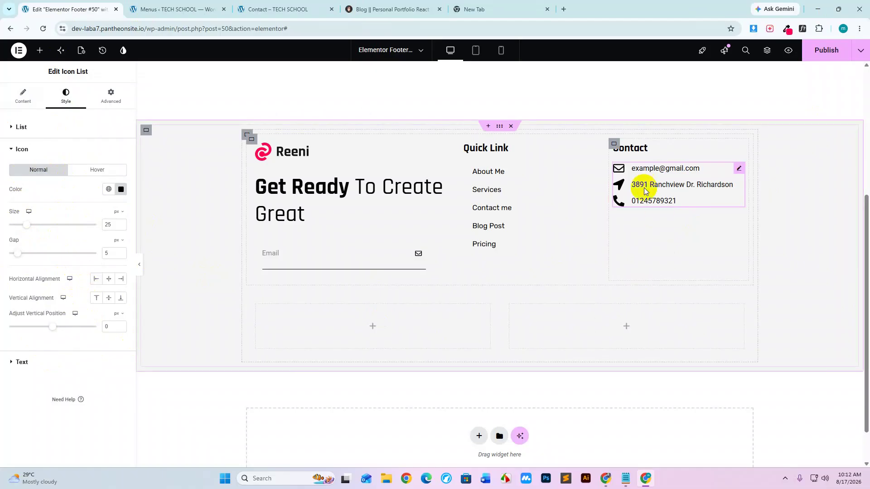
scroll(627, 171, "up", 5)
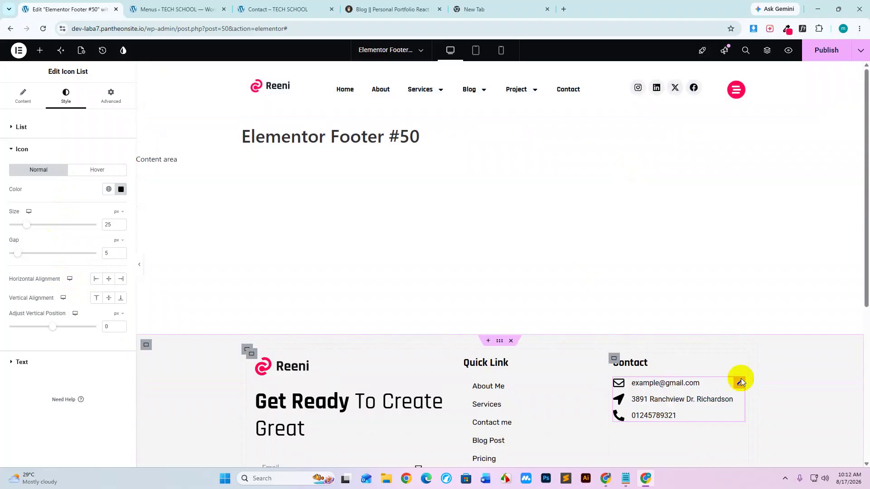
scroll(742, 358, "down", 5)
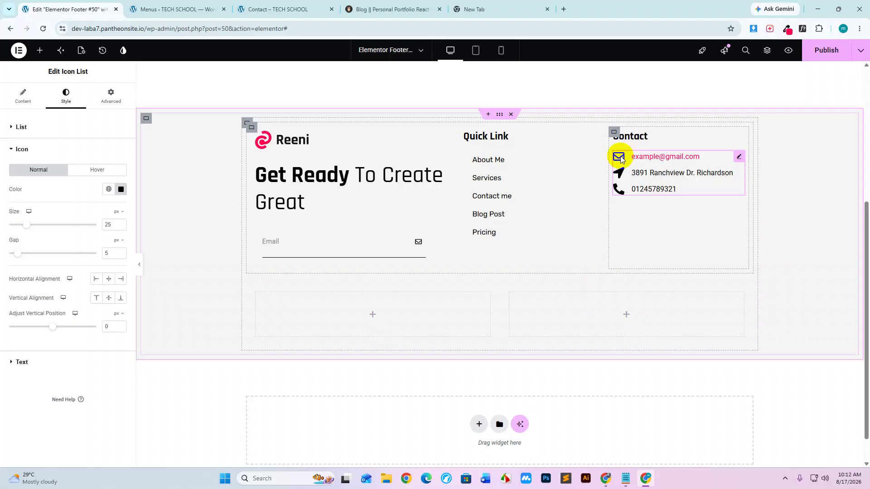
scroll(657, 270, "down", 1)
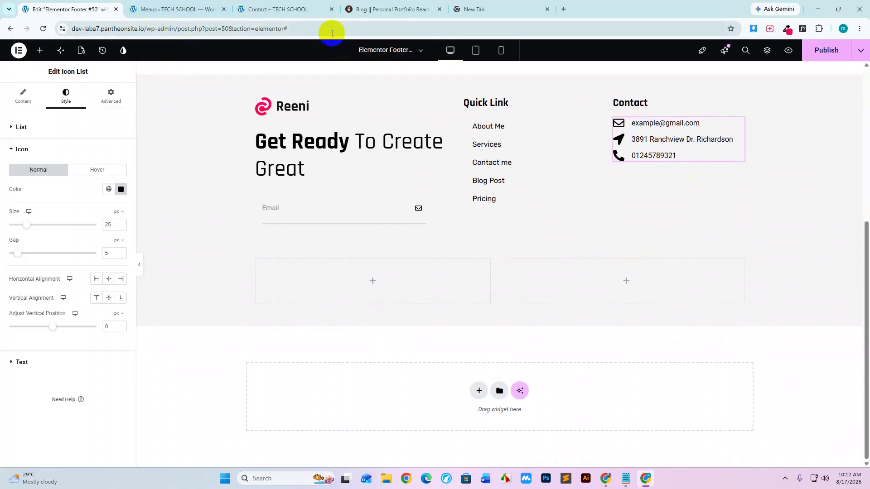
Open the Elementor Header #44 template for editing from the site's Contact page.
left_click(213, 9)
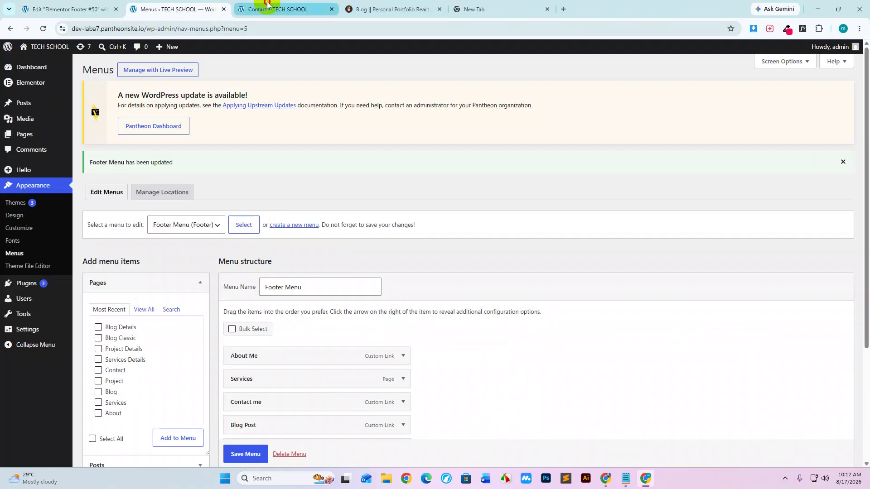
left_click(267, 6)
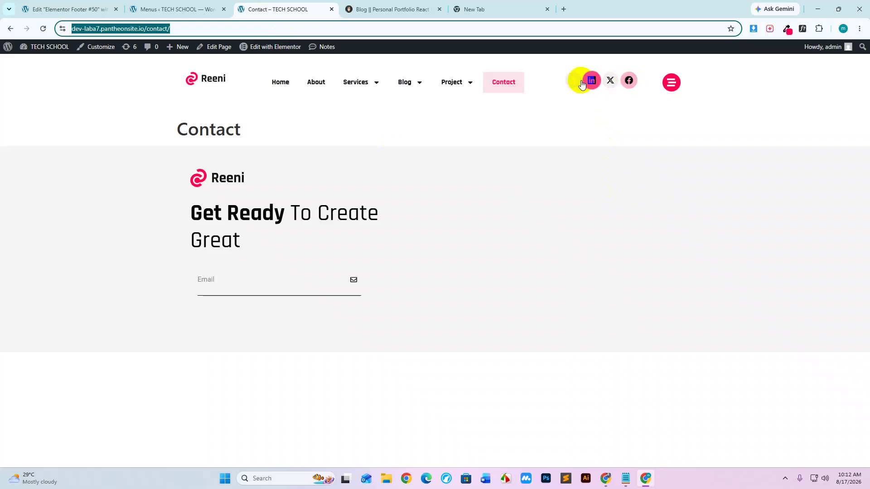
left_click(539, 173)
mouse_move(279, 53)
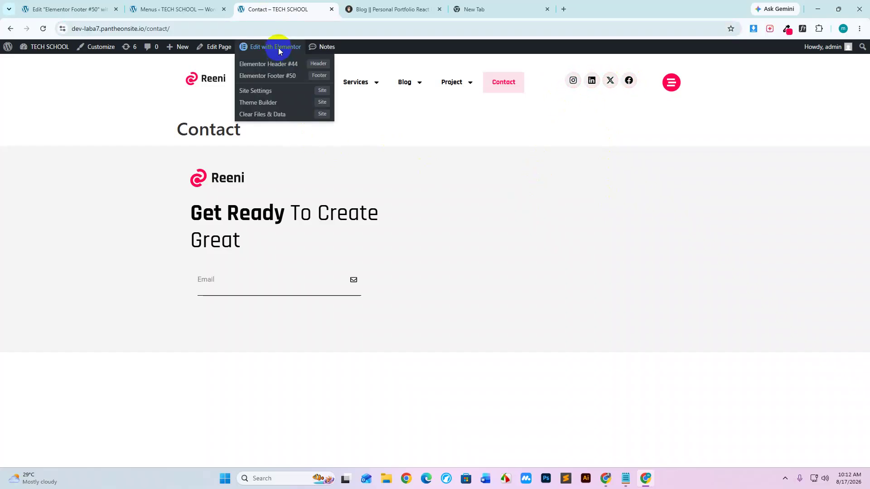
left_click(268, 67)
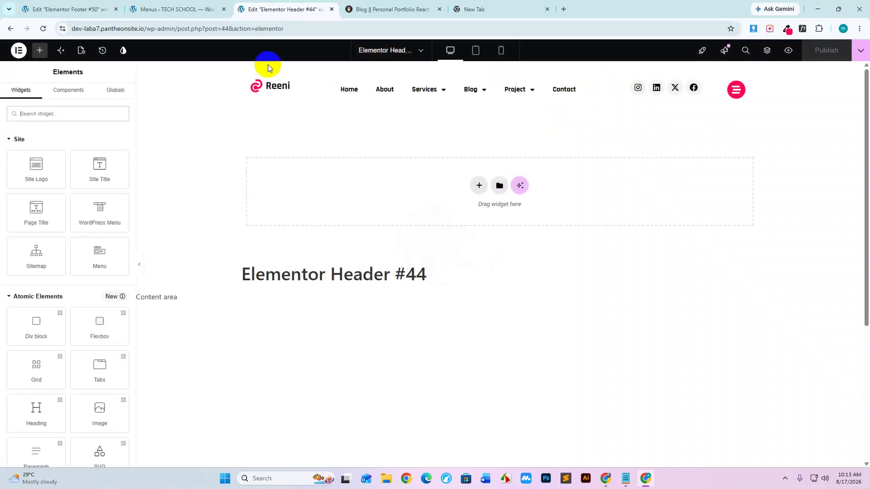
Review the header's social icons widget, including its icon style settings, and copy the widget.
left_click(685, 97)
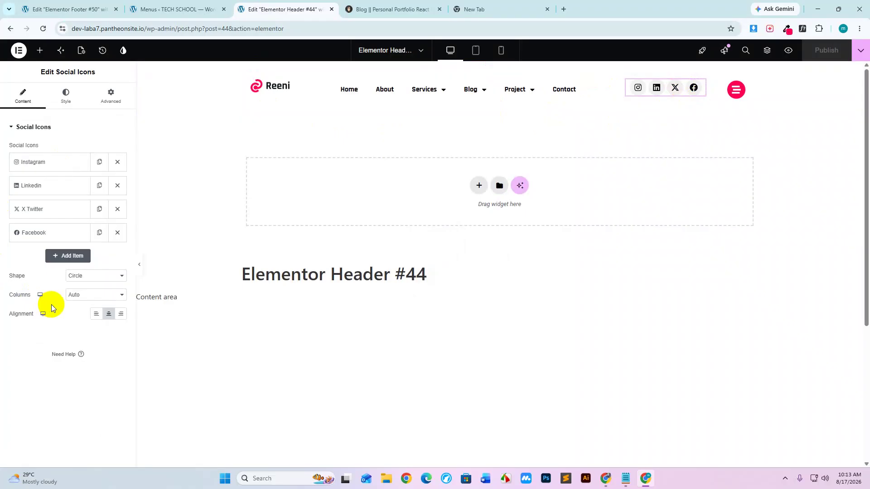
left_click(66, 108)
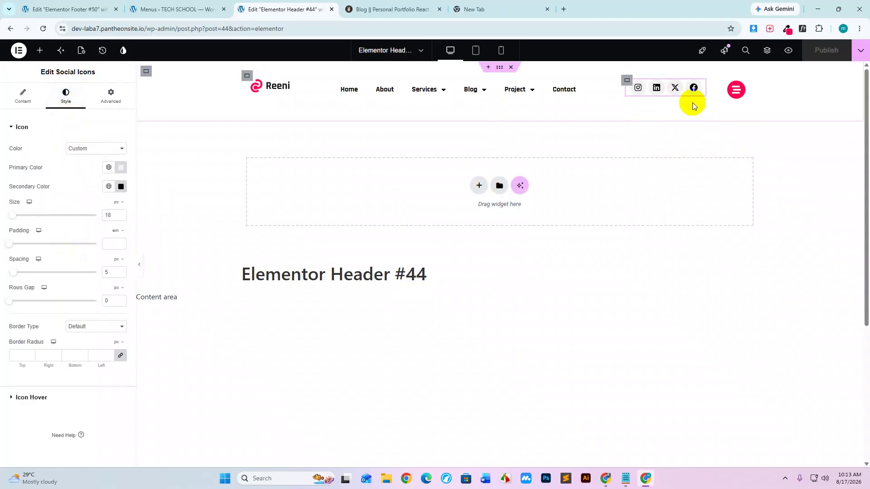
right_click(700, 86)
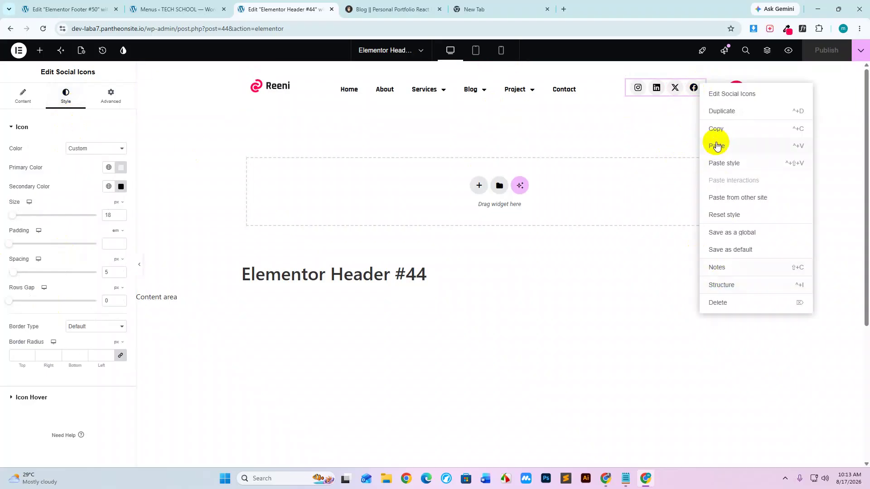
left_click(716, 130)
Paste the copied social icons below the icon list in the footer's Contact column and align them left.
left_click(85, 11)
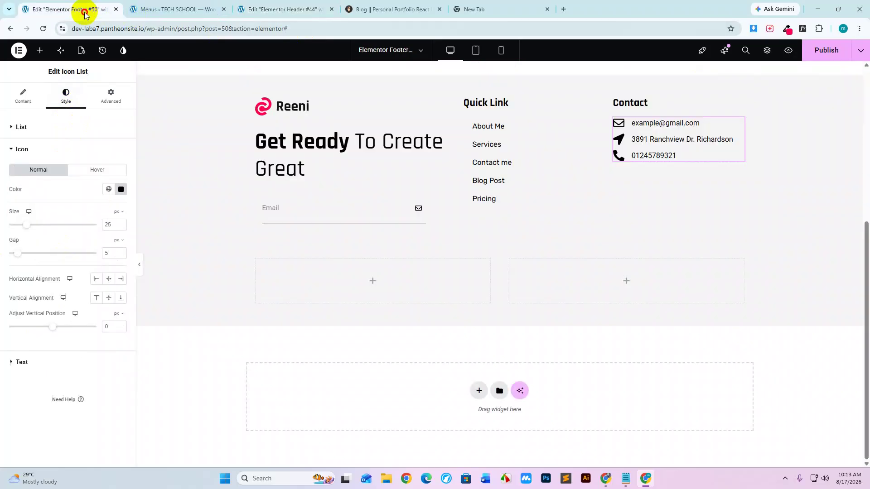
right_click(669, 170)
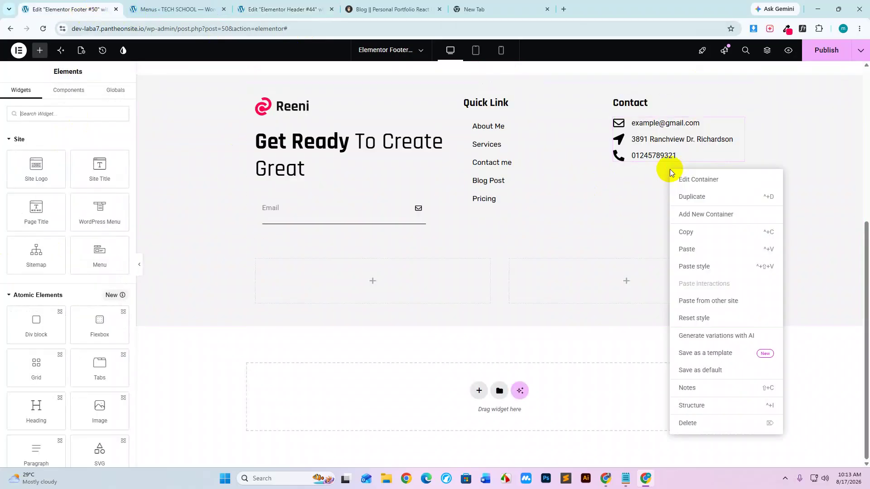
left_click(690, 253)
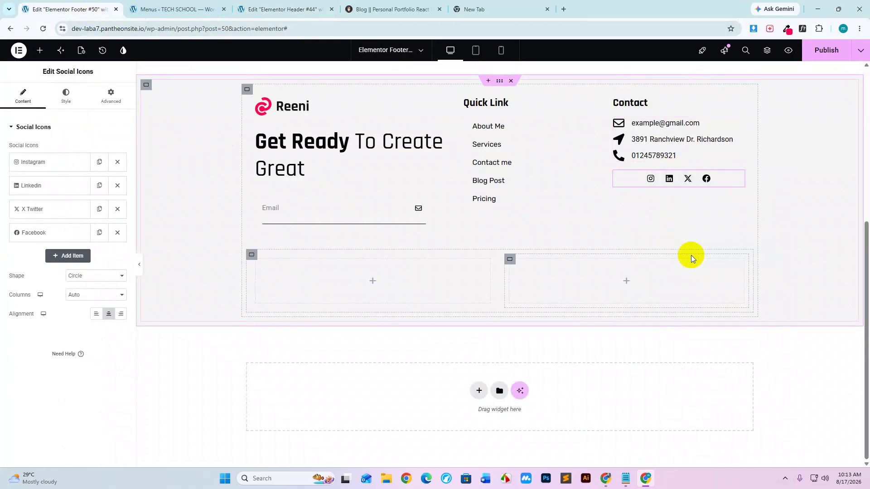
left_click(96, 313)
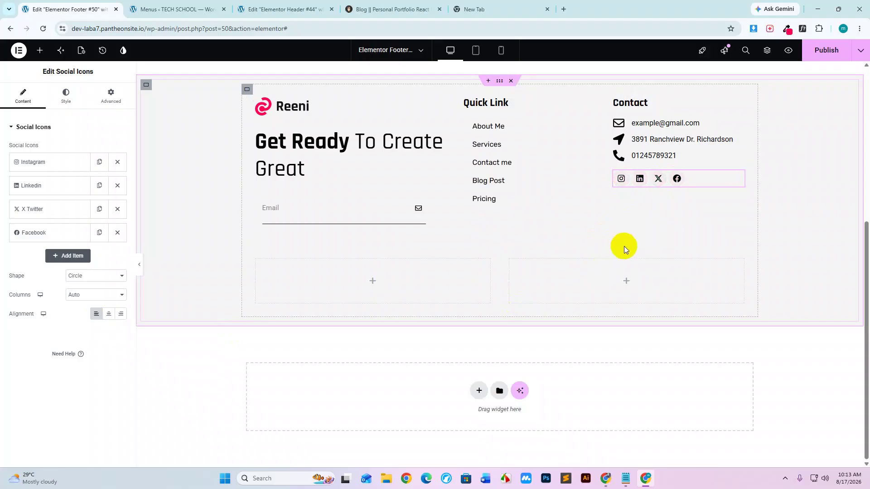
Set the footer social icons' primary color to a light grey slightly darker than the footer background, and publish the footer.
scroll(624, 246, "up", 6)
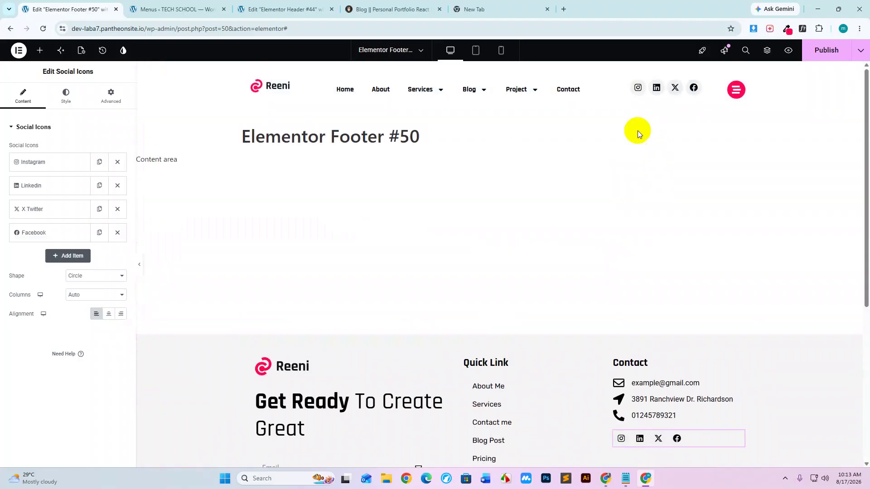
scroll(637, 130, "down", 6)
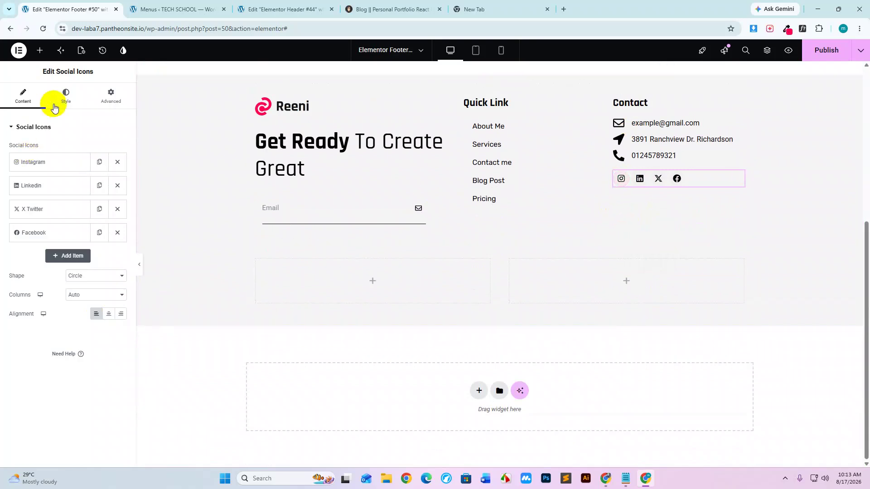
left_click(67, 97)
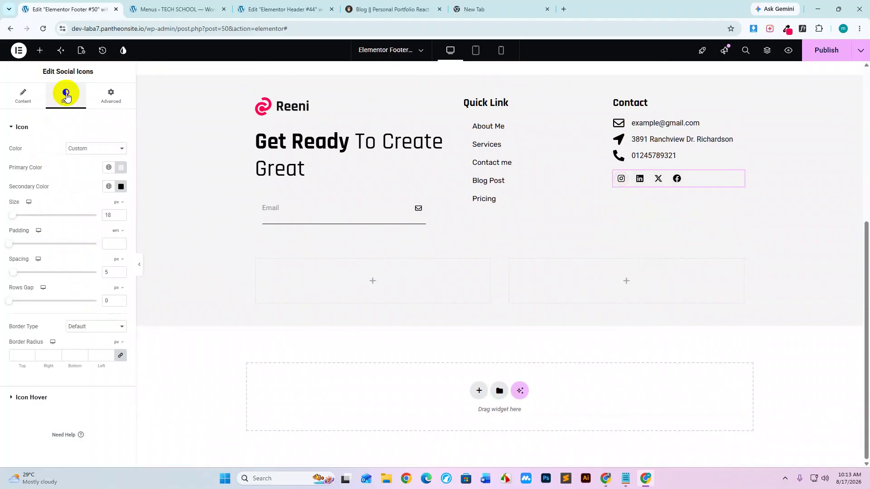
left_click(122, 169)
mouse_move(80, 228)
left_mouse_down()
mouse_move(70, 227)
mouse_move(77, 219)
left_mouse_up()
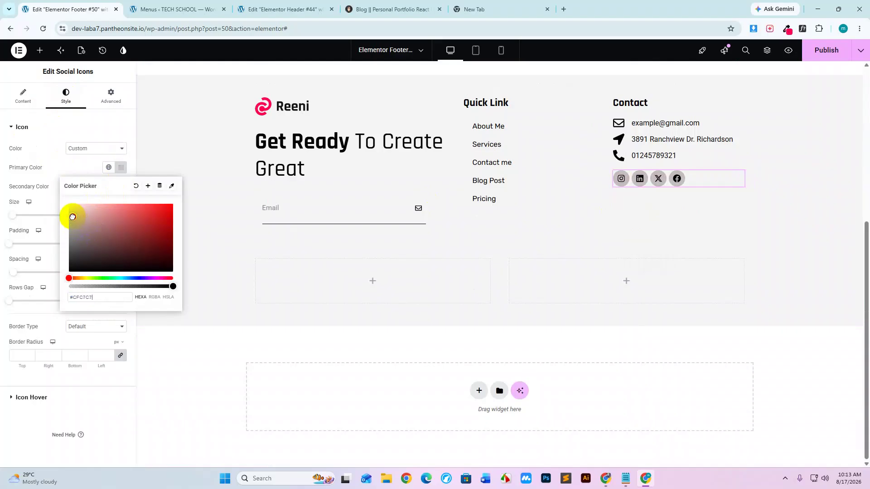
left_click_drag(69, 213, 68, 210)
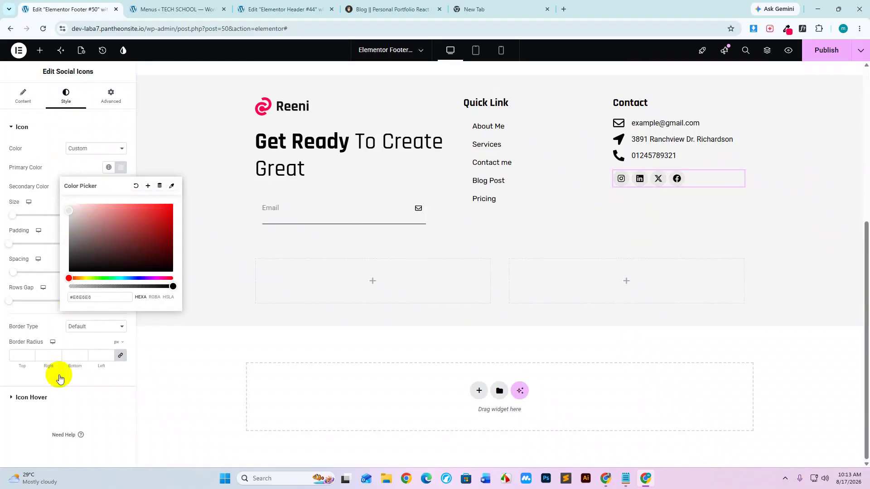
left_click(678, 222)
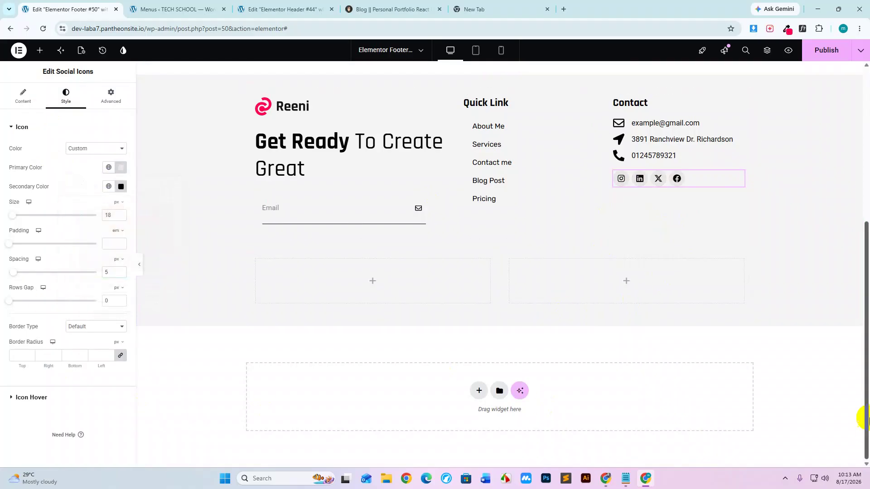
left_click(825, 50)
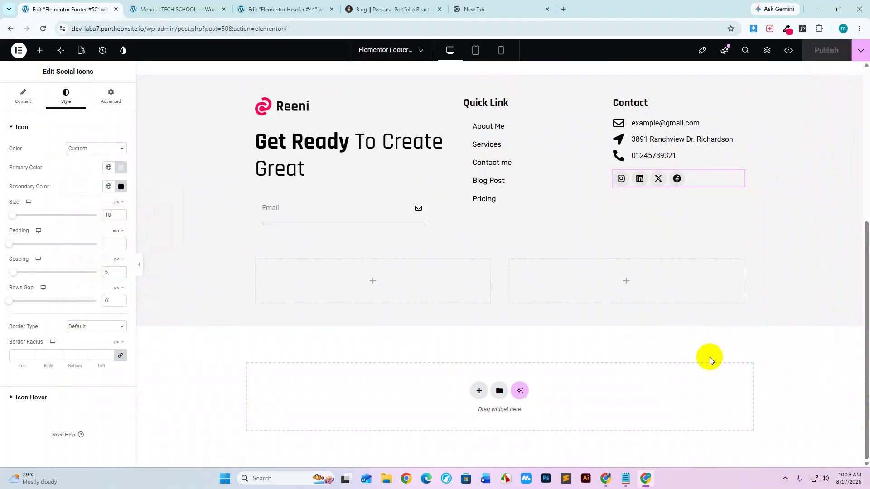
Load the site's home page in place of the header template editor to view the published footer.
left_click(190, 9)
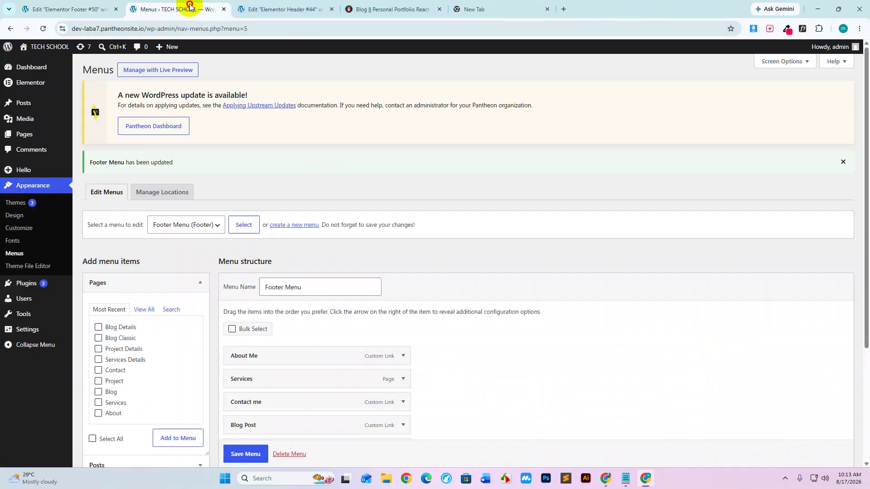
left_click(283, 9)
right_click(173, 135)
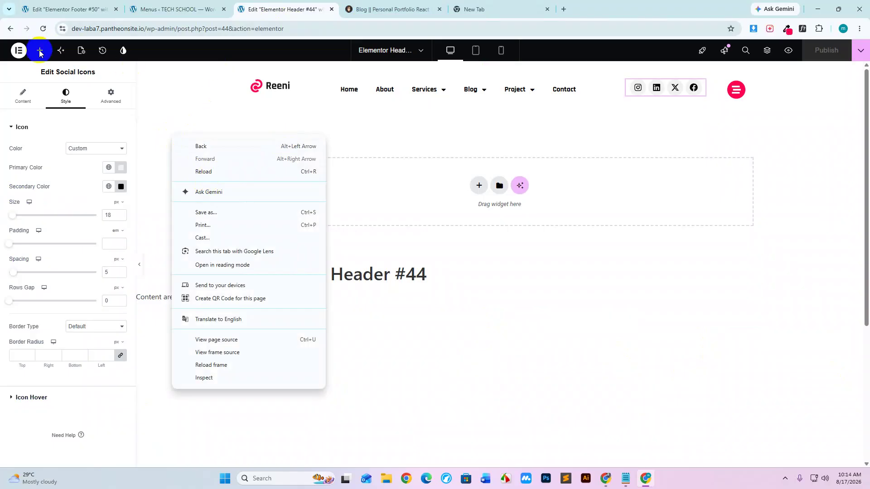
left_click(150, 29)
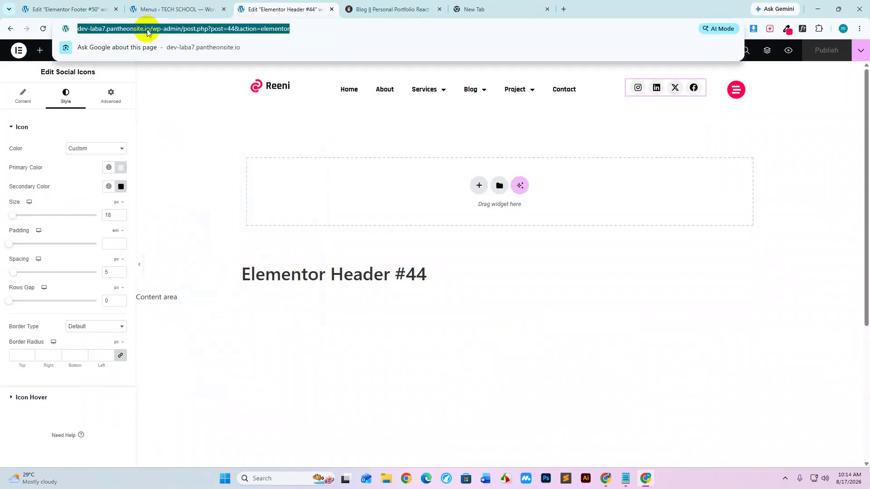
left_click(161, 30)
left_click_drag(172, 29, 432, 61)
key("BackSpace")
key("Return")
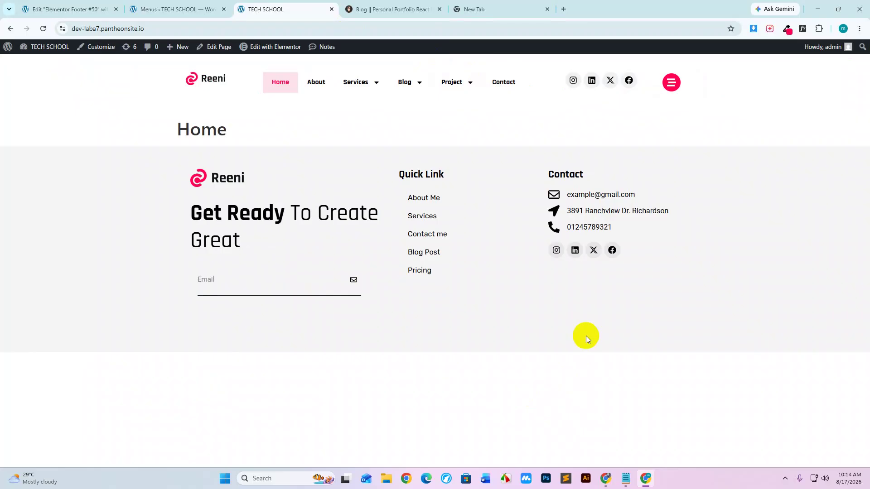
Compare the published footer with the Reeni reference footer, including its copyright and policy links row.
left_click(370, 8)
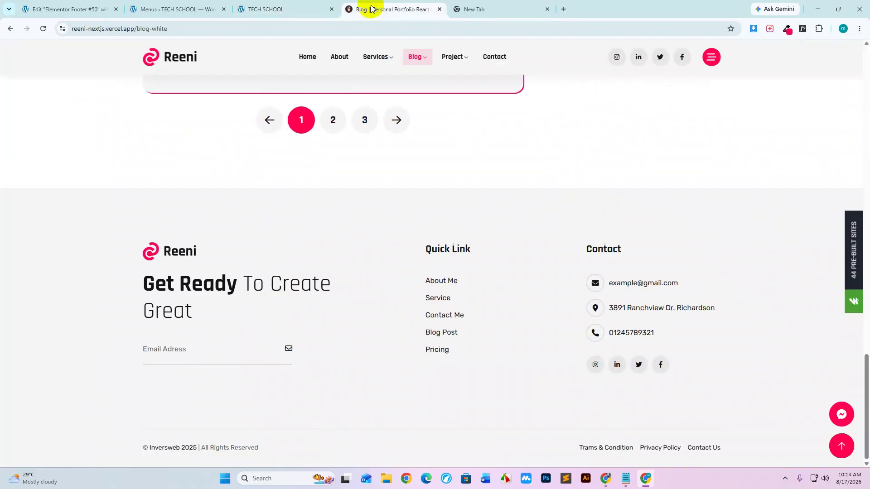
left_click(270, 9)
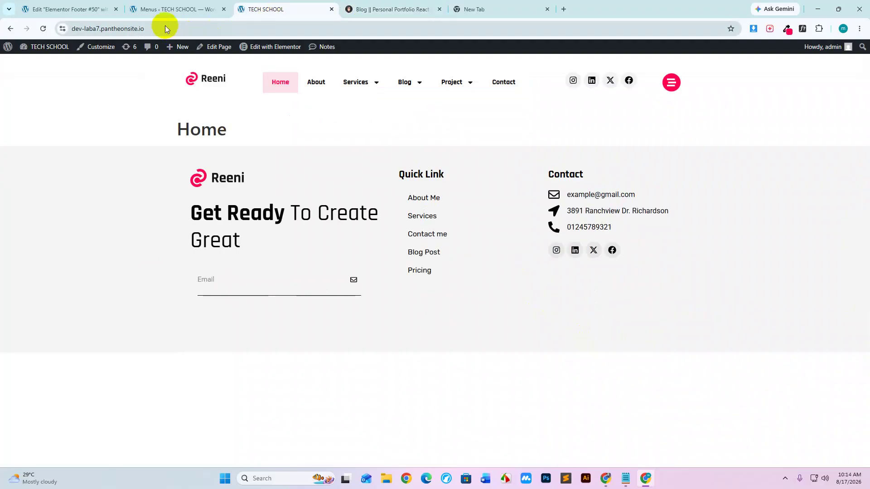
left_click(167, 9)
left_click(59, 8)
left_click(381, 8)
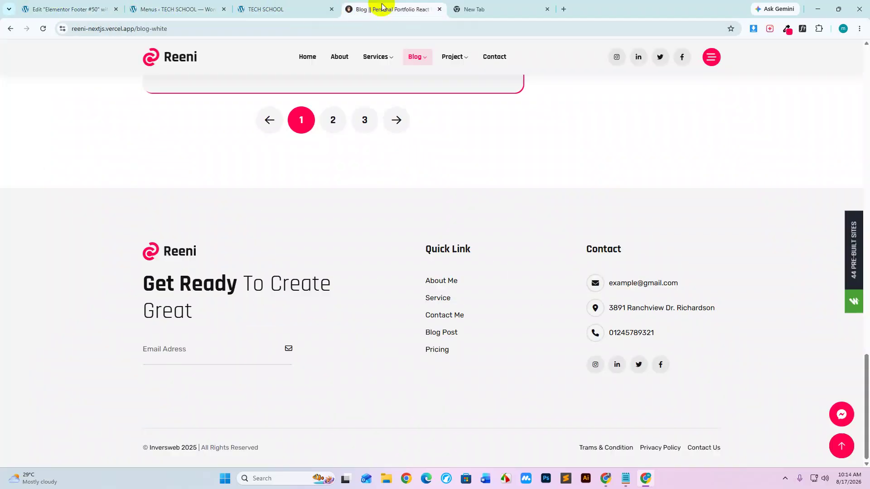
left_click_drag(132, 444, 743, 446)
left_click(703, 394)
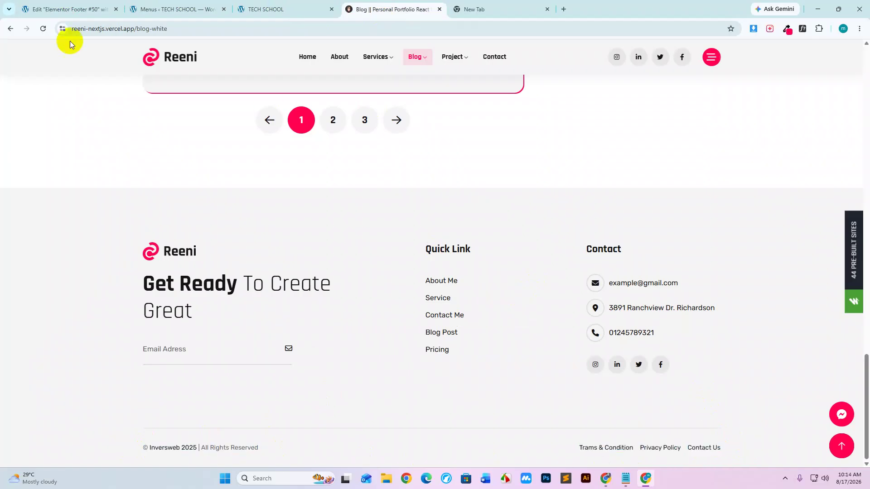
left_click(64, 9)
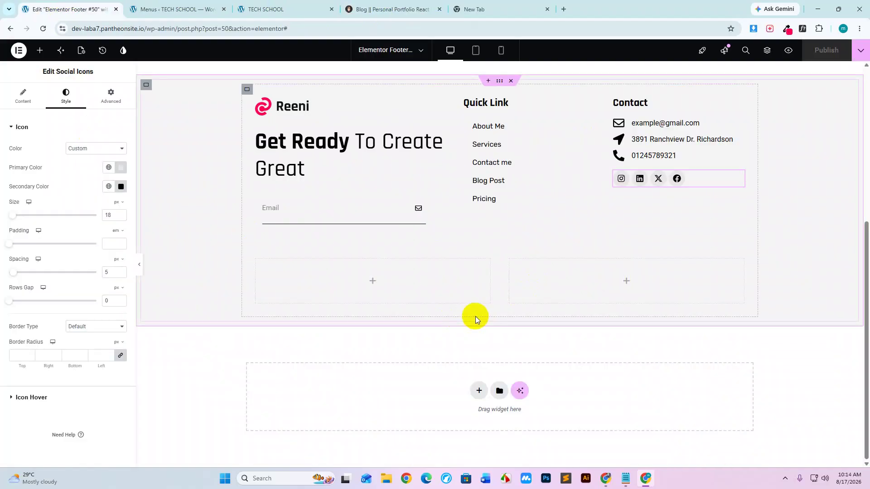
Add a Divider widget between the footer's main columns and the empty two-container row below.
left_click(382, 10)
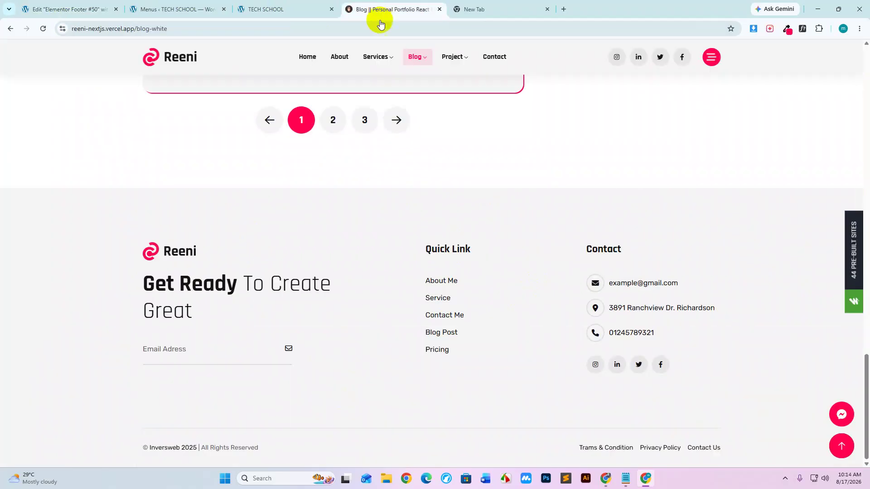
left_click(58, 9)
left_click(40, 50)
scroll(40, 279, "down", 15)
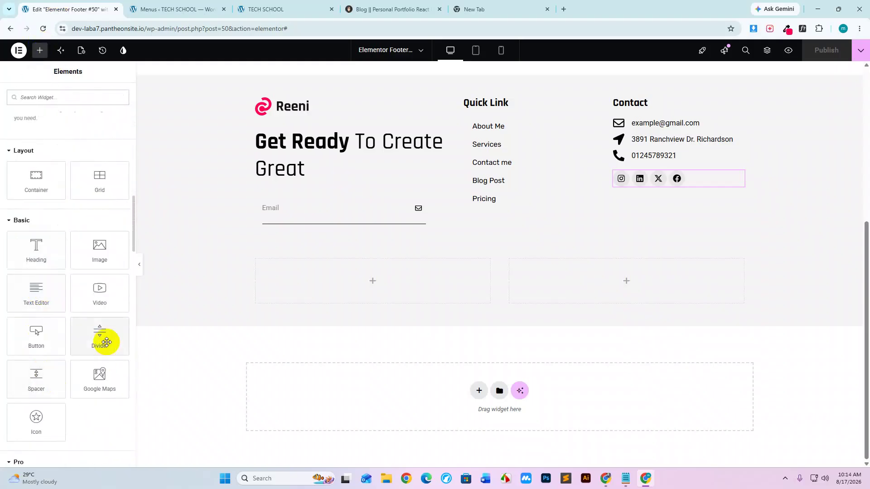
left_click_drag(101, 334, 539, 238)
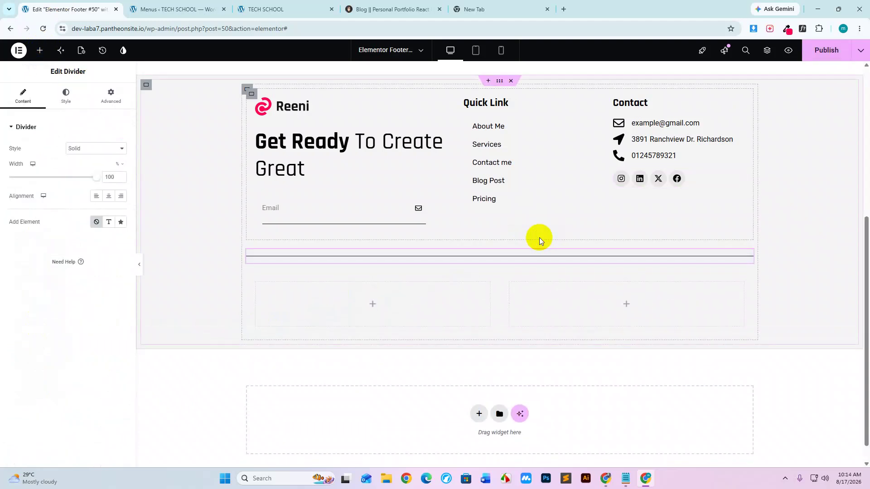
Style the divider with the grey color #C2BBBB and a weight of 2.5 px.
left_click(73, 102)
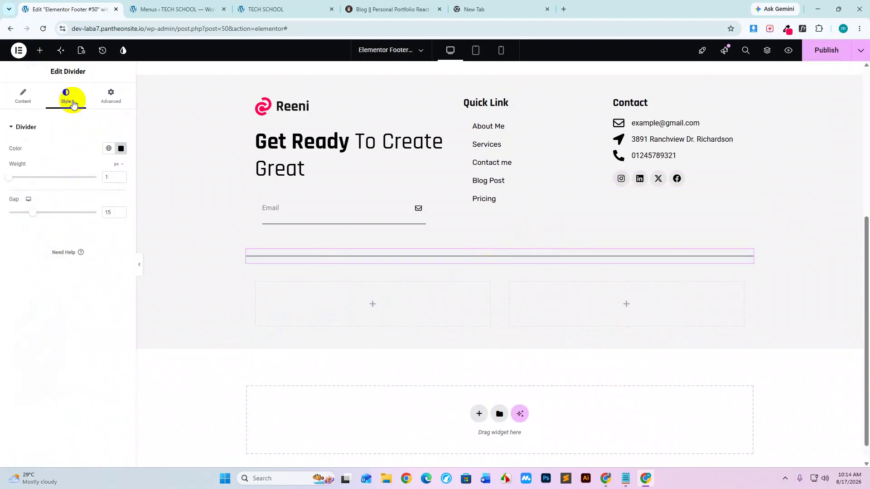
left_click(121, 150)
left_click_drag(98, 212, 72, 200)
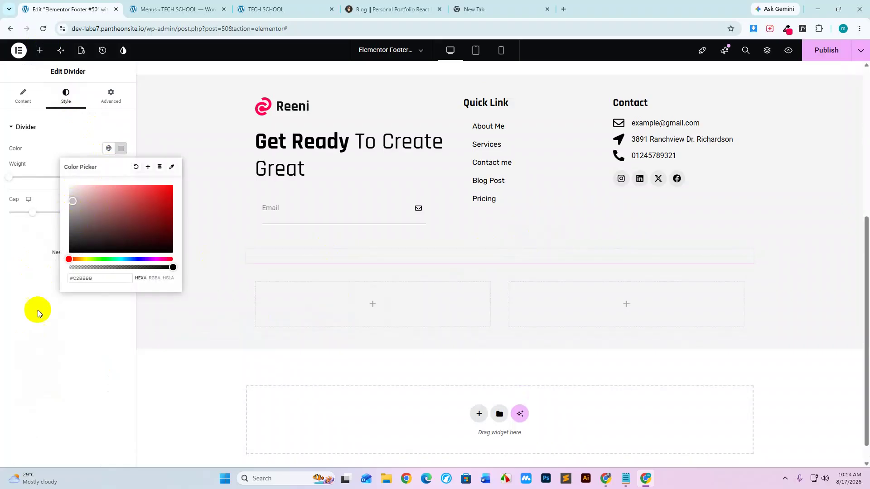
left_click(120, 149)
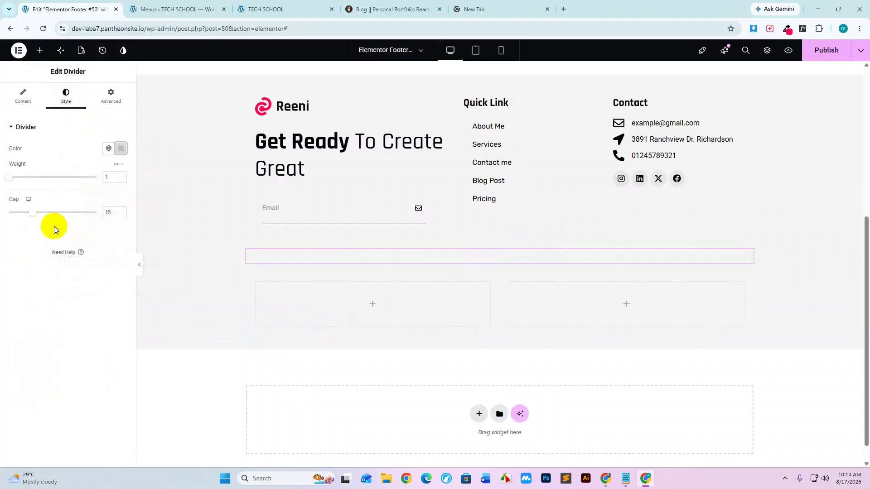
left_click_drag(10, 178, 24, 185)
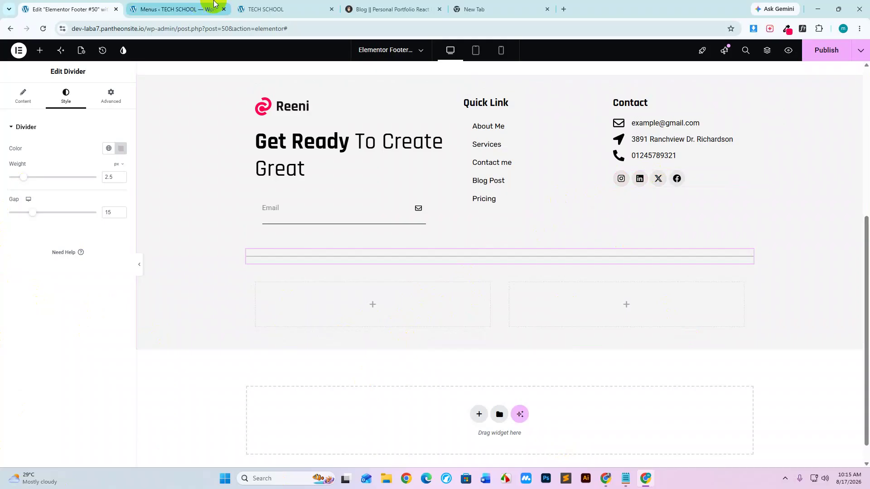
Copy the "© Inversweb 2025 | All Rights Reserved" line from the reference site's footer.
left_click(388, 9)
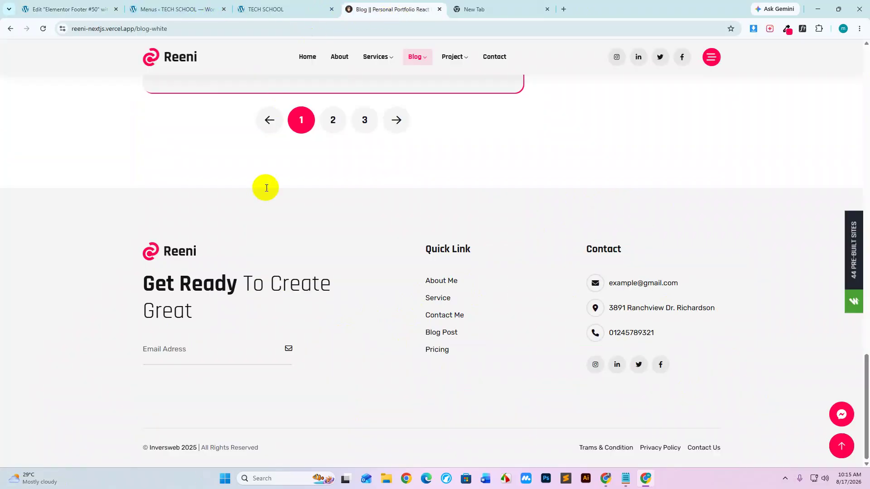
left_click_drag(263, 448, 136, 450)
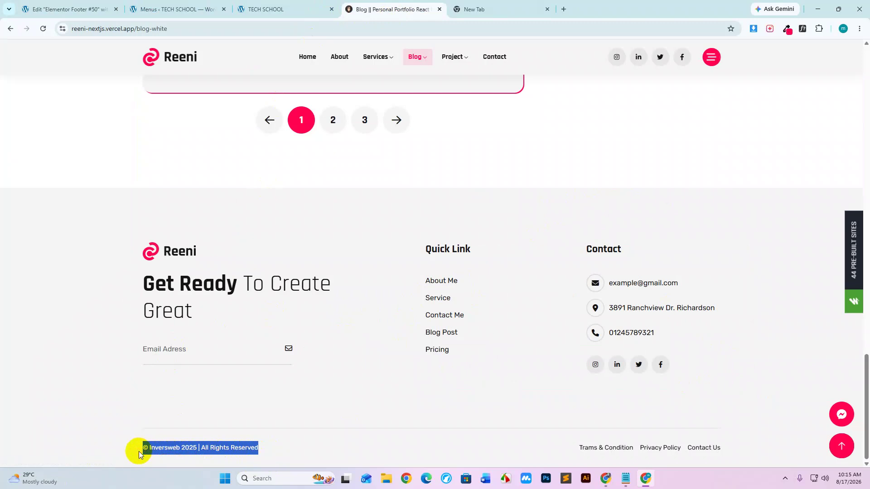
right_click(236, 447)
left_click(258, 338)
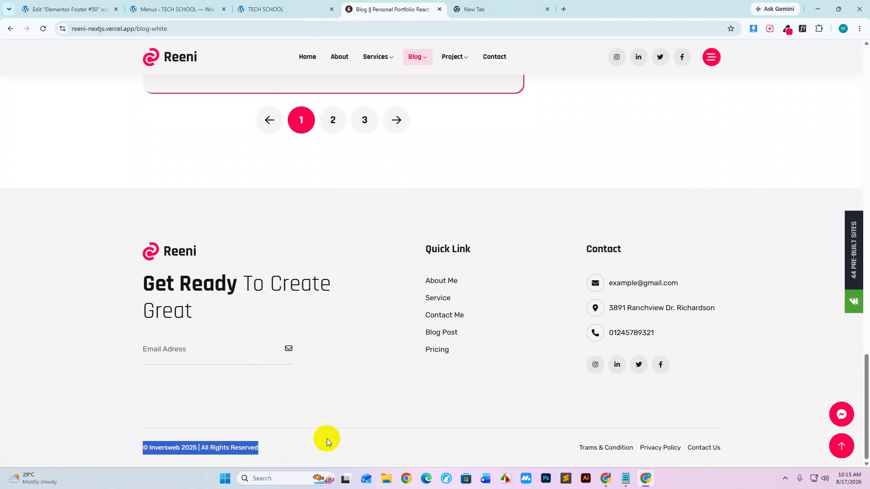
left_click(357, 447)
Add a Text Editor widget to the first container below the divider and replace its placeholder text with the copied copyright line.
left_click(64, 9)
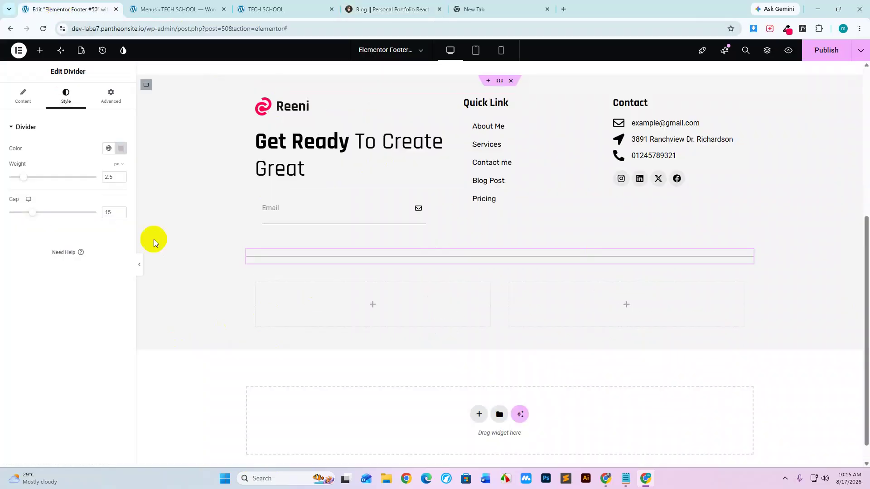
scroll(406, 306, "down", 1)
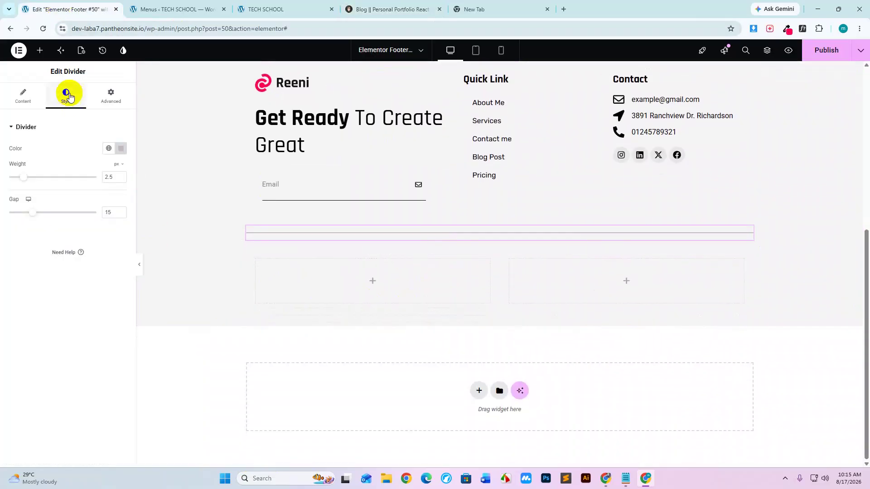
left_click(40, 50)
scroll(117, 352, "down", 13)
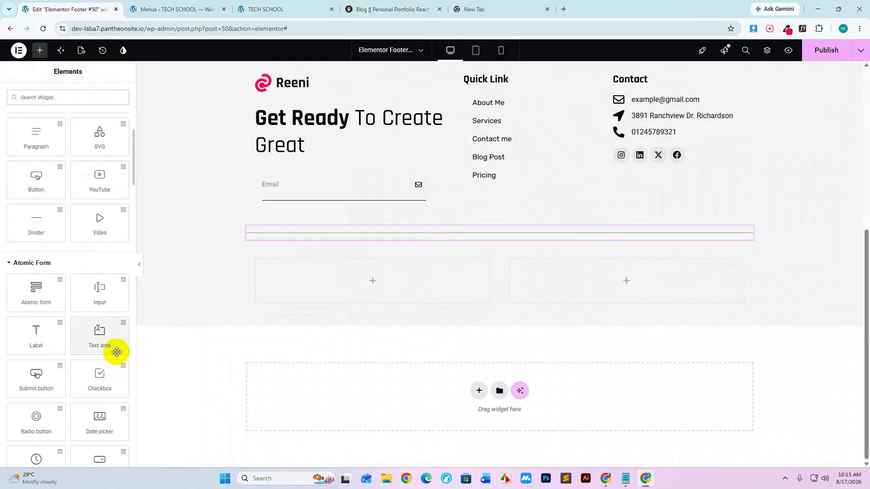
scroll(116, 351, "down", 2)
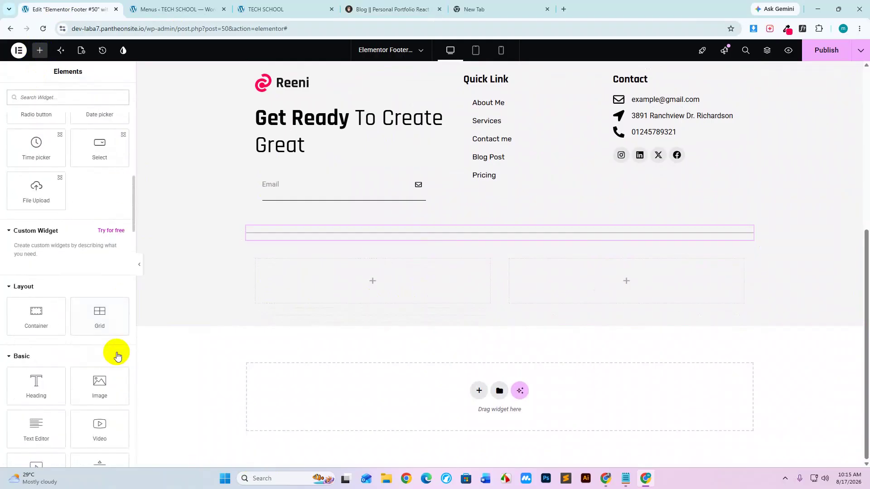
scroll(117, 353, "down", 2)
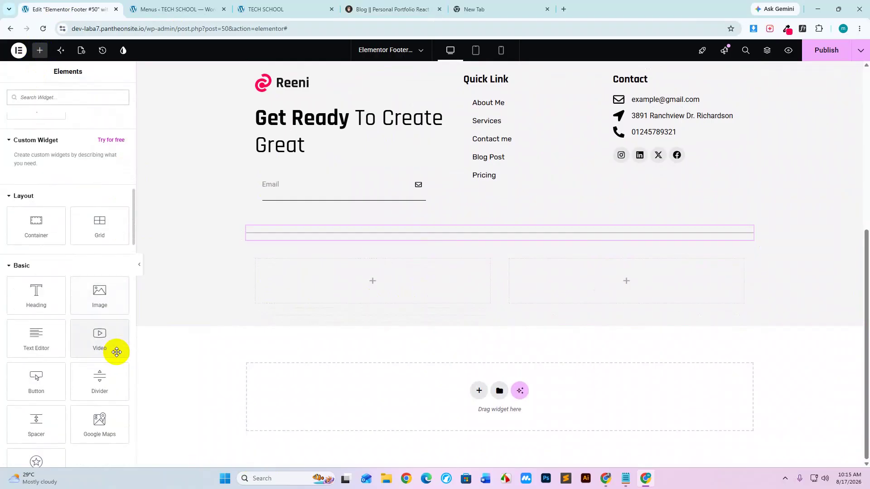
left_click_drag(35, 344, 340, 277)
left_click_drag(109, 248, 10, 203)
key("ctrl+v")
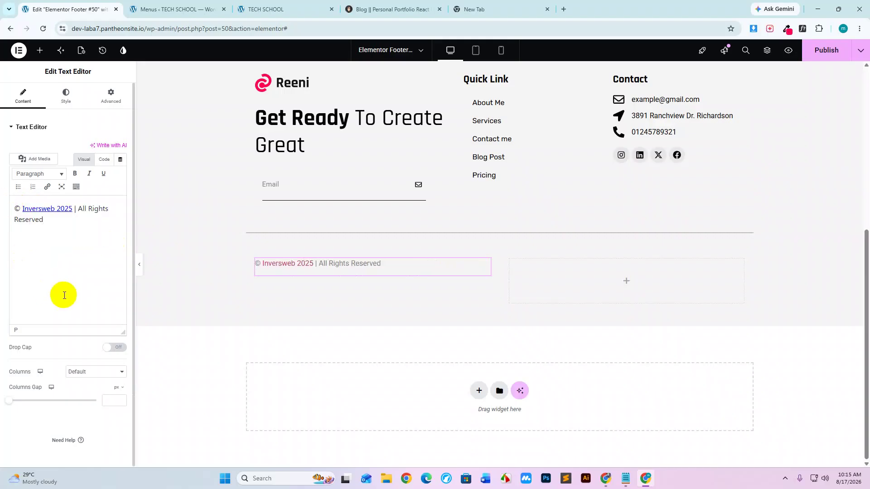
Replace the linked text "Inversweb 2025" with "LAB-A" in the footer's copyright line.
left_click(68, 209)
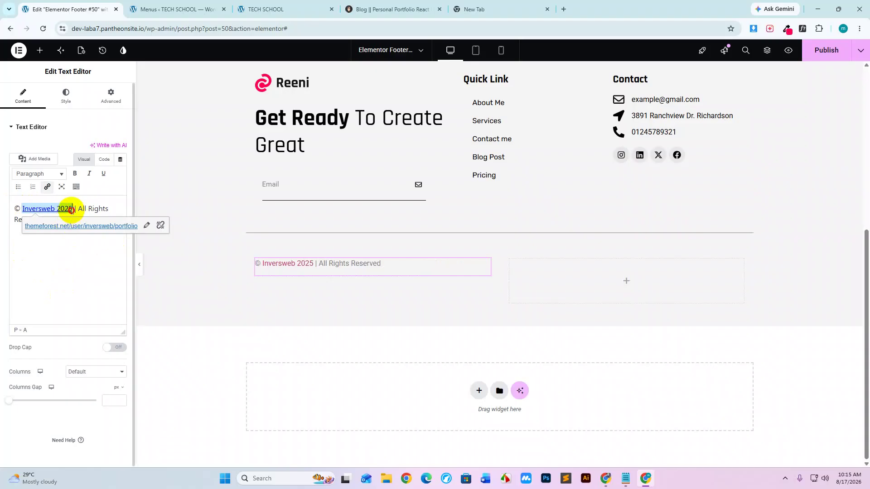
left_click_drag(71, 209, 28, 208)
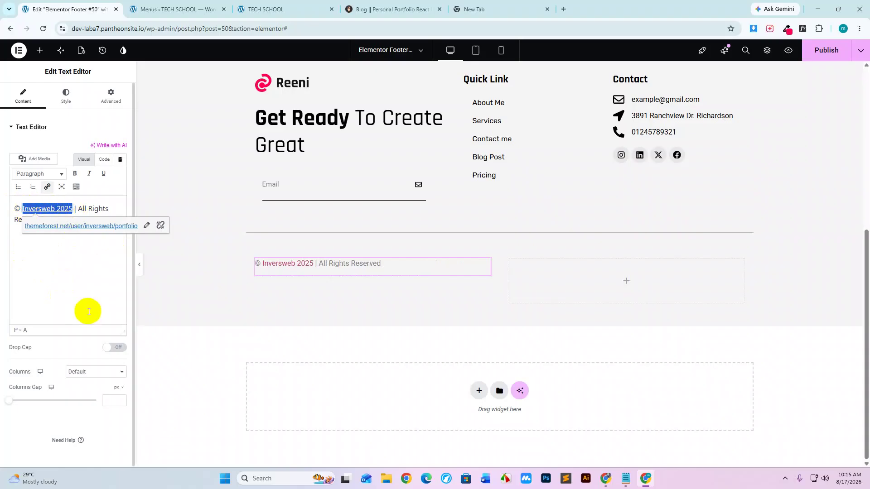
type("LAB_-0")
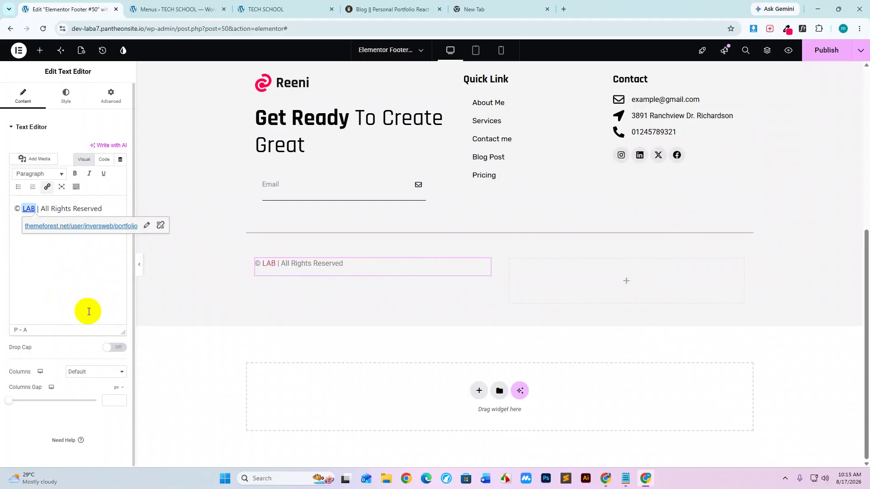
type(" | A")
key("BackSpace")
type("-0")
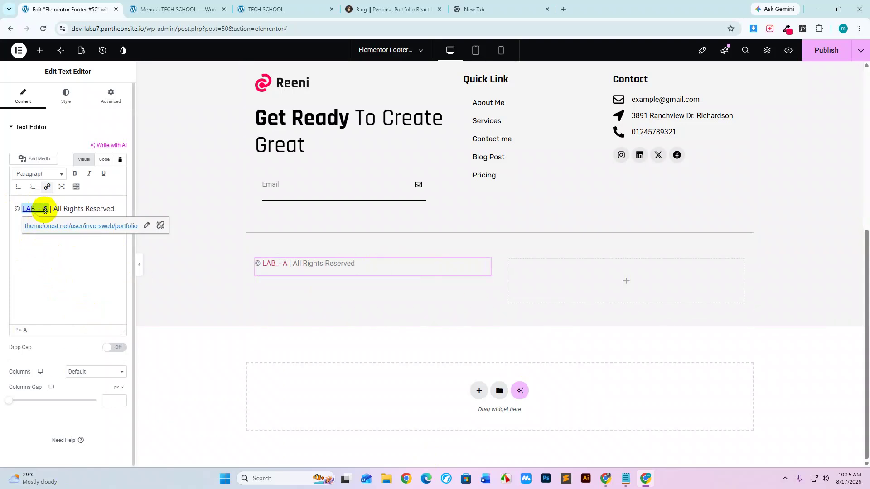
key("BackSpace")
key("BackSpace")
key("BackSpace")
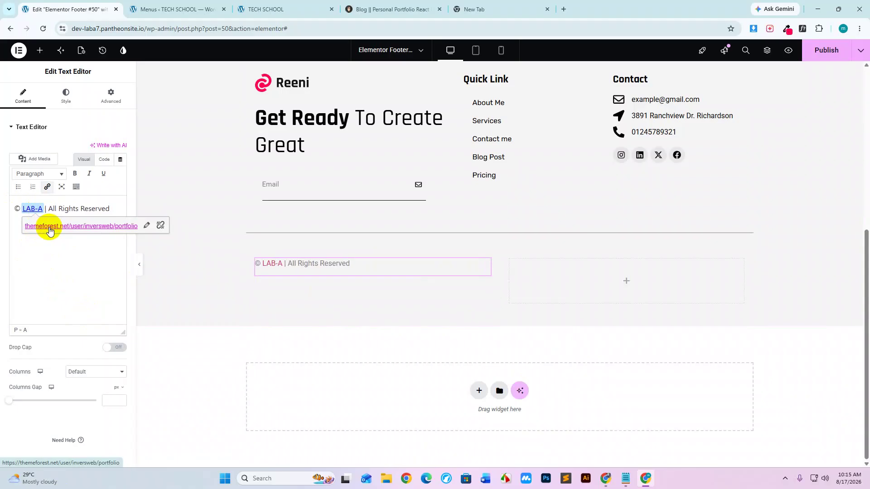
left_click(109, 210)
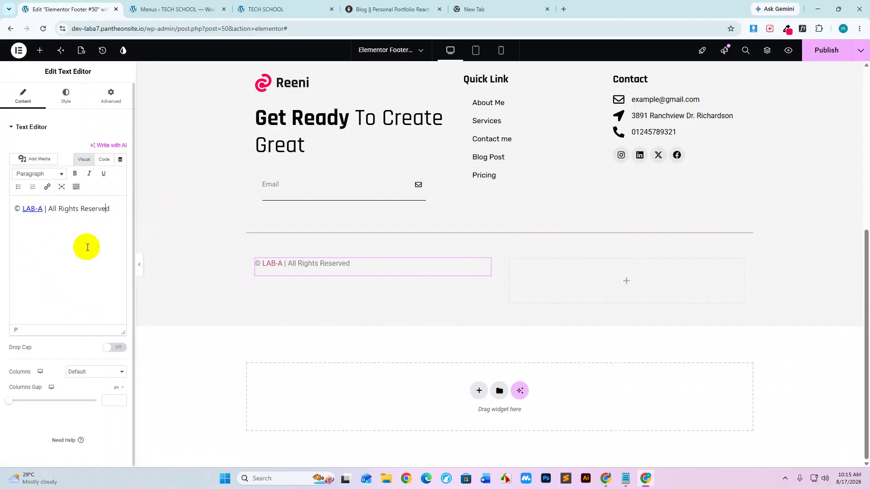
Copy the address dev-laba7.pantheonsite.io from the site's home page and set it as the "LAB-A" text's link URL.
left_click(40, 211)
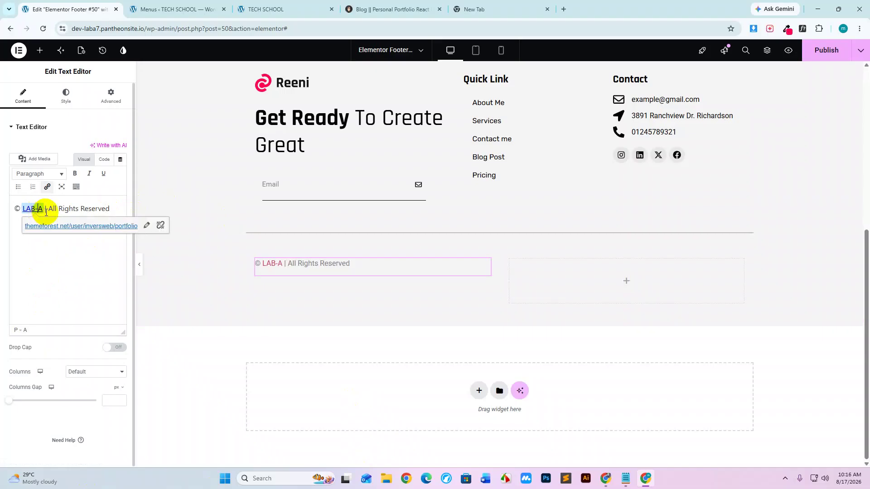
left_click_drag(43, 209, 21, 208)
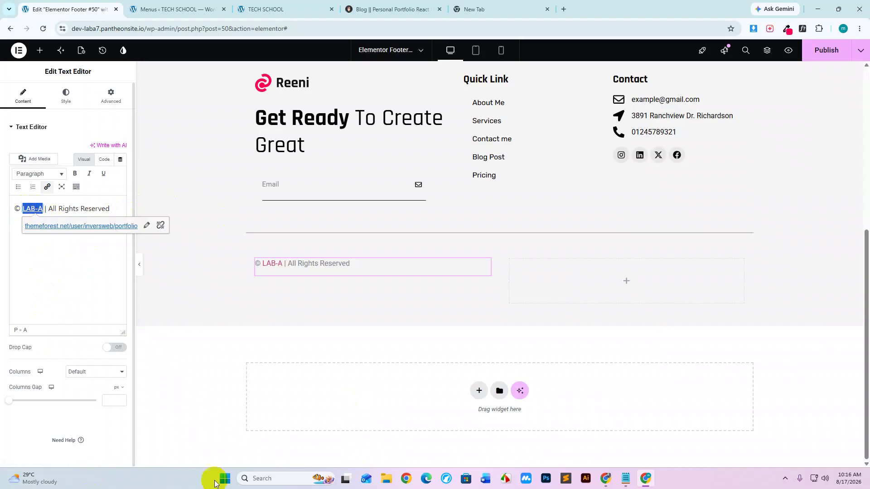
left_click(375, 15)
left_click(336, 16)
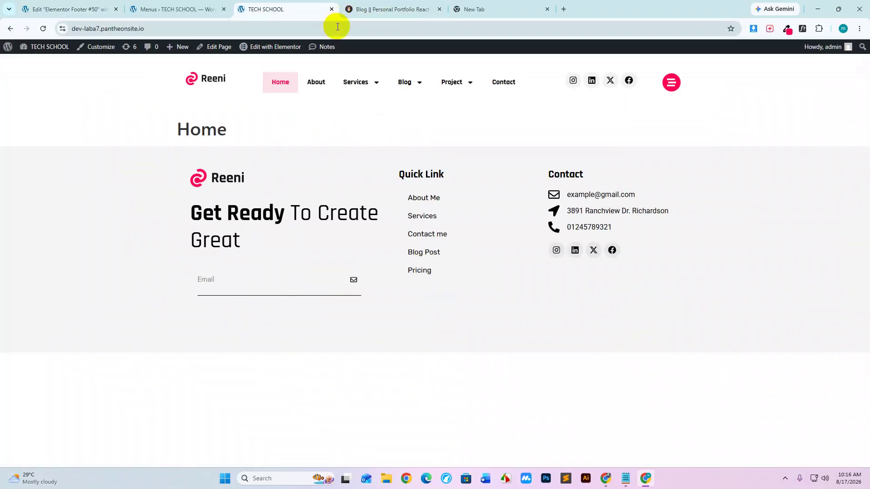
left_click(306, 26)
key("ctrl+c")
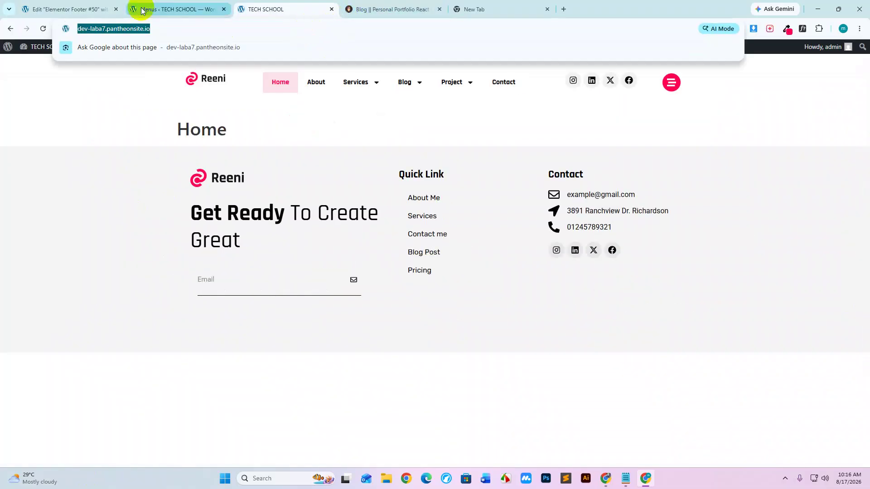
left_click(48, 10)
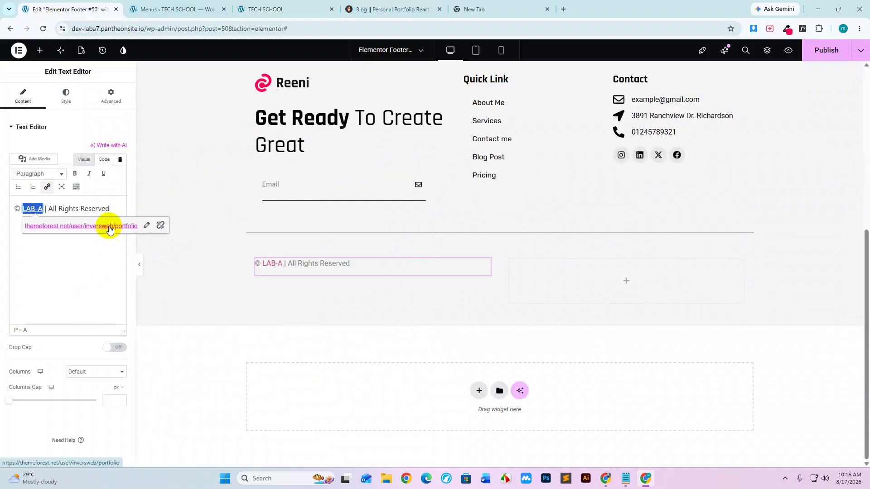
left_click(146, 225)
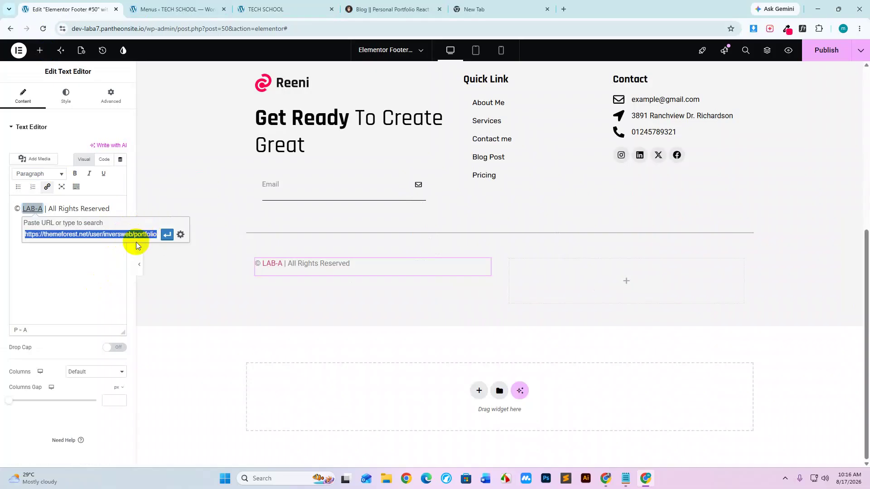
key("ctrl+v")
left_click(166, 234)
left_click(93, 245)
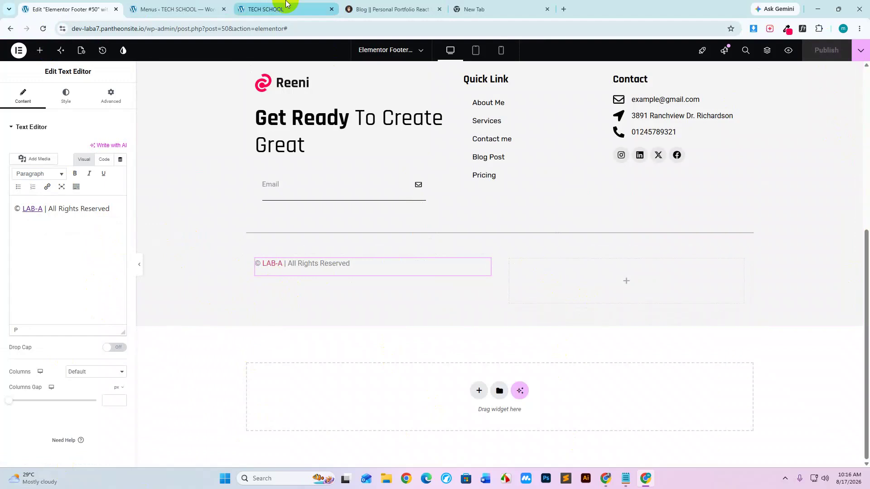
Copy the "Trams & Condition" and "Privacy Policy" link names from the bottom row of the reference site's footer.
left_click(385, 9)
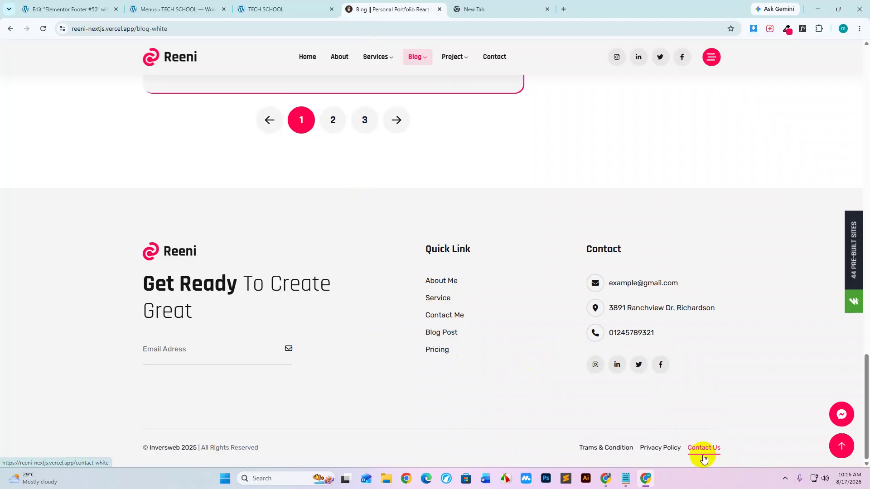
left_click_drag(570, 449, 686, 454)
key("ctrl+c")
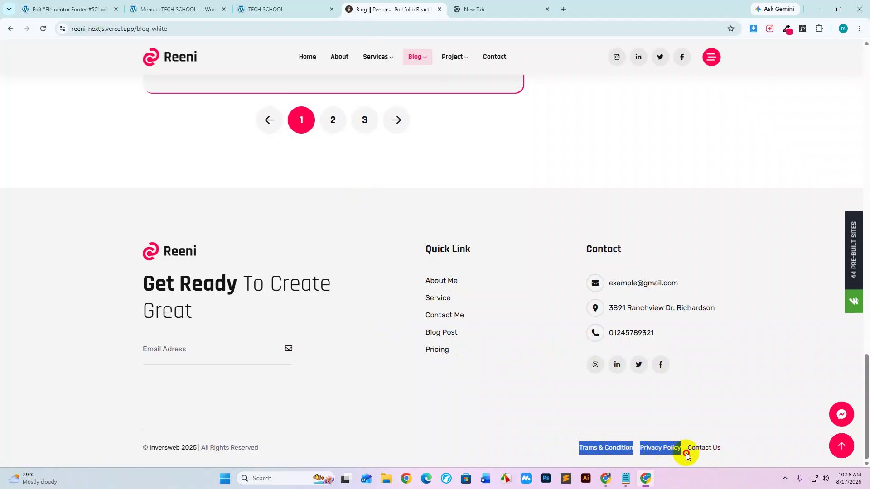
Create and publish two new WordPress pages titled "Trams & Condition" and "Privacy Policy".
left_click(281, 9)
left_click(196, 4)
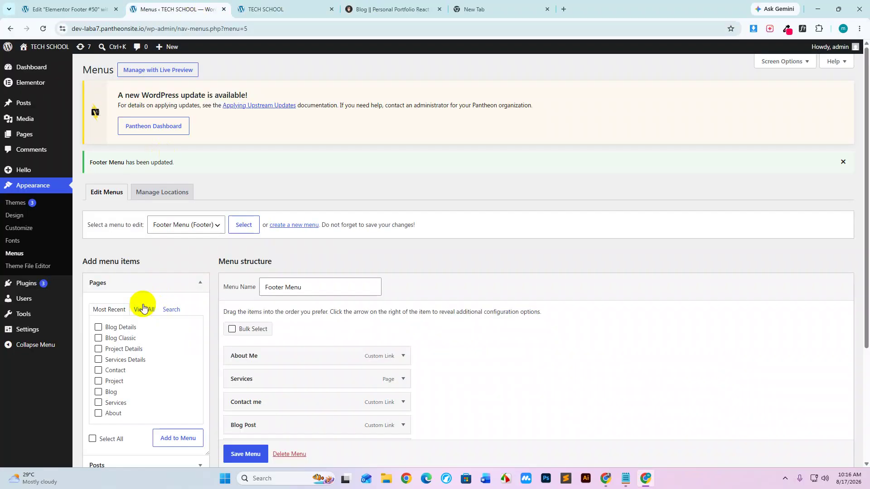
left_click(94, 136)
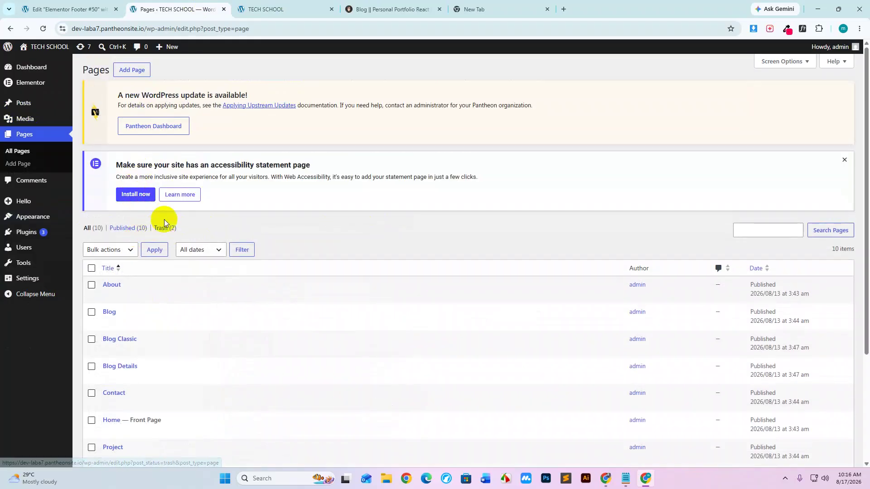
left_click(132, 80)
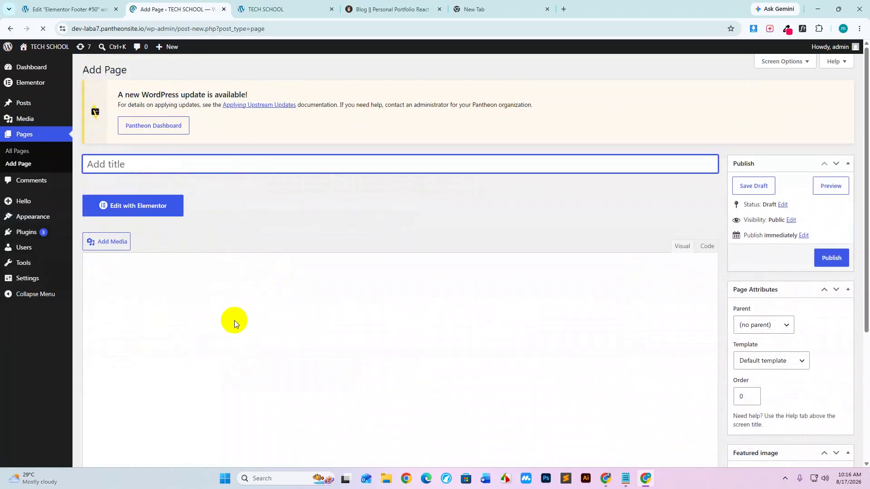
left_click(235, 320)
left_click(125, 165)
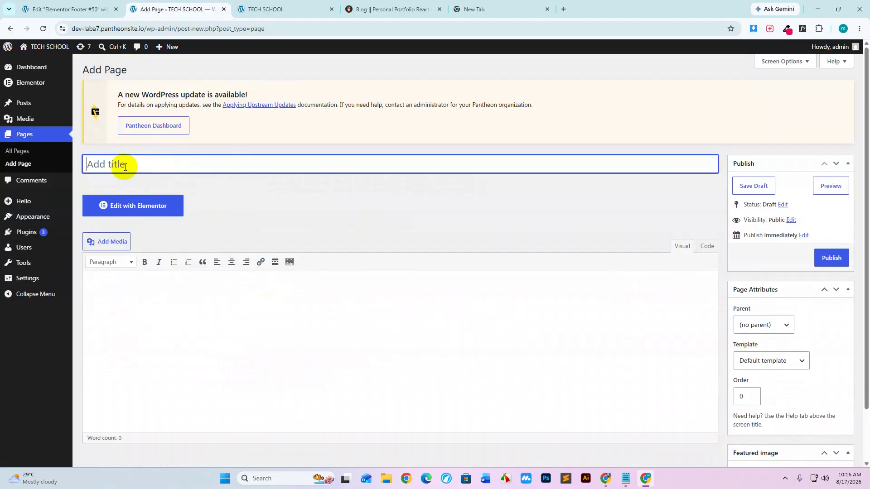
key("ctrl+v")
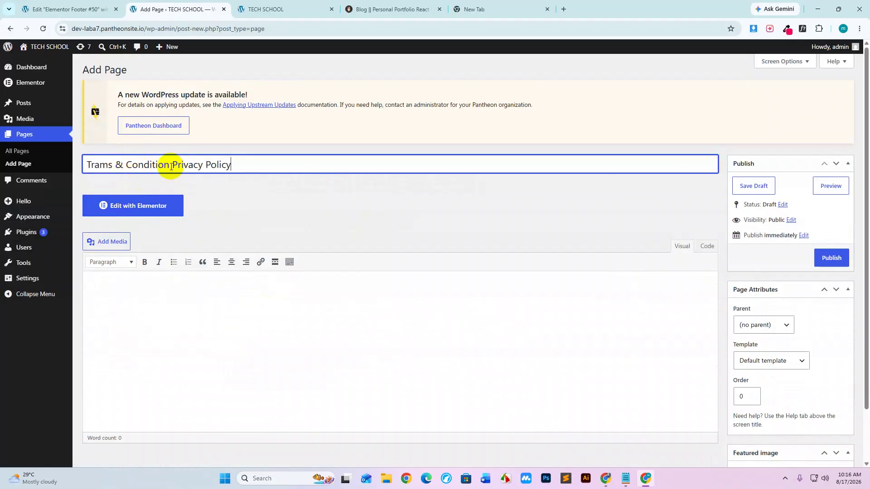
left_click_drag(172, 163, 293, 164)
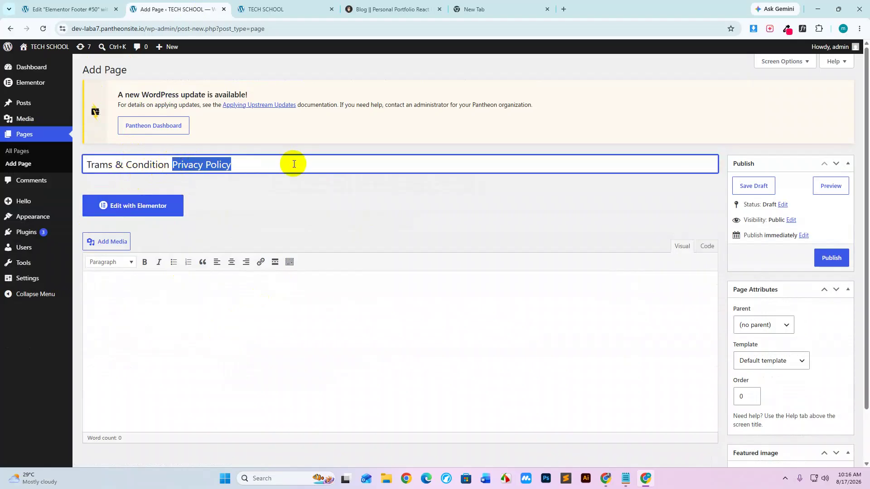
key("BackSpace")
left_click(836, 260)
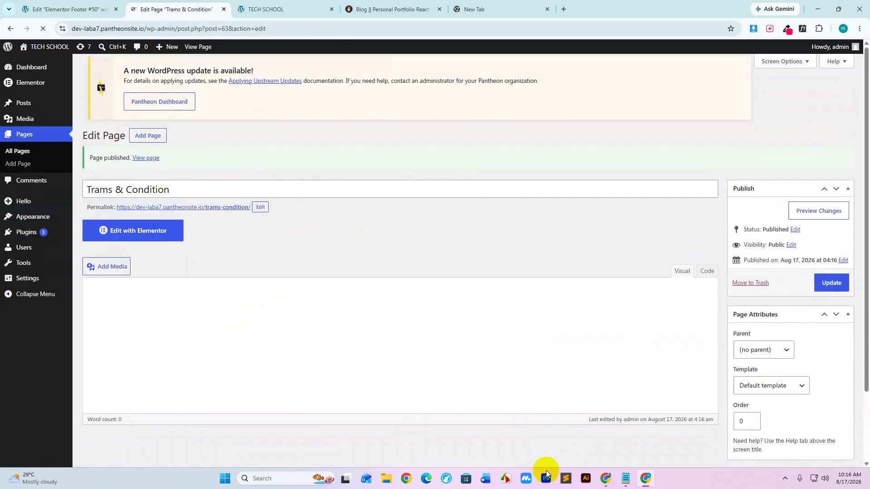
left_click(146, 70)
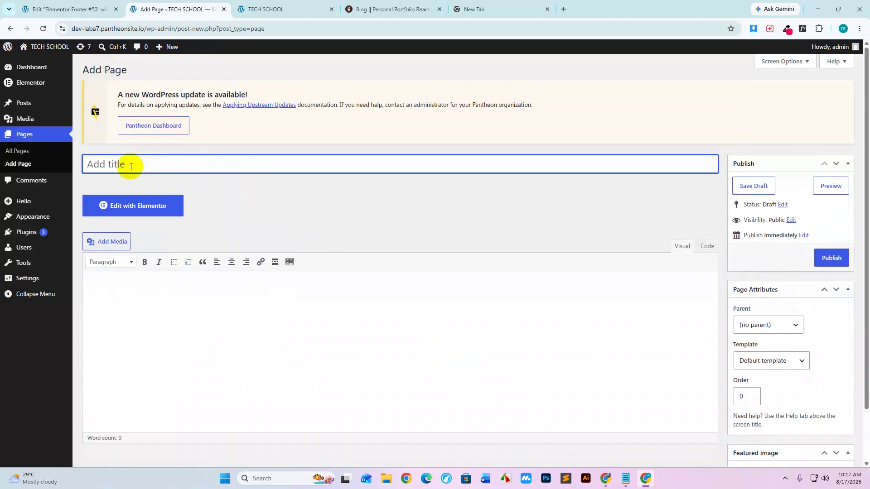
left_click(831, 258)
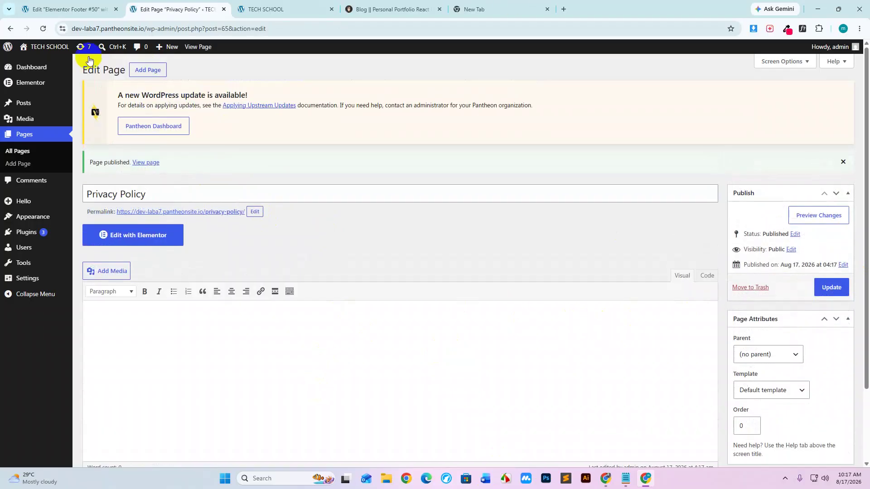
Return to the Elementor footer and add an Icon List widget to the empty container beside the copyright line.
left_click(58, 9)
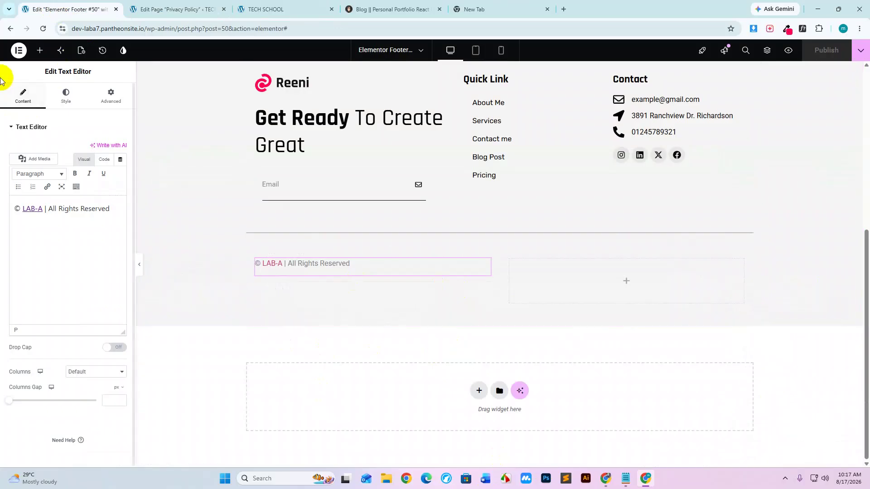
left_click(40, 50)
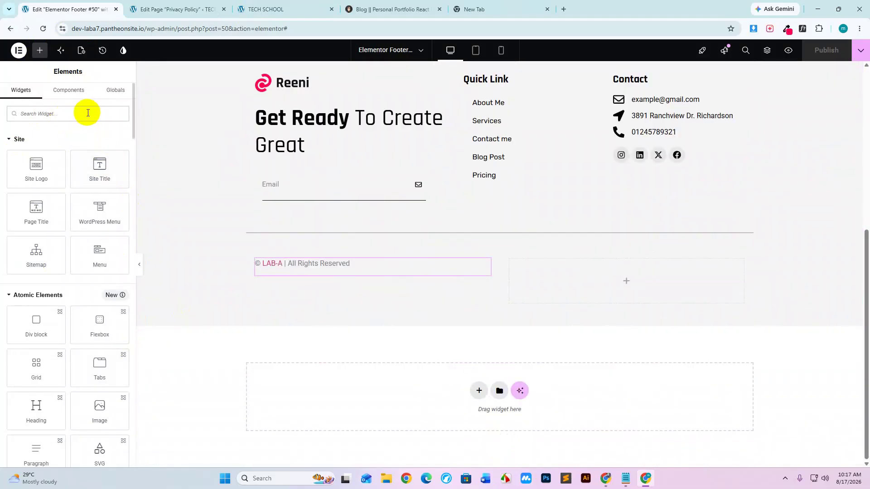
type("icon")
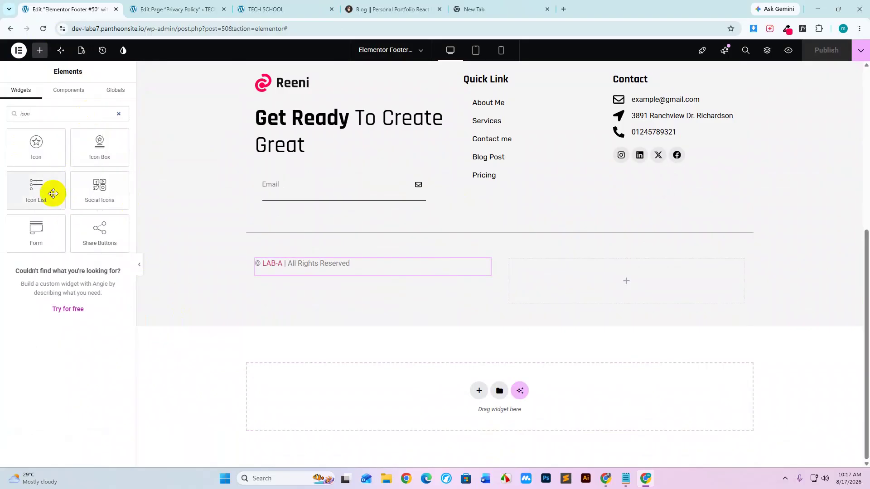
left_click_drag(53, 192, 619, 284)
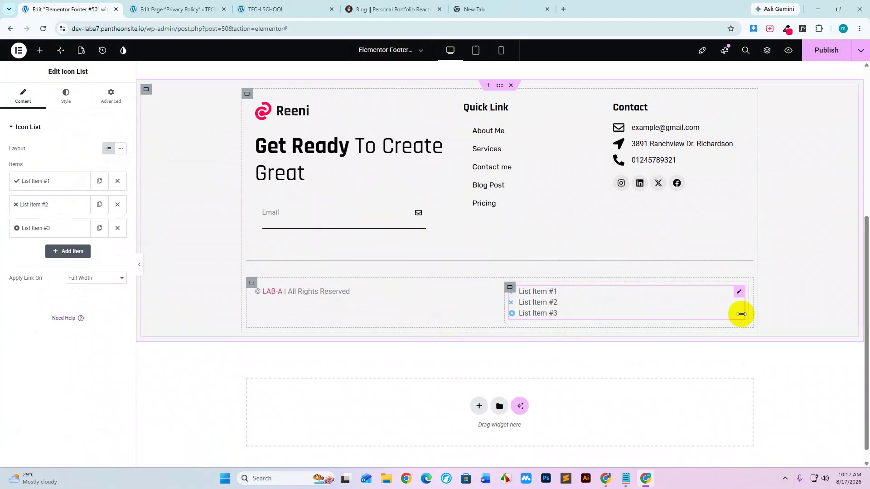
Remove the icons from all three items of the new Icon List.
left_click(62, 181)
mouse_move(82, 268)
left_click(113, 244)
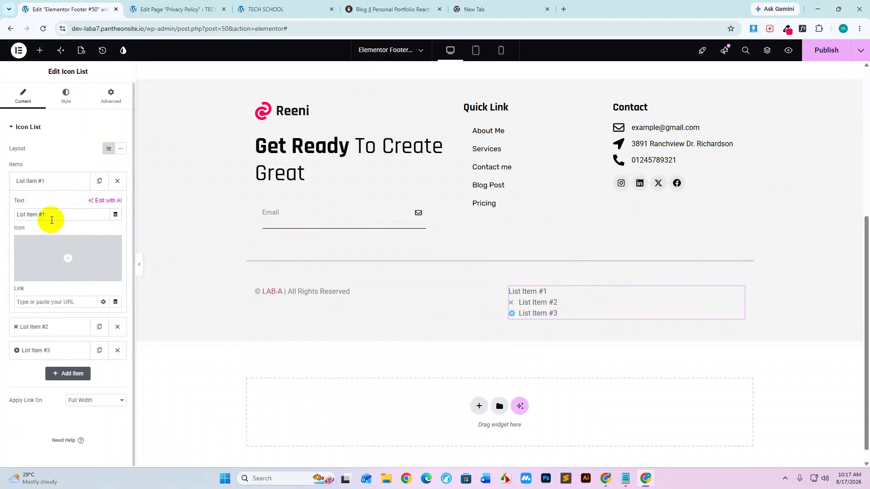
left_click(43, 190)
left_click(47, 205)
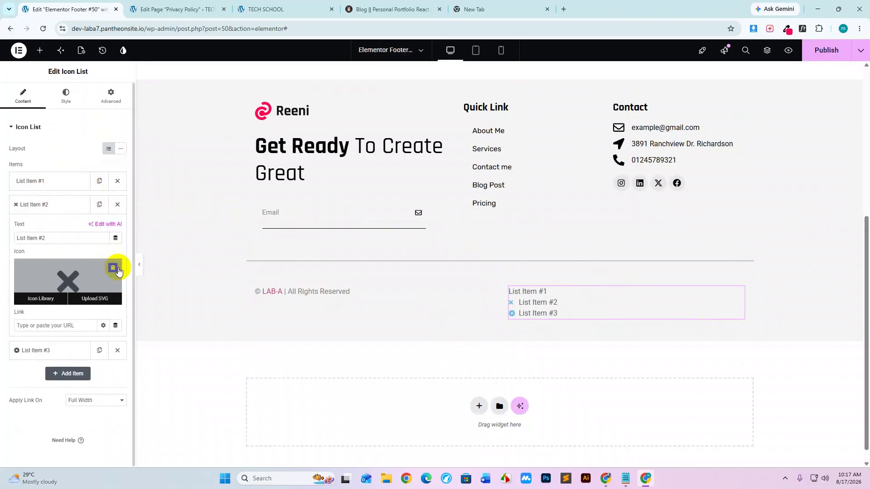
left_click(112, 267)
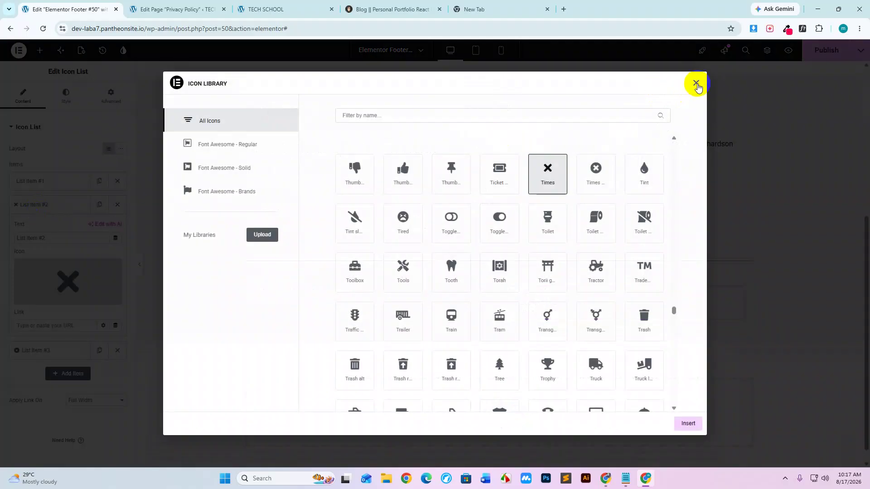
left_click(696, 83)
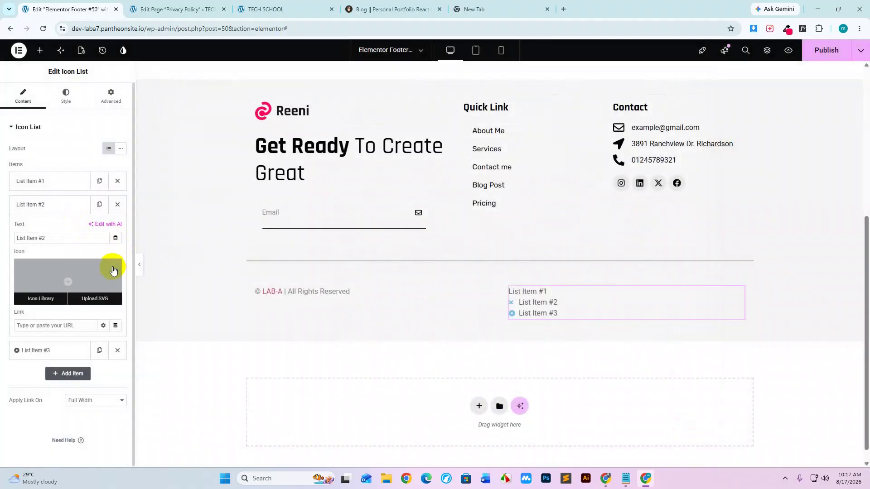
left_click(114, 267)
left_click(56, 208)
left_click(55, 226)
left_click(114, 292)
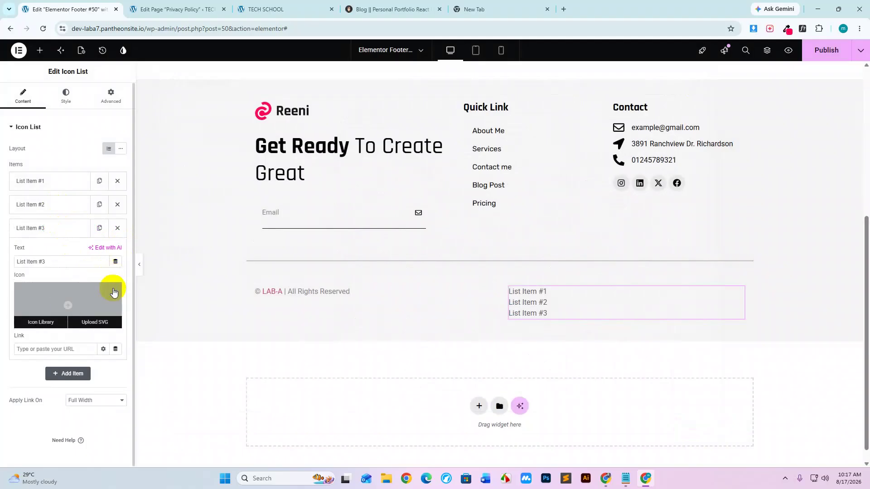
left_click(40, 228)
Replace the first Icon List item's text with "Trams & Condition", copied from the reference site's footer.
left_click(46, 186)
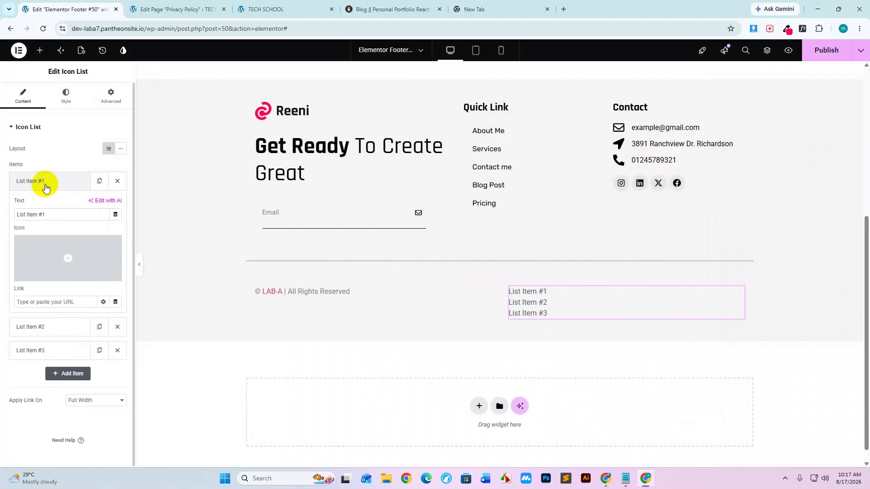
left_click(361, 6)
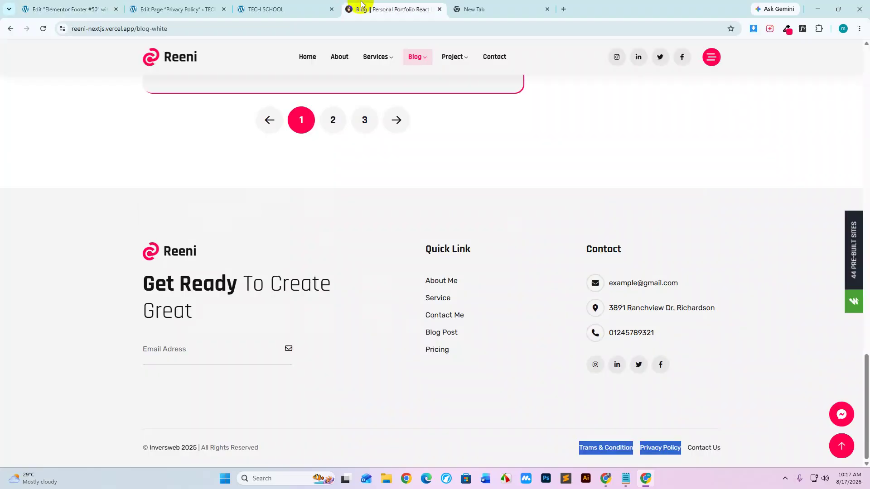
left_click(559, 452)
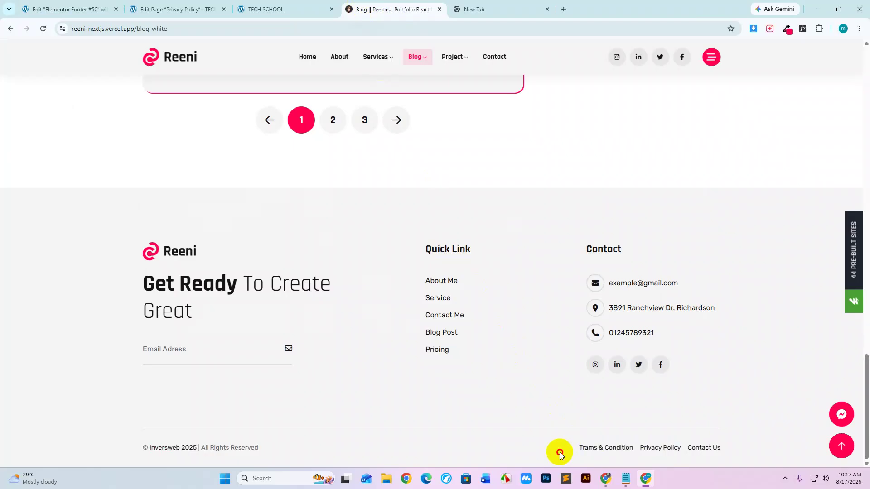
left_click_drag(559, 452, 638, 452)
key("ctrl+c")
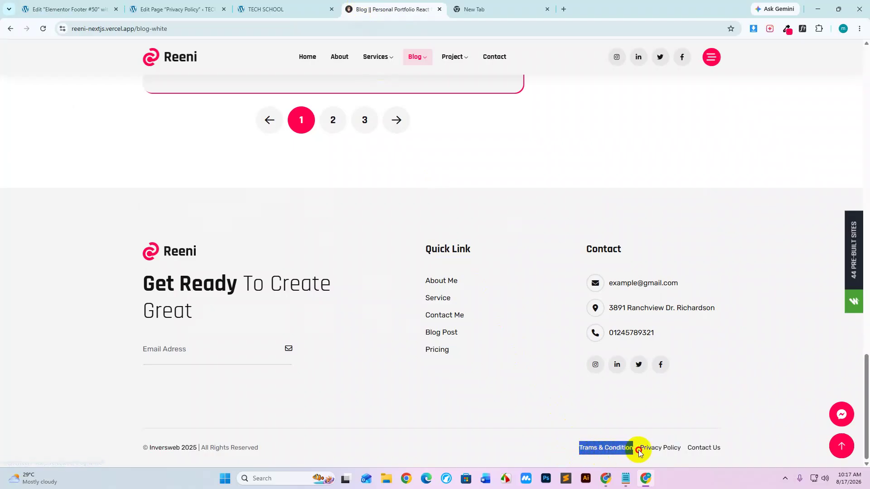
left_click(70, 10)
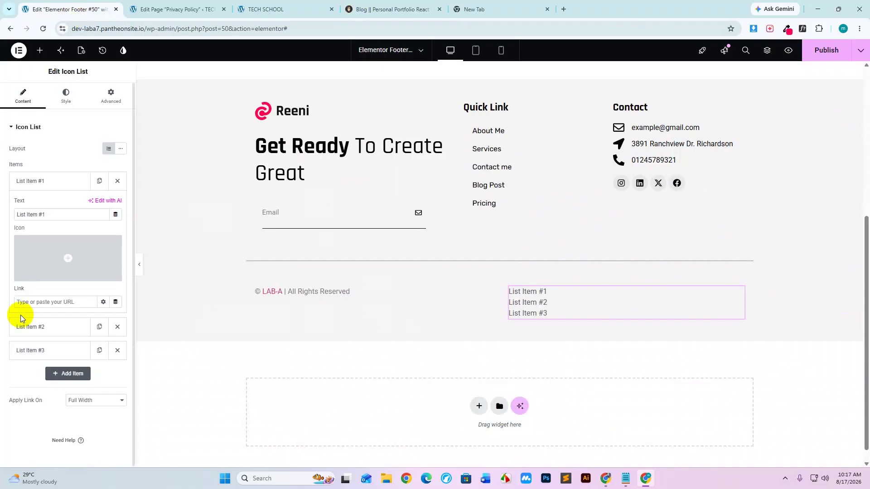
left_click_drag(57, 219, 12, 218)
key("ctrl+v")
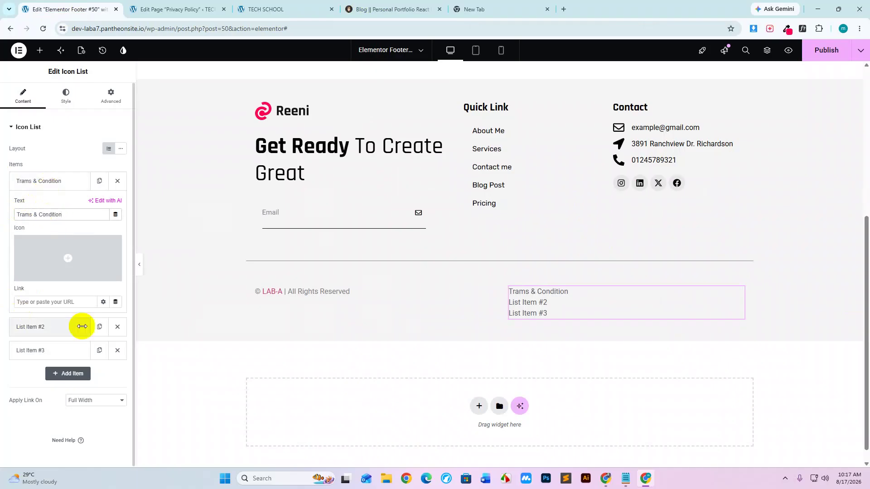
Look up the published Trams & Condition page's address and link the first list item to dev-laba7.pantheonsite.io/trams-condition/.
left_click(194, 10)
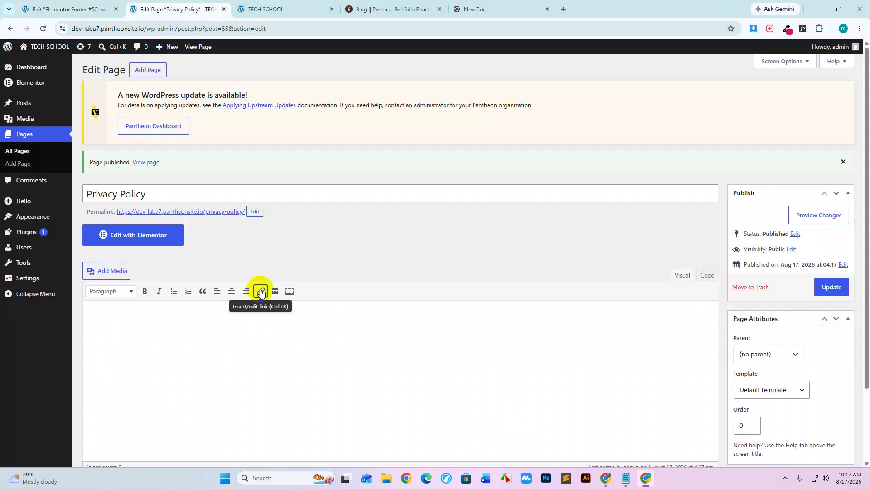
left_click(19, 151)
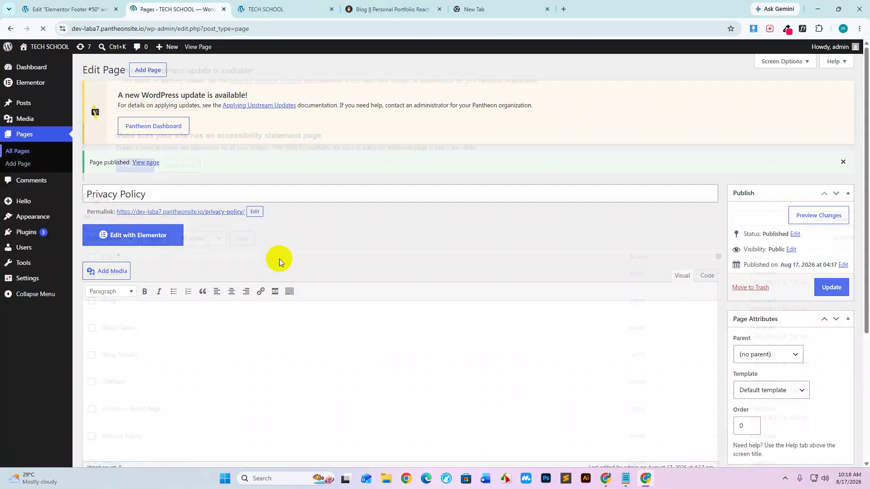
scroll(279, 259, "down", 4)
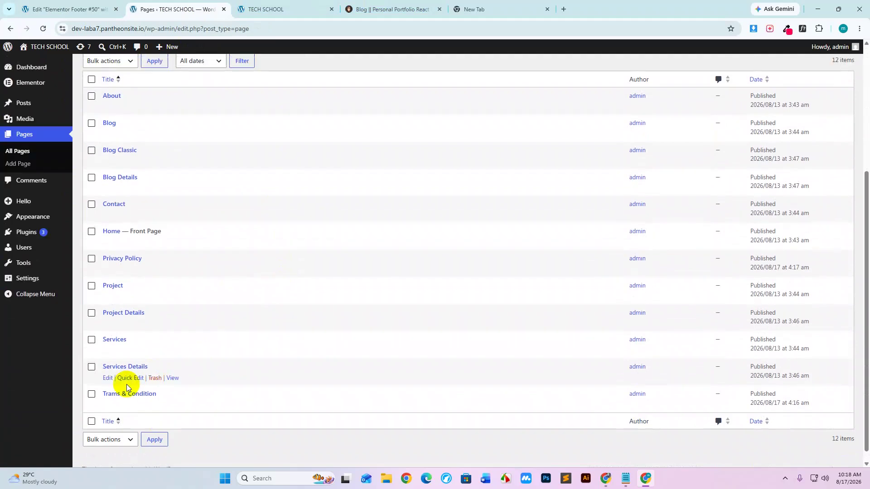
scroll(140, 390, "down", 1)
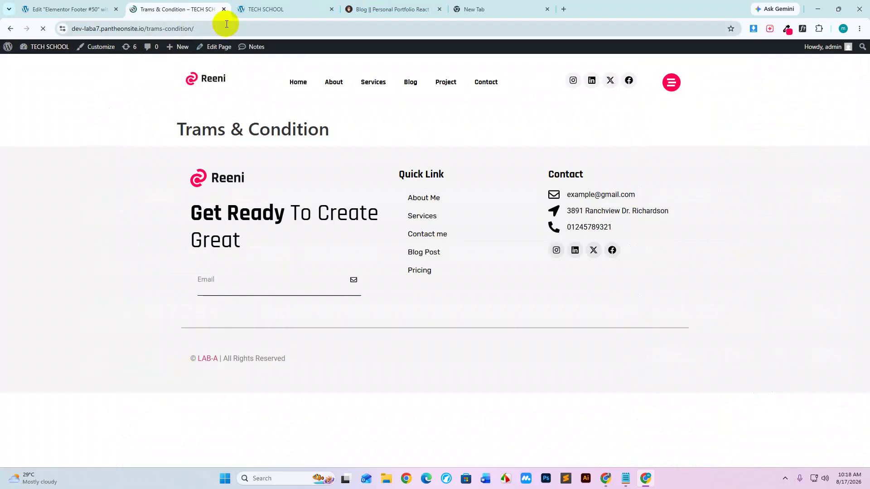
left_click(225, 23)
left_click(11, 29)
left_click(63, 9)
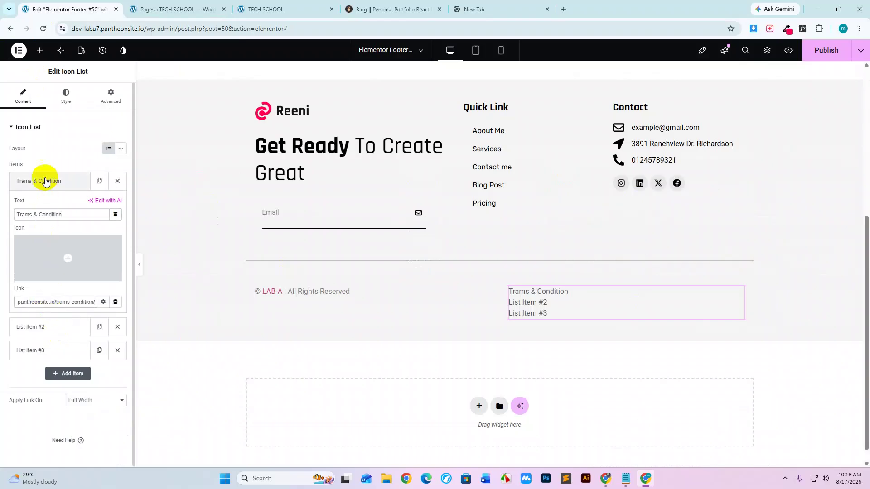
left_click(43, 180)
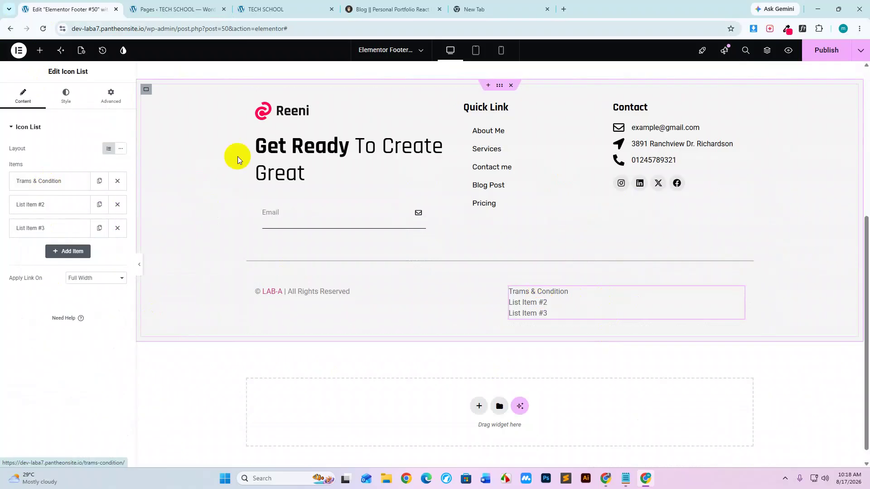
Replace the second Icon List item's text with "Privacy Policy", copied from the reference site's footer.
left_click(29, 205)
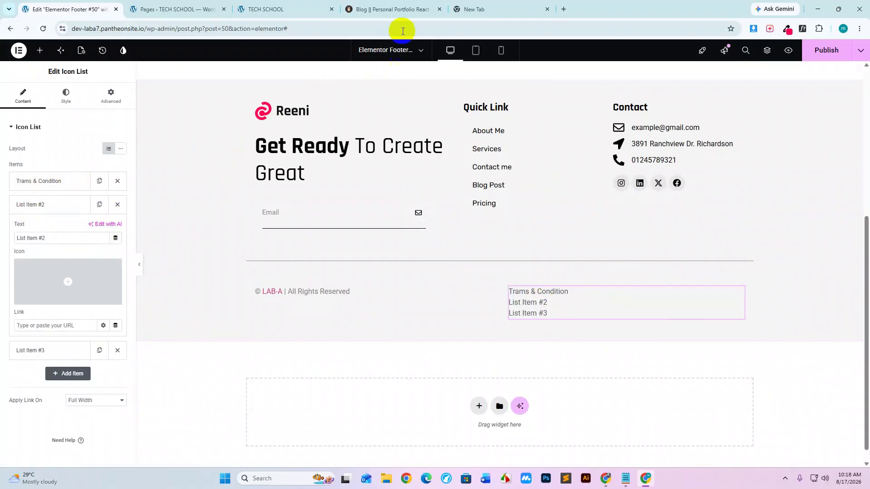
left_click(398, 9)
left_click_drag(680, 448, 638, 451)
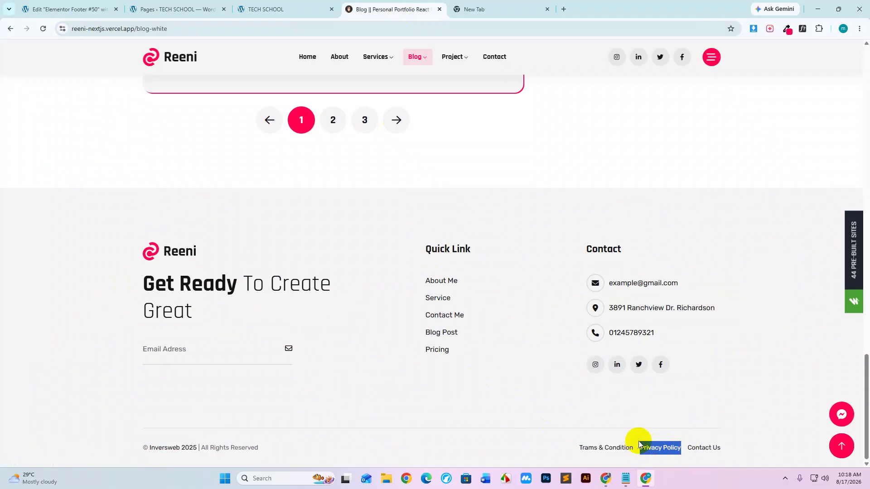
left_click(50, 10)
left_click(52, 237)
left_click_drag(52, 238, 1, 241)
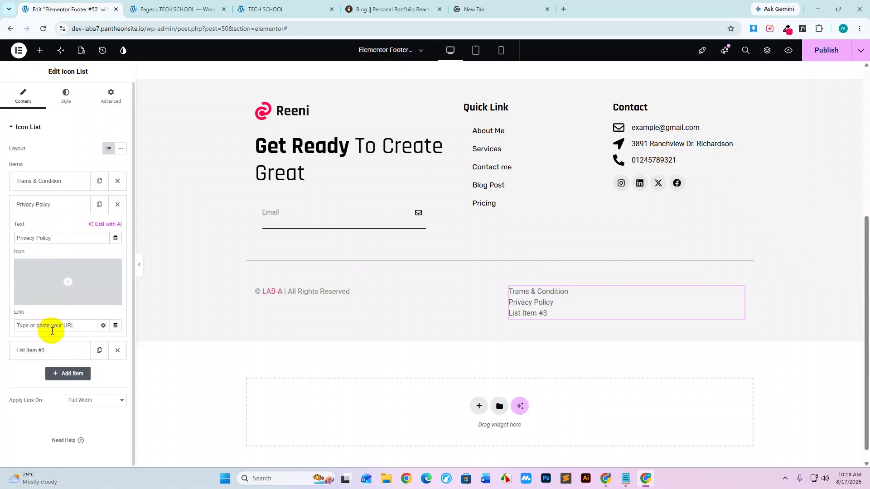
Open the published Privacy Policy page, copy its address and link the second list item to dev-laba7.pantheonsite.io/privacy-policy/.
left_click(194, 4)
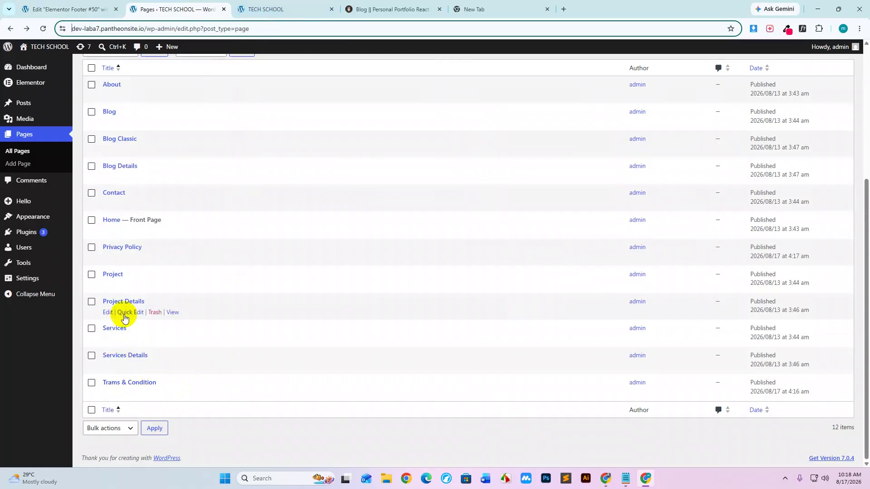
left_click(173, 258)
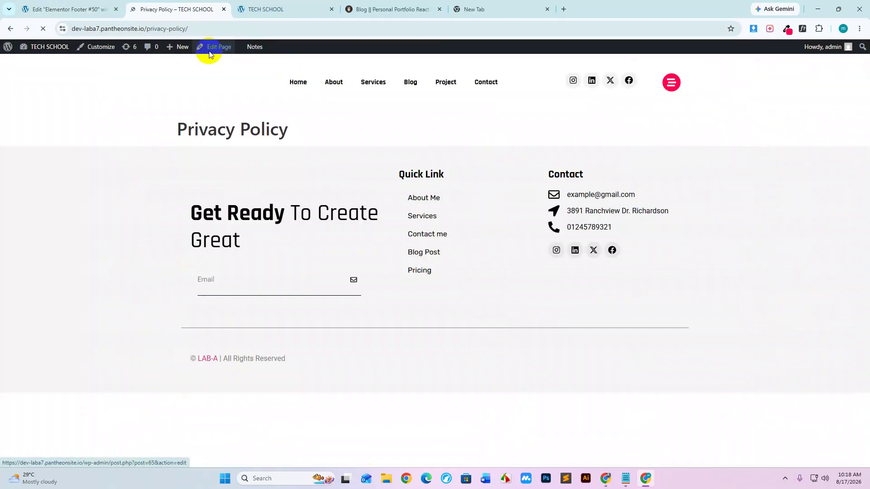
left_click(202, 27)
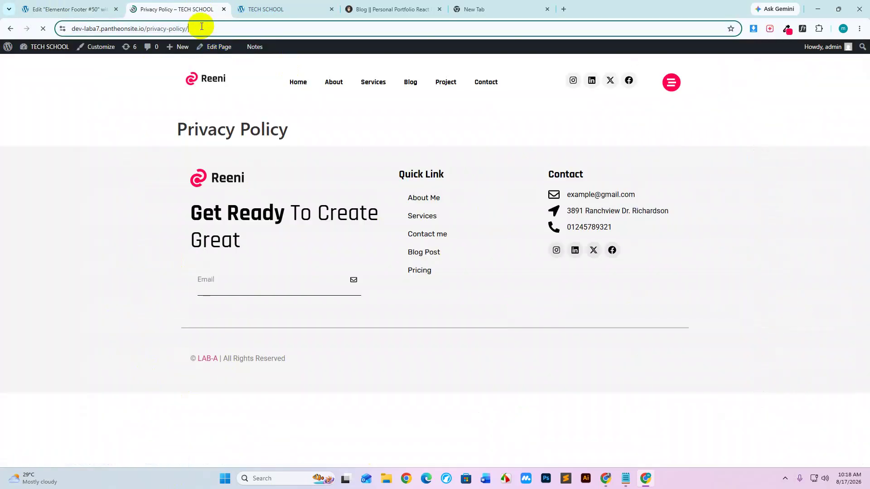
left_click(36, 9)
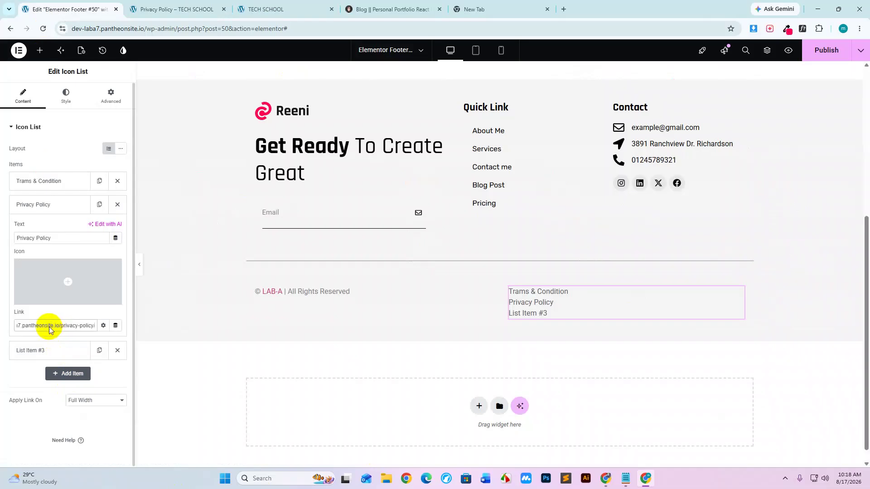
left_click(44, 204)
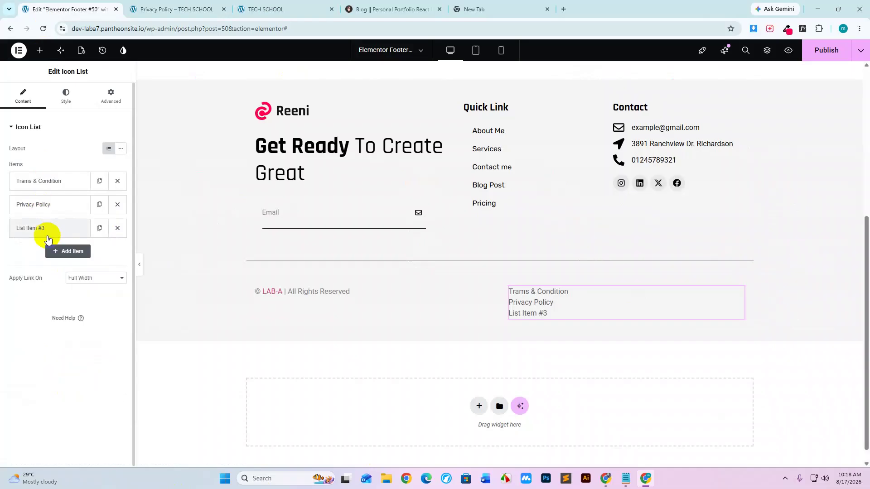
Replace the third Icon List item's text with "Contact Us", copied from the reference site's footer.
left_click(43, 229)
left_click(403, 6)
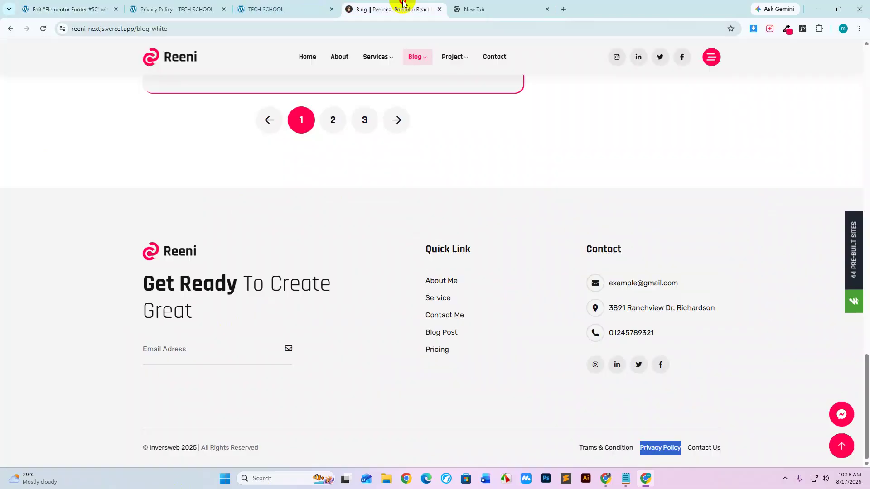
left_click_drag(732, 452, 689, 452)
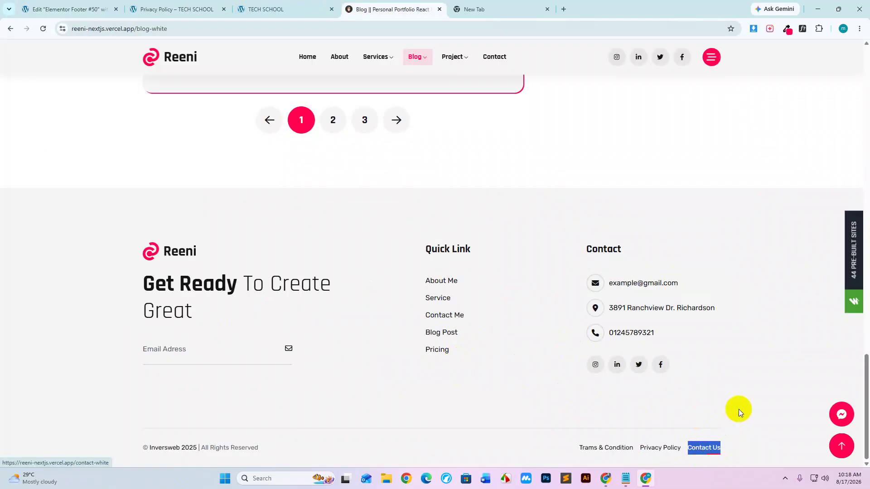
left_click(50, 8)
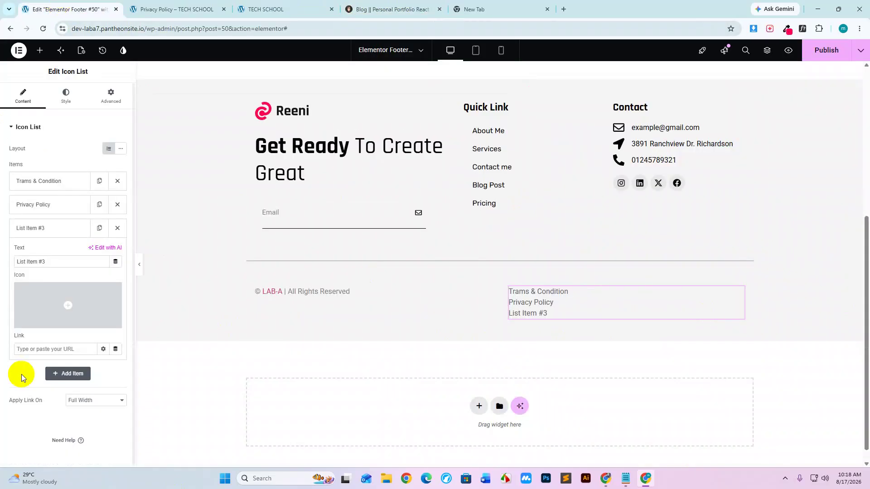
type("Contact Us")
left_click(27, 349)
left_click(176, 10)
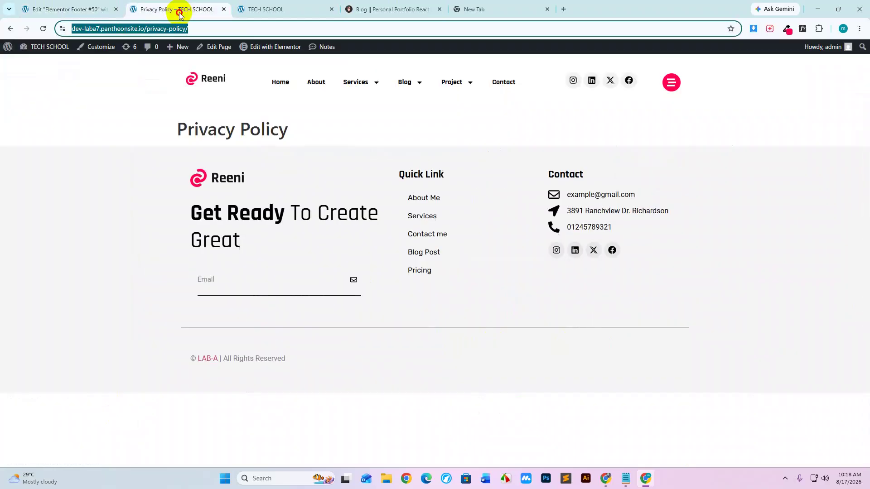
left_click(10, 30)
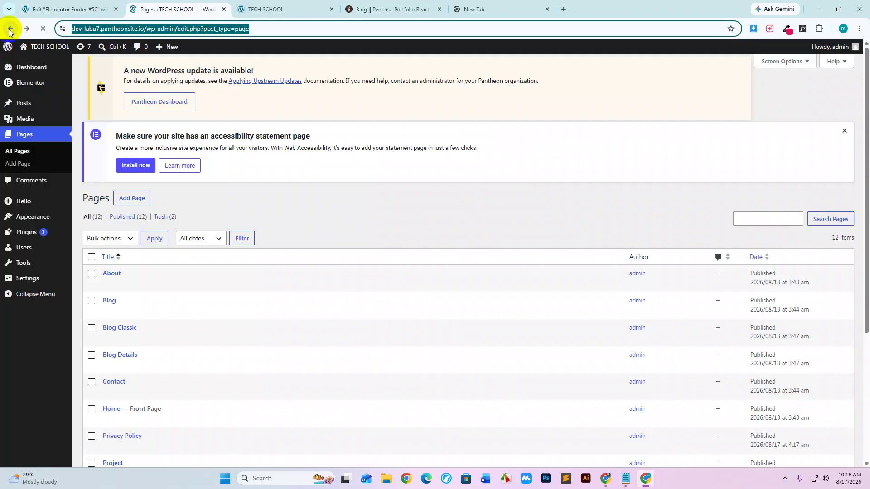
scroll(229, 336, "up", 2)
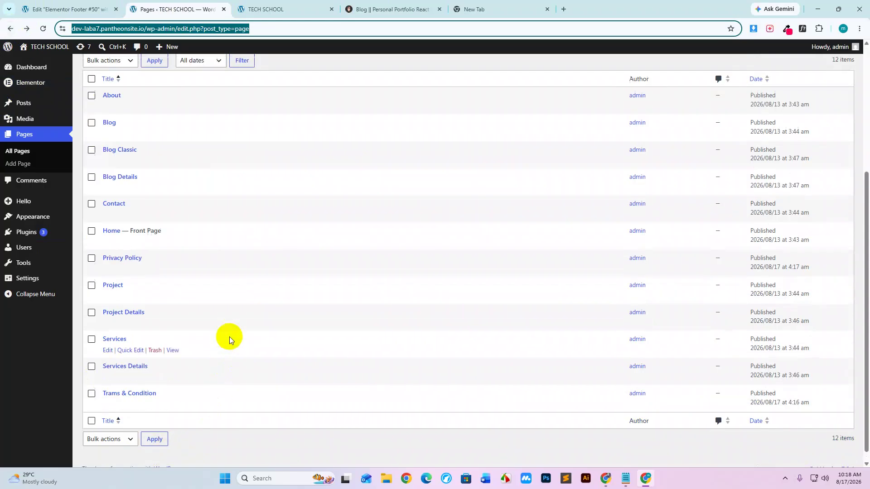
left_click(167, 295)
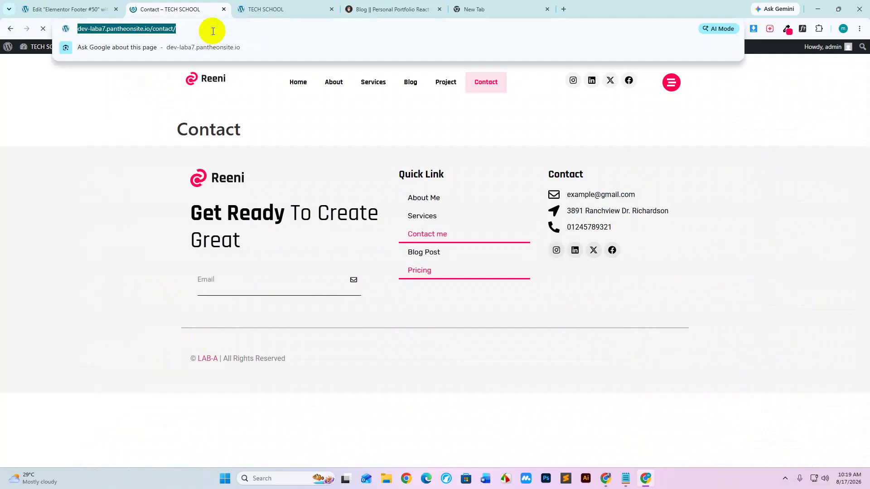
left_click(41, 8)
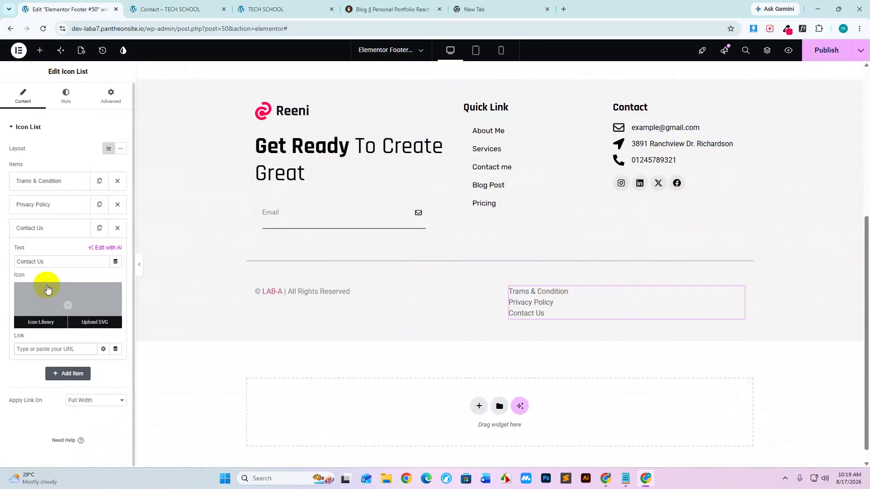
type("https://dev-laba7.pantheonsite.io/contact/")
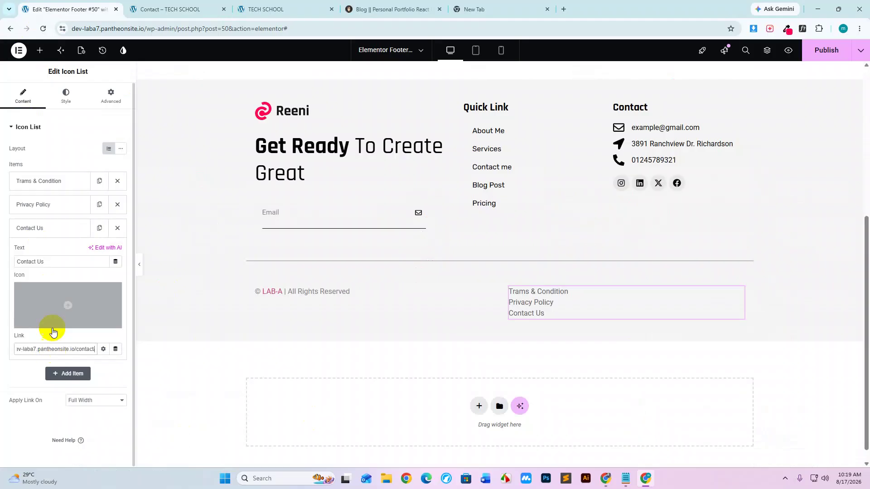
left_click(43, 229)
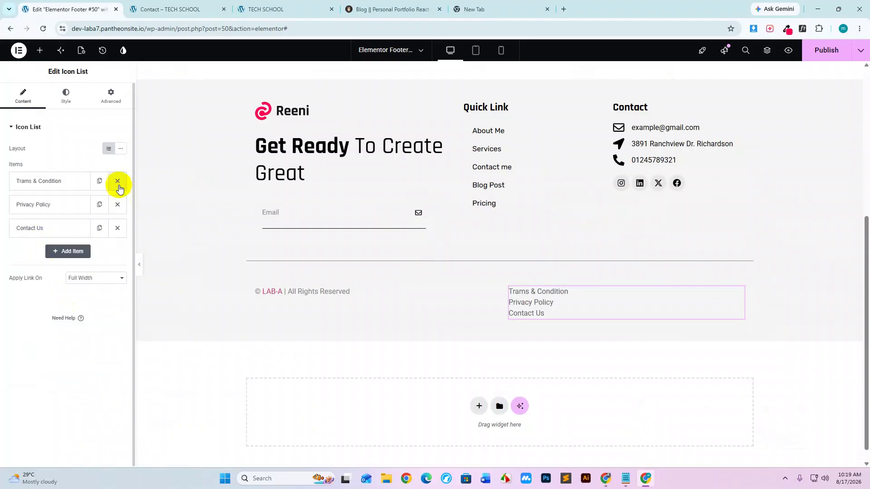
left_click(120, 150)
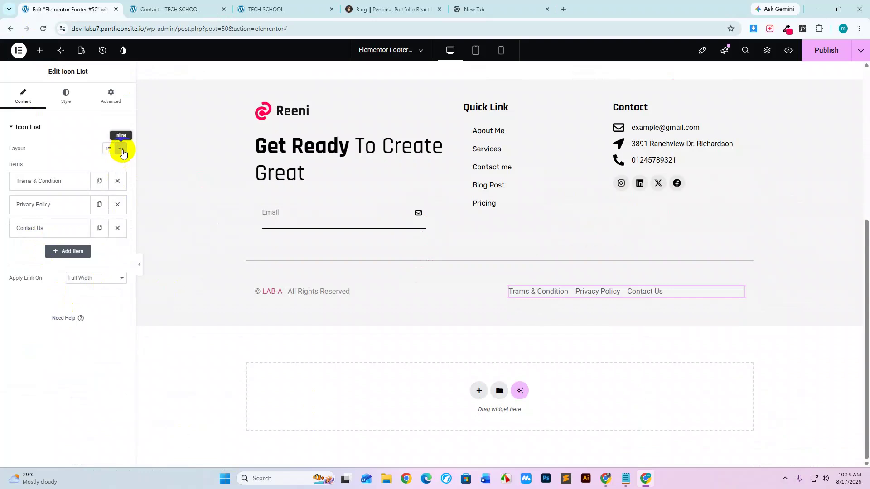
Inspect the font of the reference footer's "Trams & Condition" link with WhatFont and return to the Elementor footer.
left_click(388, 10)
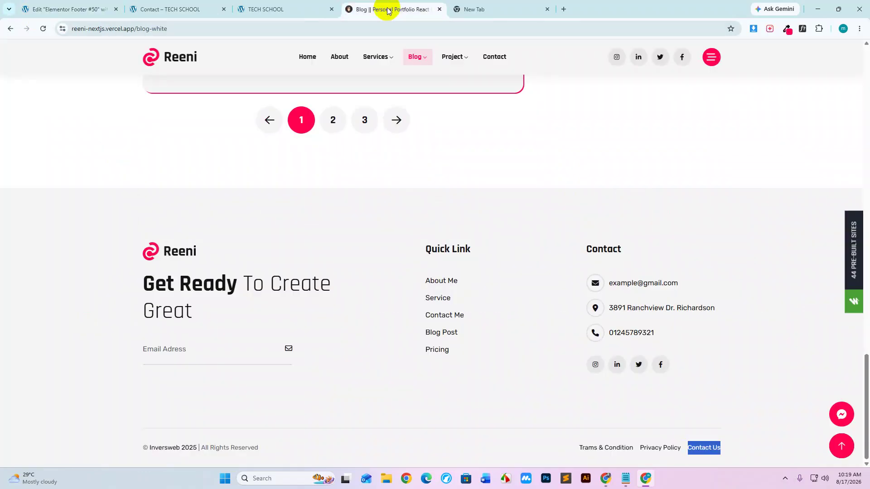
left_click(528, 427)
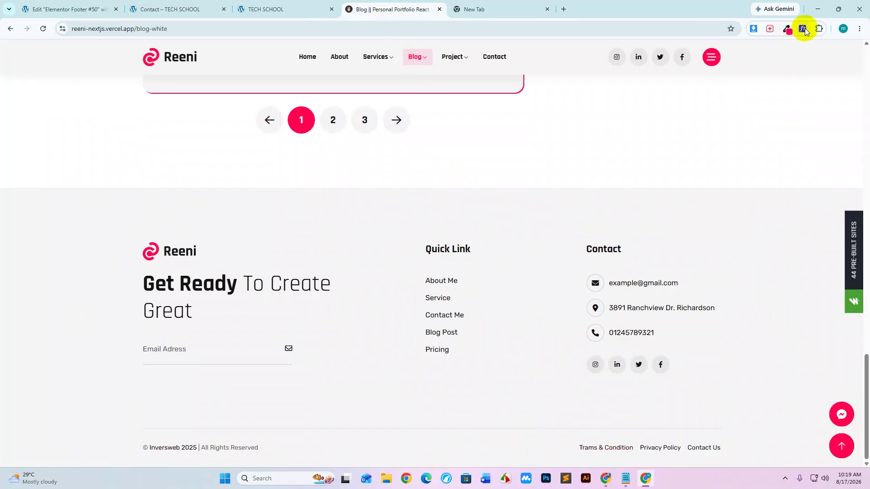
left_click(802, 29)
left_click(615, 452)
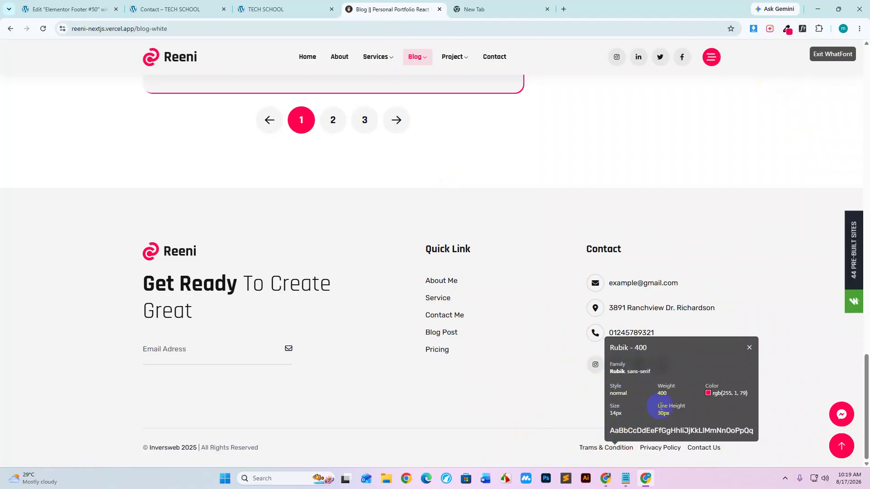
left_click(715, 348)
left_click(40, 10)
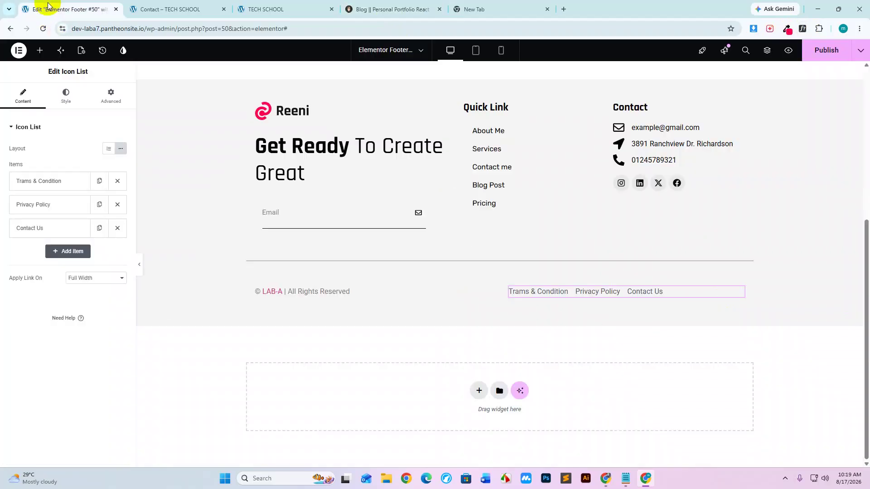
Set the footer policy list's text typography to the Rubik family at 14 px.
left_click(68, 106)
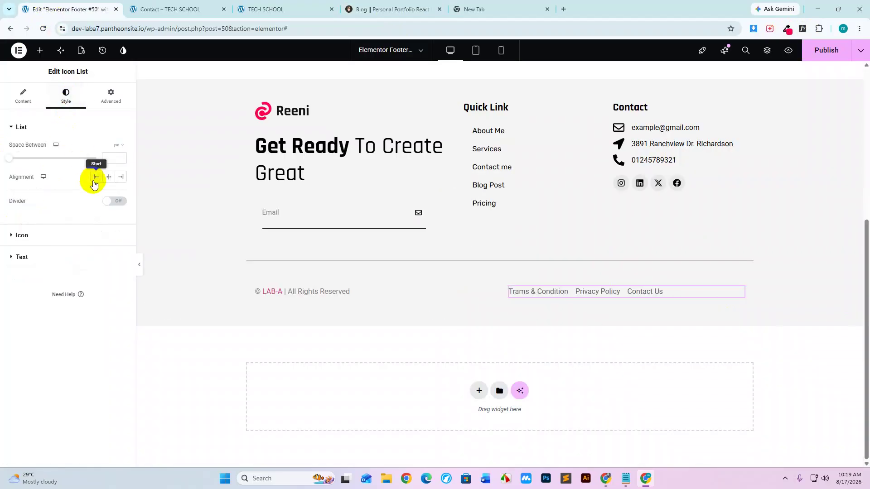
left_click(61, 255)
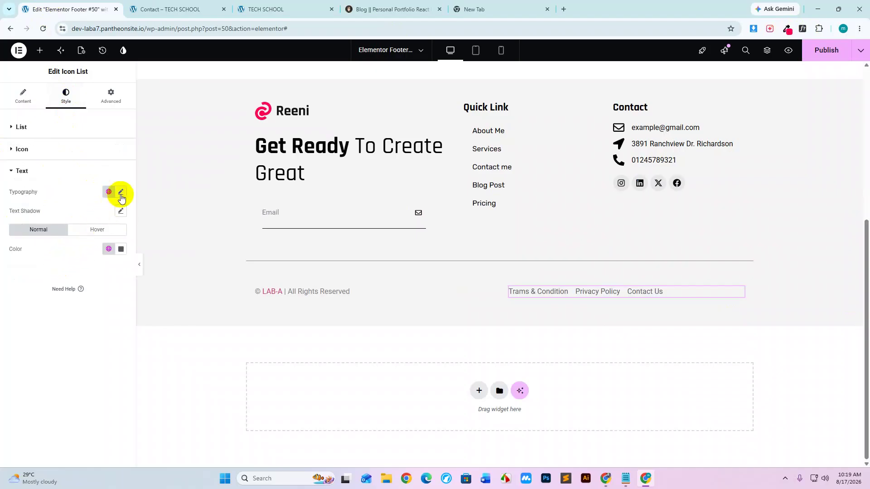
left_click(121, 192)
left_click(105, 261)
type("14")
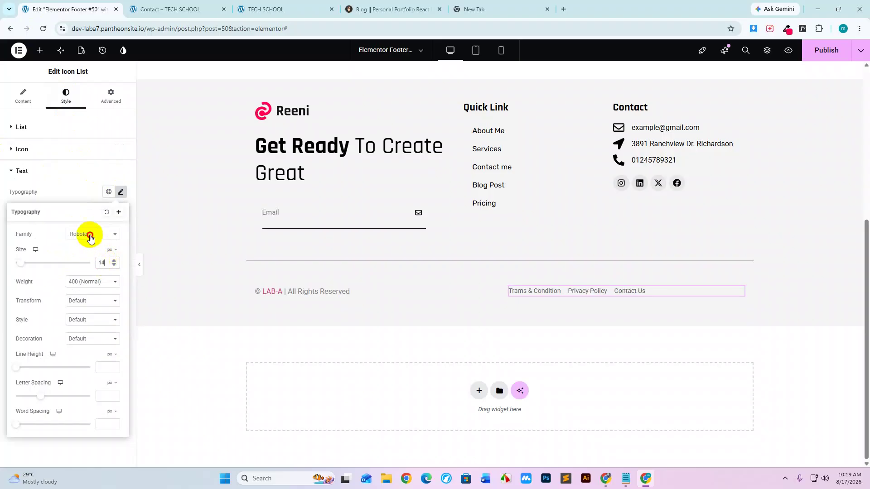
left_click(91, 236)
type("r")
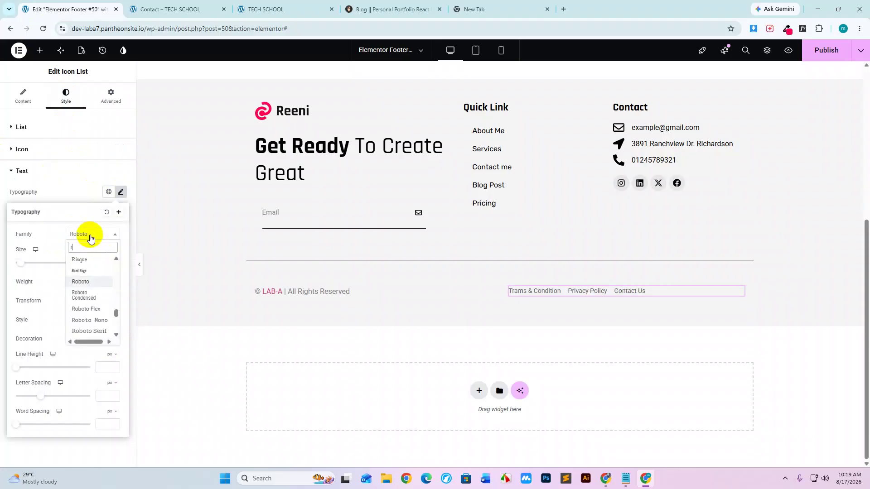
type("uv")
key("BackSpace")
type("b")
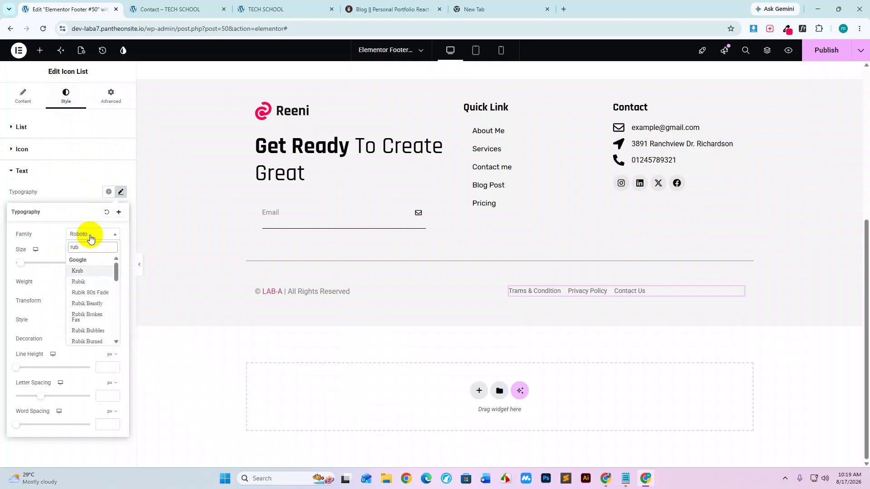
left_click(88, 282)
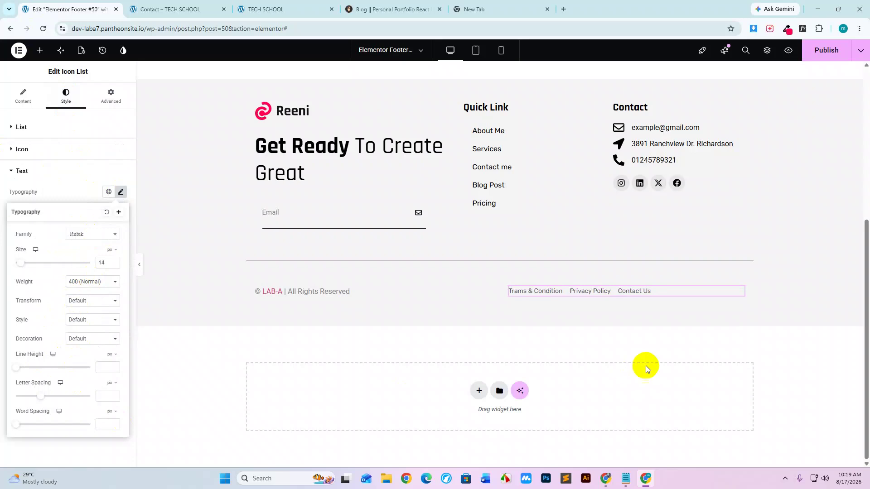
left_click(121, 191)
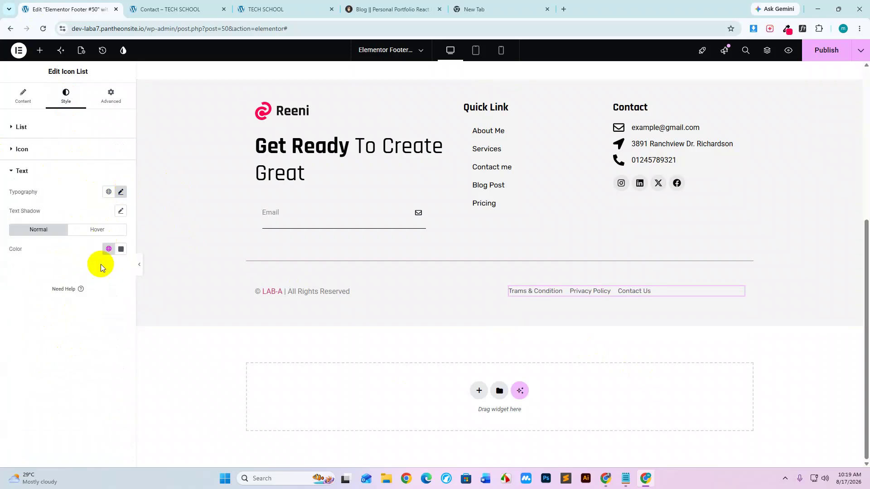
Set the policy list's normal text color to #070707 and copy that hex code.
left_click(120, 249)
left_click(73, 351)
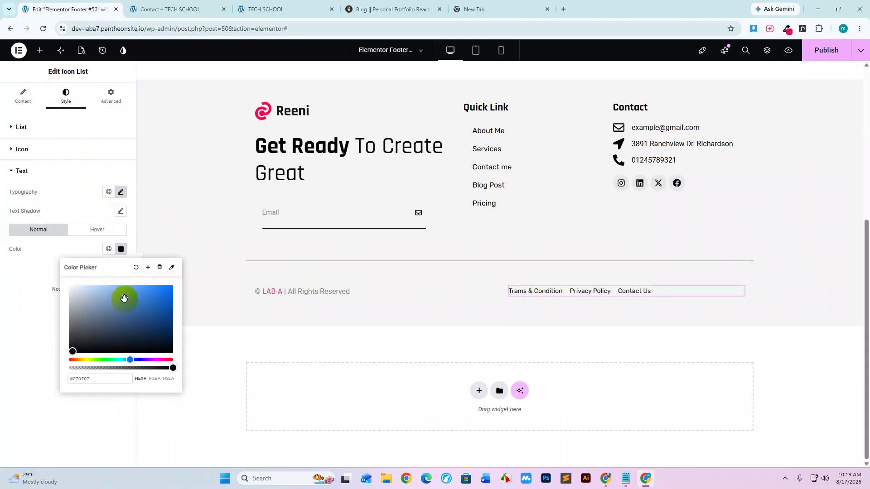
left_click_drag(95, 379, 55, 379)
key("ctrl+c")
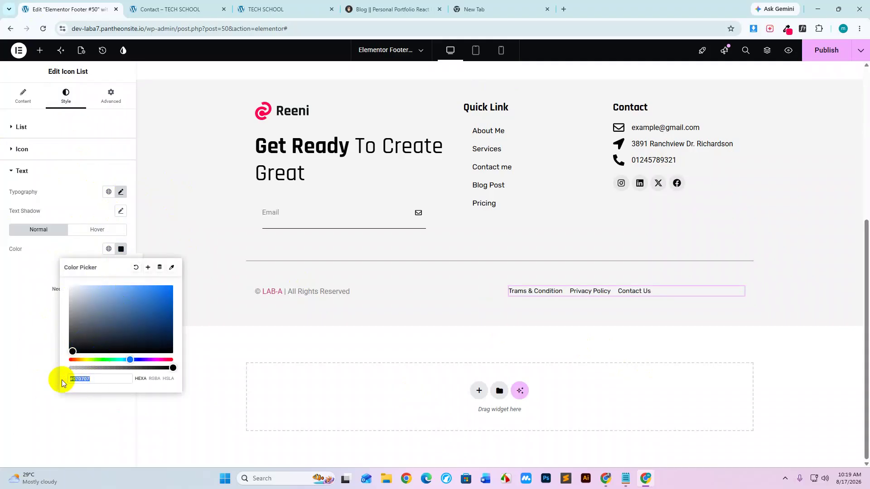
Apply the copied color #070707 to the "All Rights Reserved" copyright text and publish the footer.
left_click(318, 288)
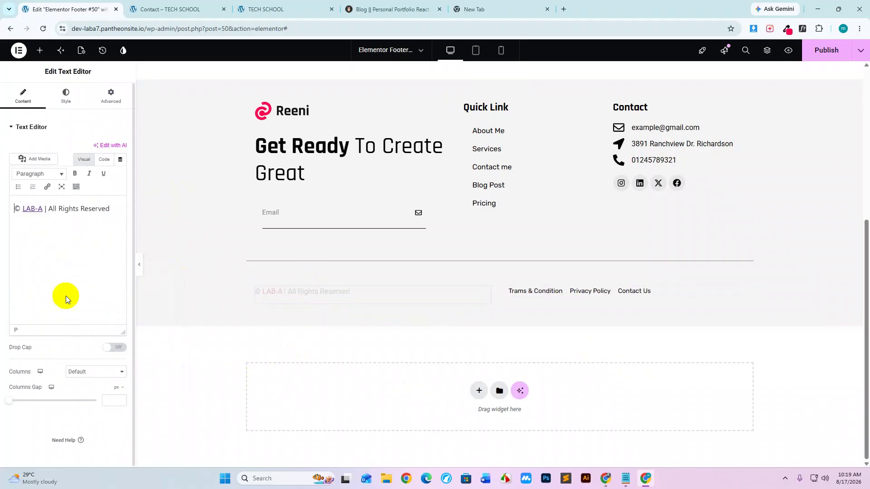
left_click(70, 102)
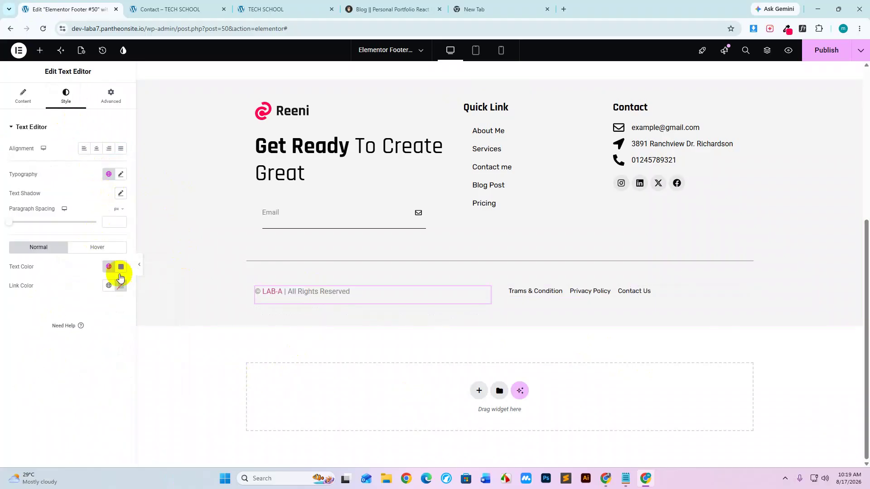
left_click(121, 266)
double_click(105, 393)
key("ctrl+v")
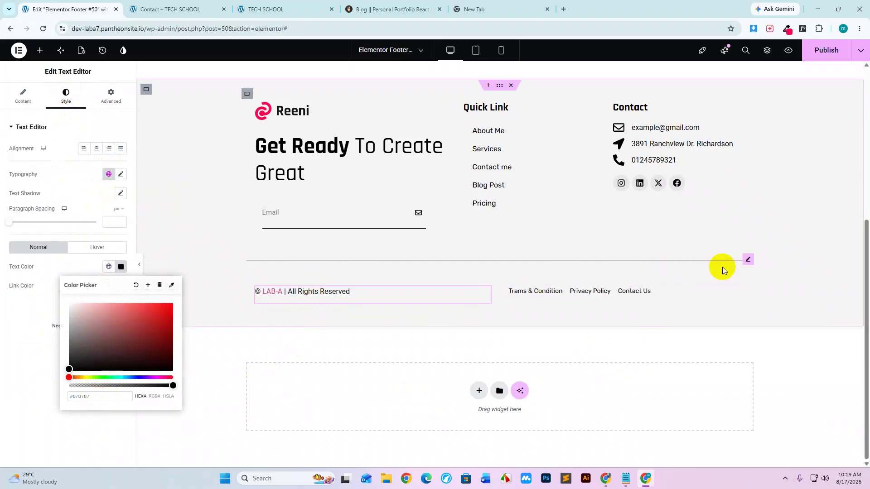
left_click(826, 50)
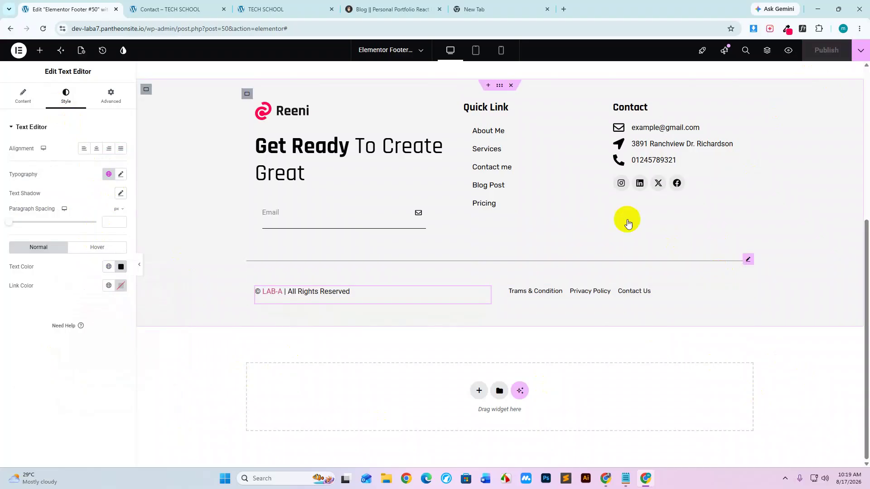
Exit WhatFont on the Reeni reference site and follow its footer's "Contact Us" link.
left_click(392, 9)
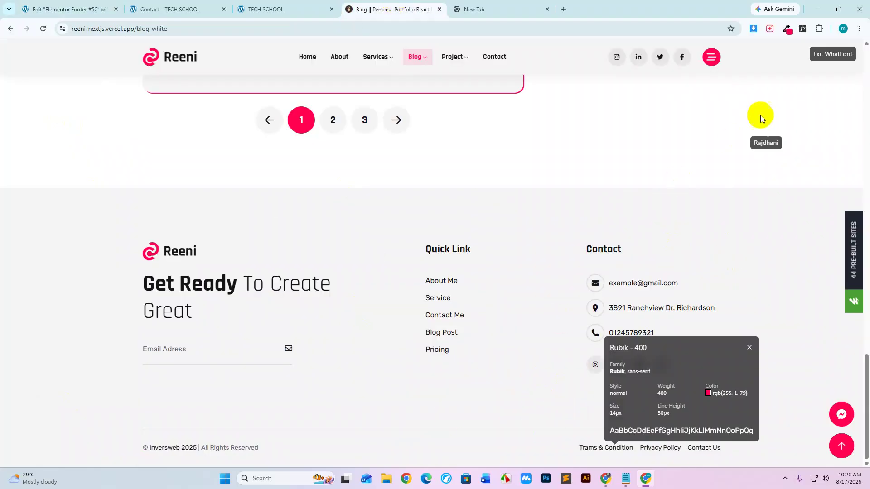
left_click(802, 29)
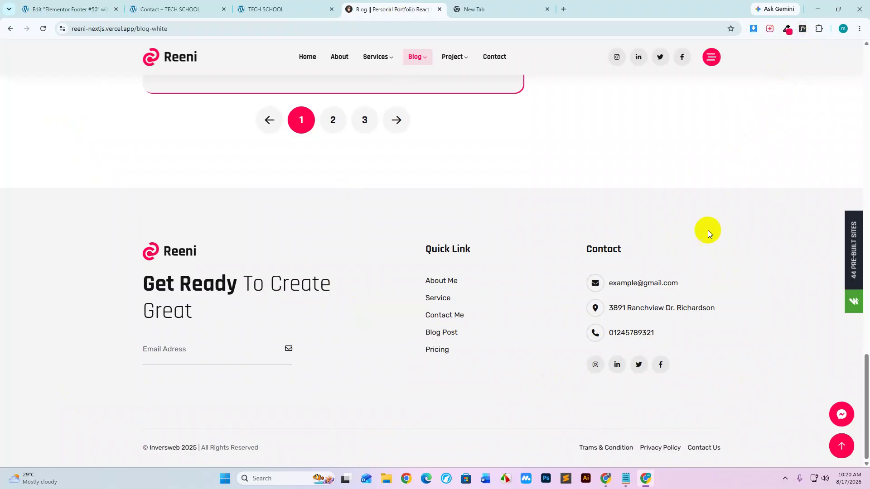
left_click(703, 447)
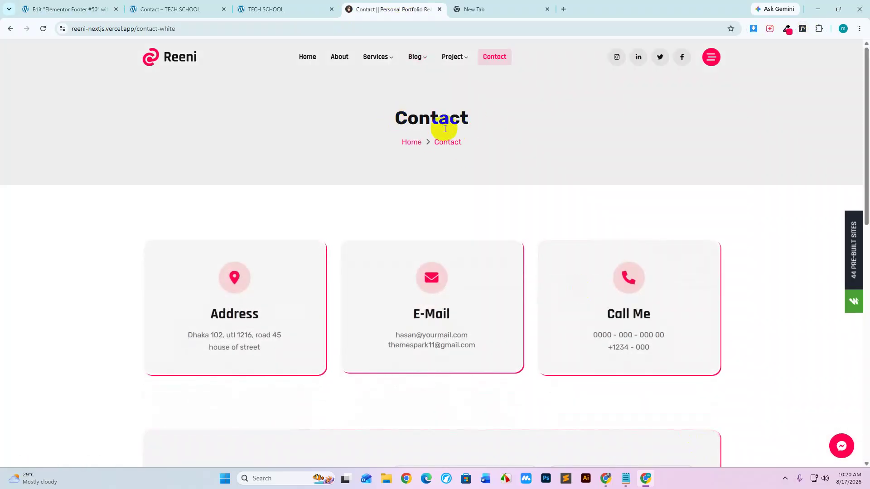
Reload the live Contact page and test the footer's Privacy Policy and Trams & Condition links against their page titles.
left_click(184, 9)
right_click(102, 116)
left_click(124, 151)
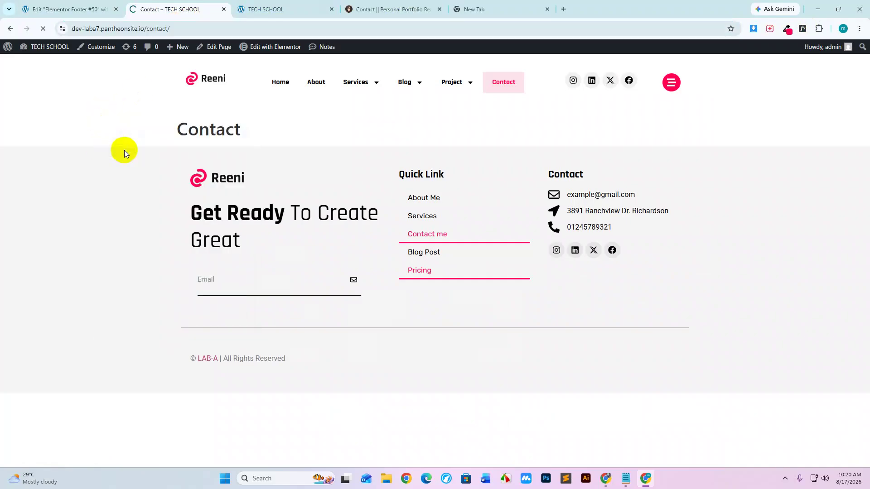
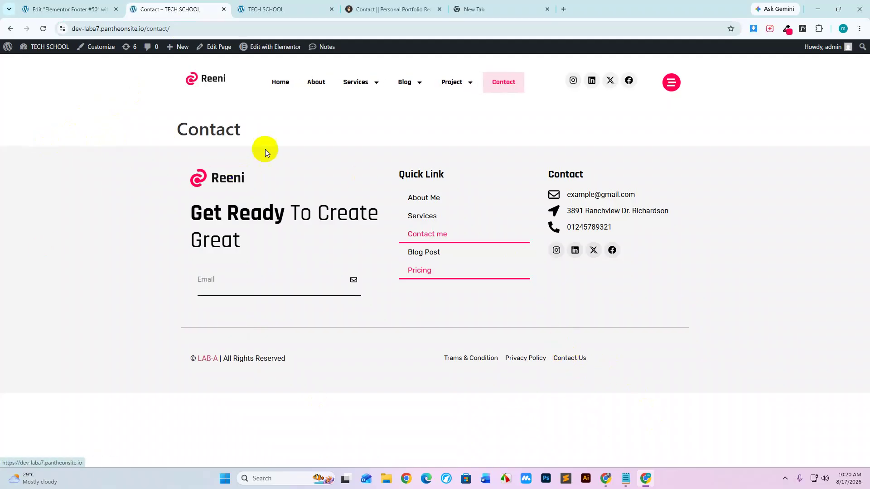
left_click(536, 358)
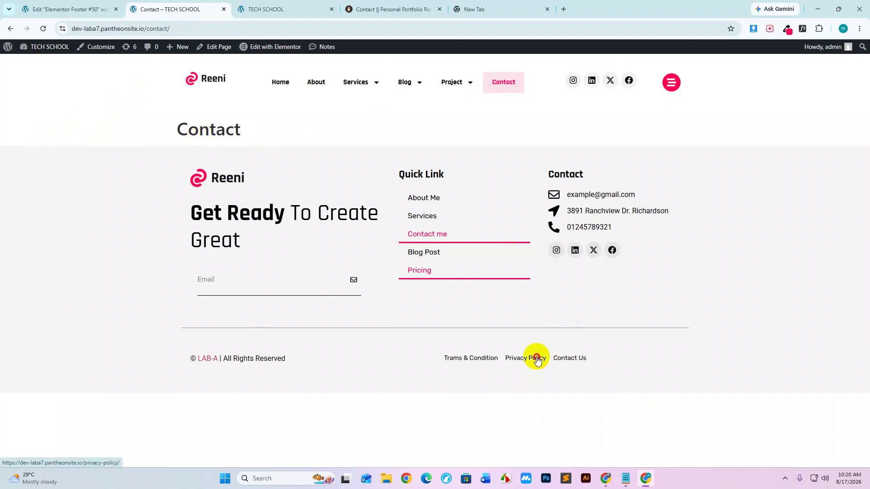
left_click_drag(188, 129, 386, 129)
left_click(386, 128)
left_click(467, 358)
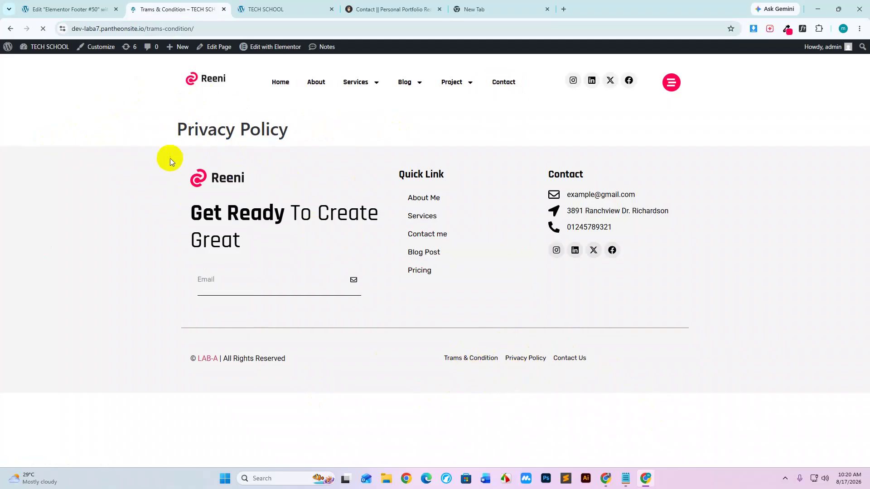
left_click_drag(192, 129, 400, 129)
left_click(400, 130)
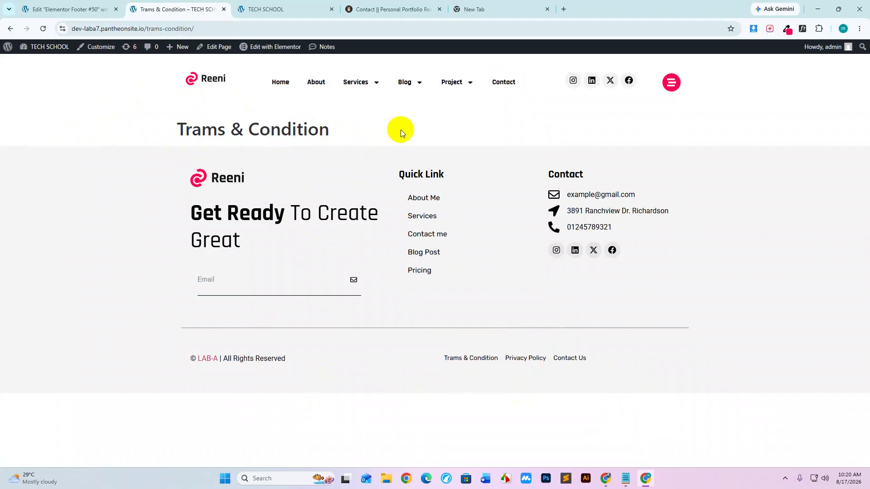
Return to the Elementor footer, keep the copyright text start-aligned, align the policy list to the end and publish.
left_click(68, 9)
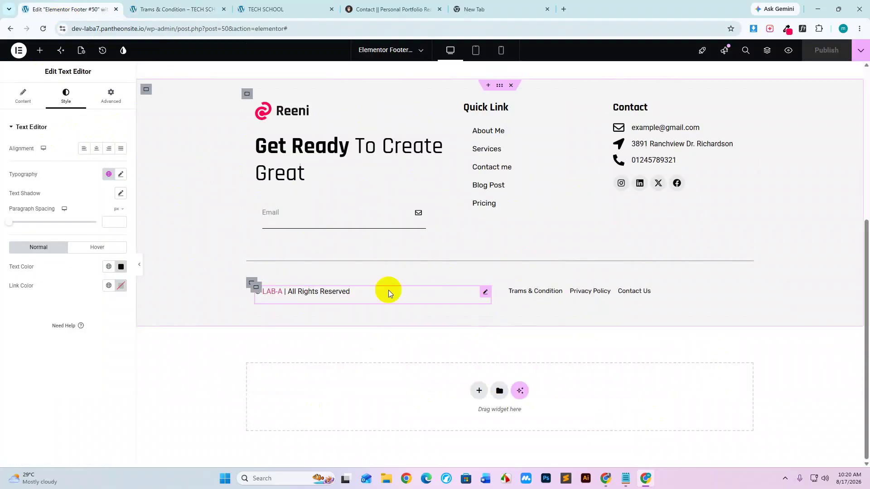
left_click(109, 150)
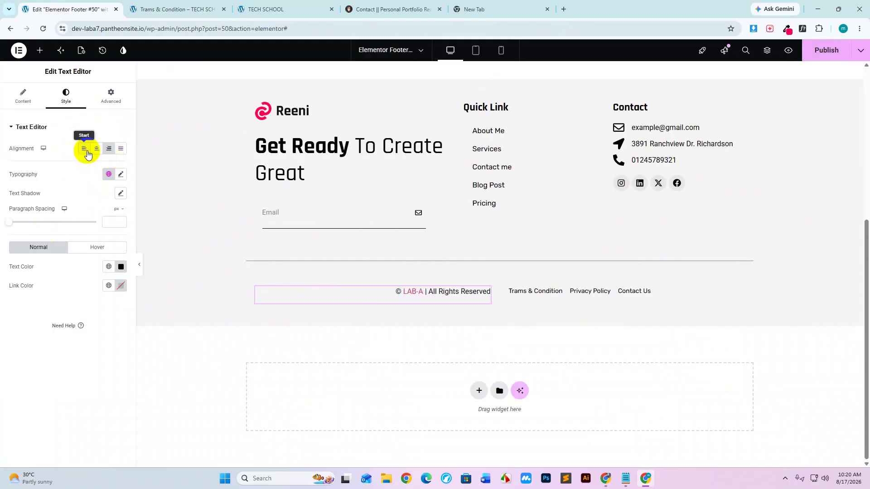
left_click(84, 149)
left_click(539, 292)
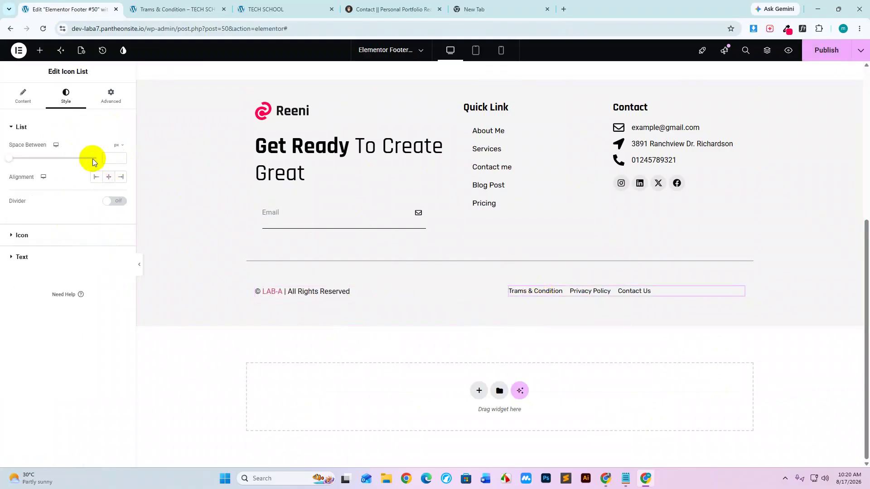
left_click(120, 177)
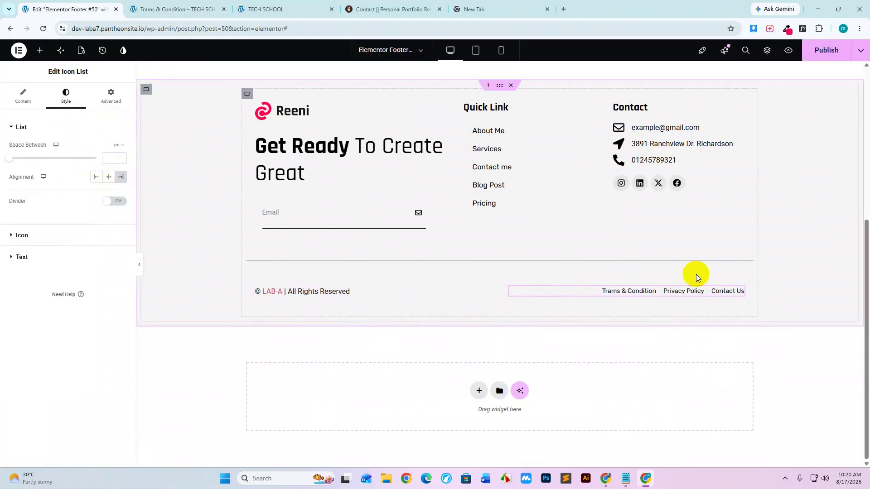
left_click(831, 51)
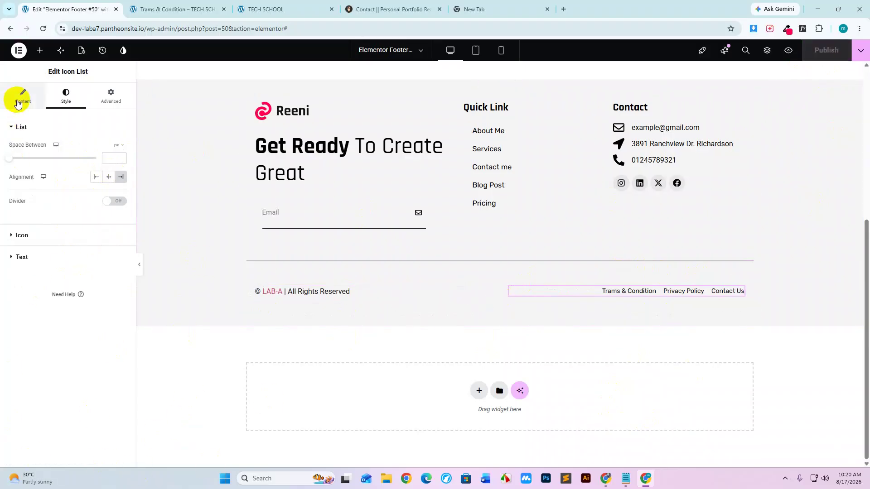
Give the policy list's text a red hover color and publish the footer.
left_click(18, 98)
left_click(63, 105)
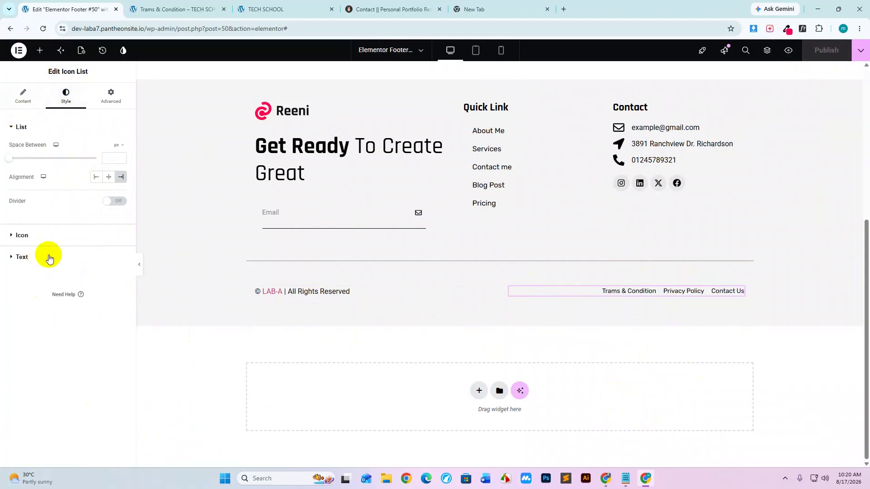
left_click(47, 255)
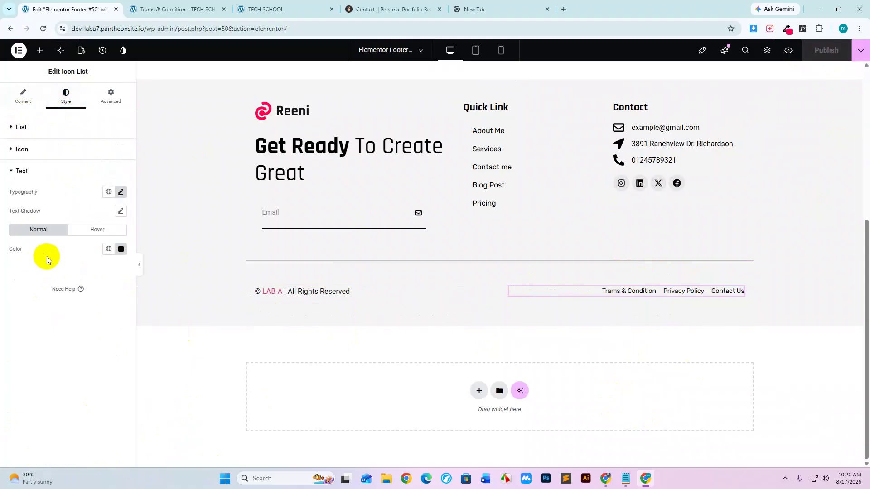
left_click(94, 229)
left_click(121, 249)
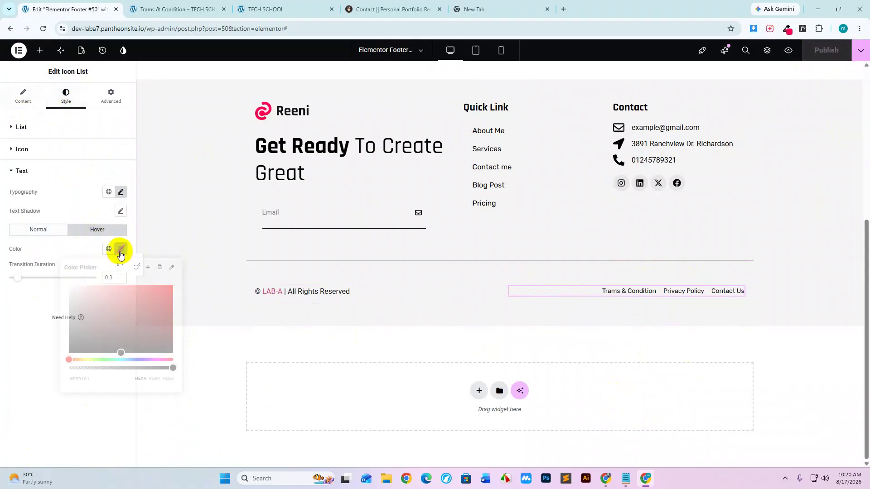
left_click(175, 295)
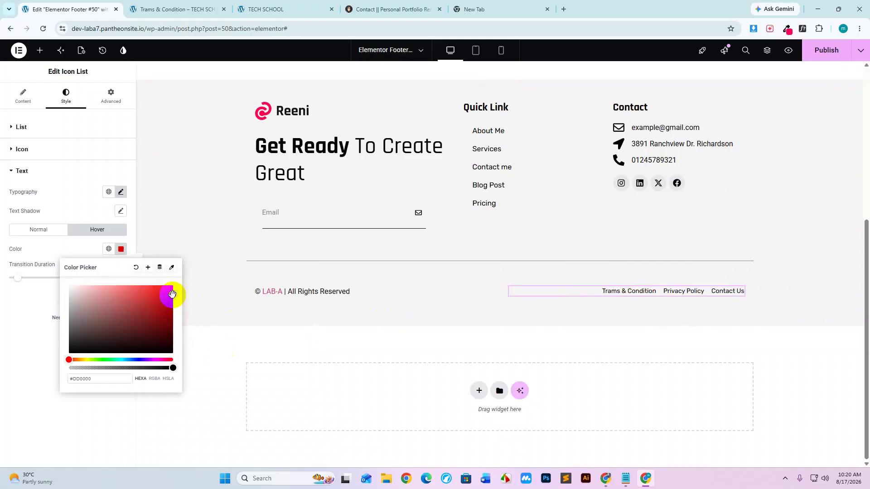
left_click(120, 249)
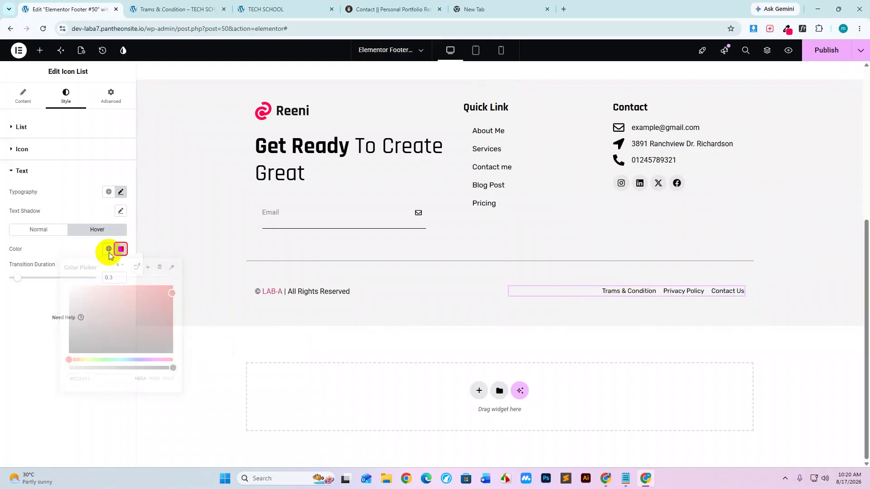
left_click(820, 49)
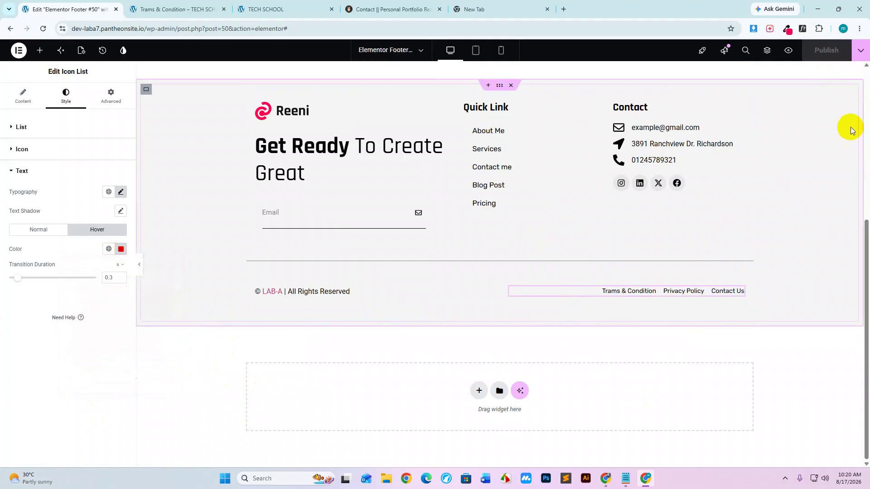
Reload the live TECH SCHOOL home page to check the published footer.
left_click(297, 5)
right_click(106, 132)
left_click(114, 162)
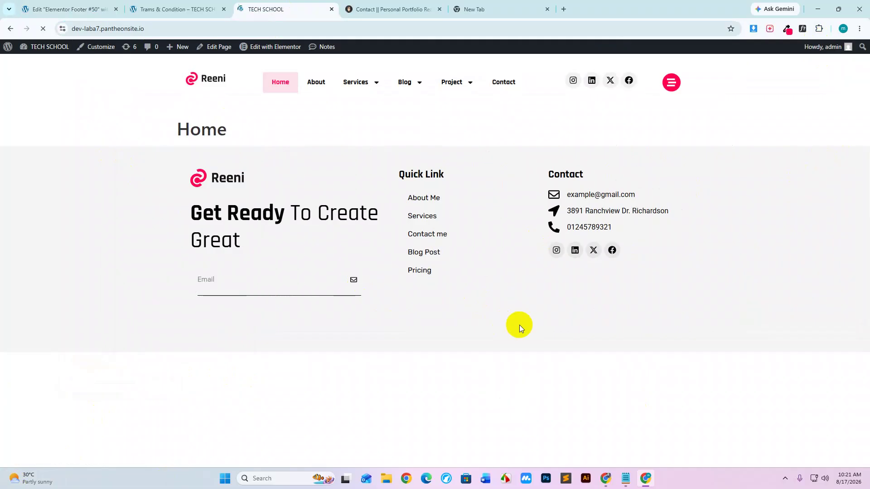